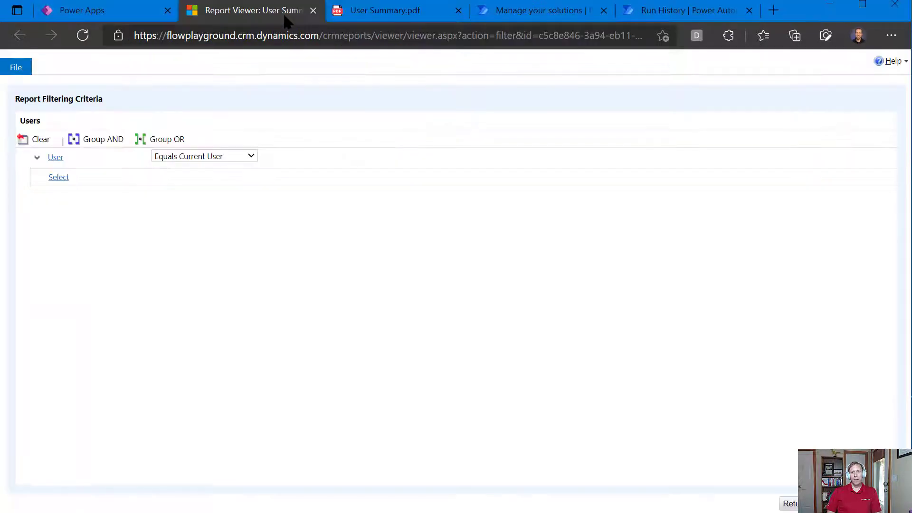
# Step: Run the User Summary report filtered to the current user, and view the flow's run history
pyautogui.click(790, 504)
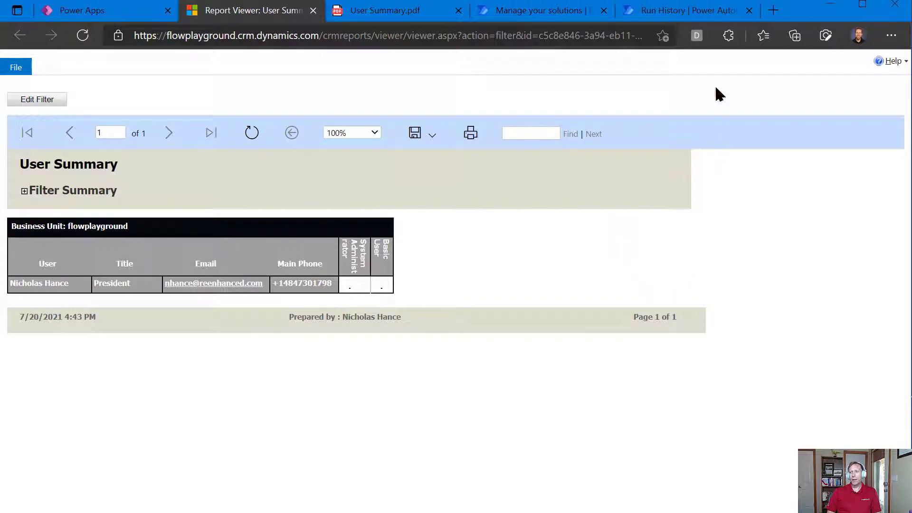
pyautogui.click(685, 11)
pyautogui.scroll(5, 423, 283)
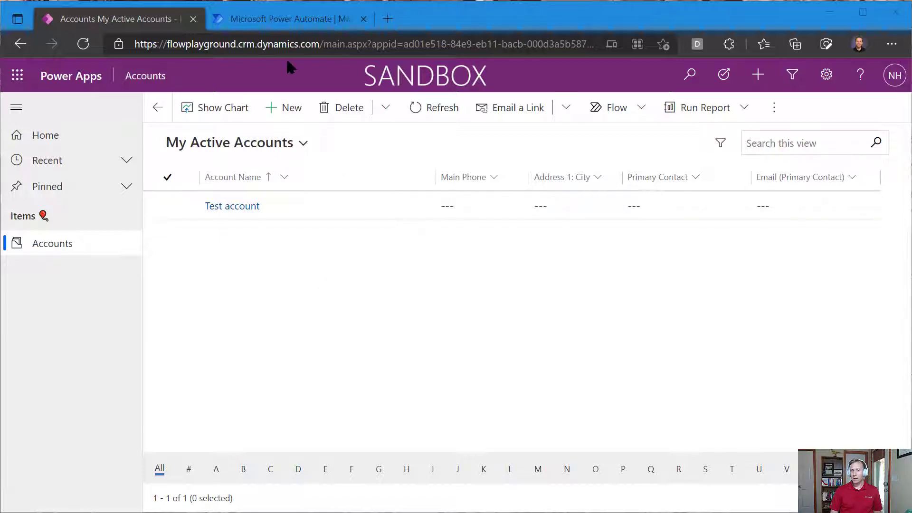
# Step: Switch to Power Automate and create a solution named Report PDF Solution with the Default Publisher for flowplayground
pyautogui.click(283, 24)
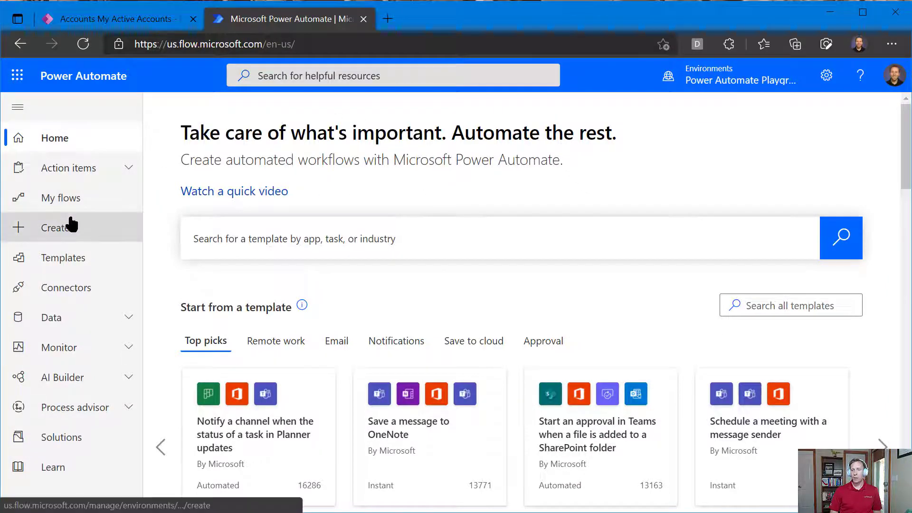
pyautogui.click(85, 447)
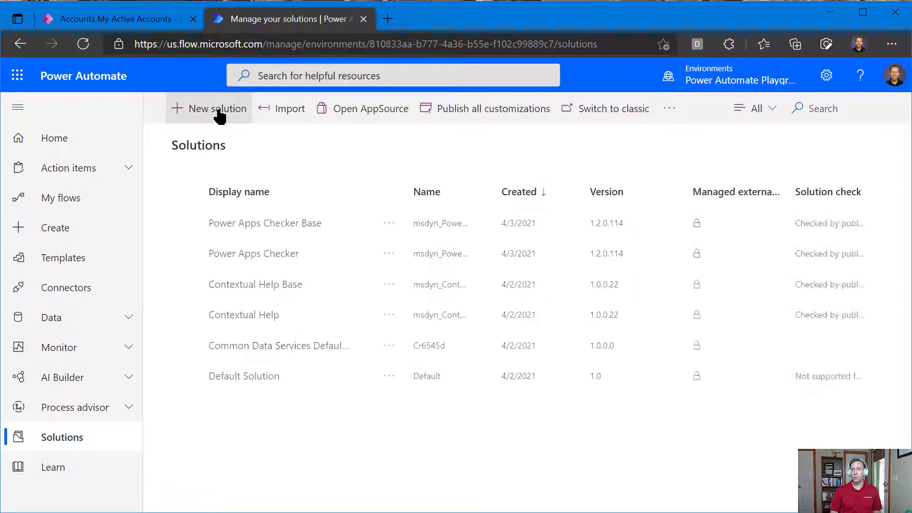
pyautogui.click(219, 114)
pyautogui.click(762, 176)
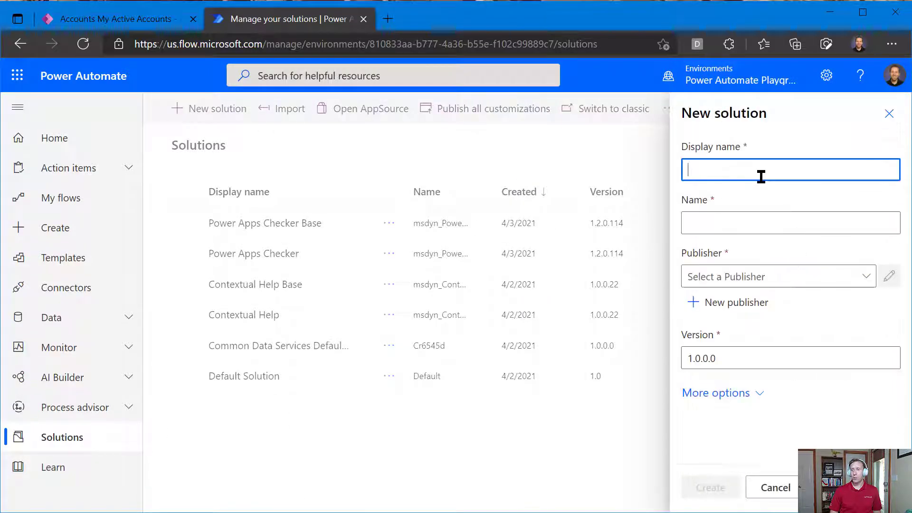
pyautogui.write('Report PF')
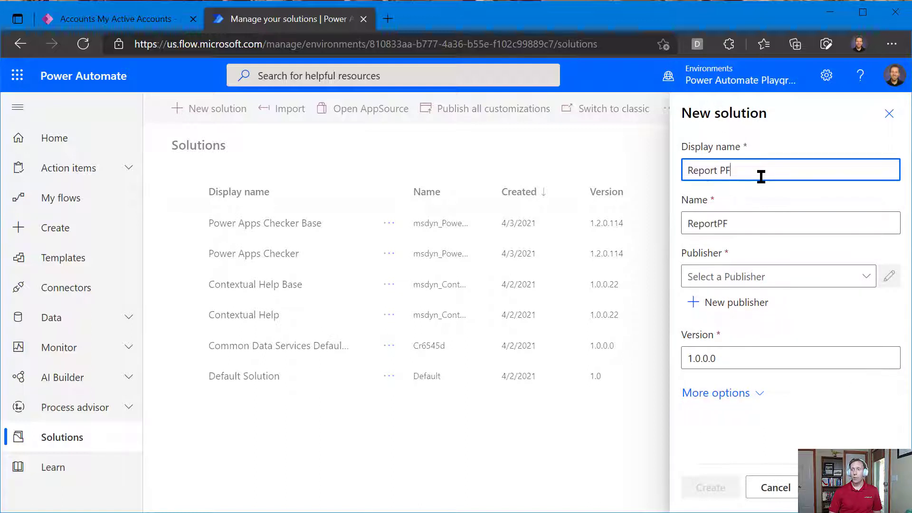
pyautogui.press('BackSpace')
pyautogui.write('DF S')
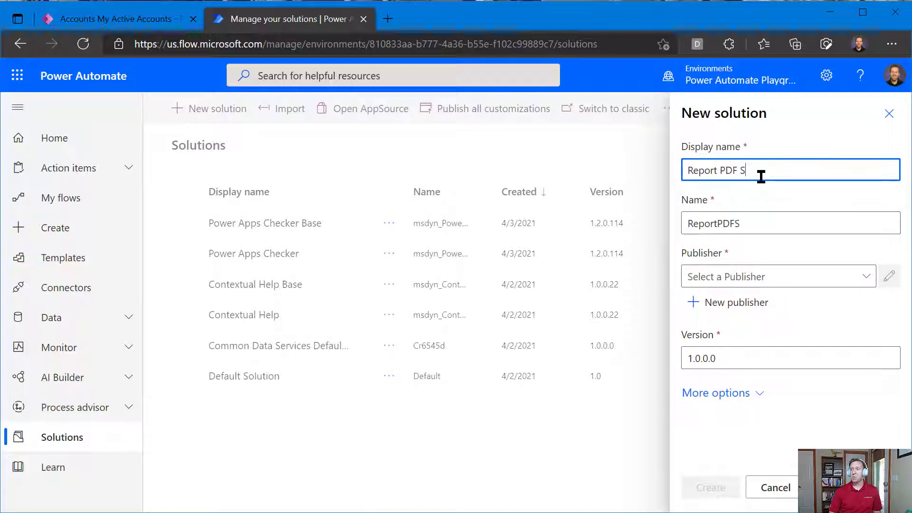
pyautogui.write('olution')
pyautogui.click(831, 281)
pyautogui.click(777, 327)
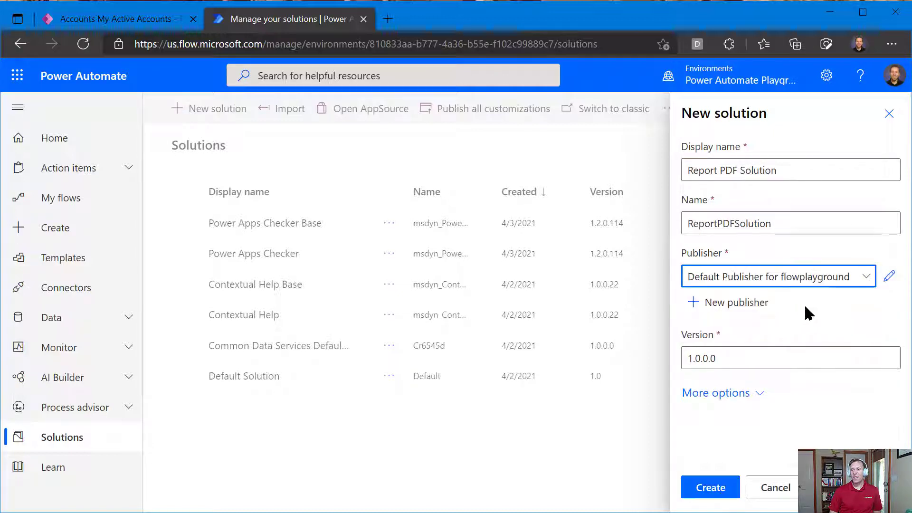
pyautogui.click(712, 489)
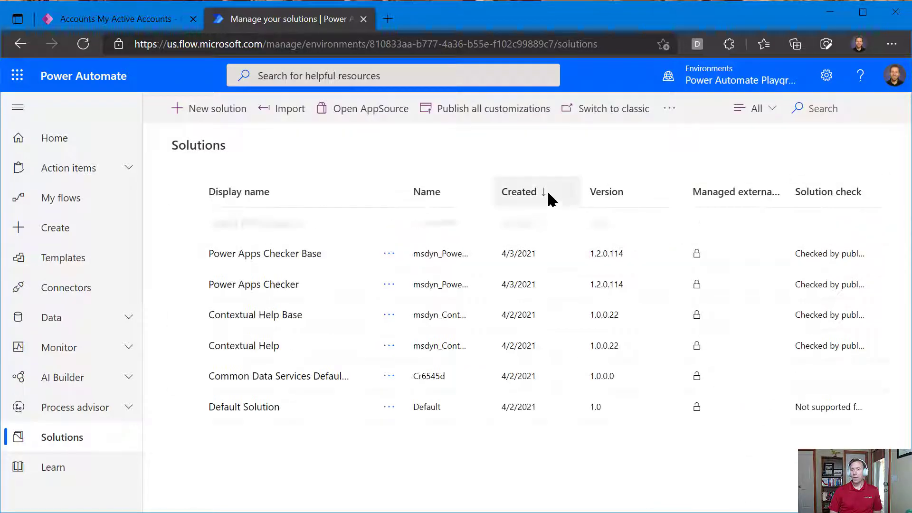
# Step: Add a cloud flow to Report PDF Solution with the "Manually trigger a flow" trigger
pyautogui.click(247, 225)
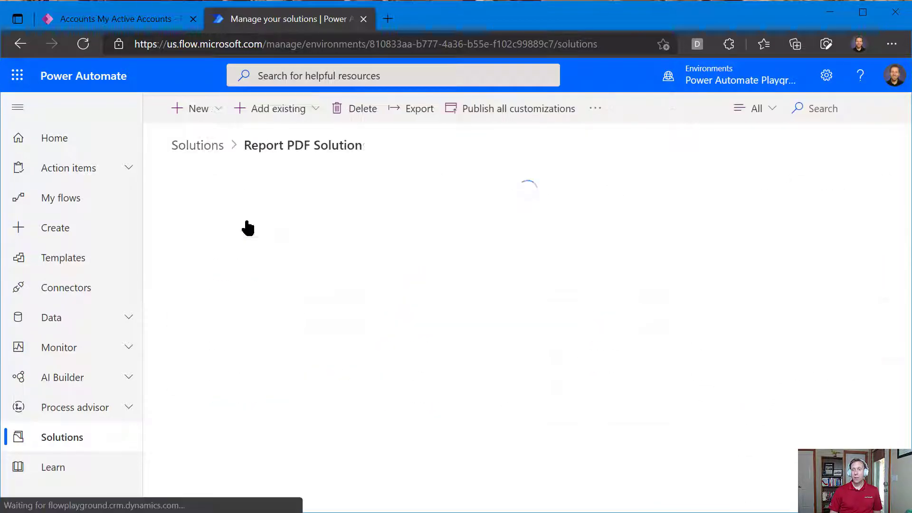
pyautogui.click(212, 117)
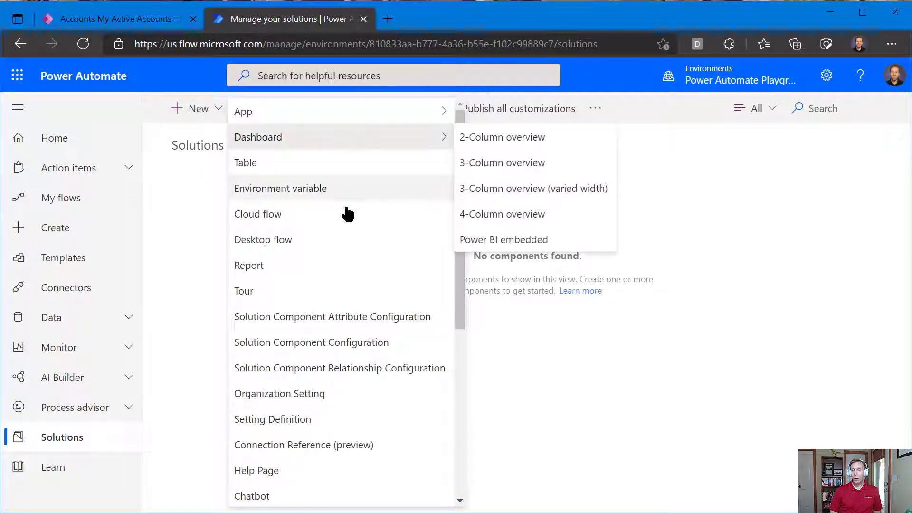
pyautogui.click(327, 214)
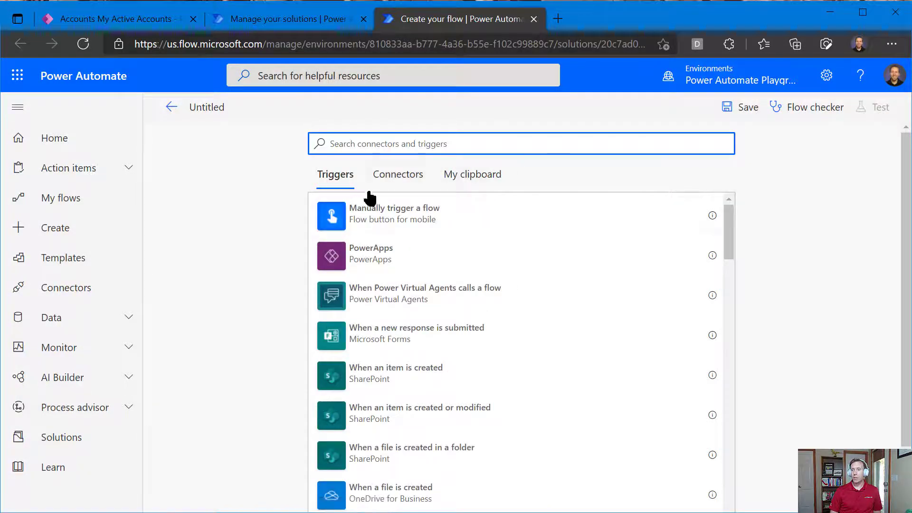
pyautogui.click(356, 226)
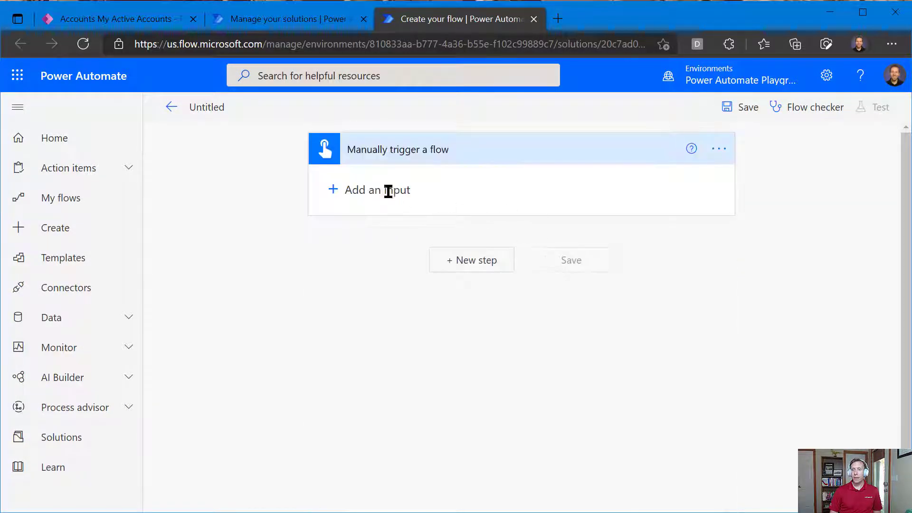
# Step: Add a text input to the trigger named Report Name with the description "The exact name of the Report"
pyautogui.click(335, 190)
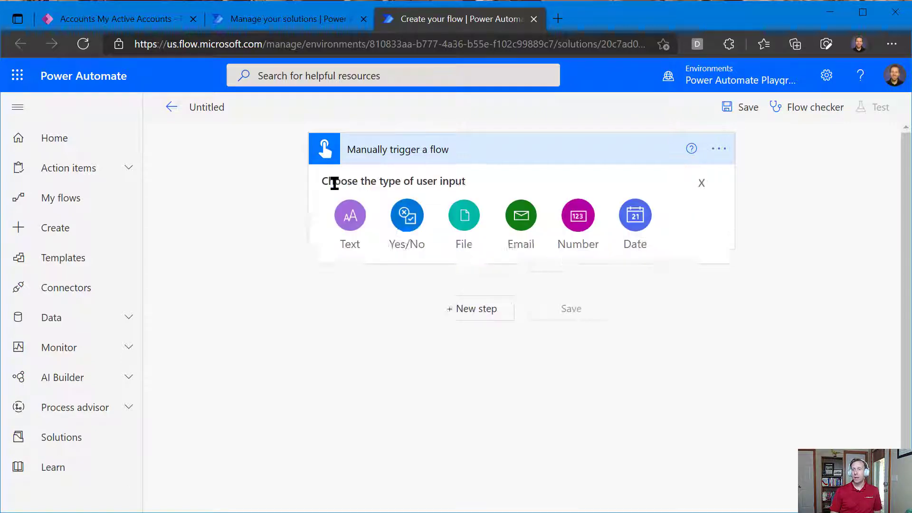
pyautogui.click(348, 210)
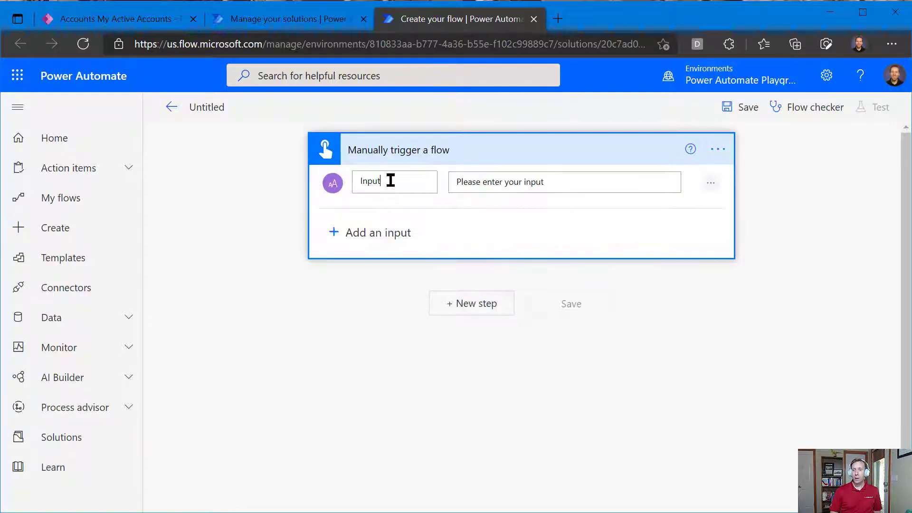
pyautogui.doubleClick(389, 180)
pyautogui.write('Report Name')
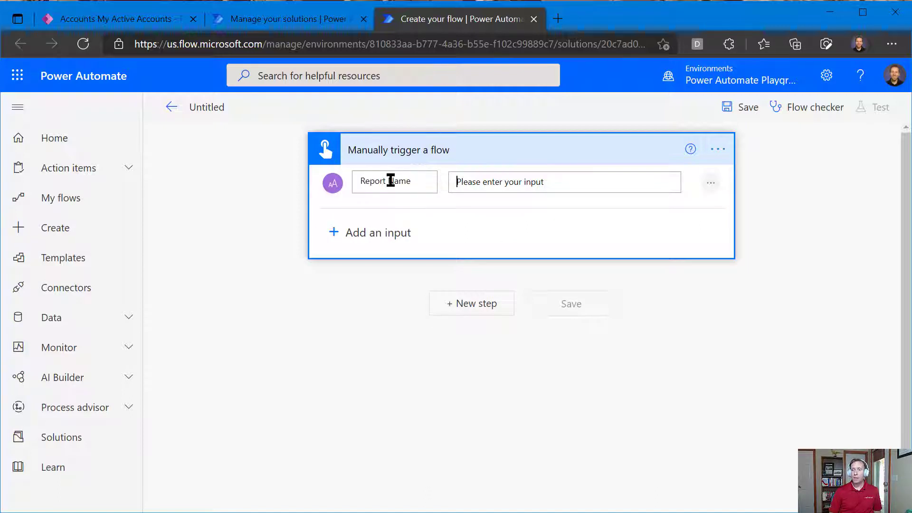
pyautogui.press('Tab')
pyautogui.write('The')
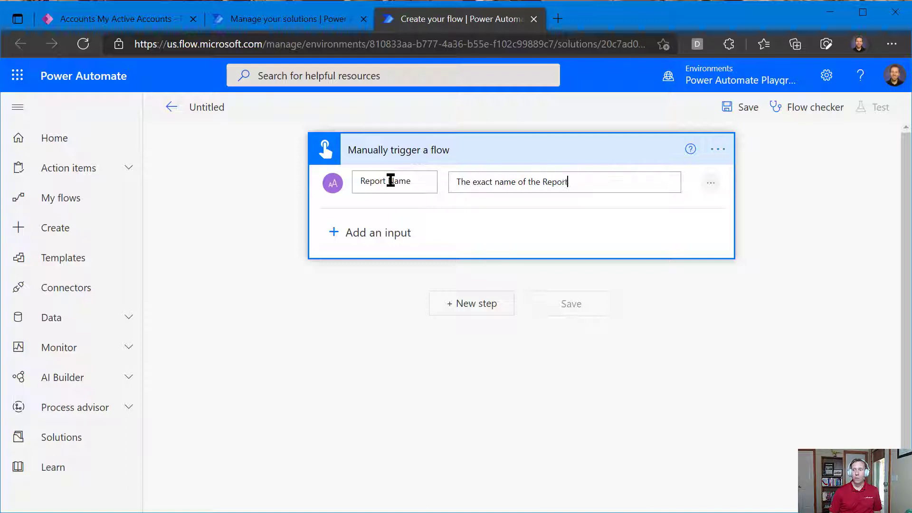
# Step: Add a second text input to the trigger named Report XML with the description "Get from the report viewer"
pyautogui.click(387, 231)
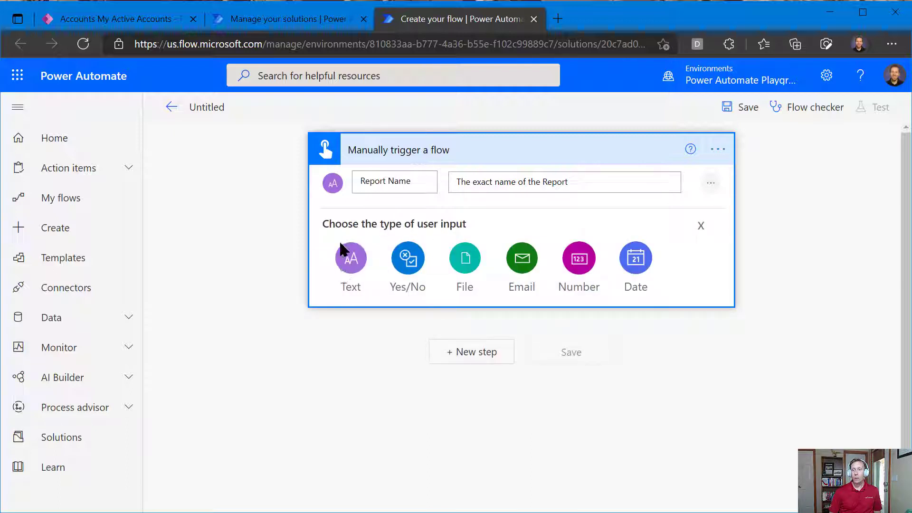
pyautogui.click(351, 258)
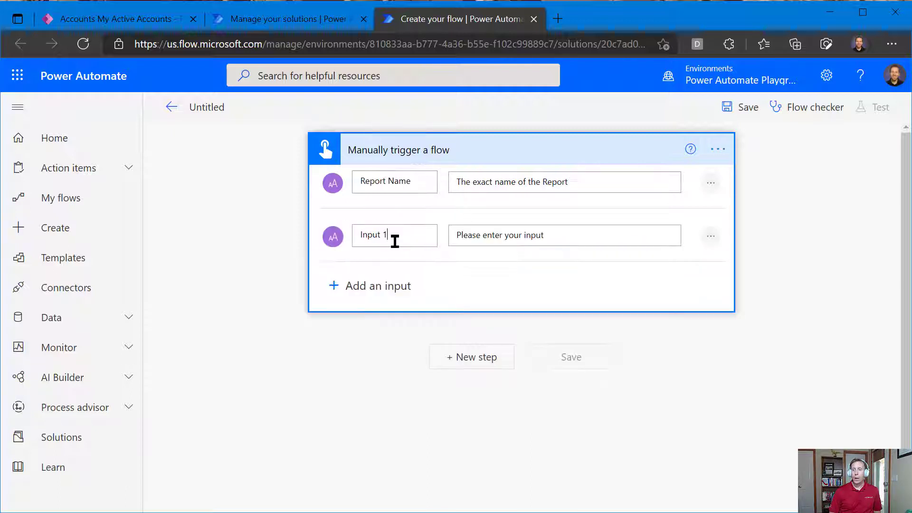
pyautogui.hotkey('ctrl', 'a')
pyautogui.write('Report XML')
pyautogui.hotkey('ctrl', 'a')
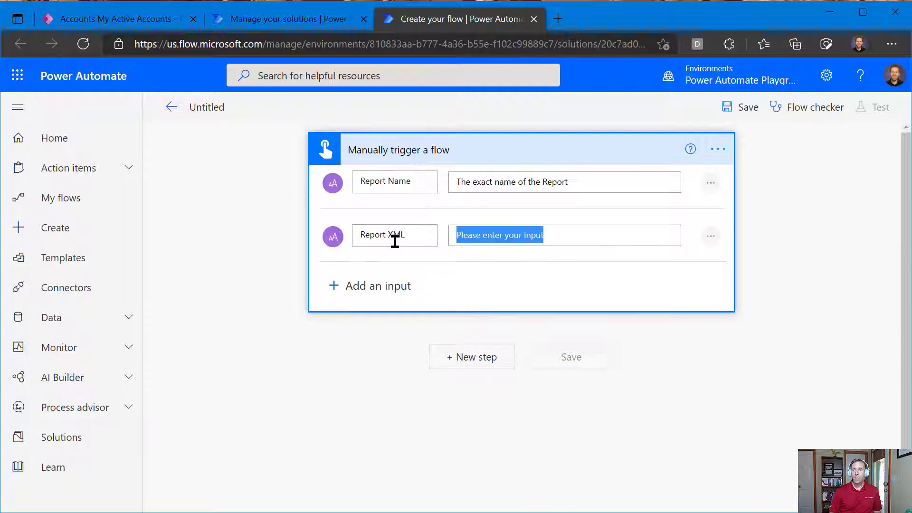
pyautogui.press('BackSpace')
pyautogui.write('G')
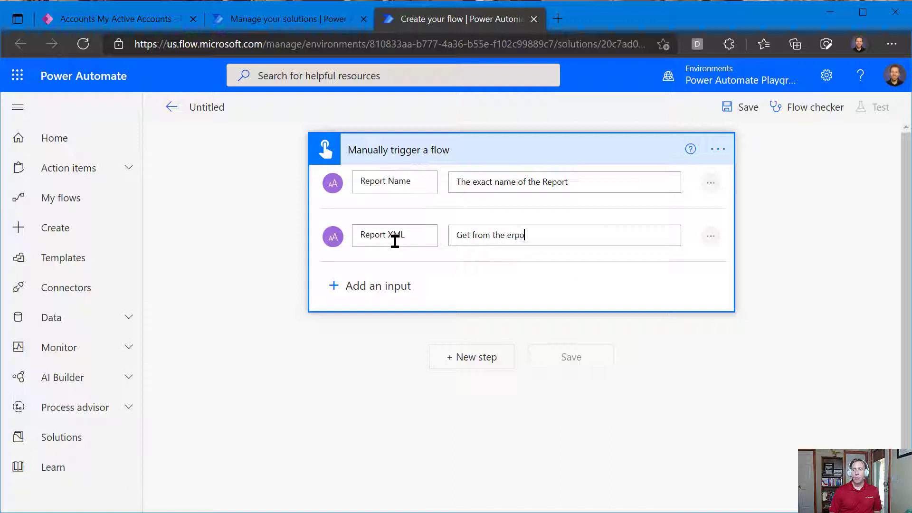
pyautogui.write('et from the report')
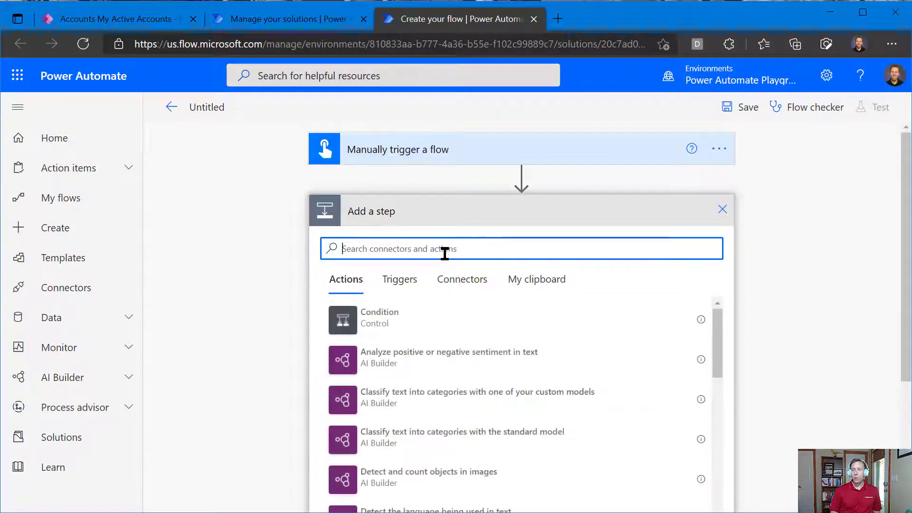
# Step: Add a Microsoft Dataverse List rows action that reads the Reports table
pyautogui.write('dataverse')
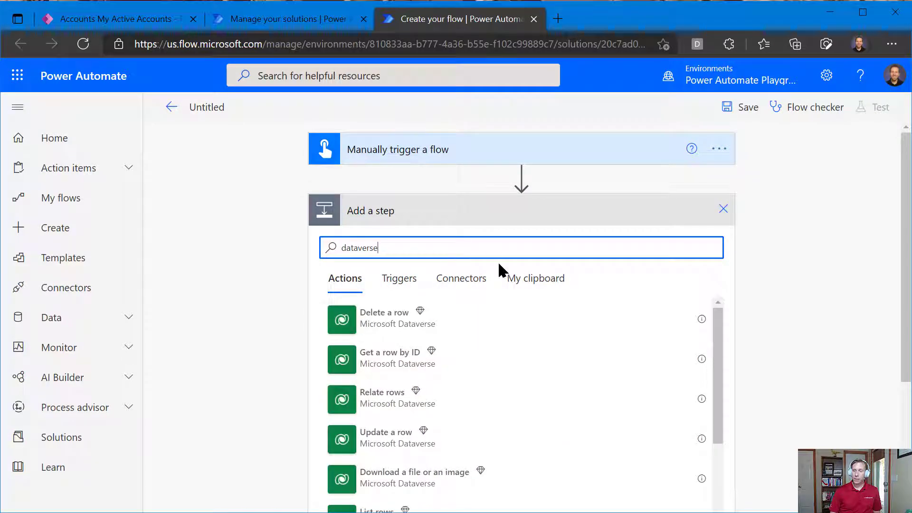
pyautogui.scroll(-1, 672, 244)
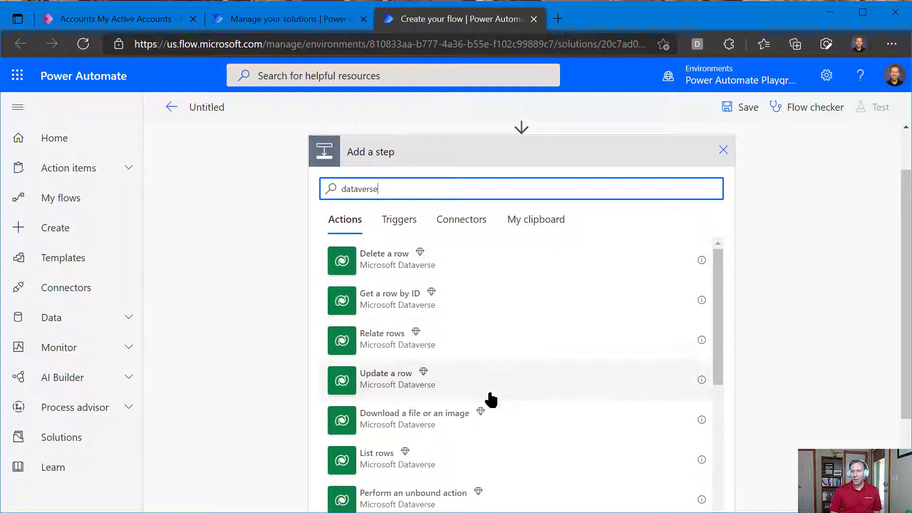
pyautogui.click(381, 472)
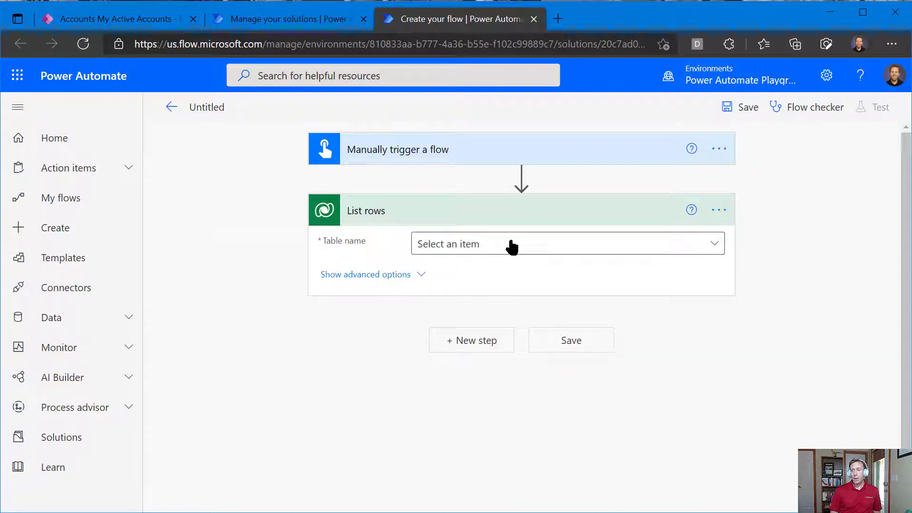
pyautogui.click(511, 247)
pyautogui.click(266, 268)
pyautogui.write('re')
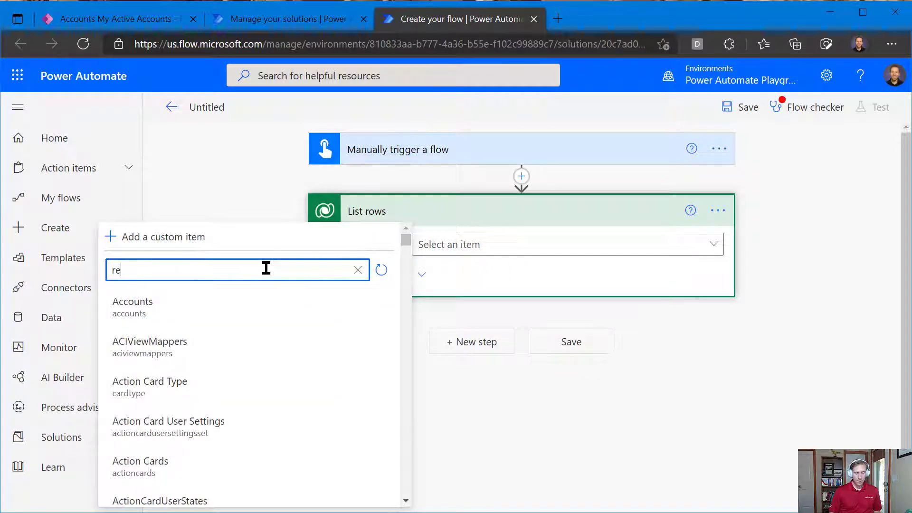
pyautogui.write('port')
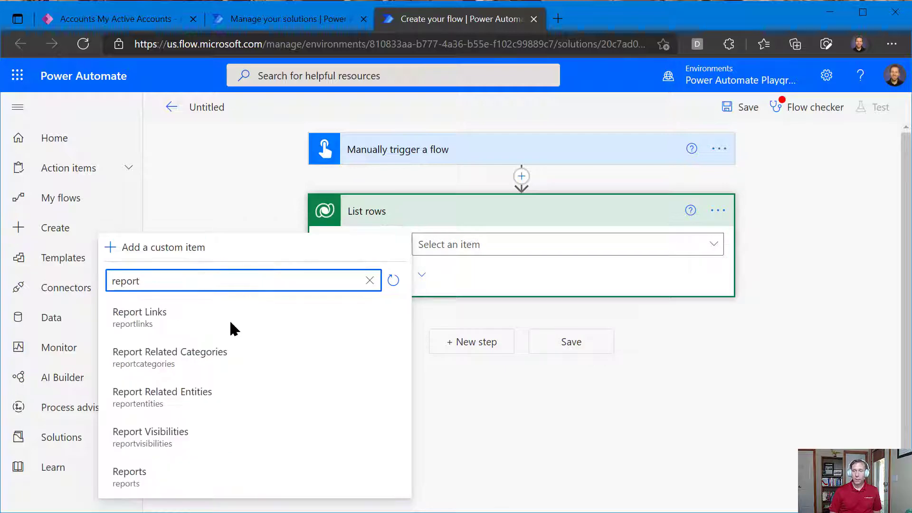
pyautogui.click(157, 475)
# Step: Filter the Reports rows with the expression (name eq 'Report Name'), inserting the trigger's Report Name input as a dynamic value between the quotes
pyautogui.click(398, 274)
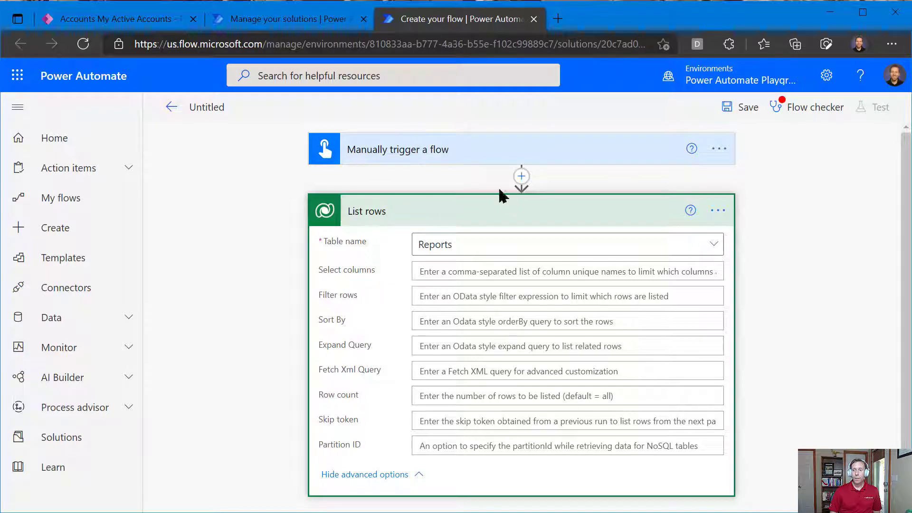
pyautogui.click(485, 157)
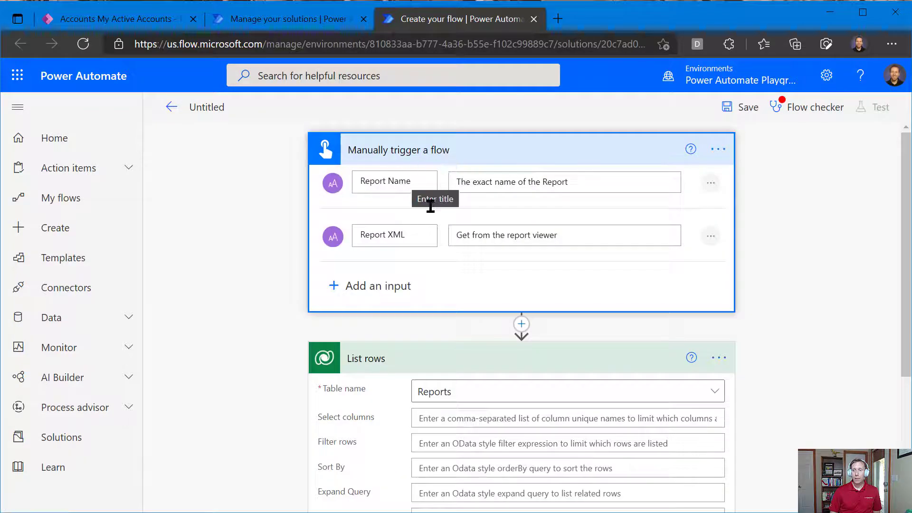
pyautogui.scroll(-1, 456, 411)
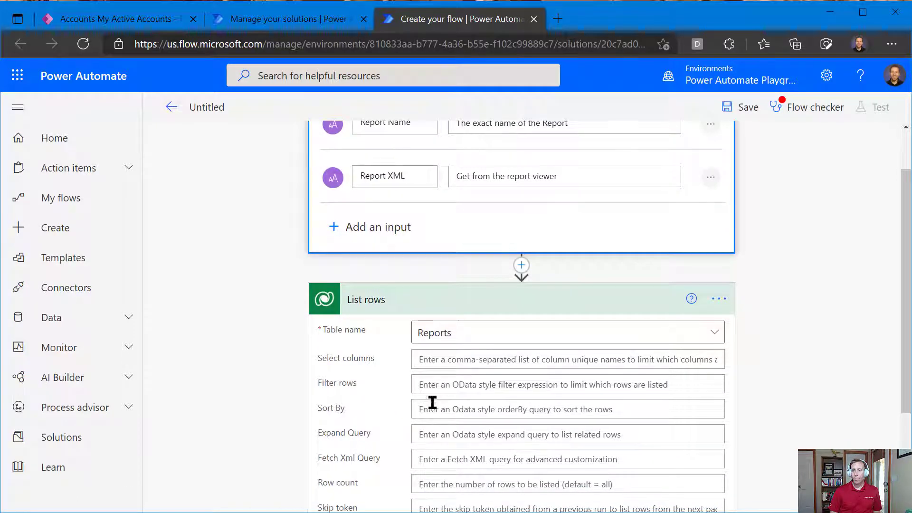
pyautogui.click(437, 390)
pyautogui.write('(')
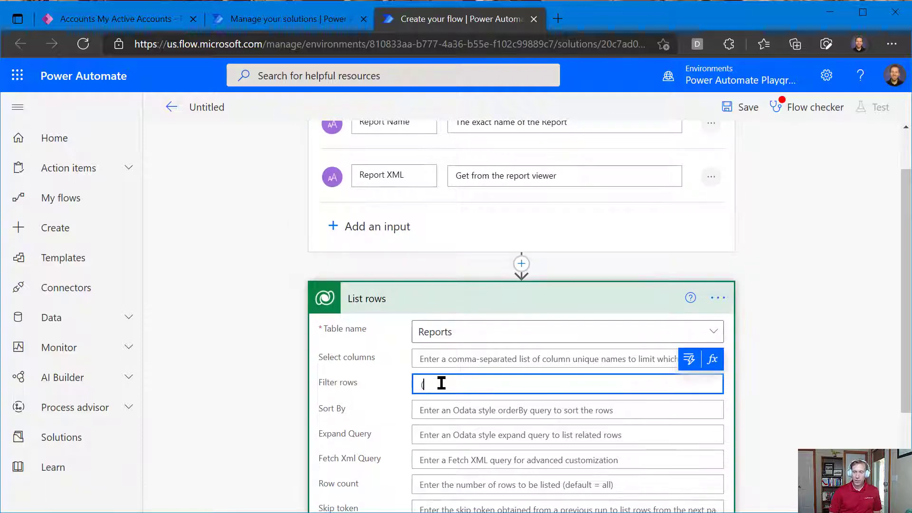
pyautogui.write('name eq')
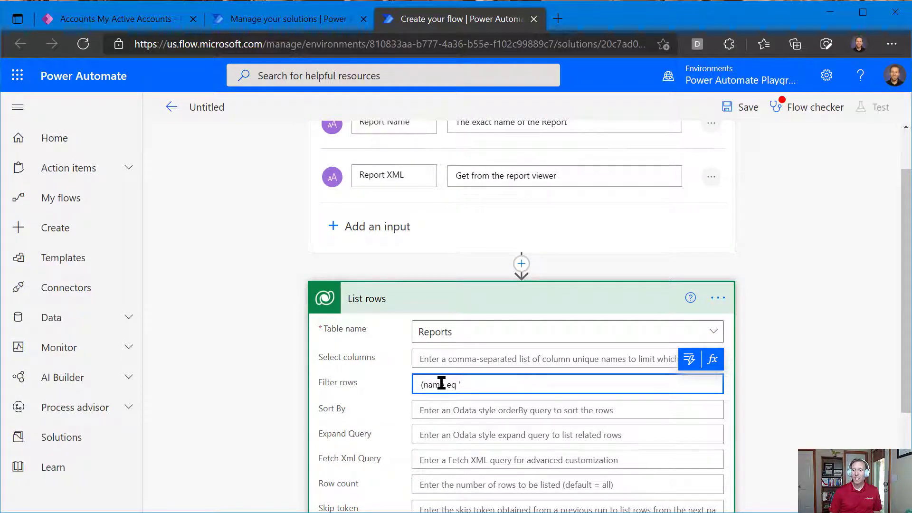
pyautogui.click(690, 360)
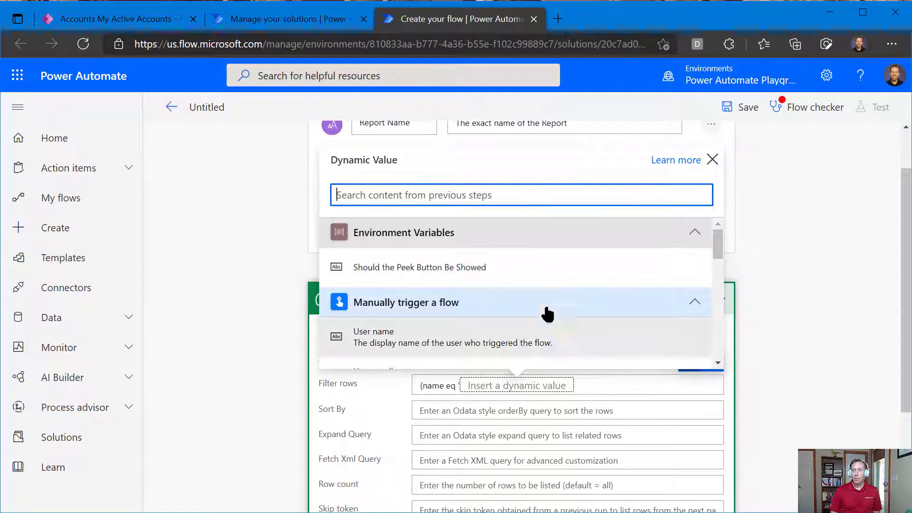
pyautogui.scroll(-1, 523, 304)
pyautogui.scroll(-3, 452, 281)
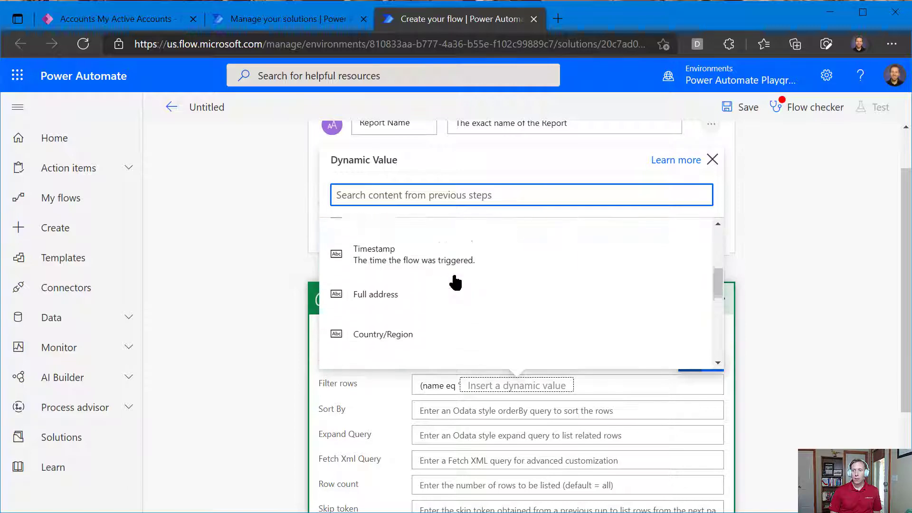
pyautogui.scroll(-8, 455, 283)
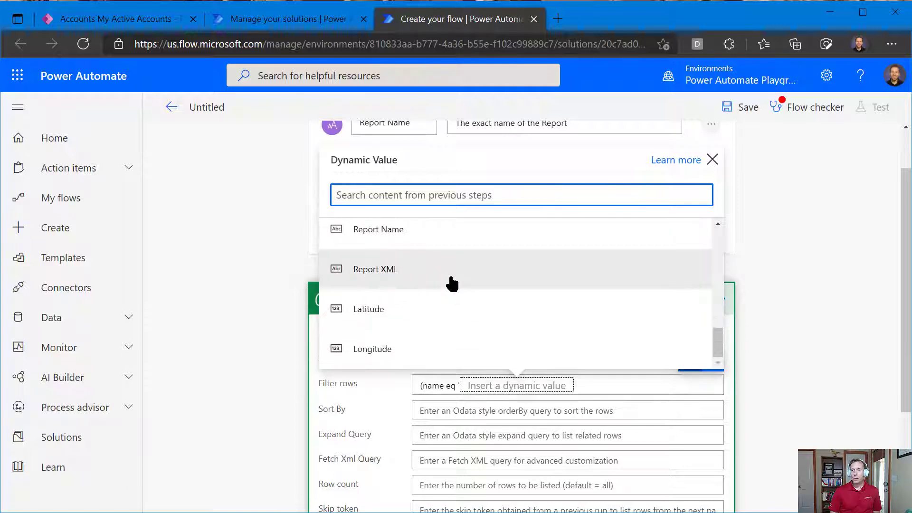
pyautogui.click(434, 245)
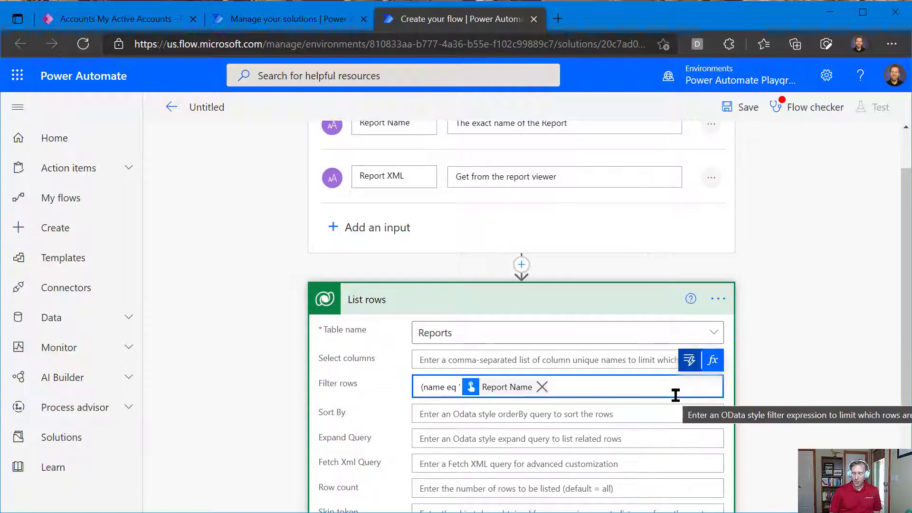
pyautogui.write("')")
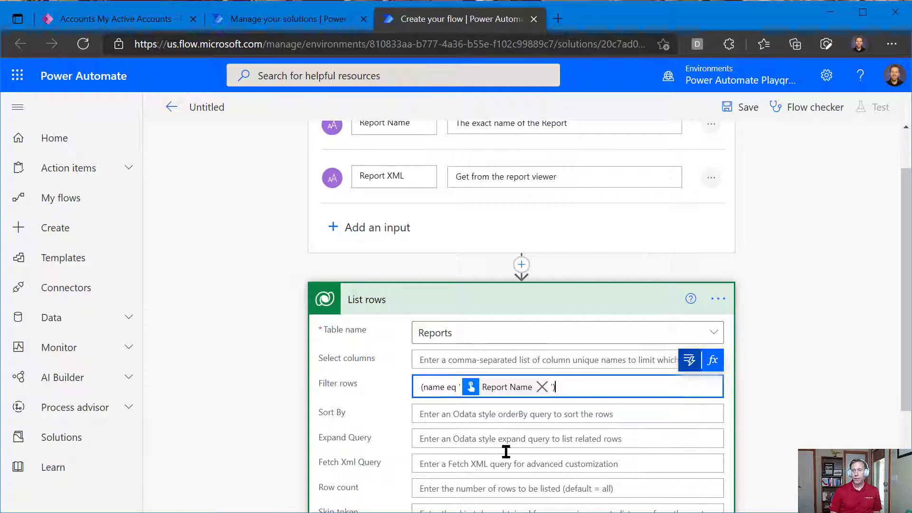
# Step: Set the row count of the List rows action to 1
pyautogui.scroll(-1, 450, 483)
pyautogui.click(434, 428)
pyautogui.write('1')
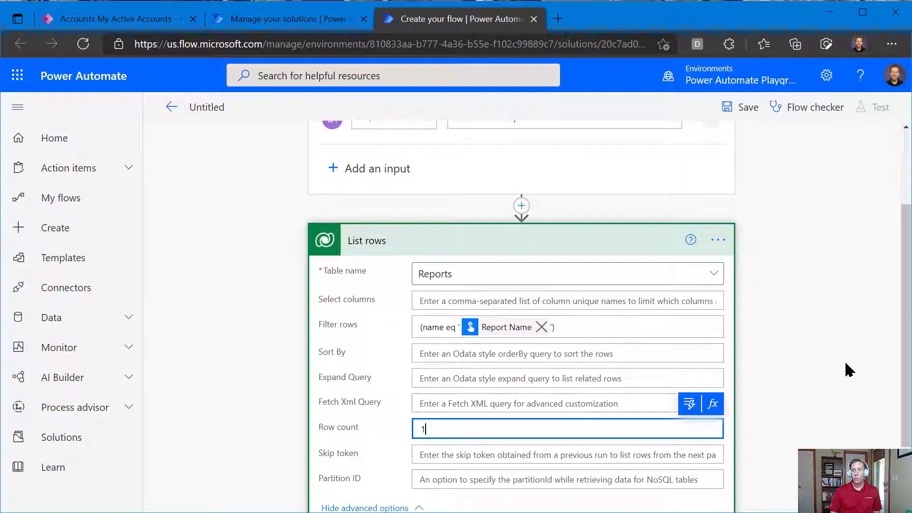
# Step: Rename the List rows action to Report
pyautogui.scroll(2, 768, 370)
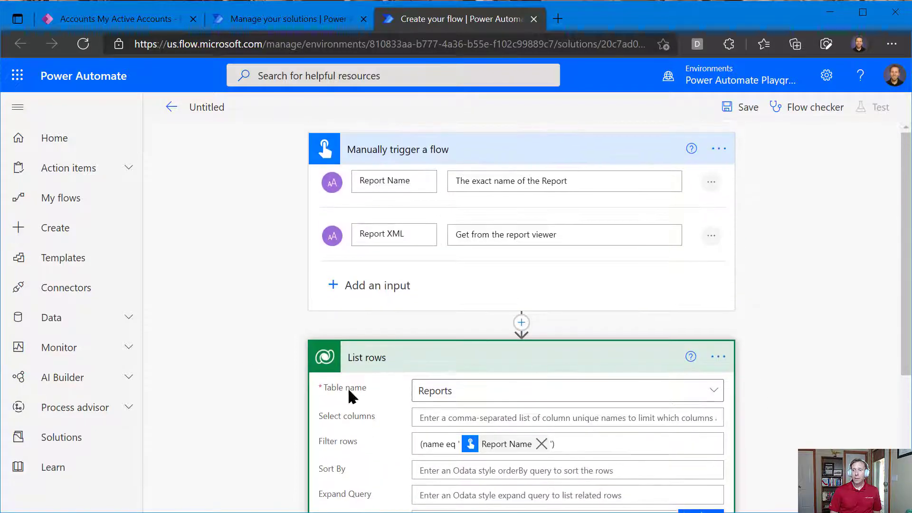
pyautogui.click(718, 357)
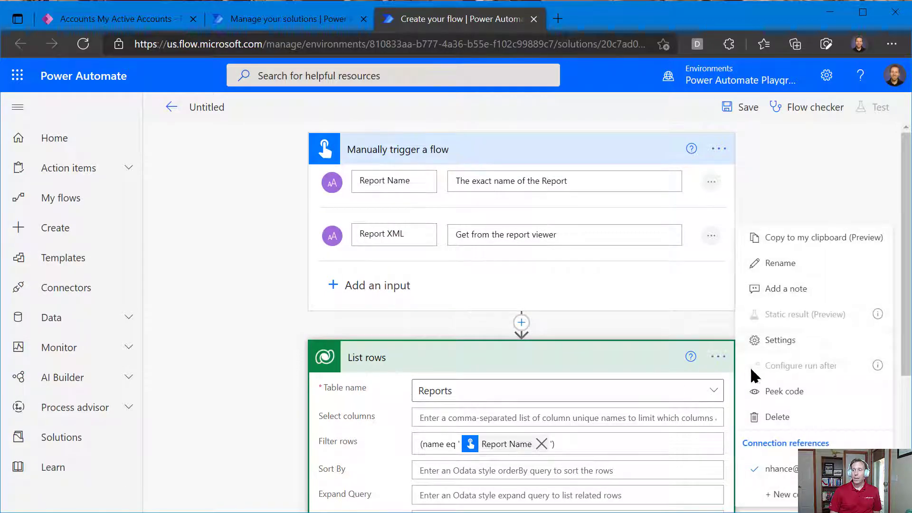
pyautogui.click(803, 273)
pyautogui.write('REpor')
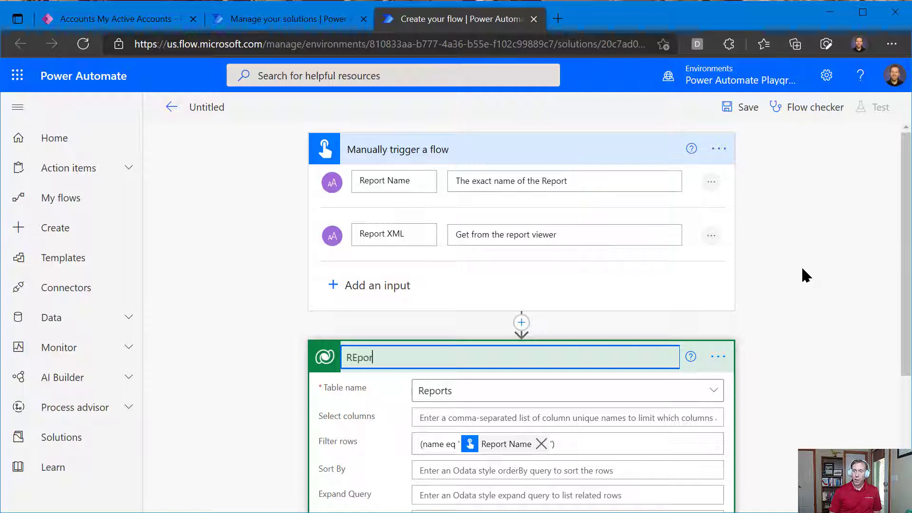
pyautogui.write('epor')
pyautogui.press('Return')
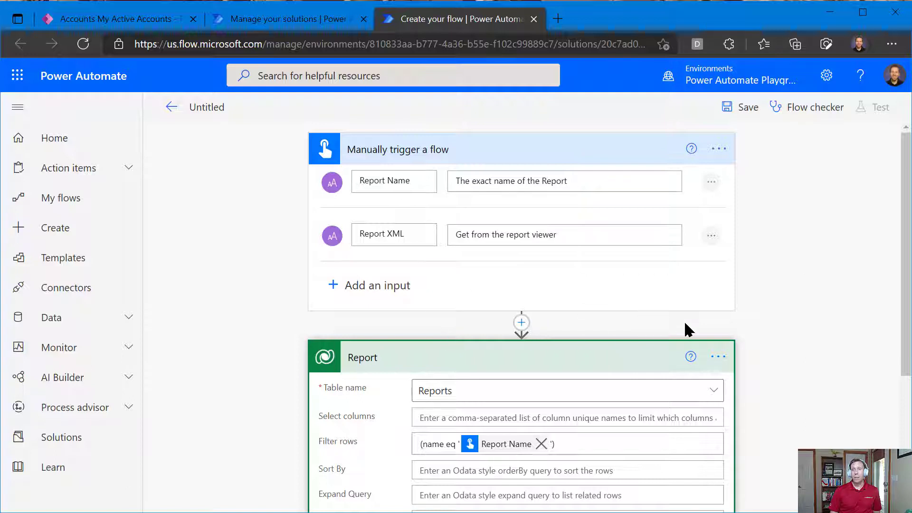
# Step: Start adding a new step after the Report action
pyautogui.scroll(-2, 685, 323)
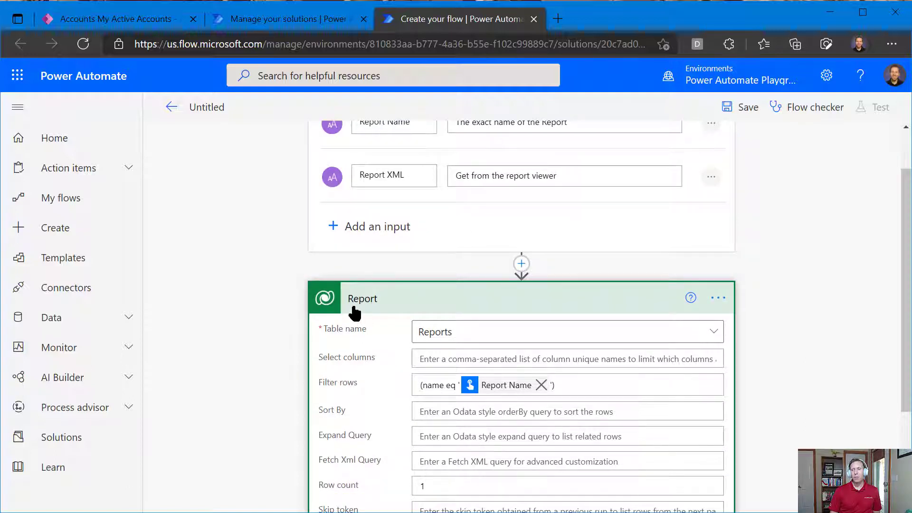
pyautogui.scroll(-3, 485, 295)
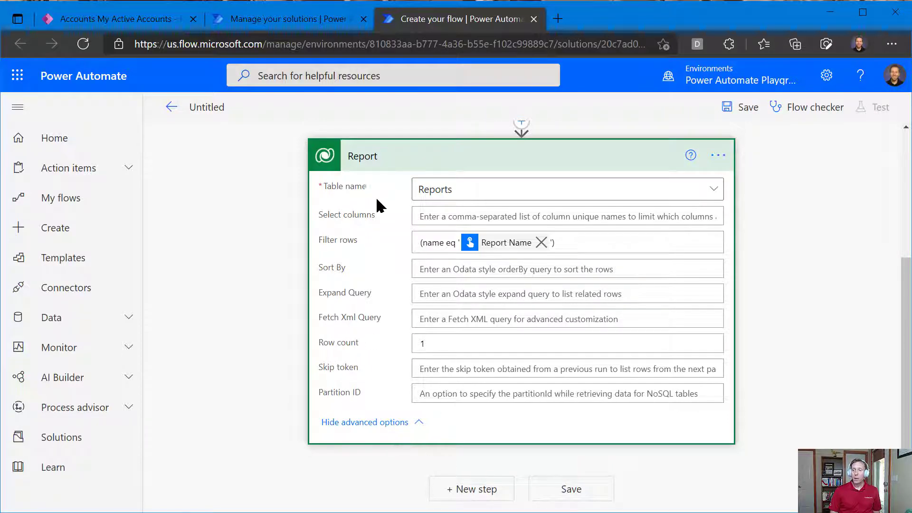
pyautogui.click(465, 490)
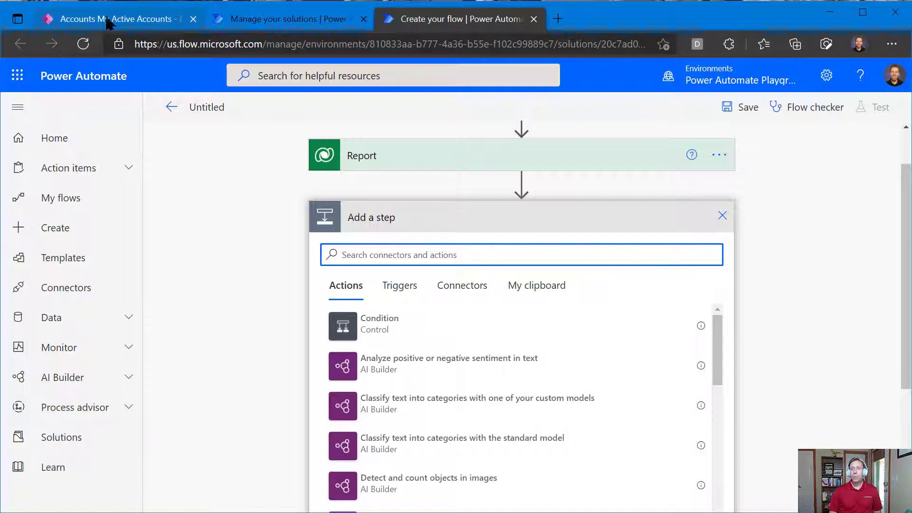
# Step: Switch to Power Apps, run the Account Summary report on the Test account record and review the report's filtering criteria
pyautogui.moveTo(104, 23)
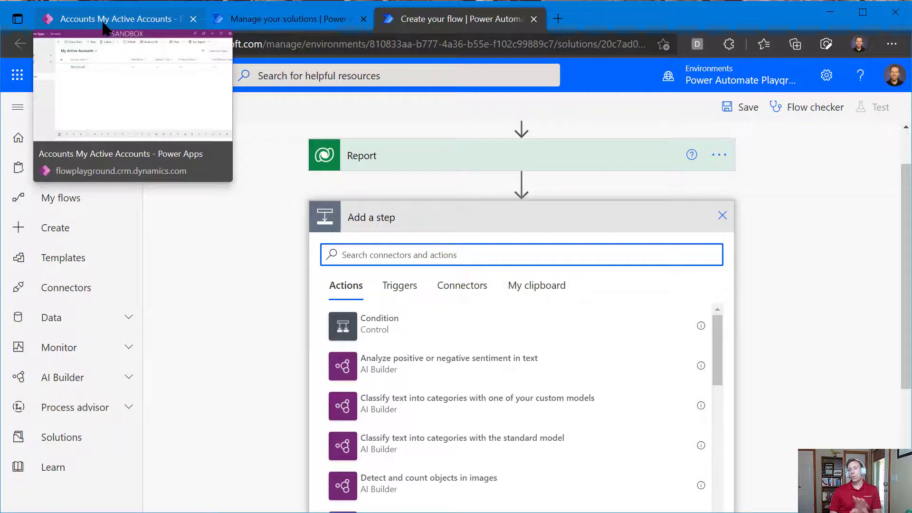
pyautogui.click(105, 24)
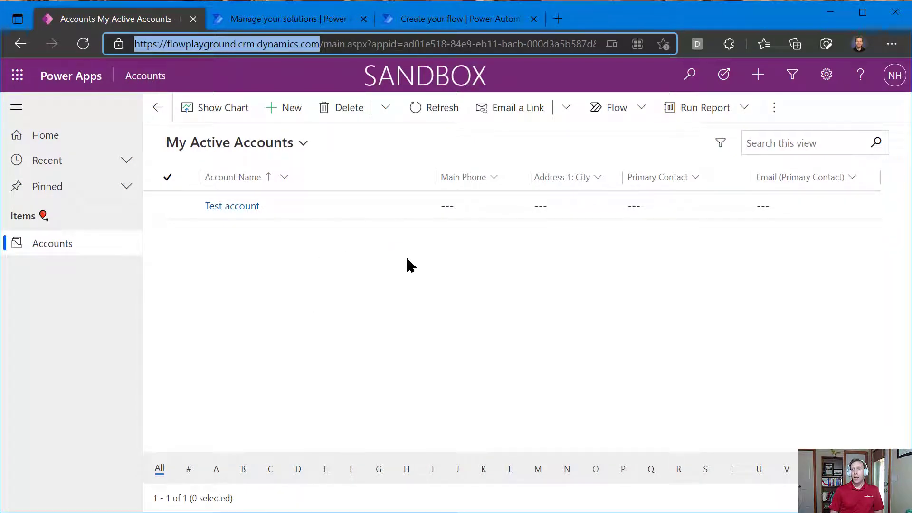
pyautogui.click(240, 208)
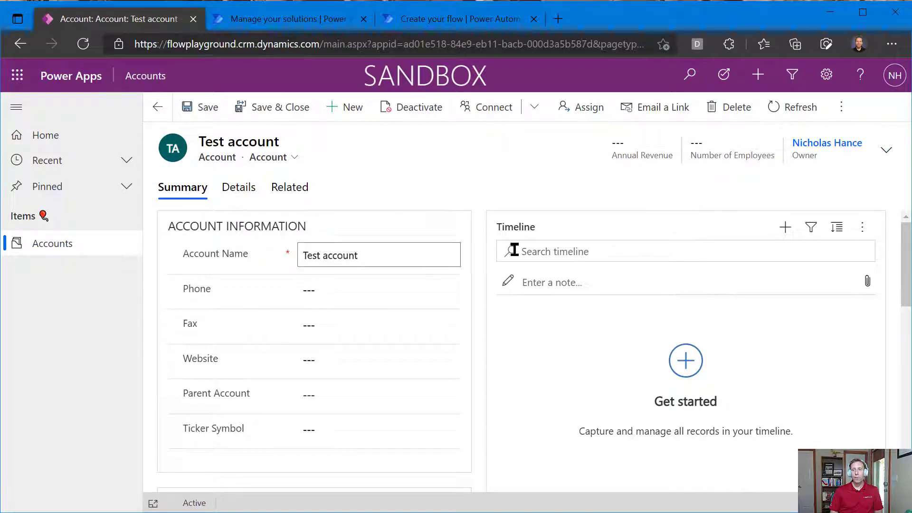
pyautogui.click(846, 110)
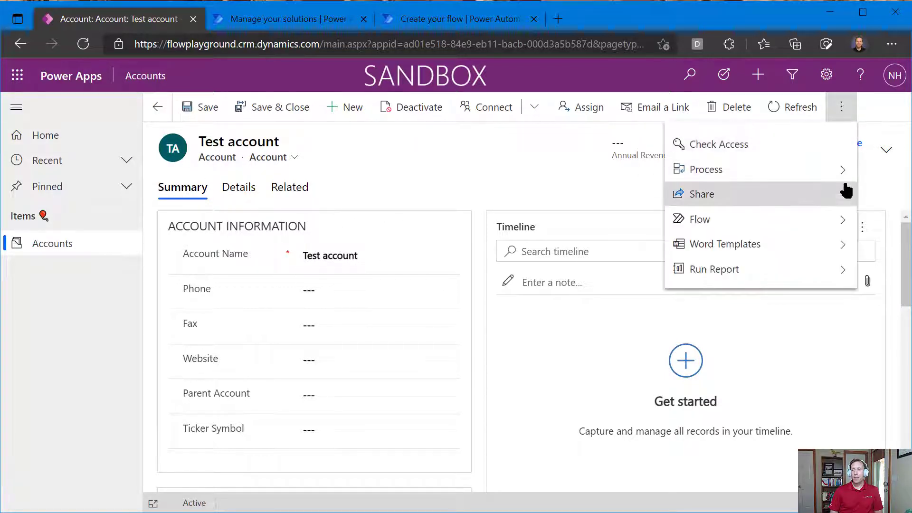
pyautogui.click(760, 273)
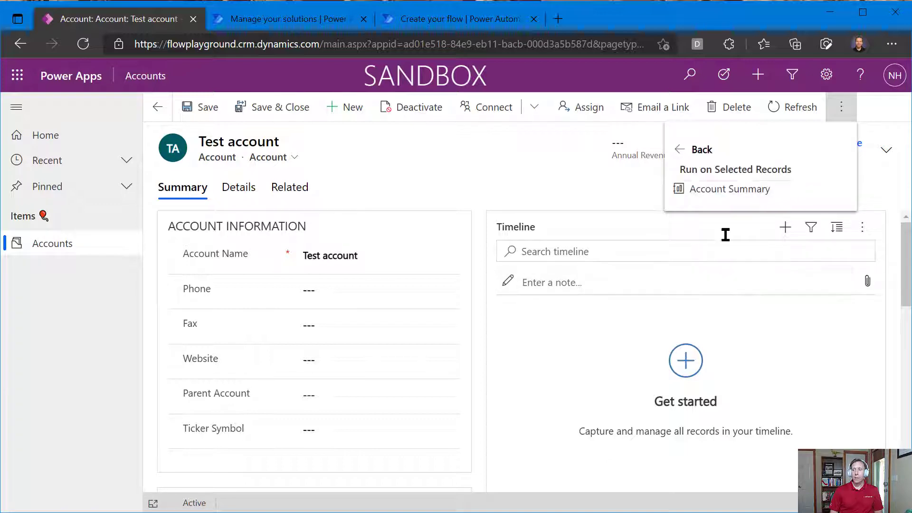
pyautogui.click(703, 196)
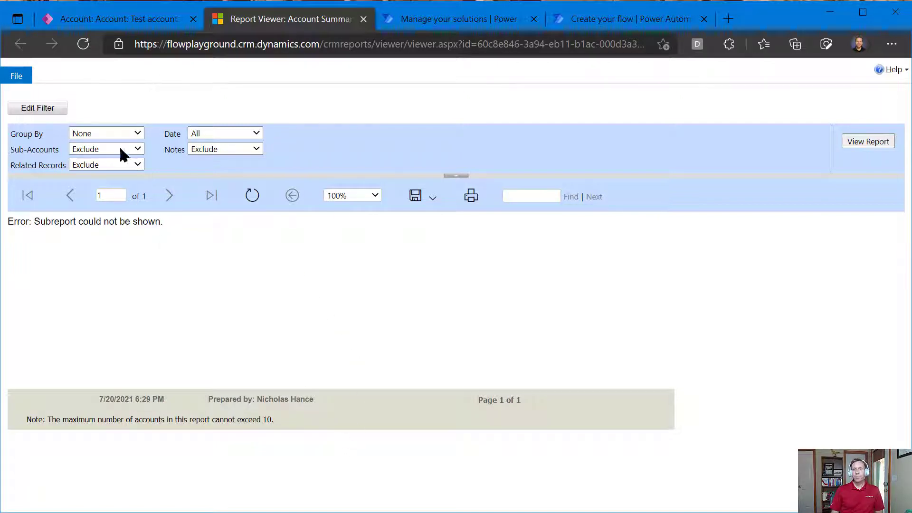
pyautogui.click(38, 109)
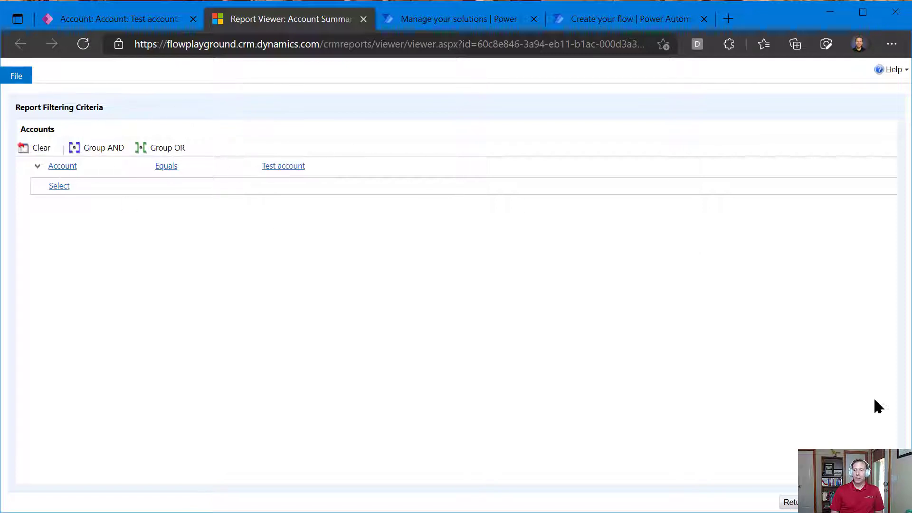
pyautogui.click(808, 503)
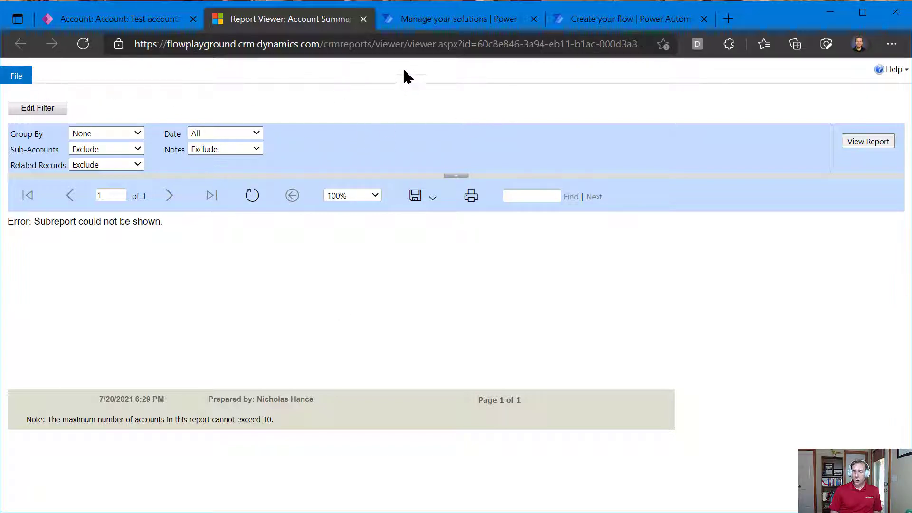
# Step: Open the browser developer tools for the report viewer and widen the report area beside them
pyautogui.press('F12')
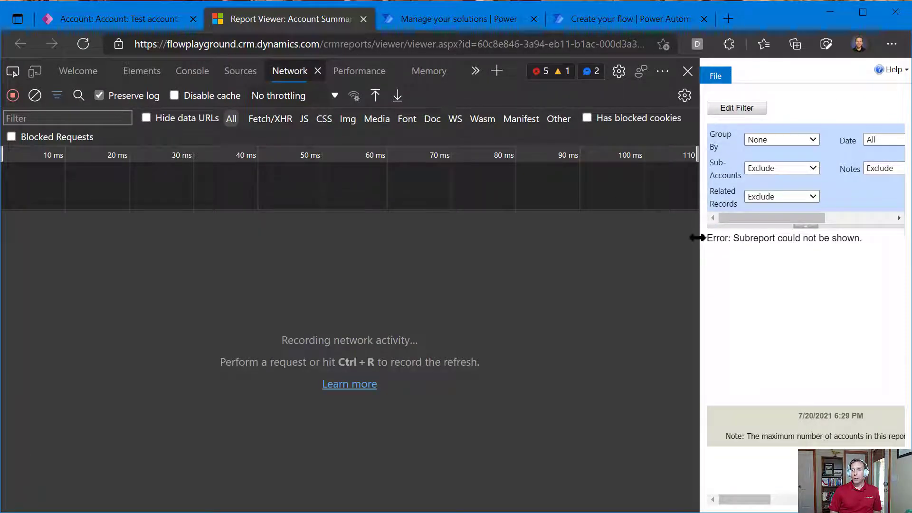
pyautogui.moveTo(698, 217); pyautogui.dragTo(477, 213)
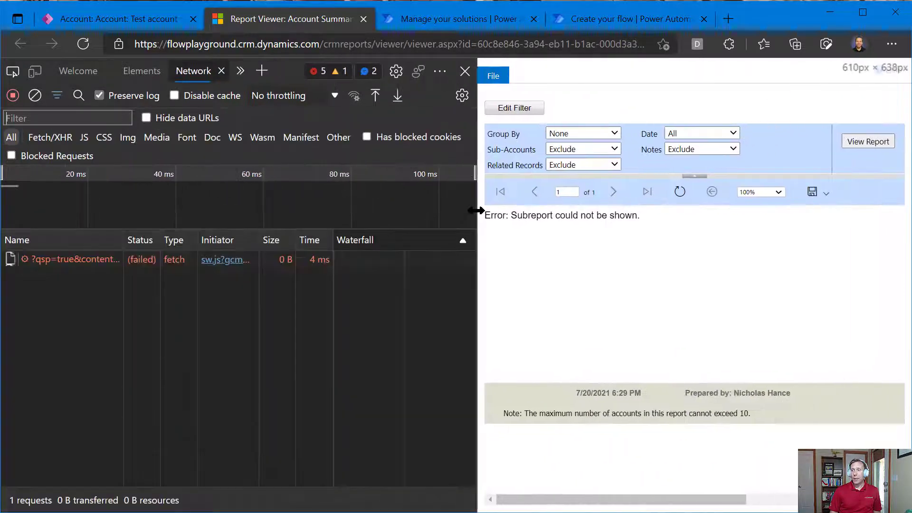
pyautogui.click(133, 75)
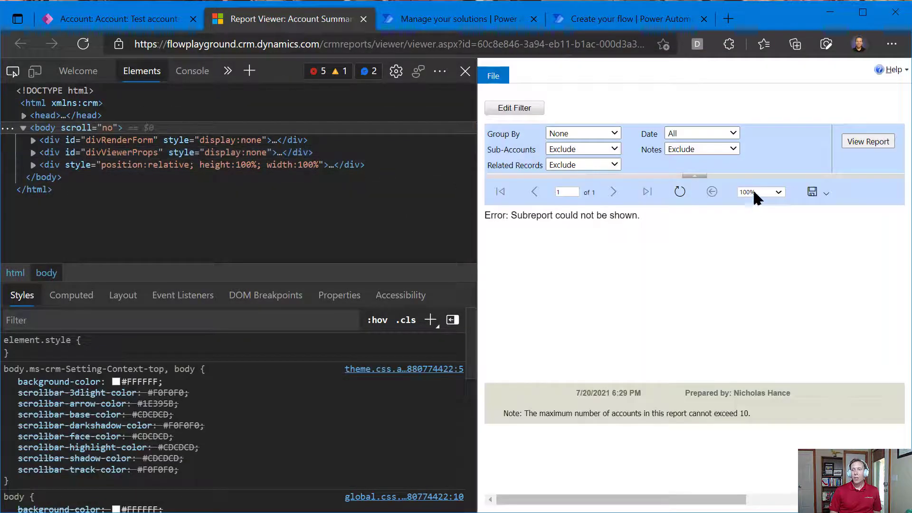
pyautogui.rightClick(590, 265)
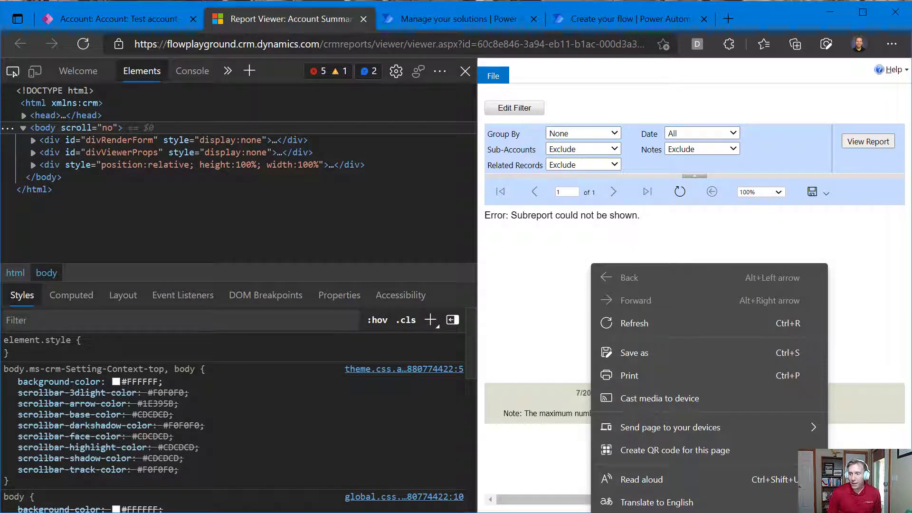
pyautogui.click(576, 230)
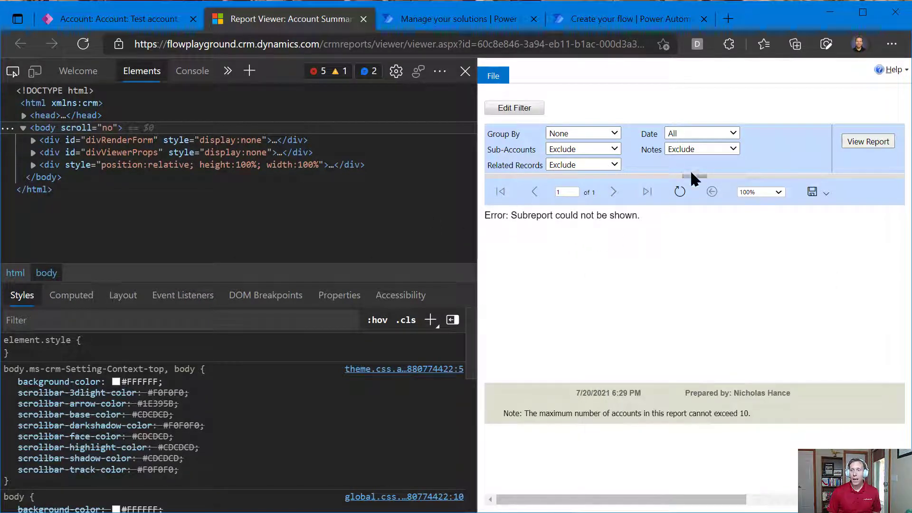
pyautogui.click(228, 71)
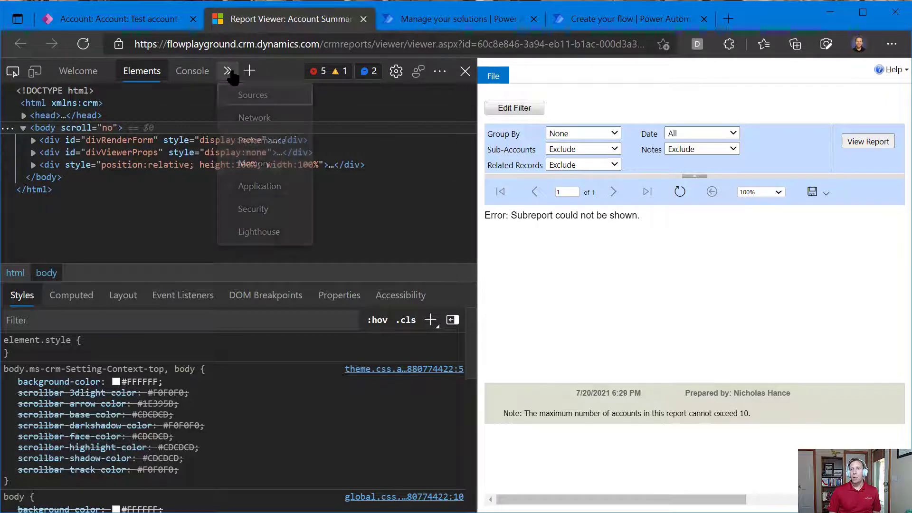
pyautogui.click(254, 117)
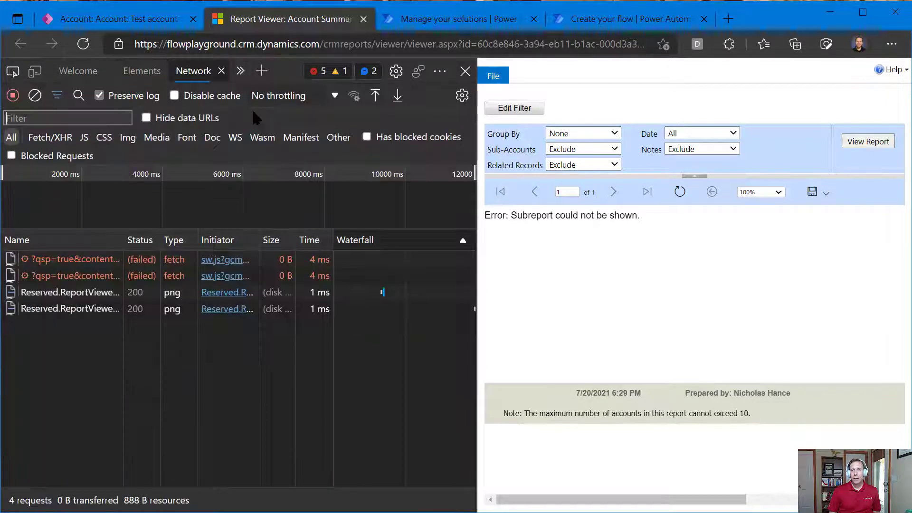
# Step: Filter the recorded network requests by reportviewer.aspx
pyautogui.click(105, 119)
pyautogui.write('reportview')
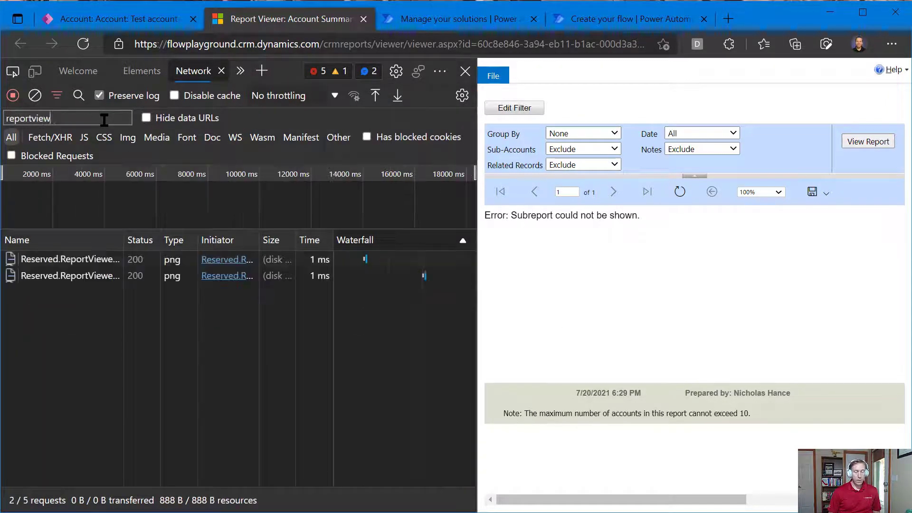
pyautogui.write('er.aspx')
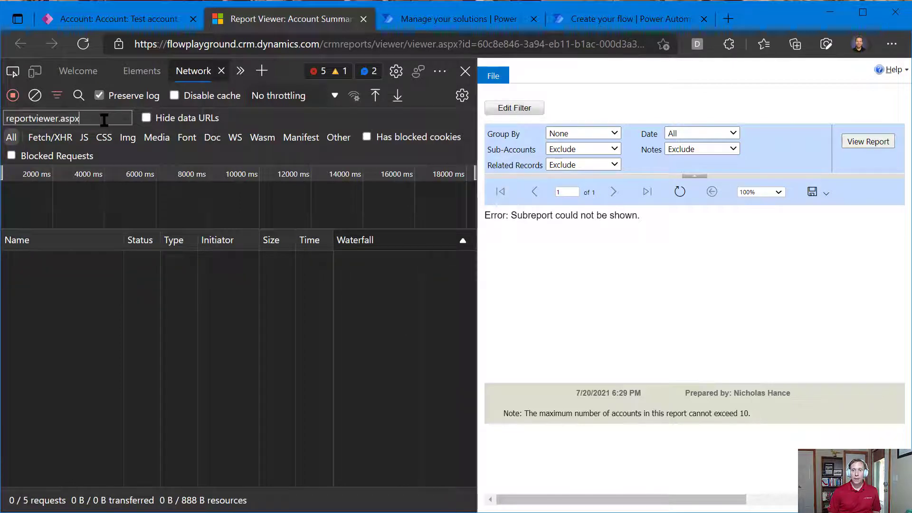
# Step: Reload the report viewer to record its reportviewer.aspx request, and review the export formats offered for the report
pyautogui.click(83, 44)
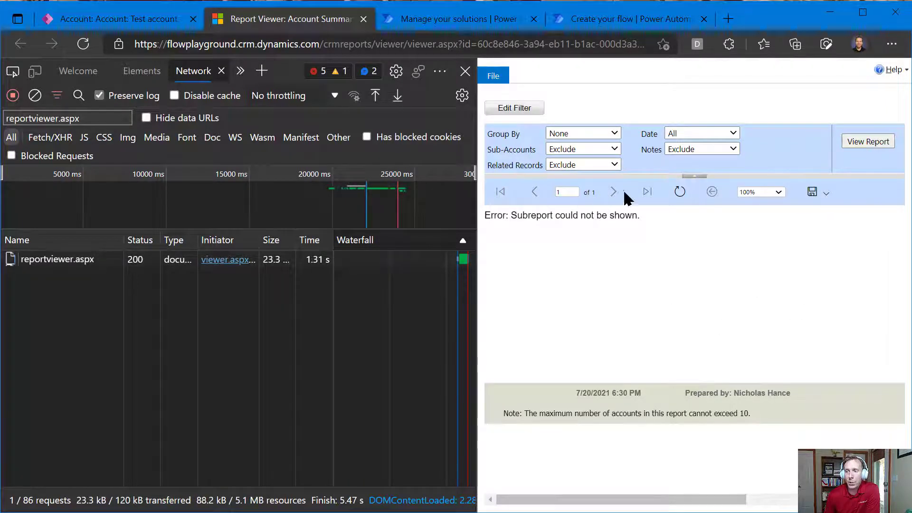
pyautogui.click(826, 193)
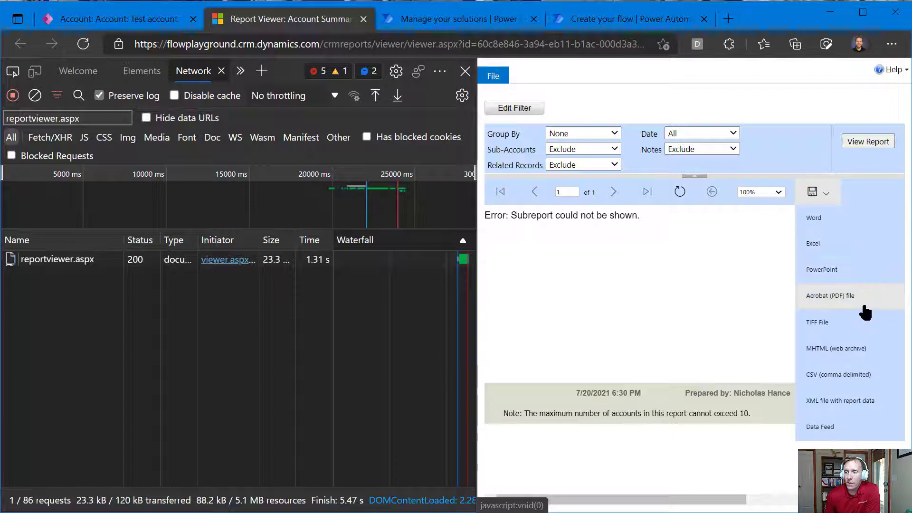
pyautogui.click(739, 306)
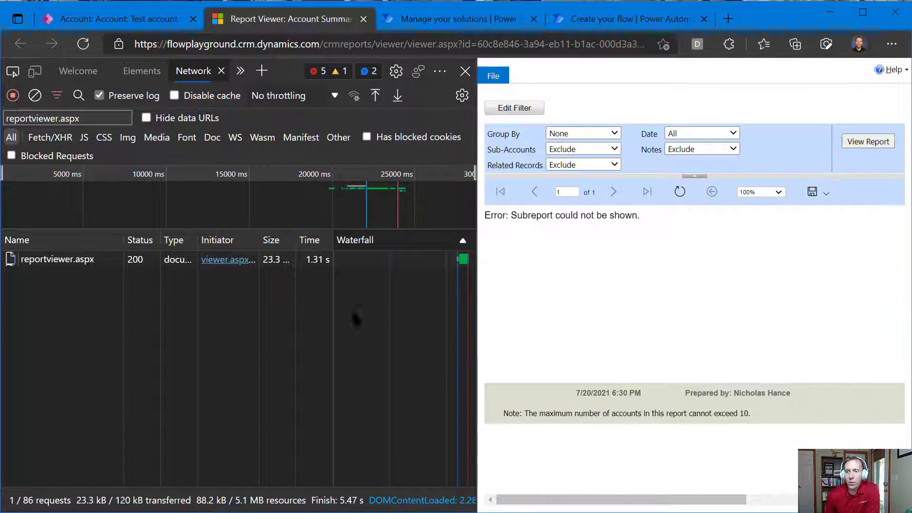
# Step: Open the reportviewer.aspx request in widened developer tools and examine the CRM_Filter XML in its form data
pyautogui.click(47, 266)
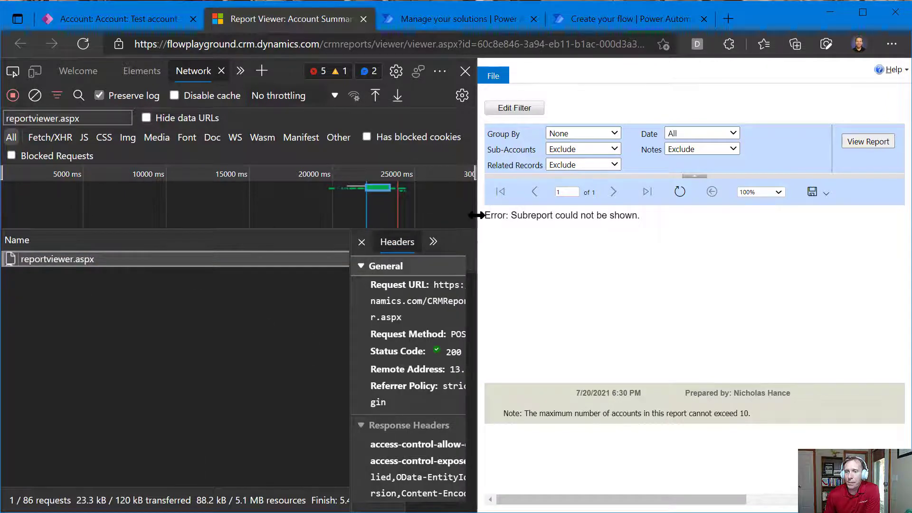
pyautogui.moveTo(478, 214); pyautogui.dragTo(749, 214)
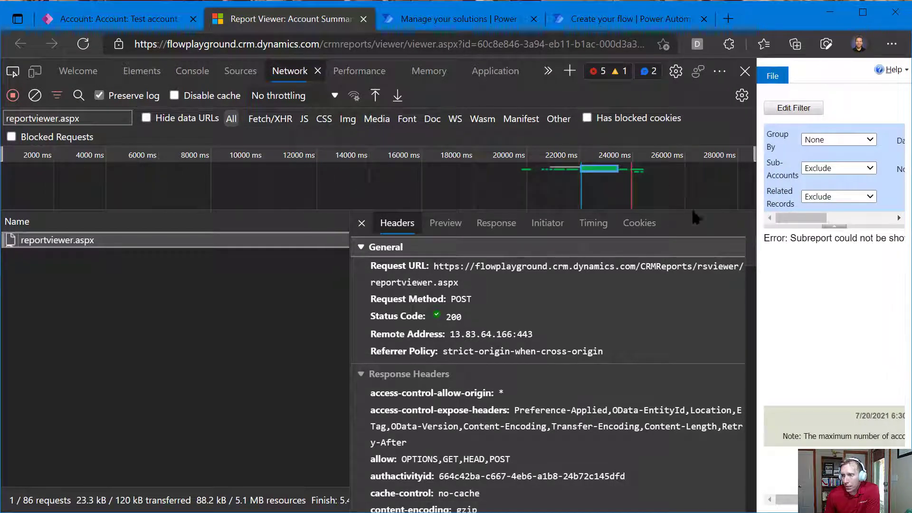
pyautogui.scroll(-2, 600, 315)
pyautogui.scroll(-15, 600, 315)
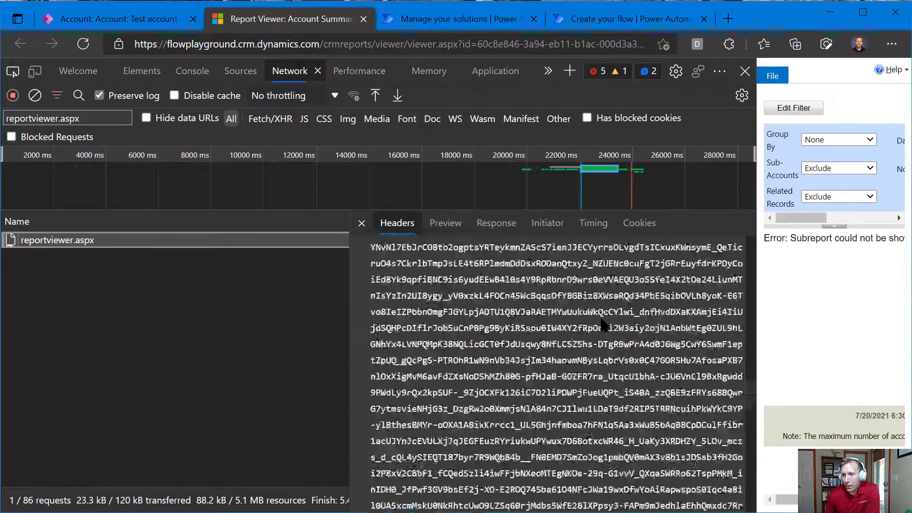
pyautogui.scroll(-6, 603, 326)
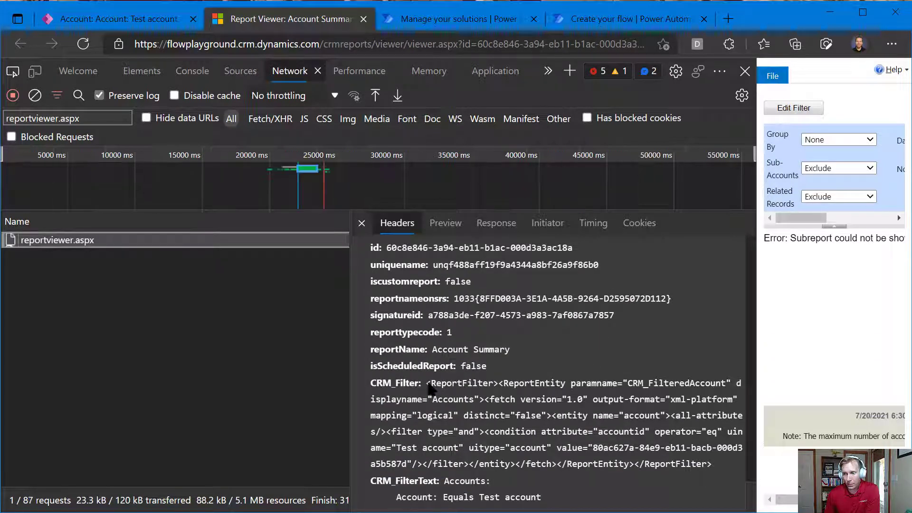
pyautogui.moveTo(429, 388); pyautogui.dragTo(718, 471)
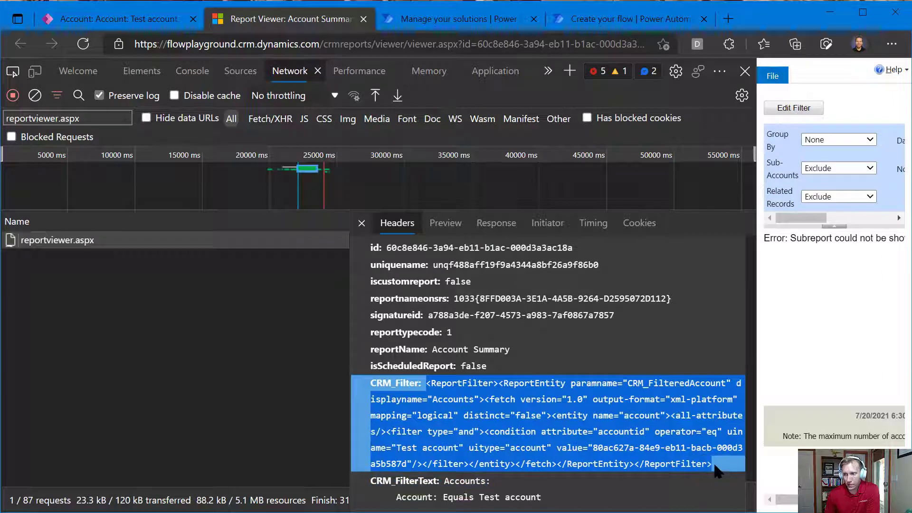
# Step: Examine the response body of the reportviewer.aspx request
pyautogui.click(496, 223)
pyautogui.scroll(-5, 495, 271)
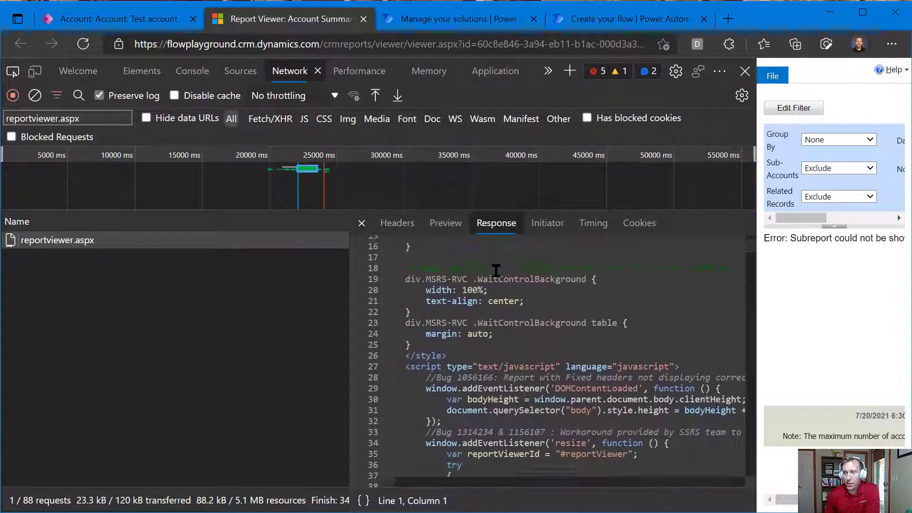
pyautogui.click(549, 207)
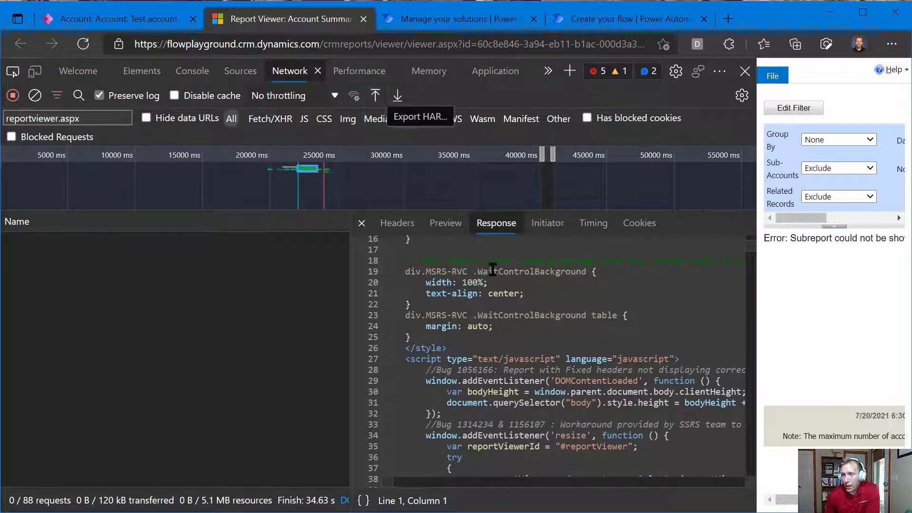
pyautogui.scroll(-8, 557, 338)
pyautogui.scroll(-10, 557, 338)
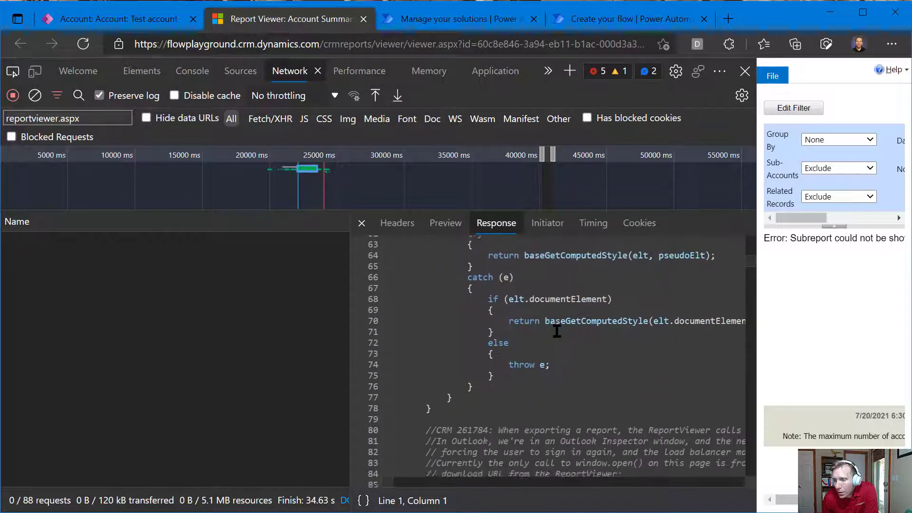
# Step: Open the source of the report frame in its own tab and examine its reportviewer.aspx address and opening script
pyautogui.rightClick(800, 298)
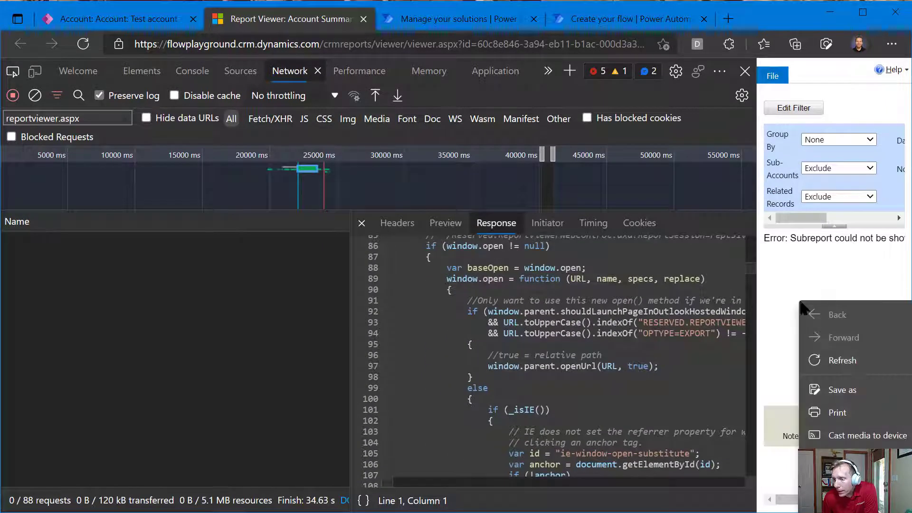
pyautogui.click(851, 509)
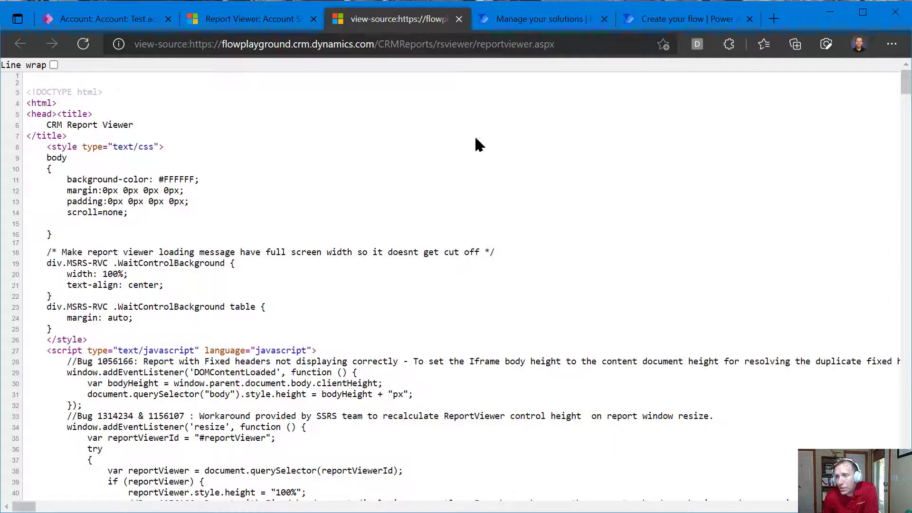
pyautogui.scroll(-1, 263, 202)
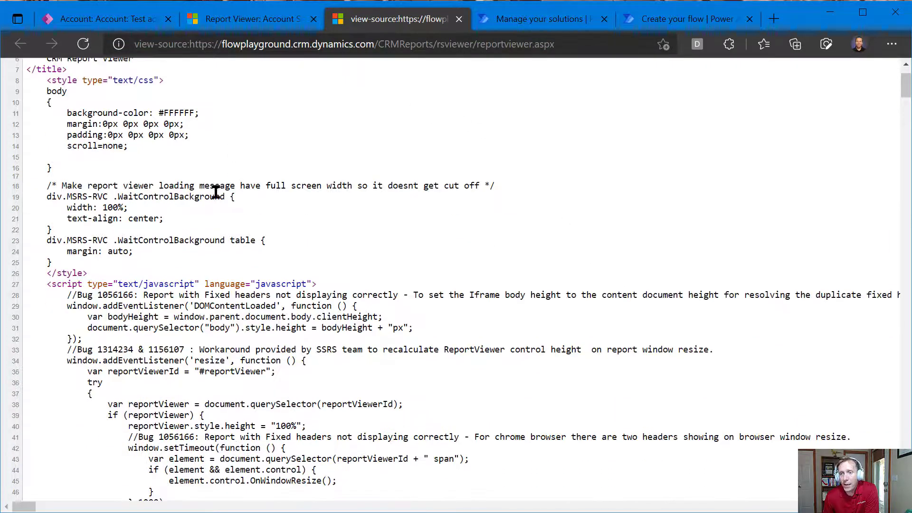
pyautogui.scroll(3, 216, 192)
pyautogui.moveTo(563, 44); pyautogui.dragTo(480, 42)
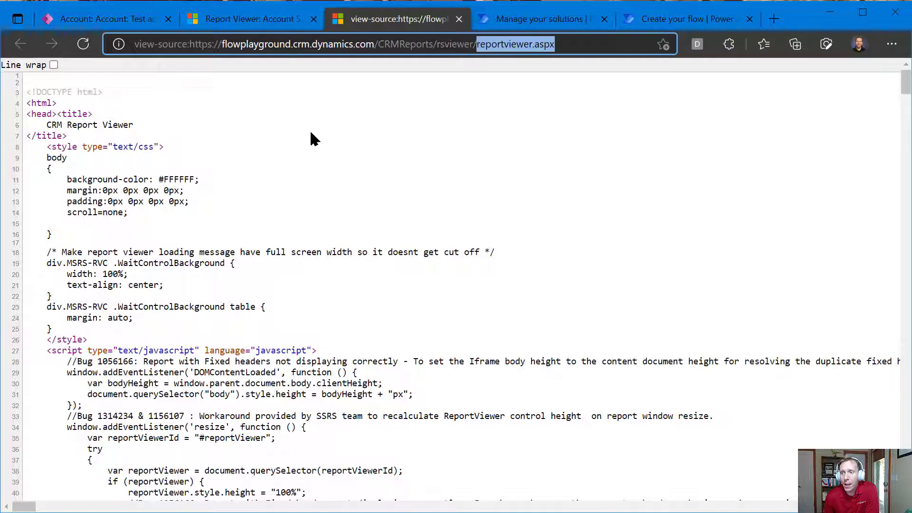
pyautogui.click(316, 188)
pyautogui.scroll(-4, 271, 185)
pyautogui.moveTo(256, 240); pyautogui.dragTo(276, 241)
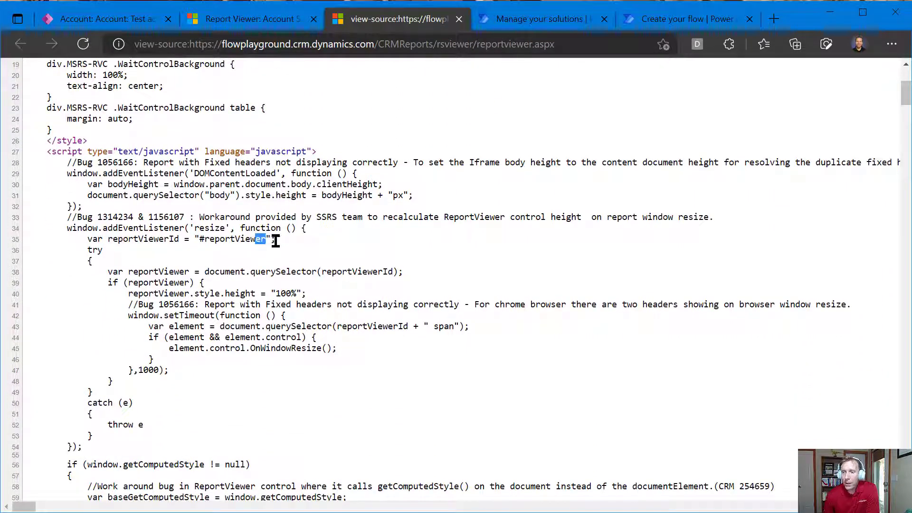
# Step: Search the page source for the PdfDownloadUrl value and examine its parameters from ReportSession through Format=PDF
pyautogui.hotkey('ctrl', 'f')
pyautogui.write('pd')
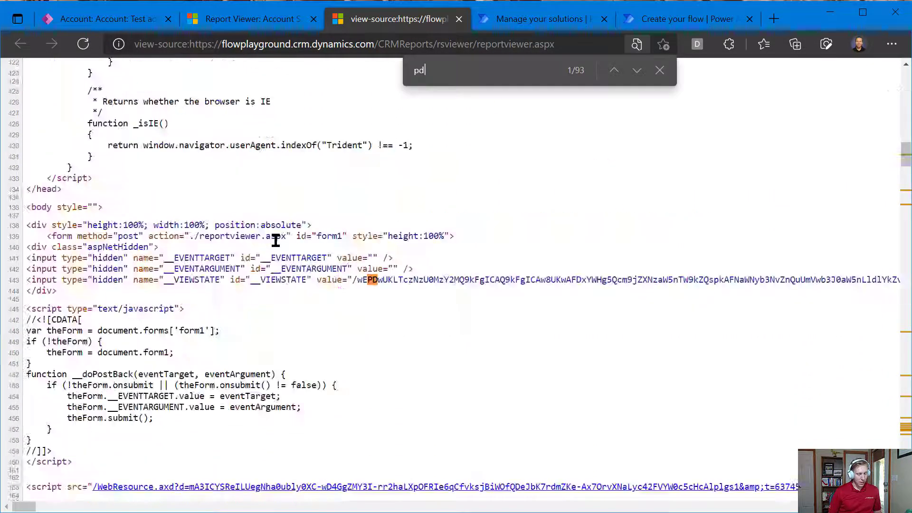
pyautogui.write('fDw')
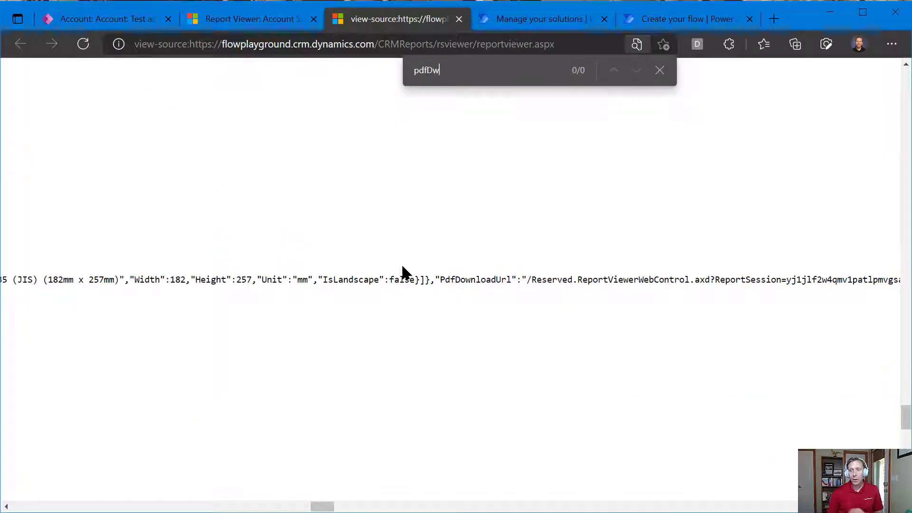
pyautogui.moveTo(442, 281); pyautogui.dragTo(875, 282)
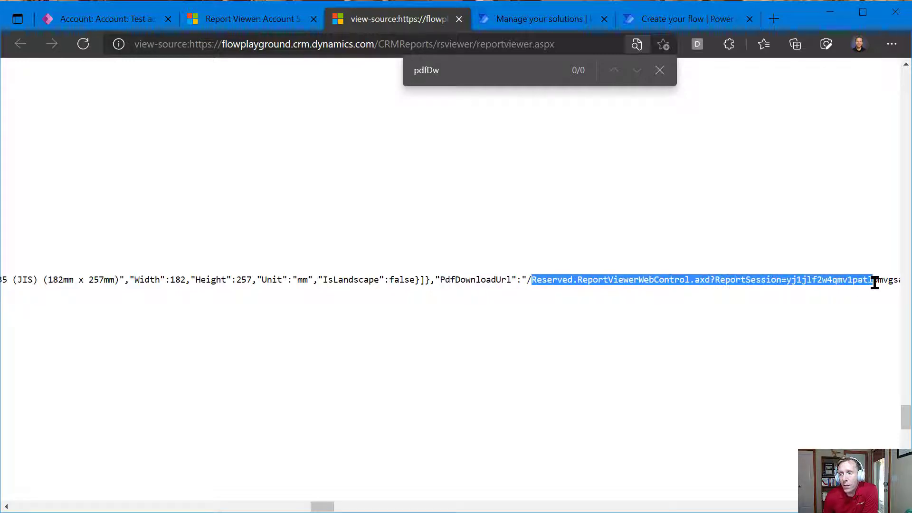
pyautogui.hscroll(15, 875, 282)
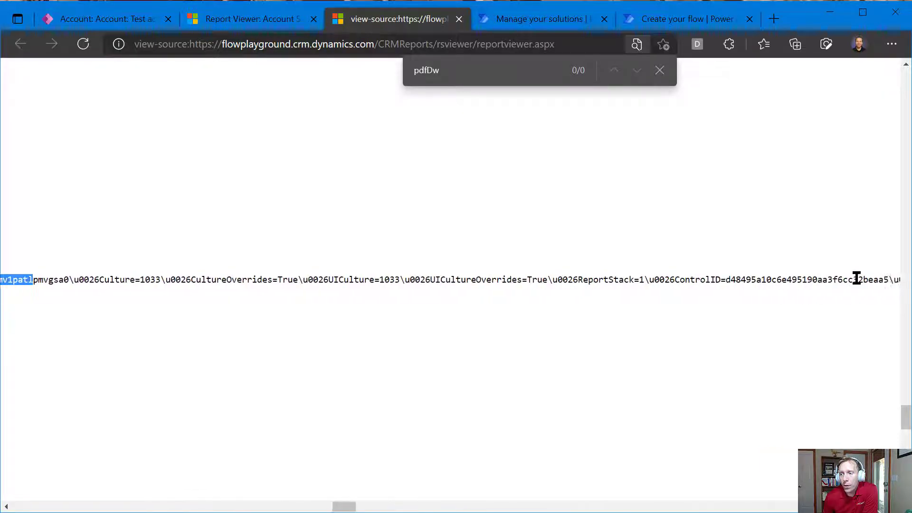
pyautogui.hscroll(9, 857, 278)
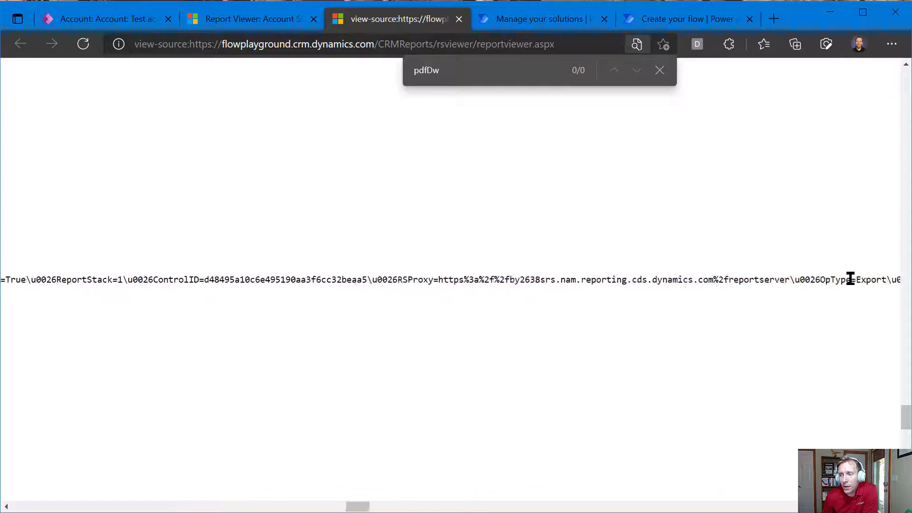
pyautogui.hscroll(4, 849, 279)
pyautogui.hscroll(15, 577, 263)
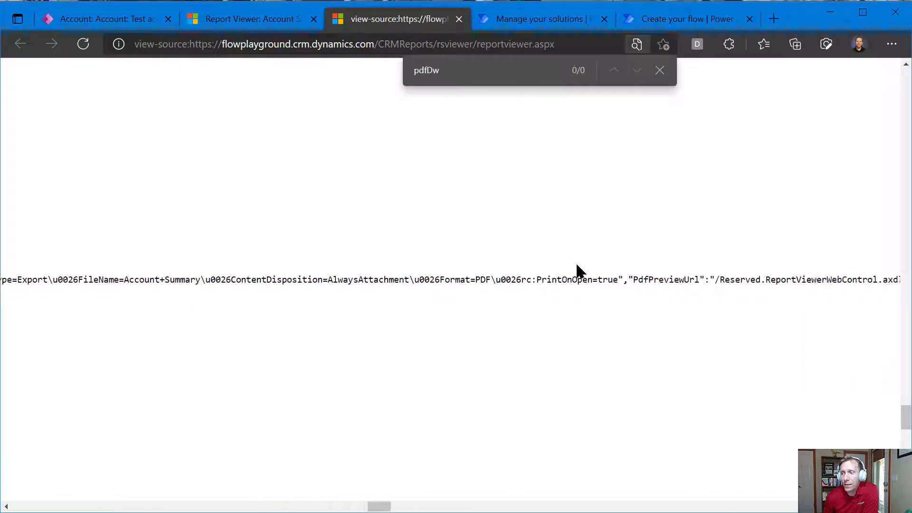
pyautogui.hscroll(-3, 577, 267)
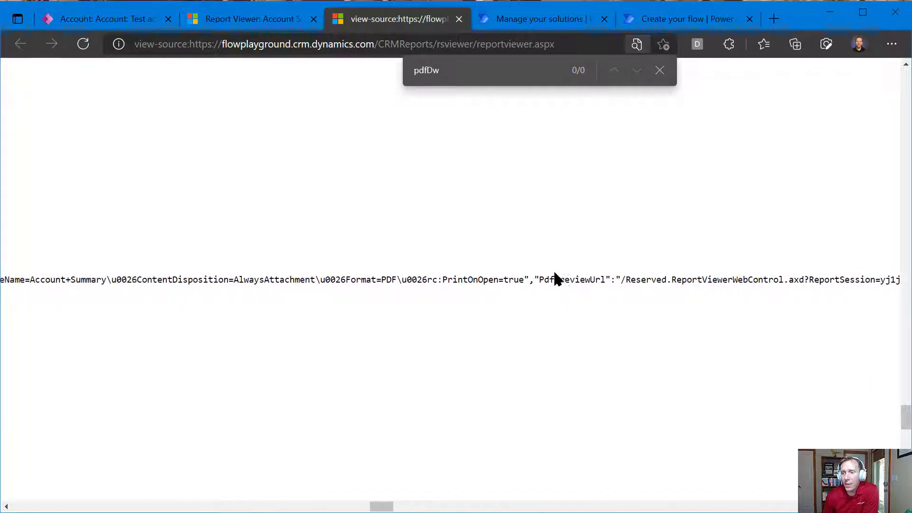
pyautogui.moveTo(525, 279); pyautogui.dragTo(81, 280)
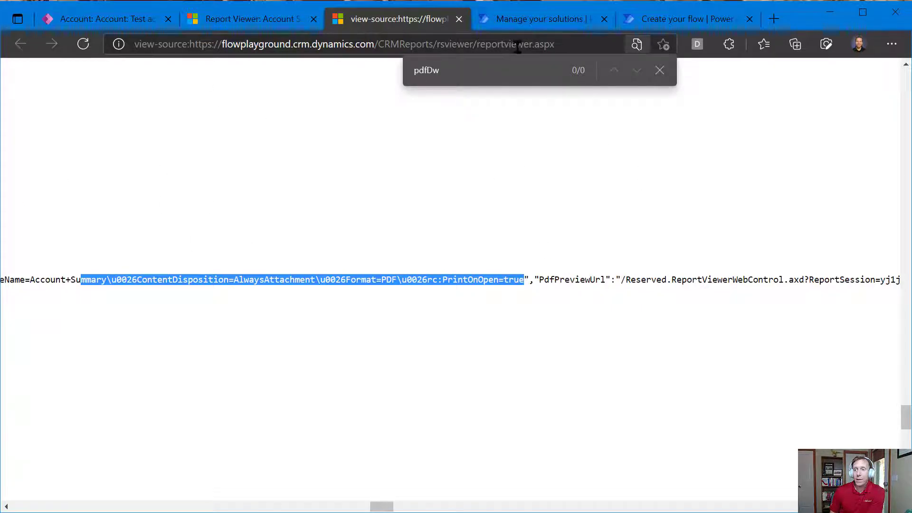
pyautogui.moveTo(584, 45); pyautogui.dragTo(181, 45)
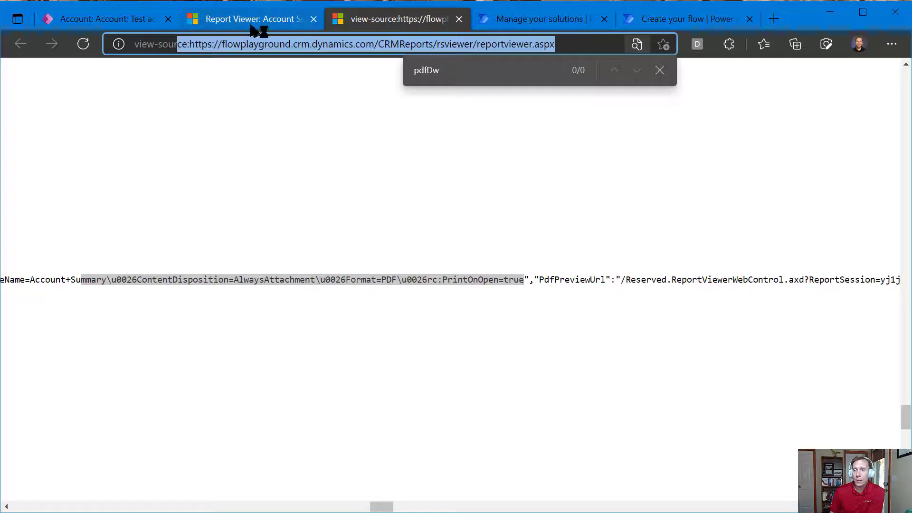
# Step: Switch to Power Automate, search the actions for http azure and add Invoke an HTTP request from HTTP with Azure AD
pyautogui.click(660, 19)
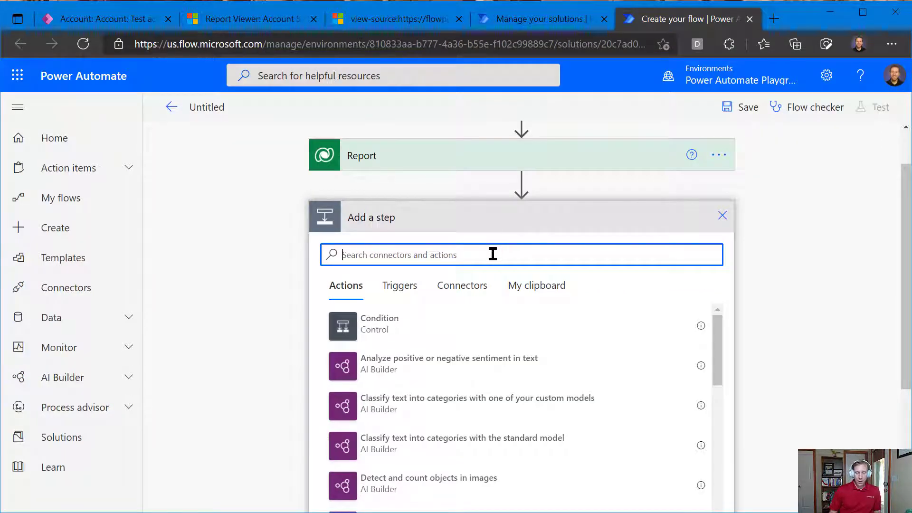
pyautogui.write('http')
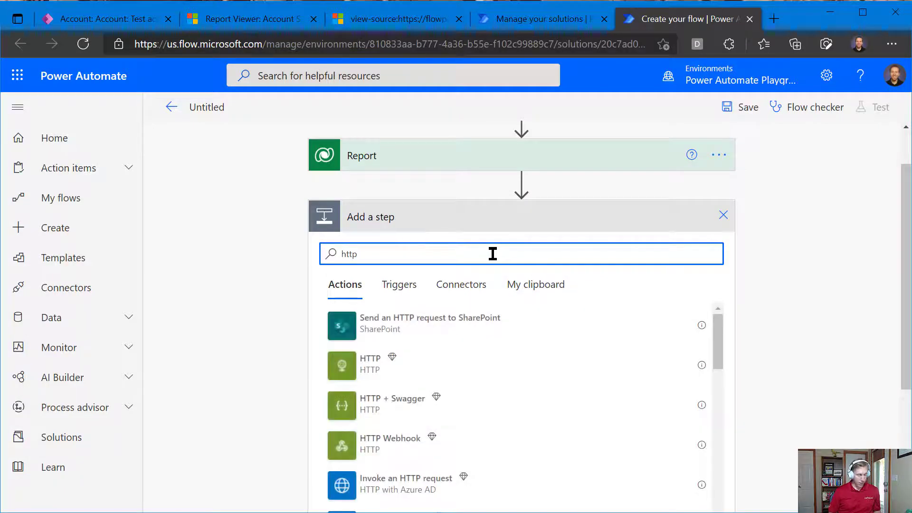
pyautogui.write('a')
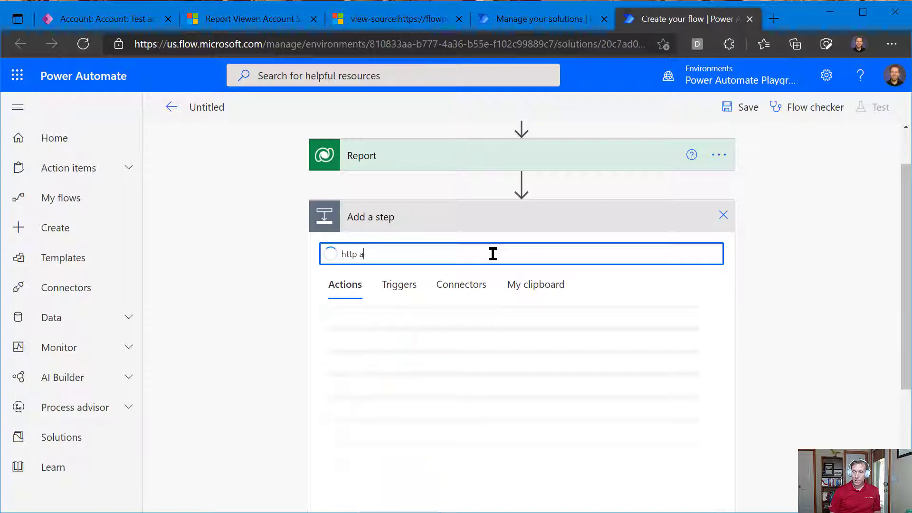
pyautogui.write('zure')
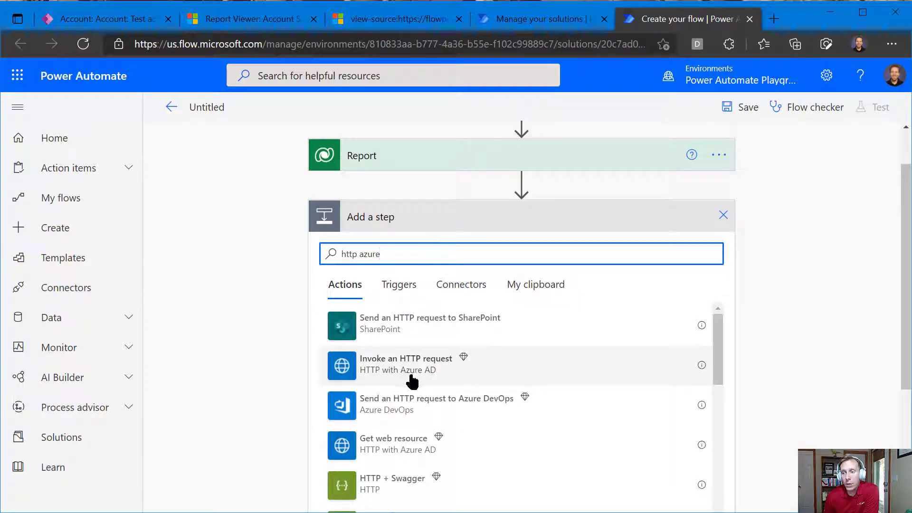
pyautogui.moveTo(463, 361)
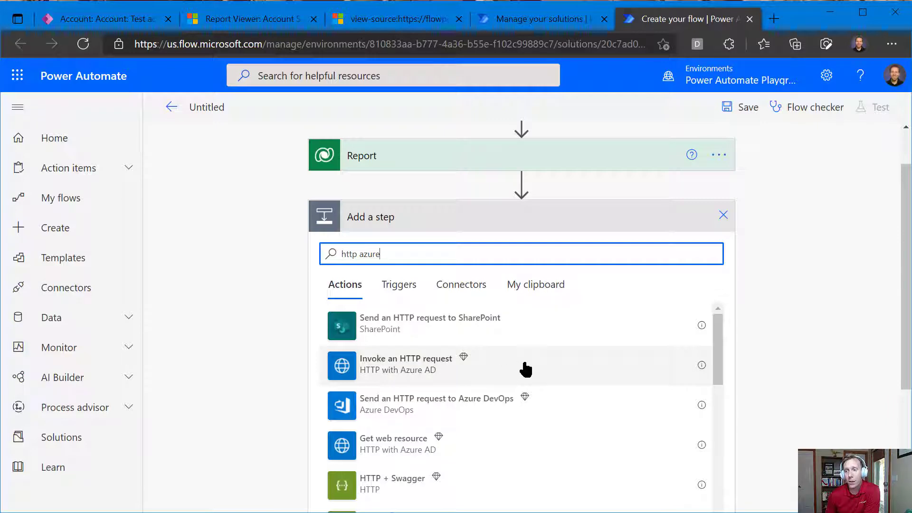
pyautogui.click(433, 368)
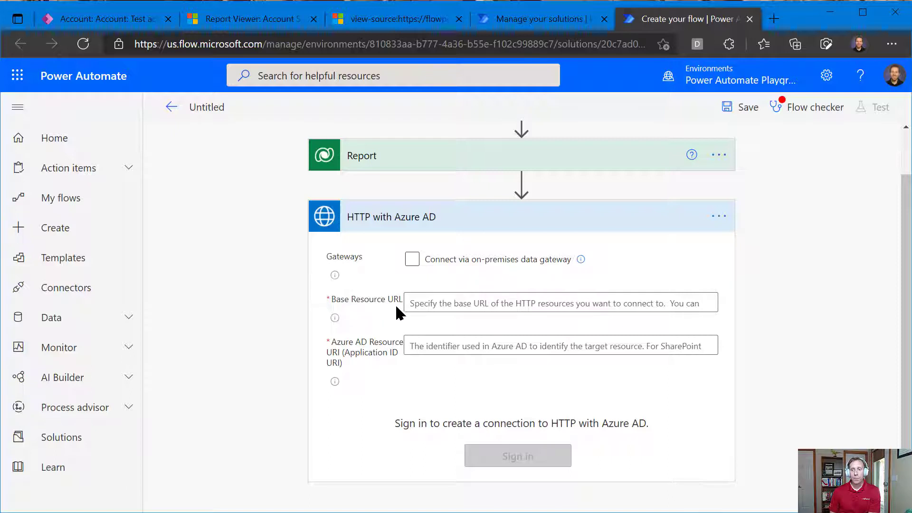
pyautogui.moveTo(387, 356)
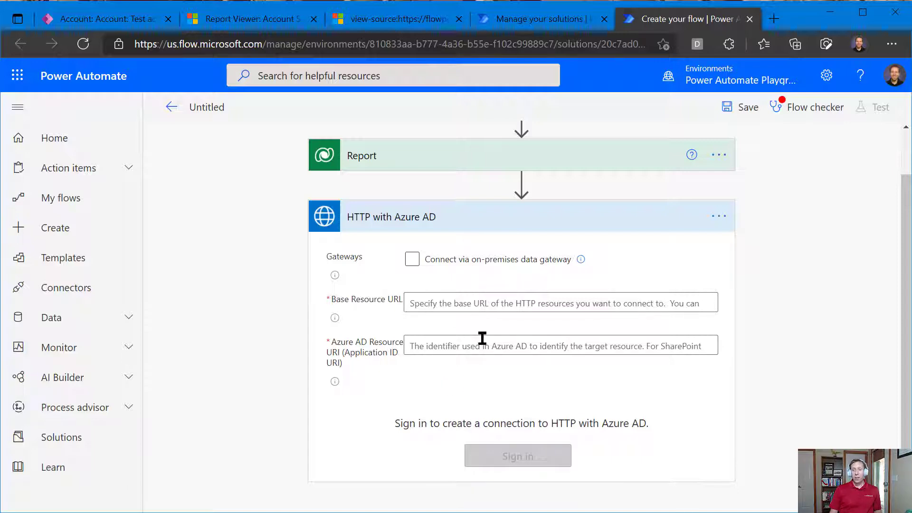
pyautogui.click(128, 24)
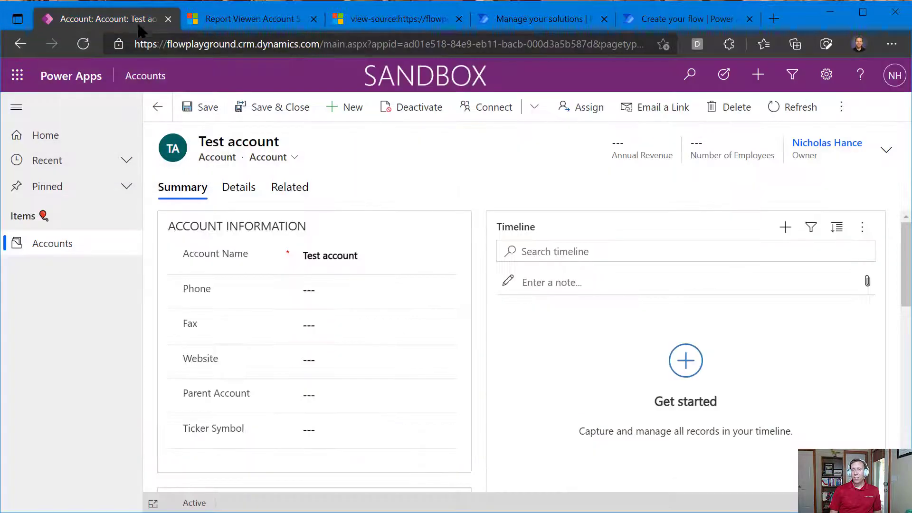
pyautogui.moveTo(322, 45); pyautogui.dragTo(245, 46)
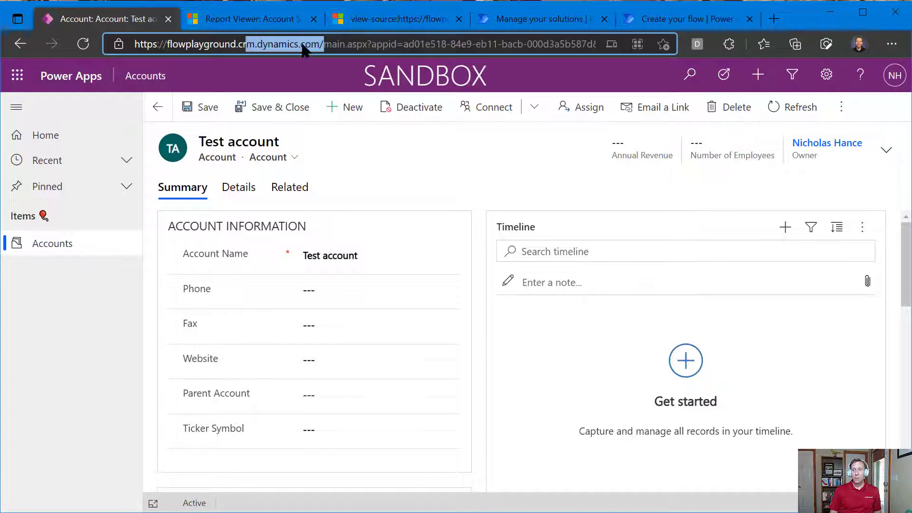
pyautogui.click(303, 49)
pyautogui.moveTo(319, 44); pyautogui.dragTo(76, 47)
pyautogui.hotkey('ctrl', 'c')
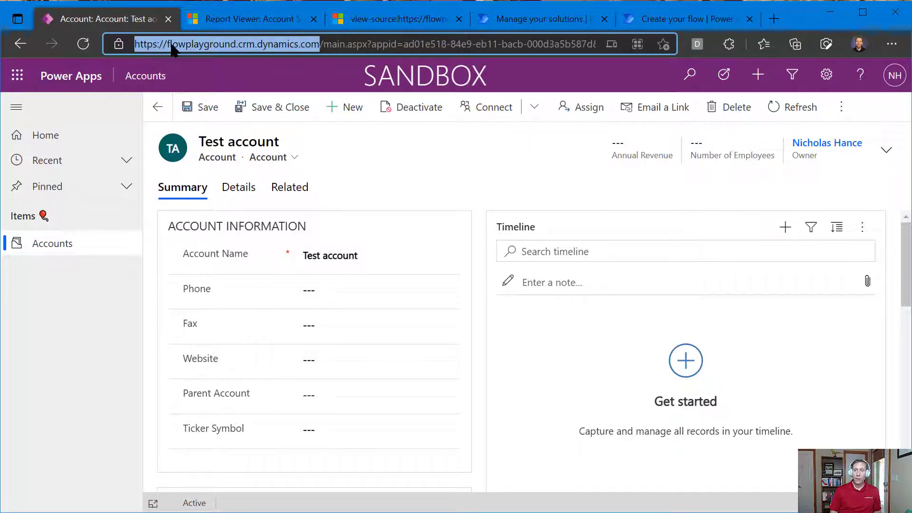
pyautogui.click(675, 19)
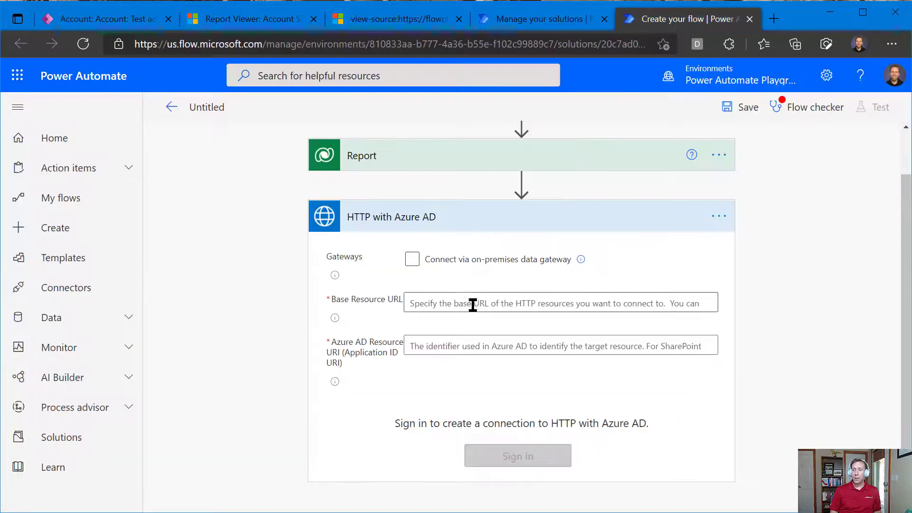
pyautogui.click(489, 302)
pyautogui.hotkey('ctrl', 'v')
pyautogui.click(465, 346)
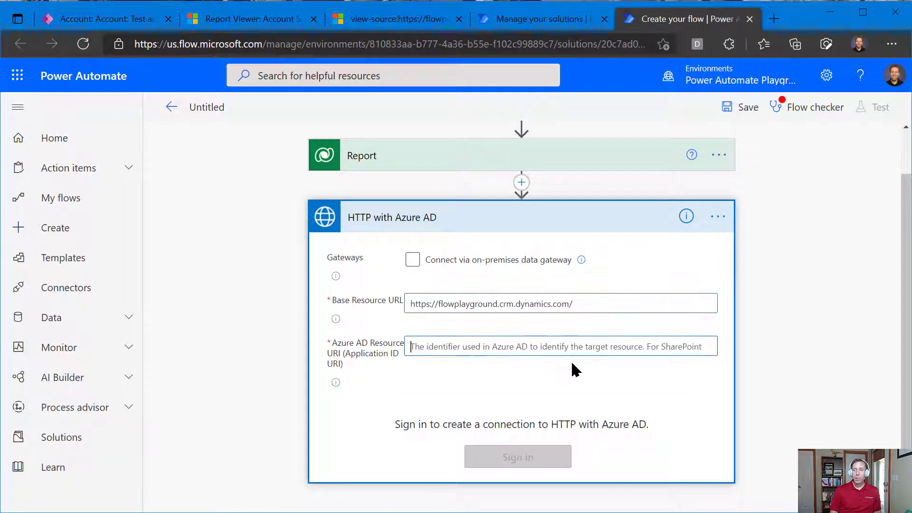
pyautogui.hotkey('ctrl', 'v')
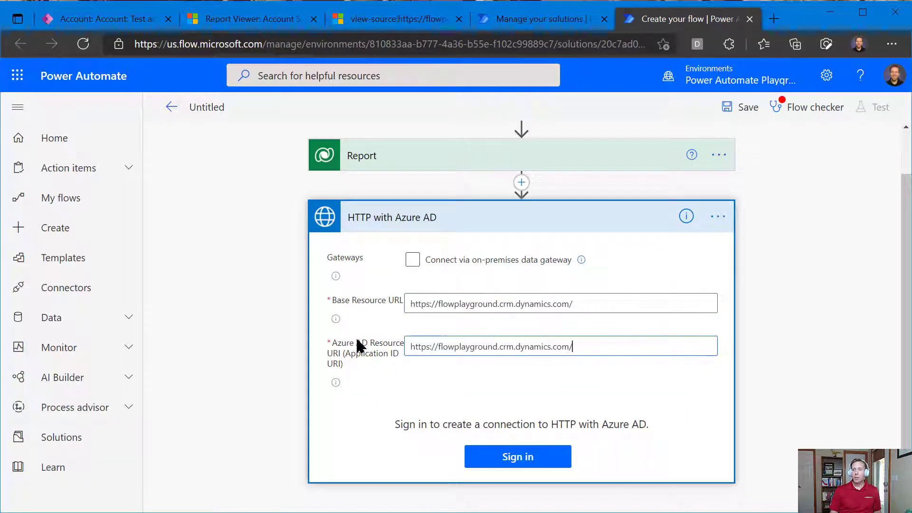
pyautogui.click(490, 459)
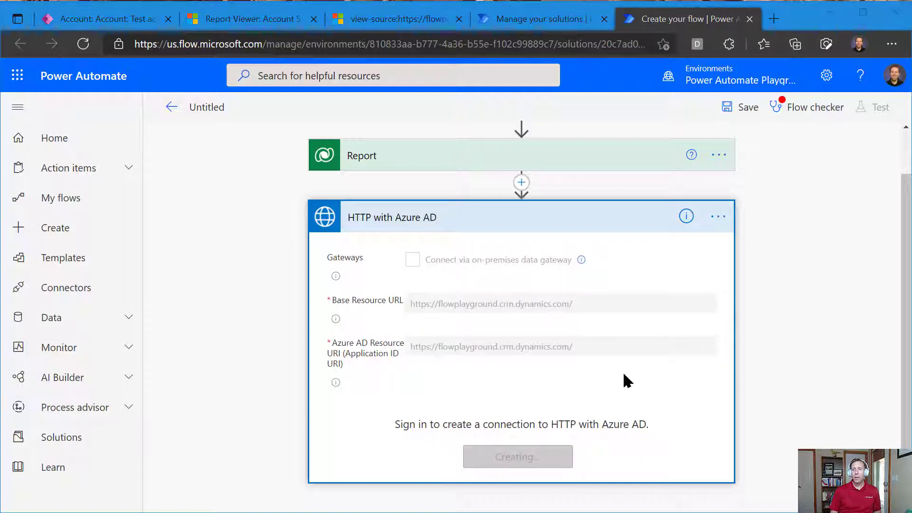
pyautogui.moveTo(448, 151); pyautogui.dragTo(530, 33)
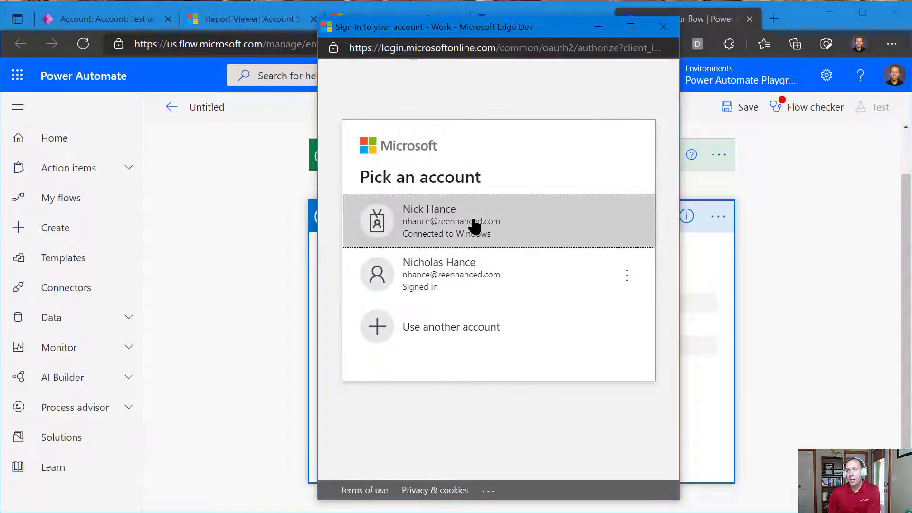
pyautogui.click(472, 224)
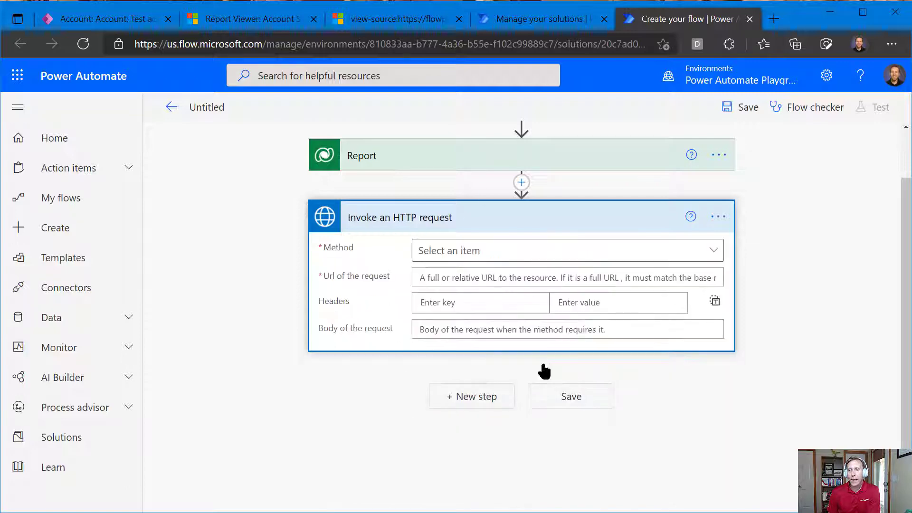
# Step: Check the request method in the captured reportviewer.aspx call's headers and set the HTTP request's method to POST
pyautogui.click(401, 21)
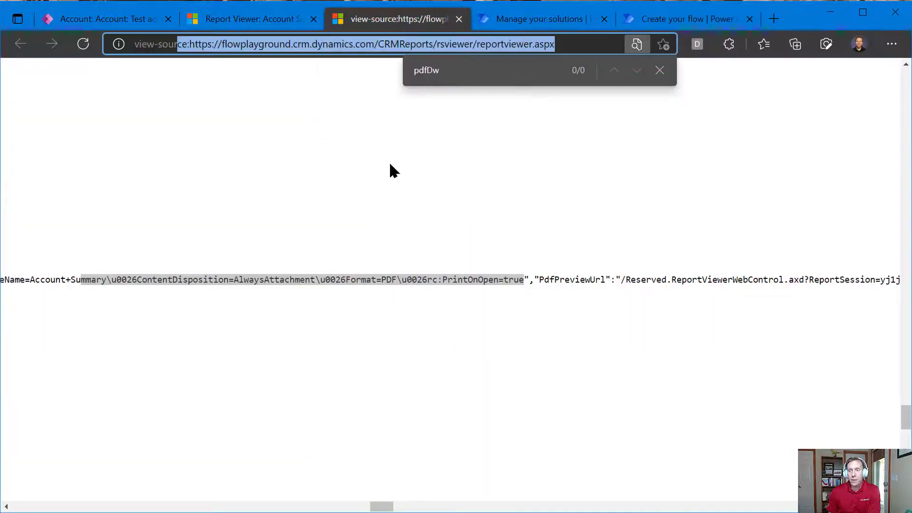
pyautogui.click(224, 20)
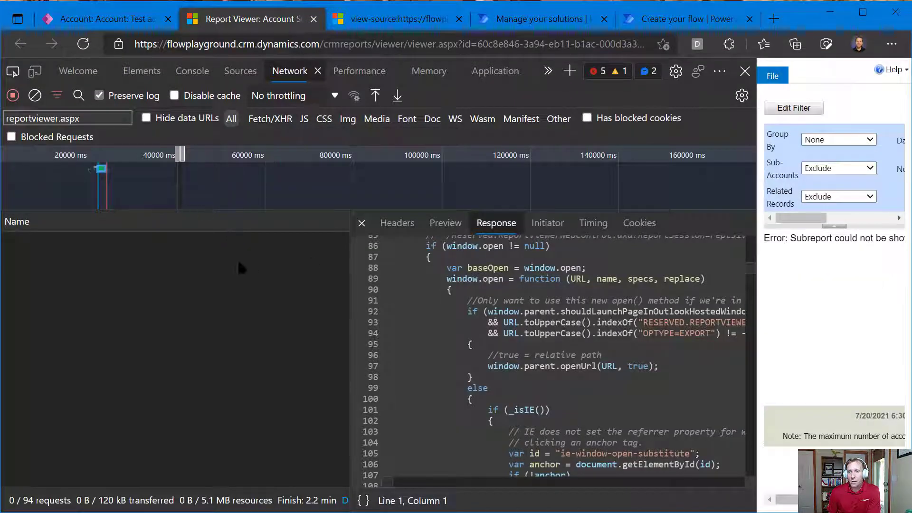
pyautogui.scroll(20, 455, 326)
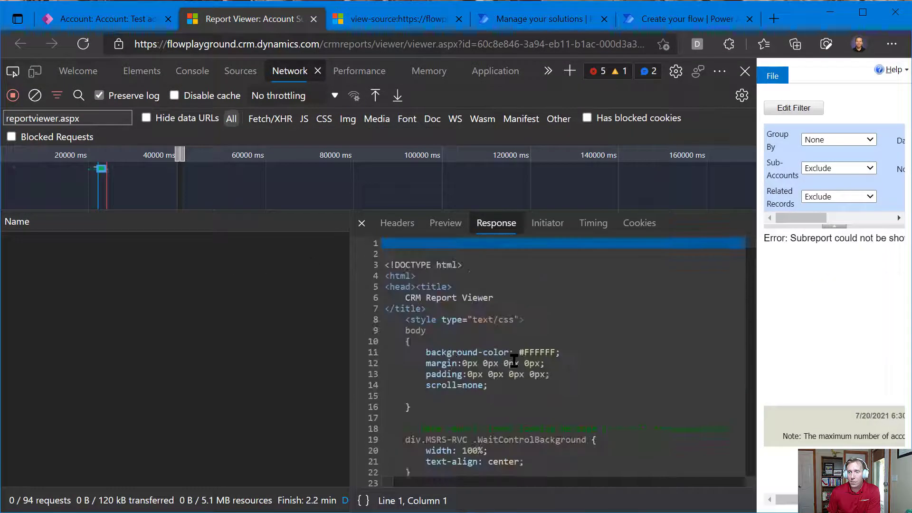
pyautogui.click(397, 223)
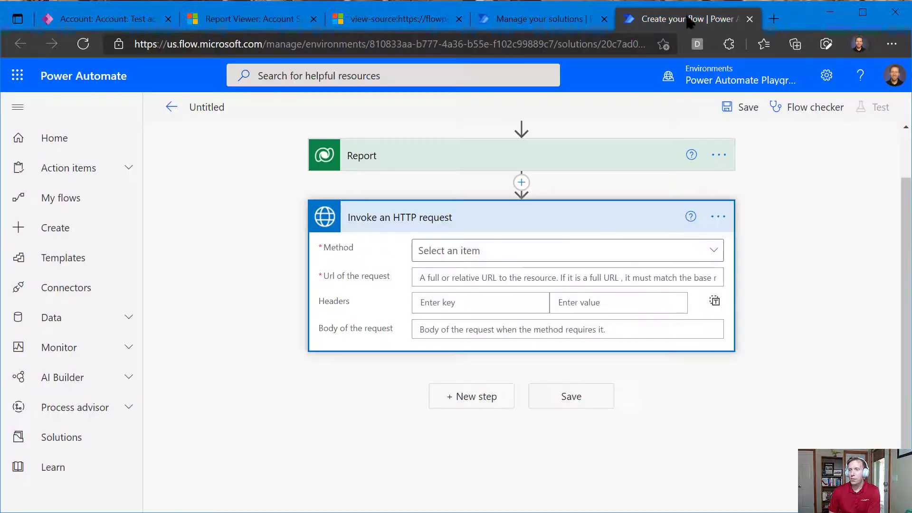
pyautogui.click(684, 19)
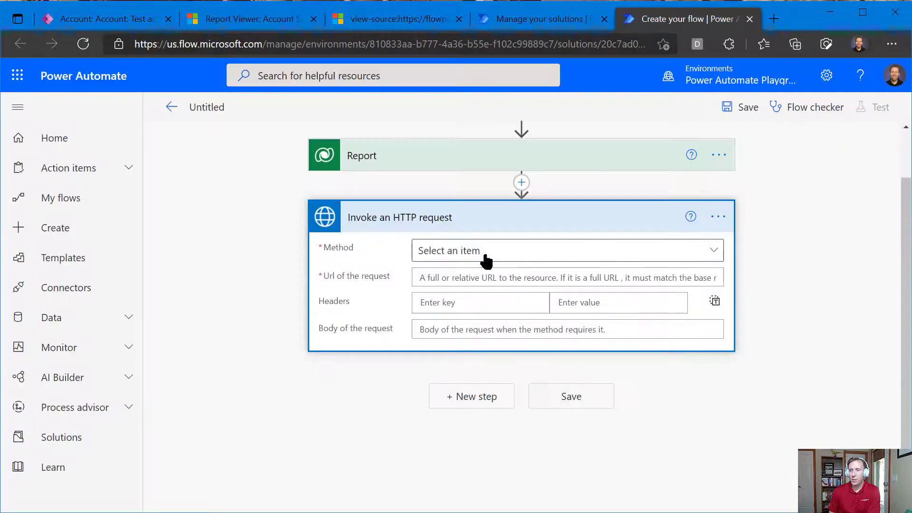
pyautogui.click(486, 252)
pyautogui.click(139, 439)
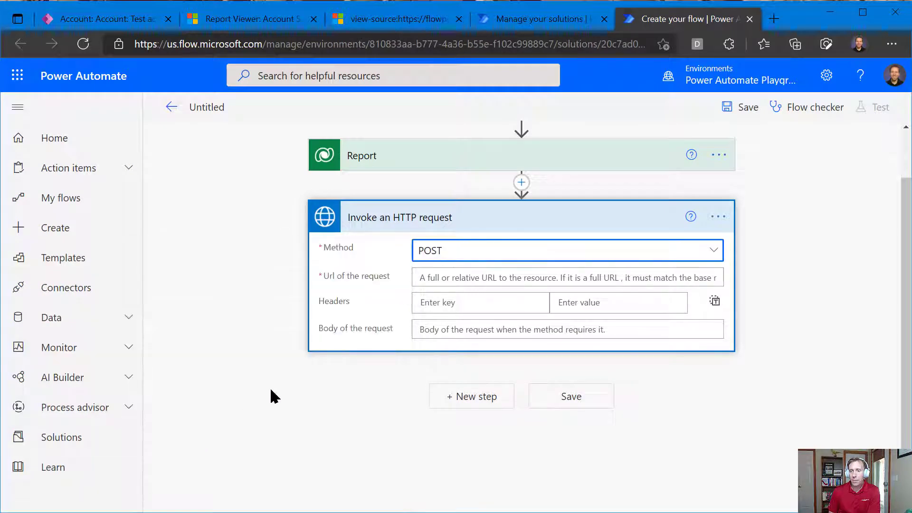
# Step: Copy the path /CRMReports/rsviewer/reportviewer.aspx from the page source address and enter it as the HTTP request's URL
pyautogui.click(434, 279)
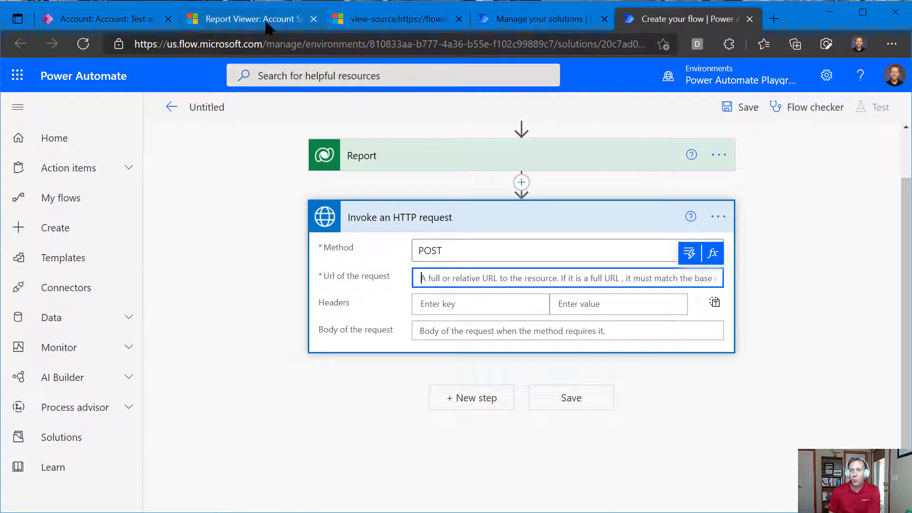
pyautogui.click(399, 19)
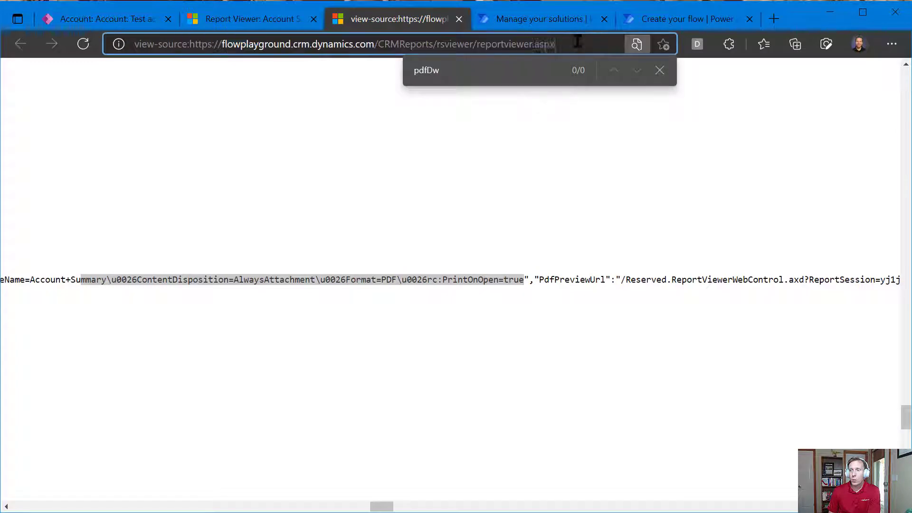
pyautogui.doubleClick(485, 48)
pyautogui.moveTo(484, 48); pyautogui.dragTo(387, 47)
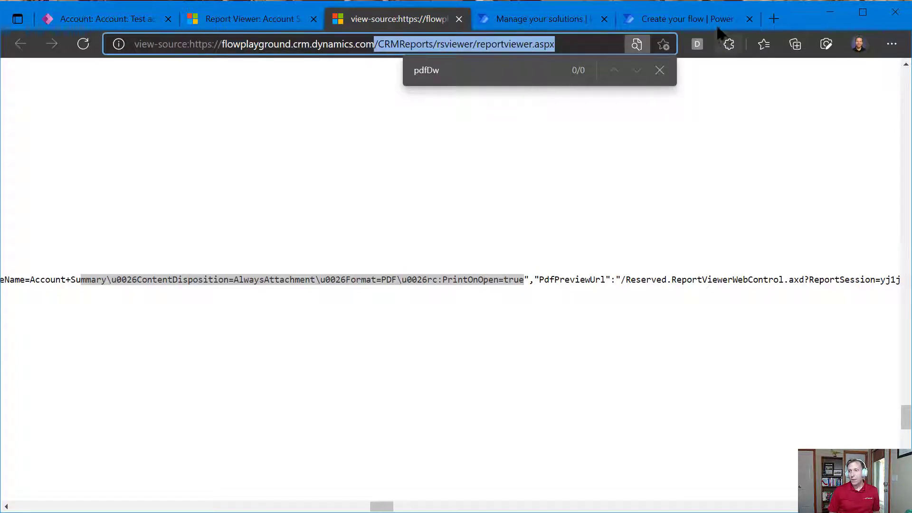
pyautogui.click(675, 19)
pyautogui.write('/CRMReports/rsviewer/reportviewer.aspx')
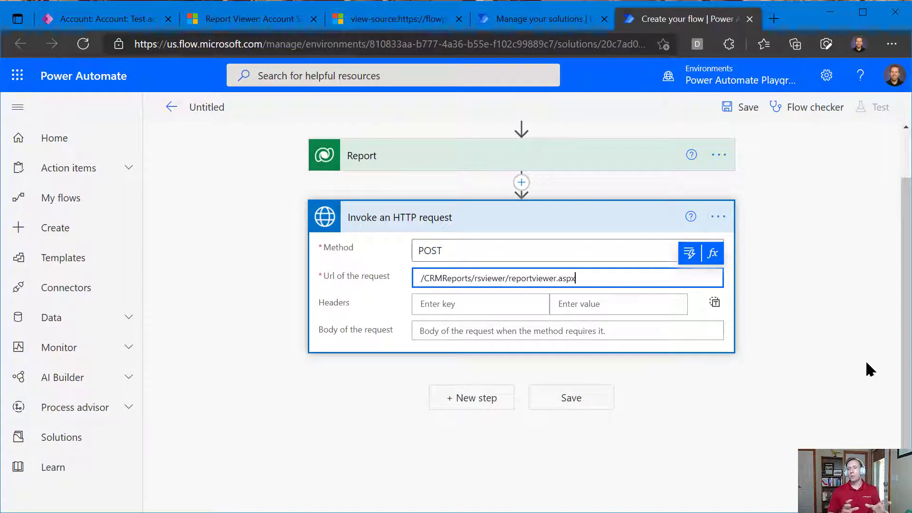
# Step: Copy the content-type value application/x-www-form-urlencoded from the request headers of the captured reportviewer.aspx call
pyautogui.click(247, 19)
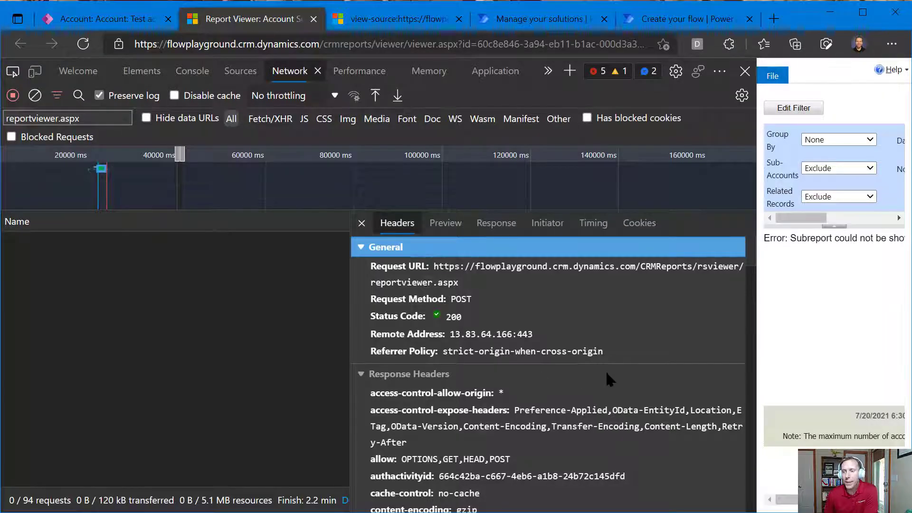
pyautogui.scroll(-1, 606, 369)
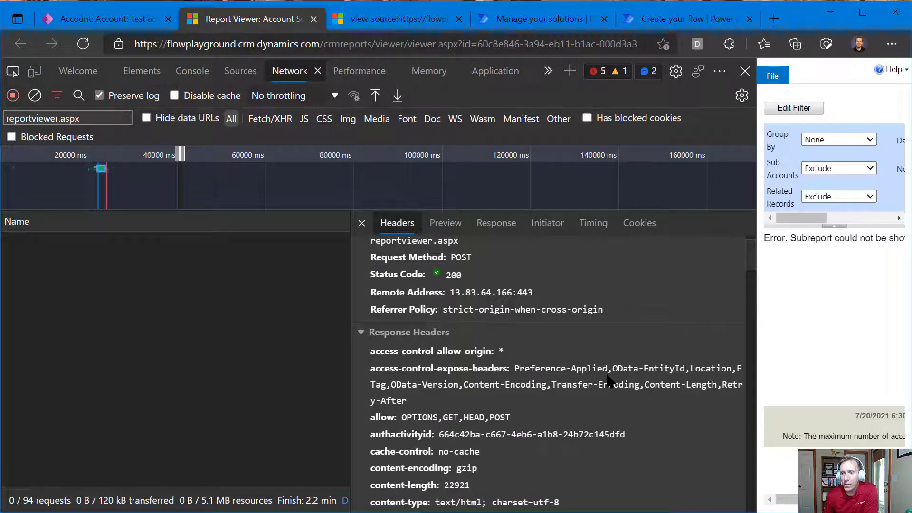
pyautogui.click(362, 333)
pyautogui.scroll(-3, 425, 369)
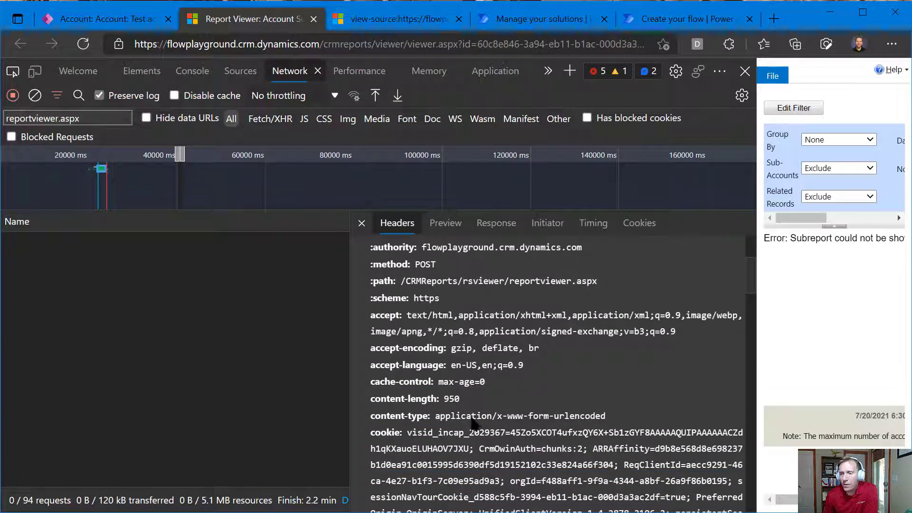
pyautogui.moveTo(436, 417); pyautogui.dragTo(570, 424)
pyautogui.hotkey('ctrl', 'c')
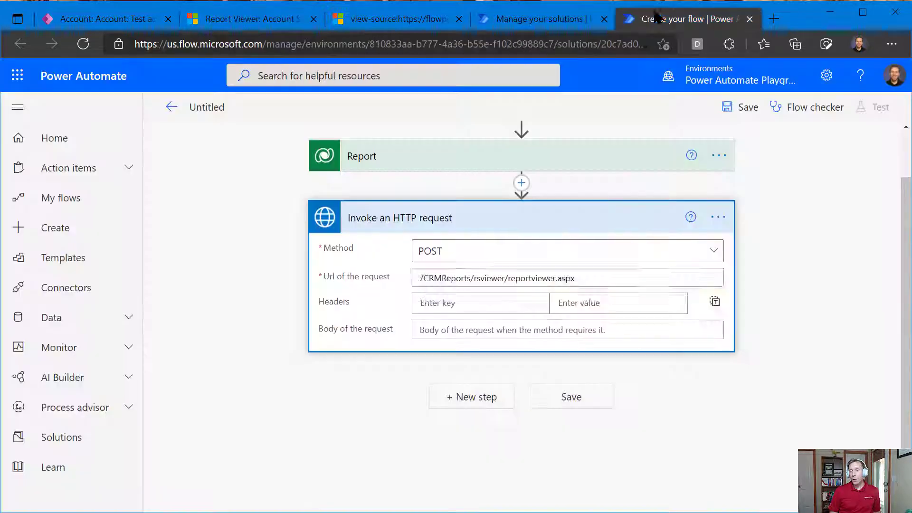
# Step: Add a Content-Type header with the value application/x-www-form-urlencoded to the flow's HTTP request
pyautogui.click(685, 18)
pyautogui.click(486, 303)
pyautogui.write('C')
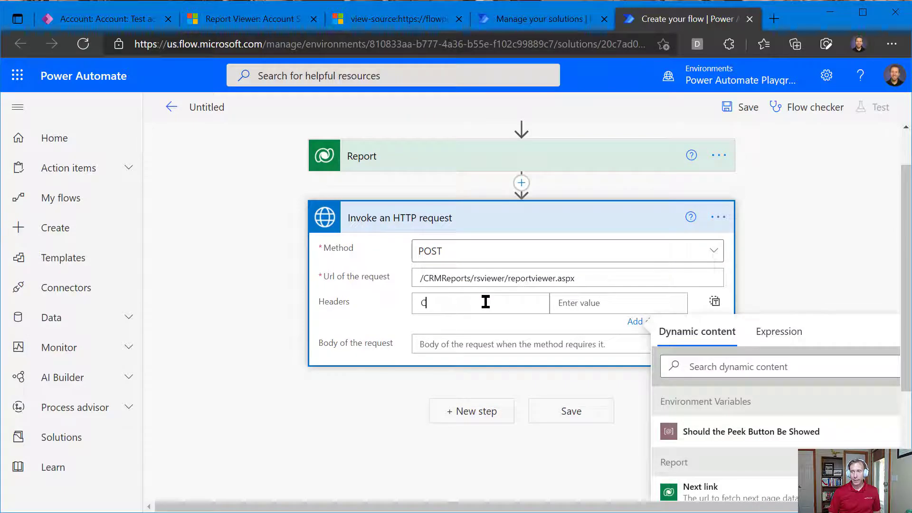
pyautogui.write('ontent-Type')
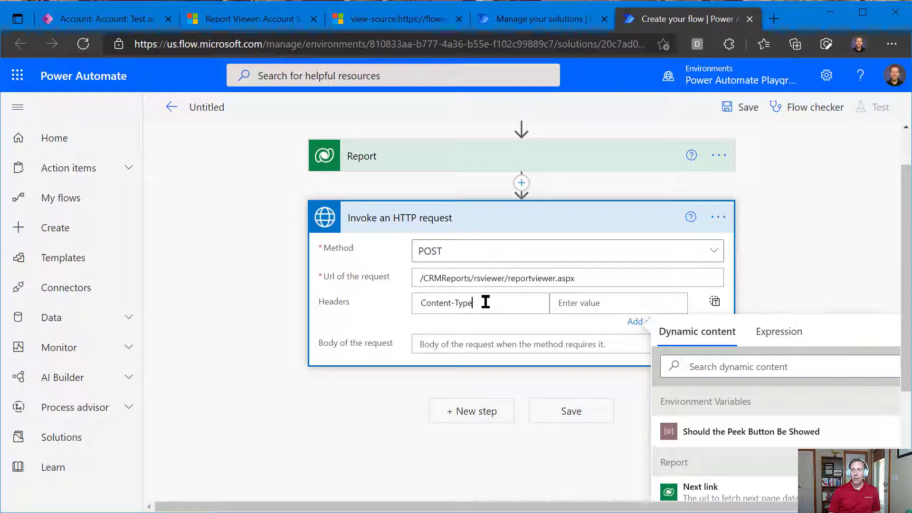
pyautogui.press('Tab')
pyautogui.hotkey('ctrl', 'v')
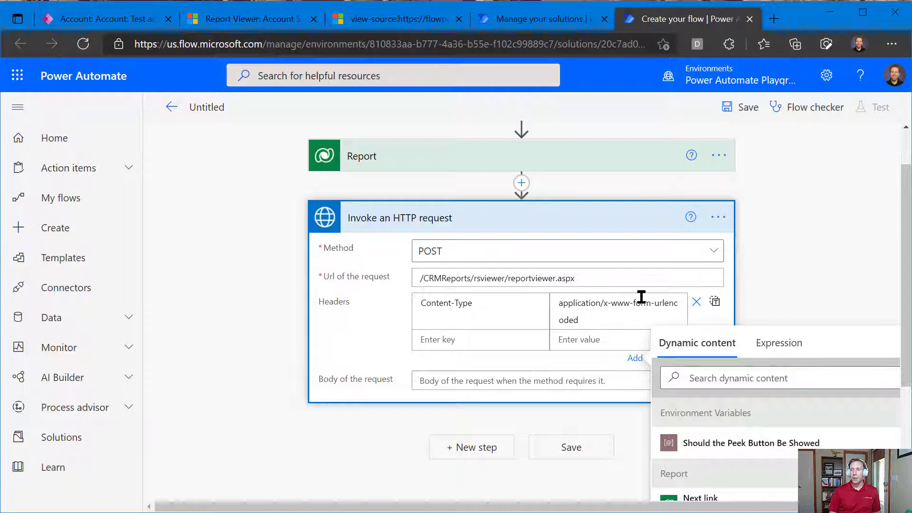
# Step: Examine the form data of the captured reportviewer.aspx call, from id through CRM_Filter and CRM_FilterText, for the request body
pyautogui.click(515, 381)
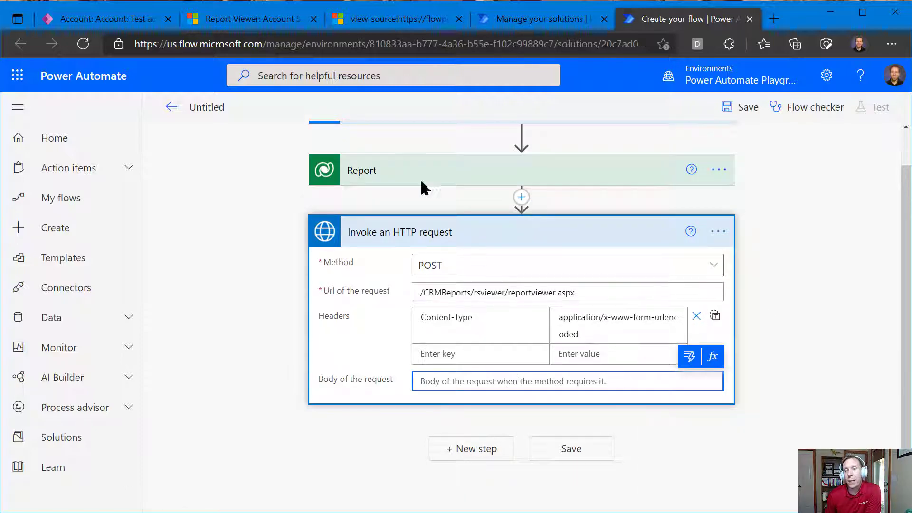
pyautogui.click(247, 19)
pyautogui.scroll(-5, 563, 380)
pyautogui.scroll(-10, 564, 382)
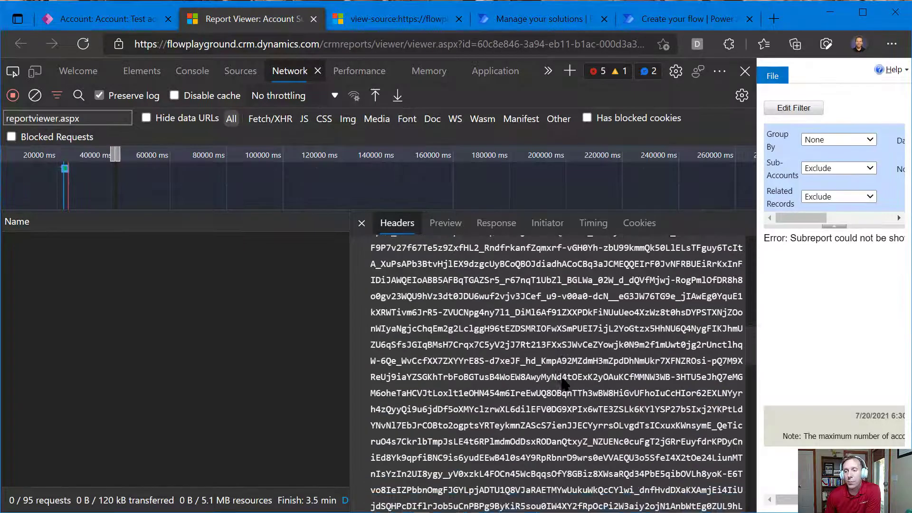
pyautogui.scroll(2, 563, 382)
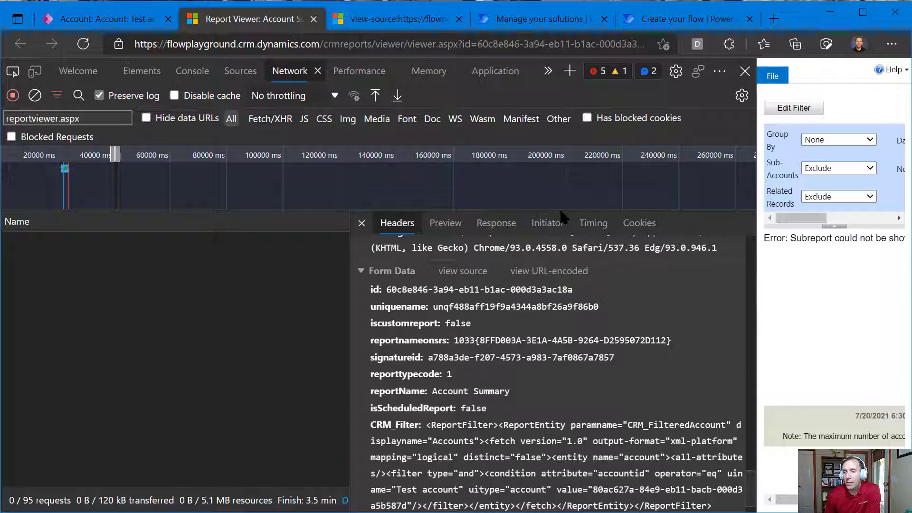
pyautogui.scroll(-2, 603, 399)
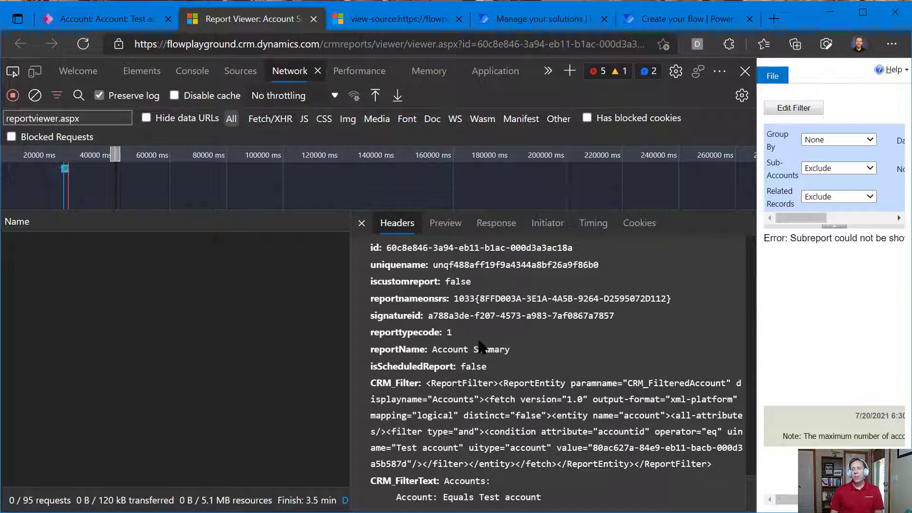
pyautogui.scroll(2, 484, 346)
pyautogui.scroll(-2, 485, 346)
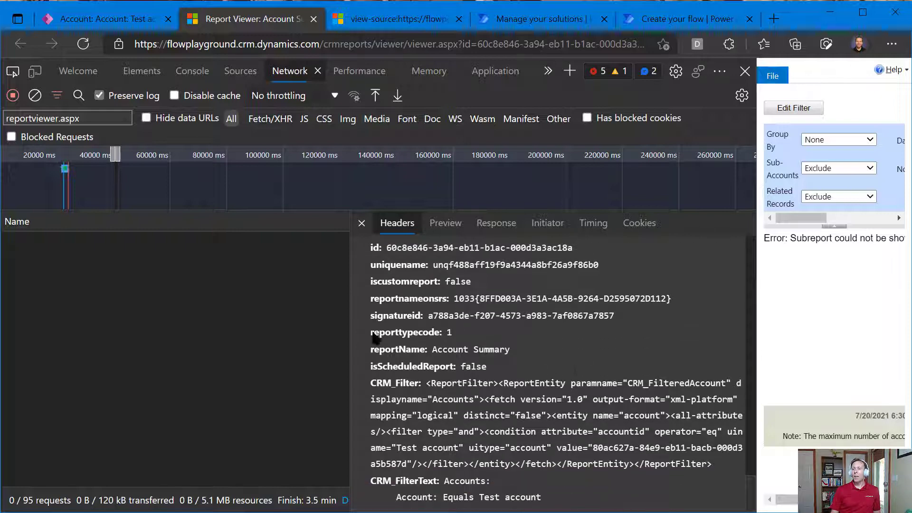
# Step: Enter id= in the HTTP request's body followed by the Report unique identifier dynamic value, and reopen the request inside Apply to each
pyautogui.click(657, 23)
pyautogui.write('id=')
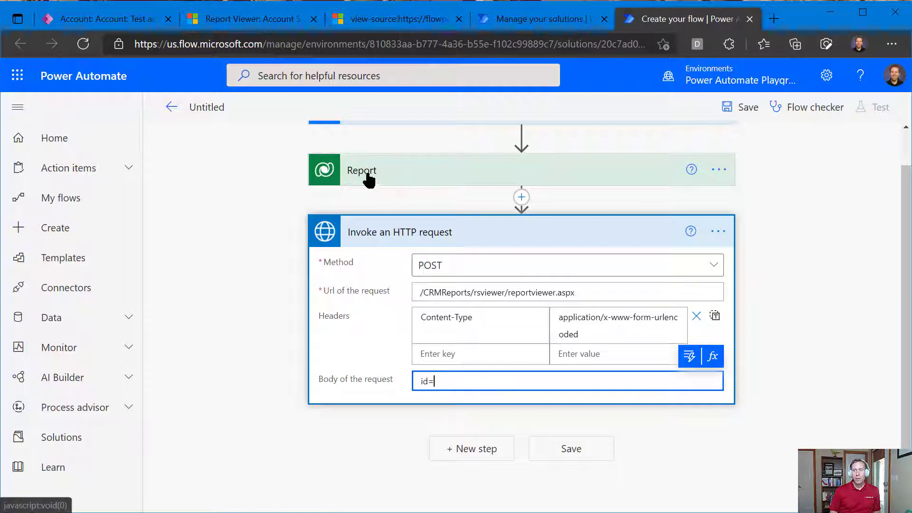
pyautogui.click(692, 361)
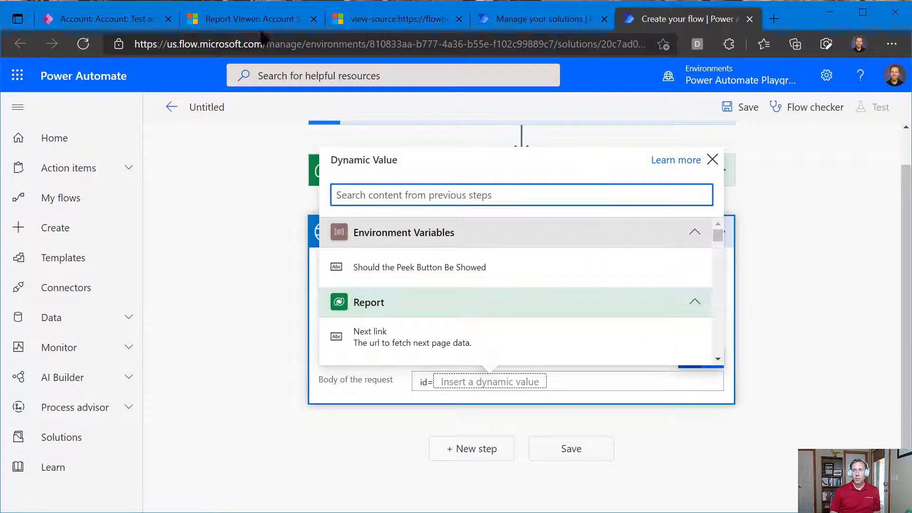
pyautogui.moveTo(251, 27)
pyautogui.scroll(-3, 470, 318)
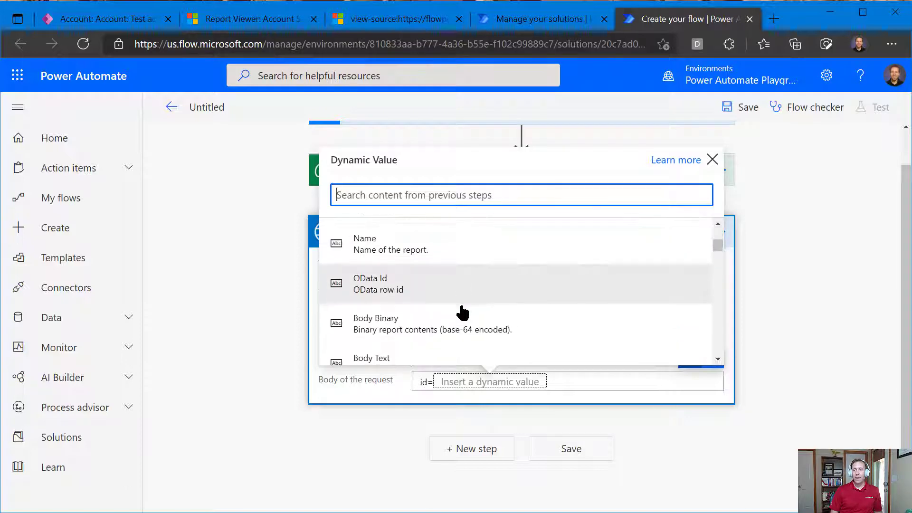
pyautogui.scroll(-1, 464, 314)
pyautogui.scroll(2, 465, 316)
pyautogui.write('report')
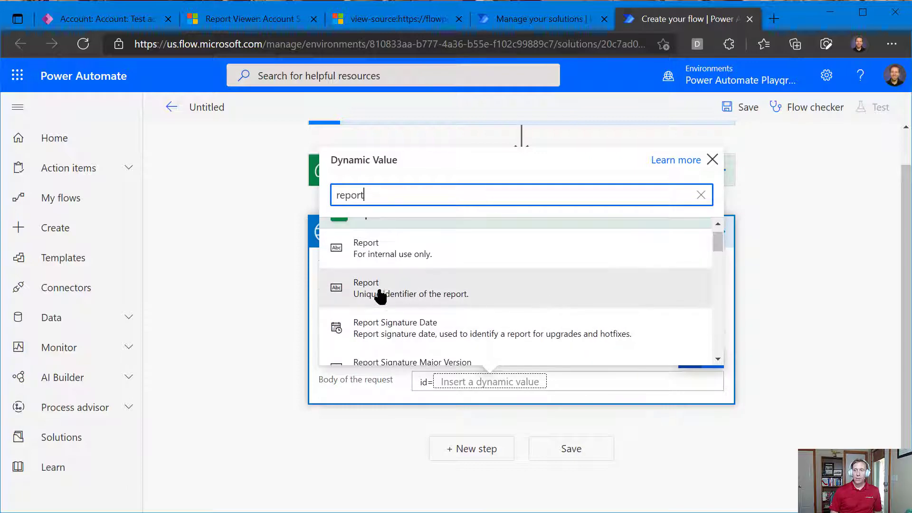
pyautogui.click(405, 290)
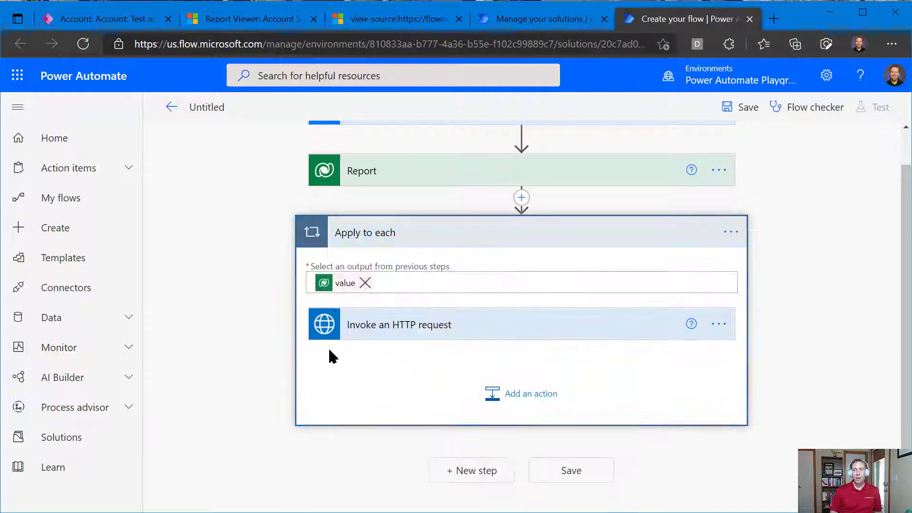
pyautogui.click(437, 323)
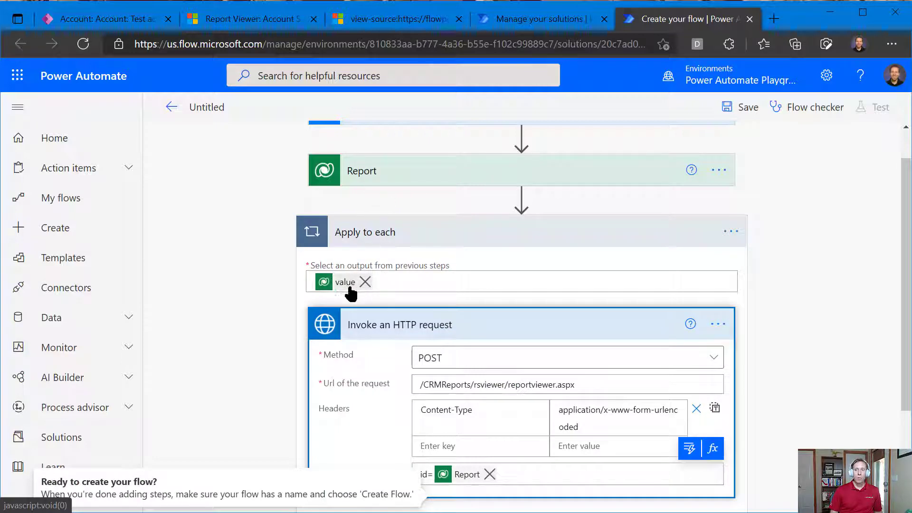
pyautogui.scroll(-3, 497, 377)
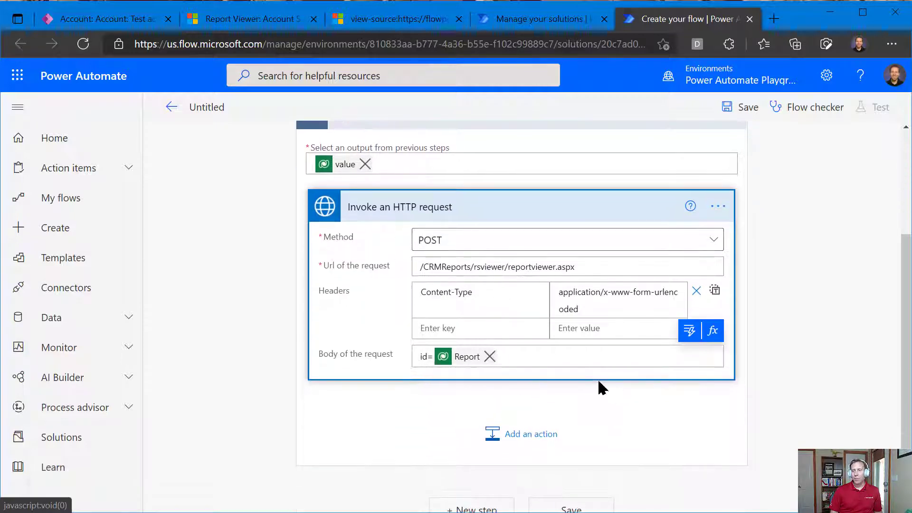
# Step: Append &iscustomreport= to the HTTP request's body, followed by the Report's Is Custom Report dynamic value
pyautogui.click(538, 352)
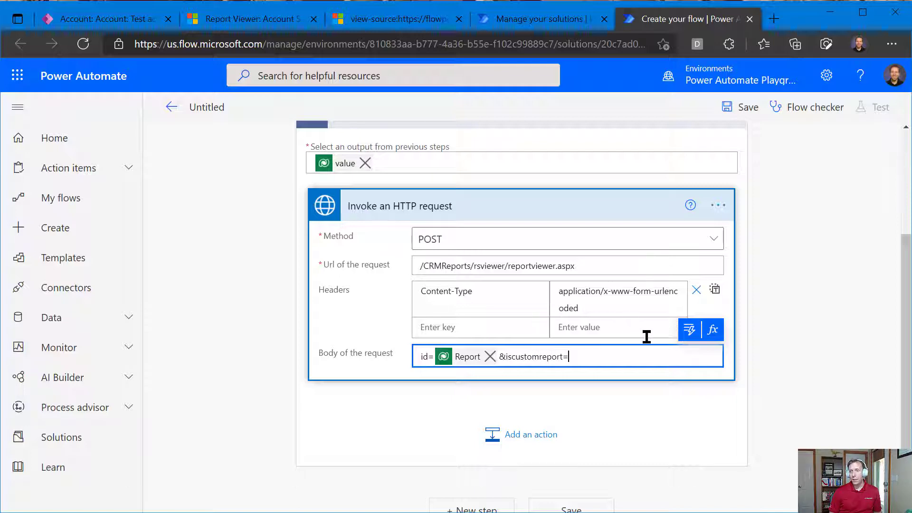
pyautogui.click(688, 330)
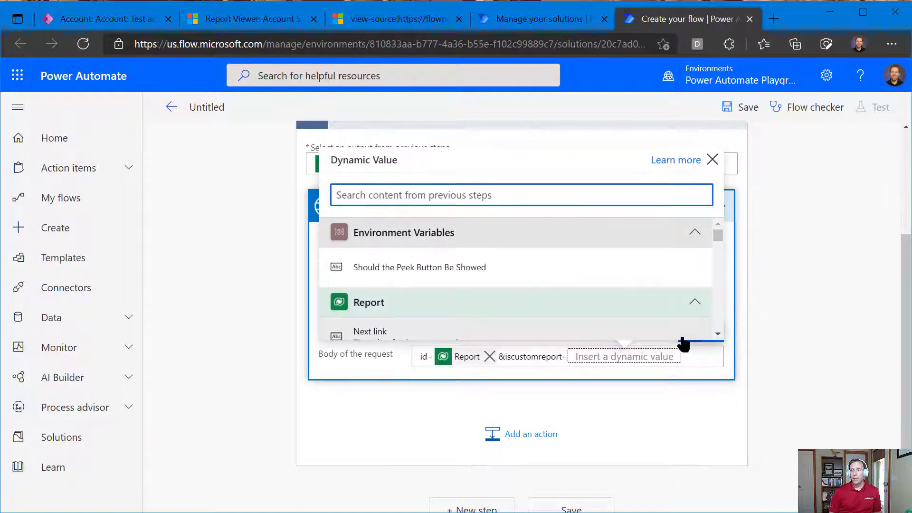
pyautogui.write('custom report')
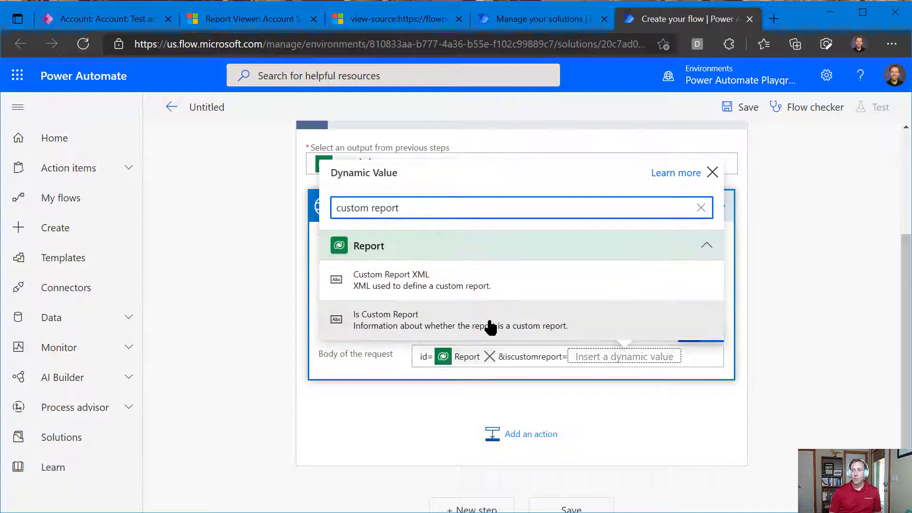
pyautogui.click(489, 327)
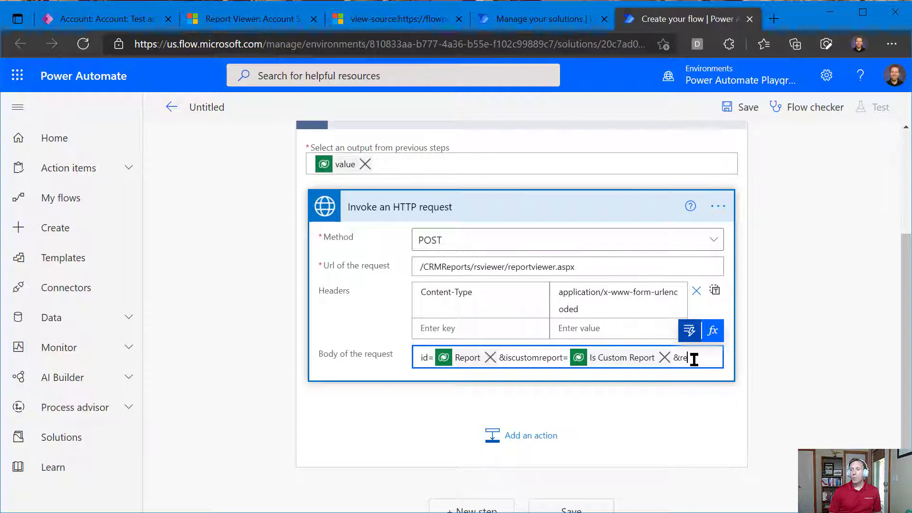
# Step: Append &reportnameonsrs= with the Report's Name on SRS dynamic value to the request body, followed by &CRM_Filter
pyautogui.write('ameonsrs=')
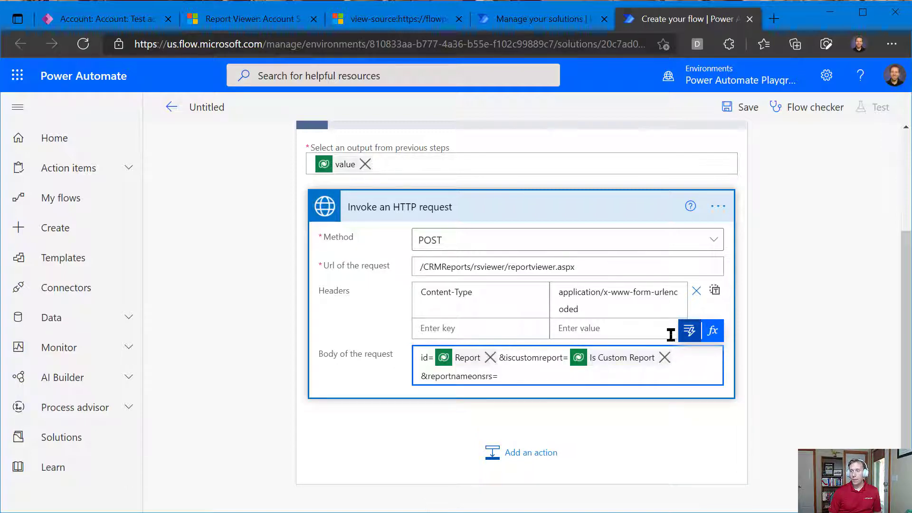
pyautogui.click(690, 332)
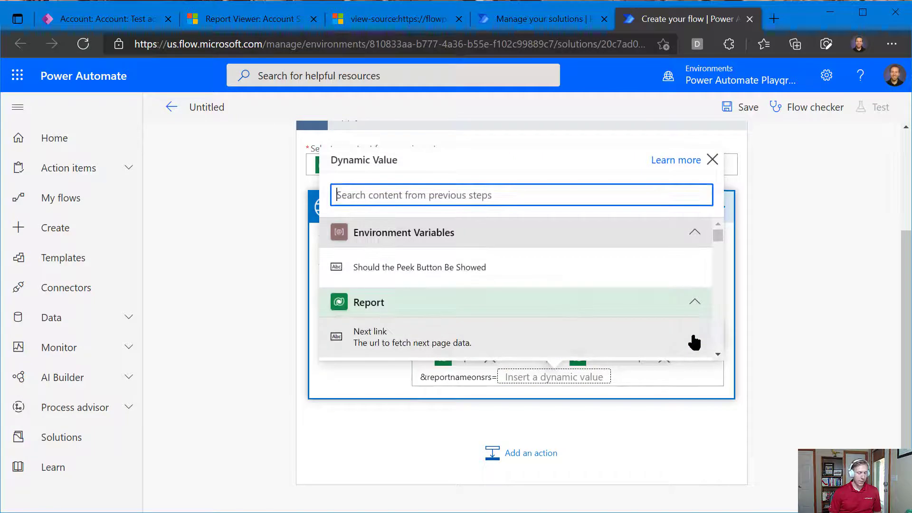
pyautogui.write('repor')
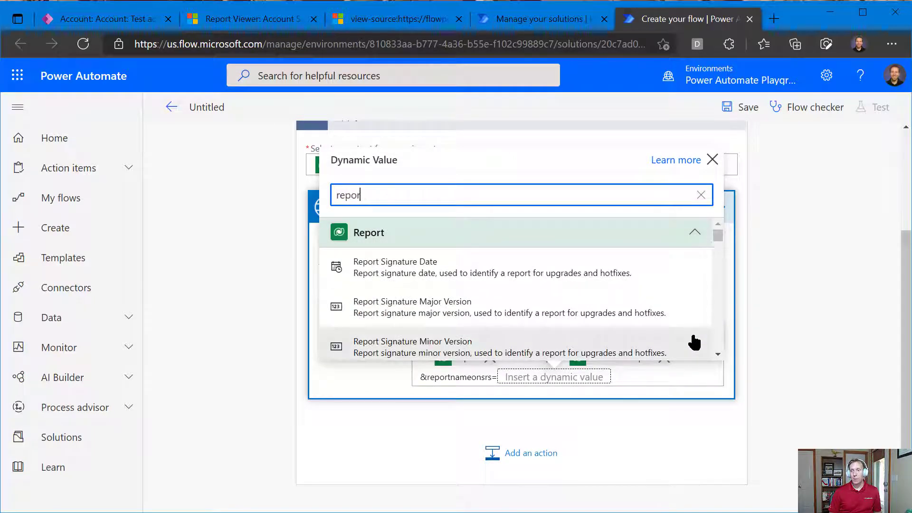
pyautogui.write('t an')
pyautogui.press('BackSpace')
pyautogui.press('BackSpace')
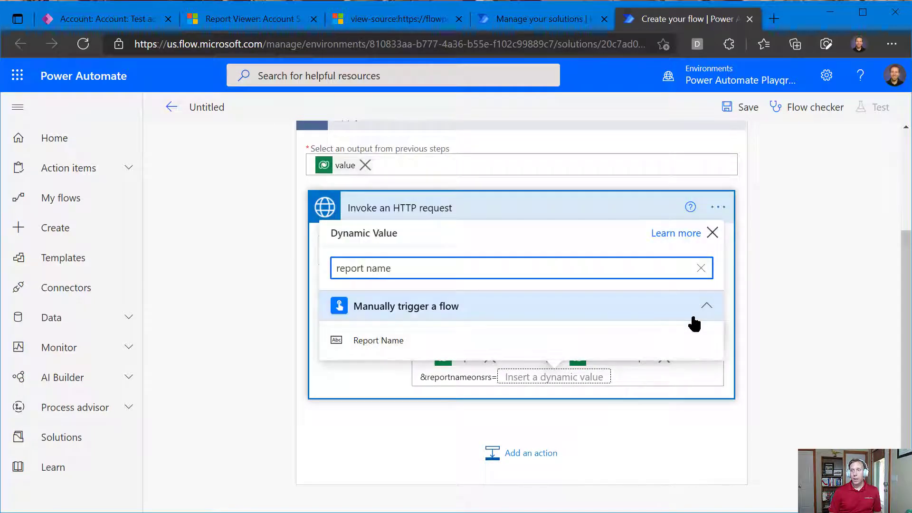
pyautogui.press('BackSpace')
pyautogui.press('BackSpace')
pyautogui.press('BackSpace')
pyautogui.press('BackSpace')
pyautogui.press('BackSpace')
pyautogui.press('BackSpace')
pyautogui.press('BackSpace')
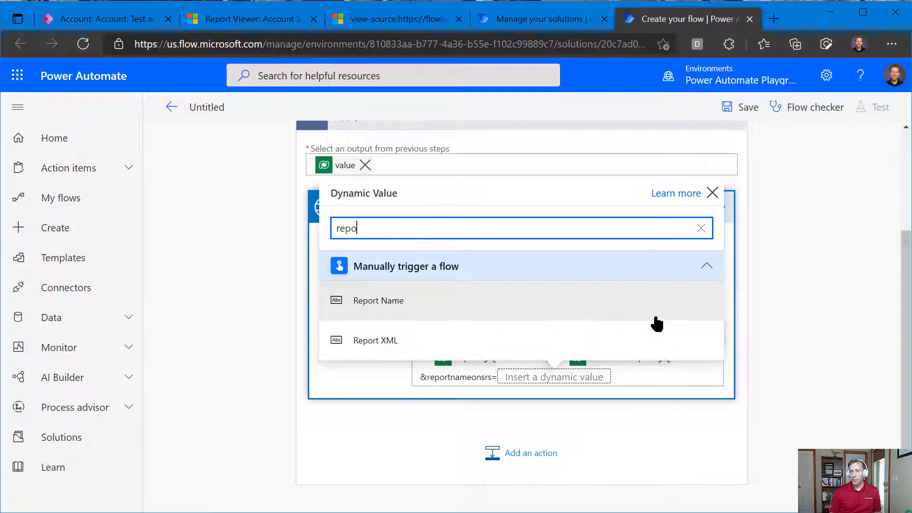
pyautogui.write('srs')
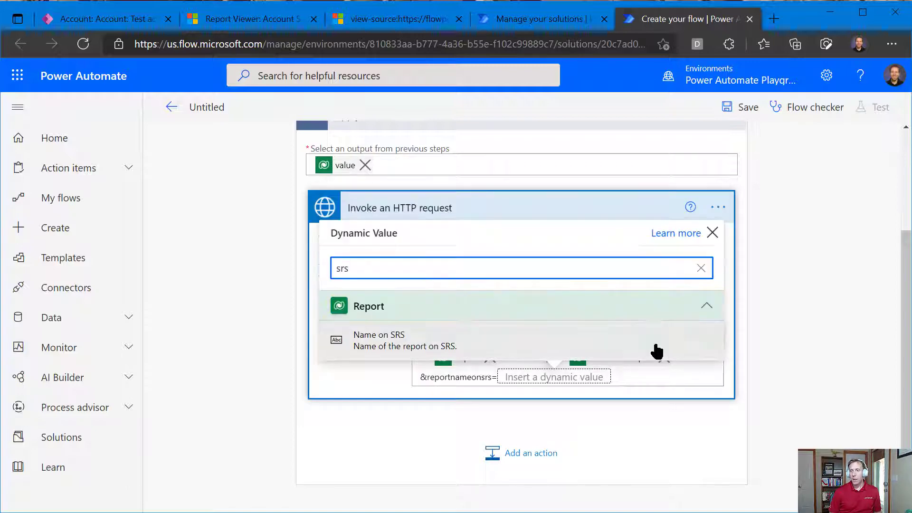
pyautogui.click(562, 346)
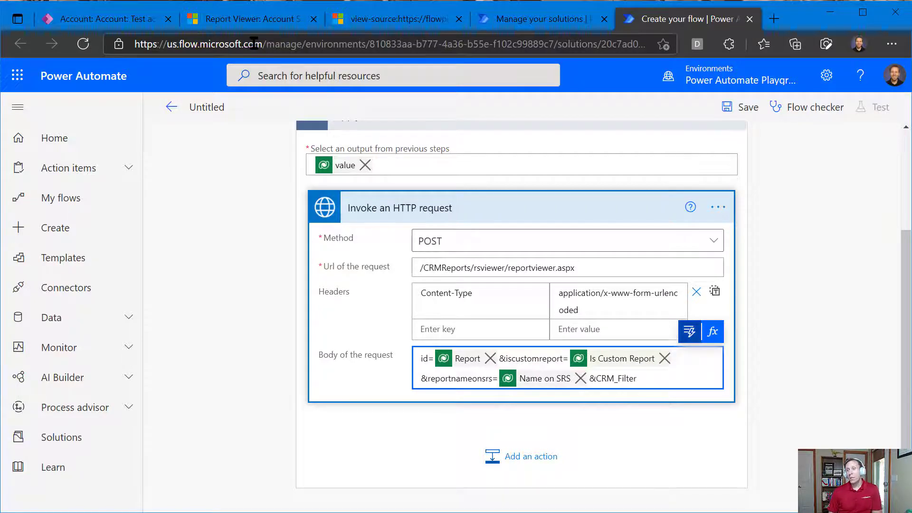
# Step: Examine the CRM_Filter XML in the captured form data, including its account name and record id, alongside the trigger's Report XML input
pyautogui.click(251, 19)
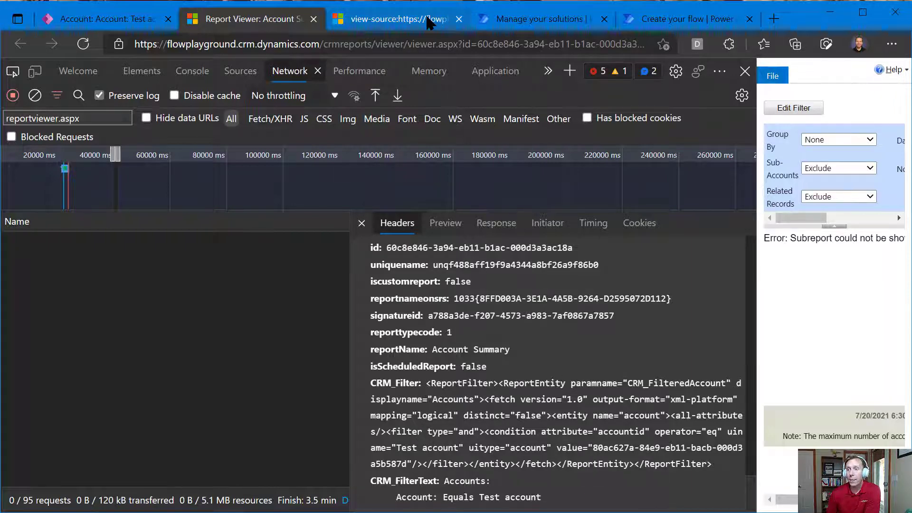
pyautogui.click(680, 19)
pyautogui.scroll(3, 566, 352)
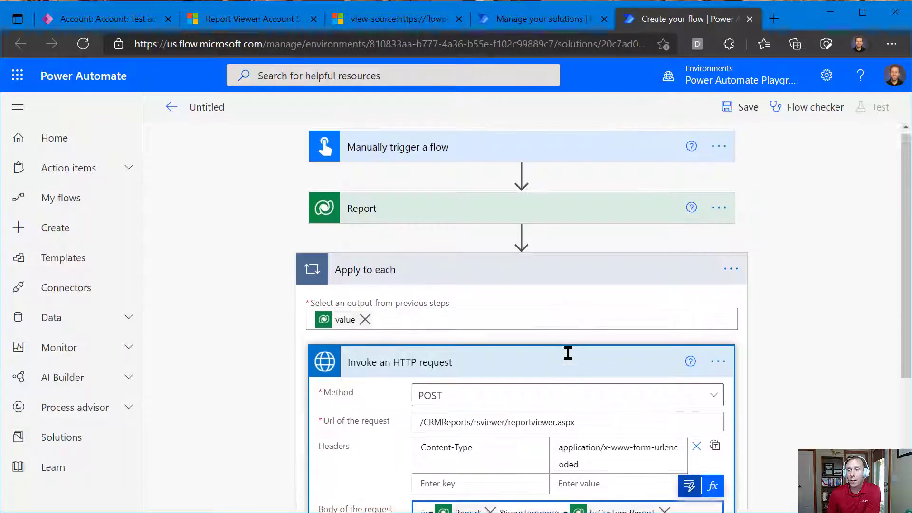
pyautogui.click(461, 148)
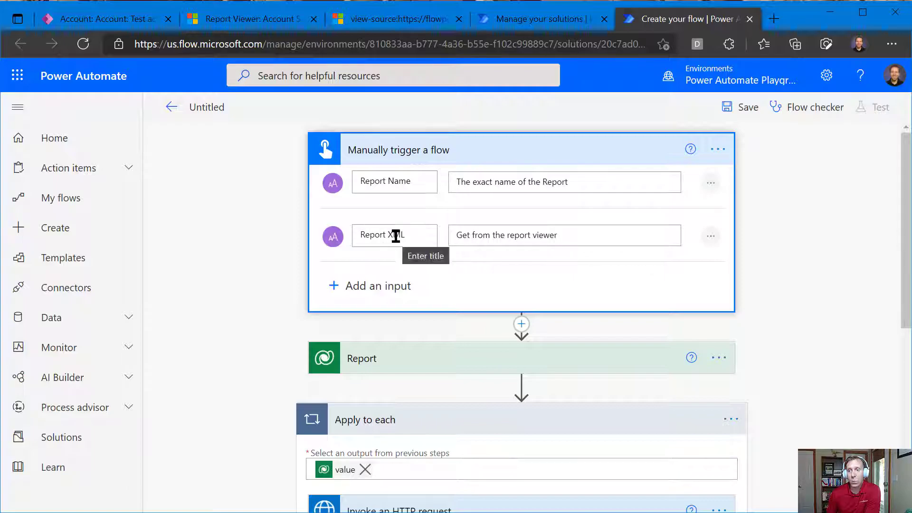
pyautogui.click(250, 19)
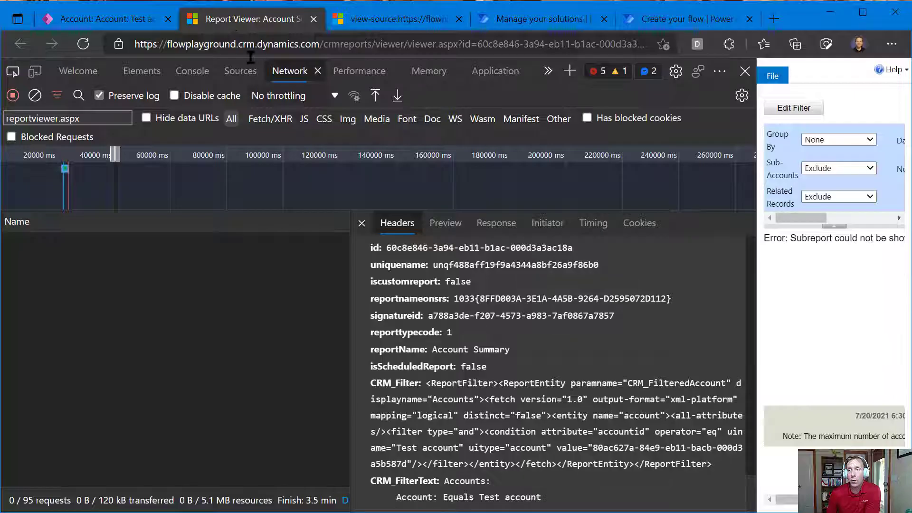
pyautogui.click(429, 388)
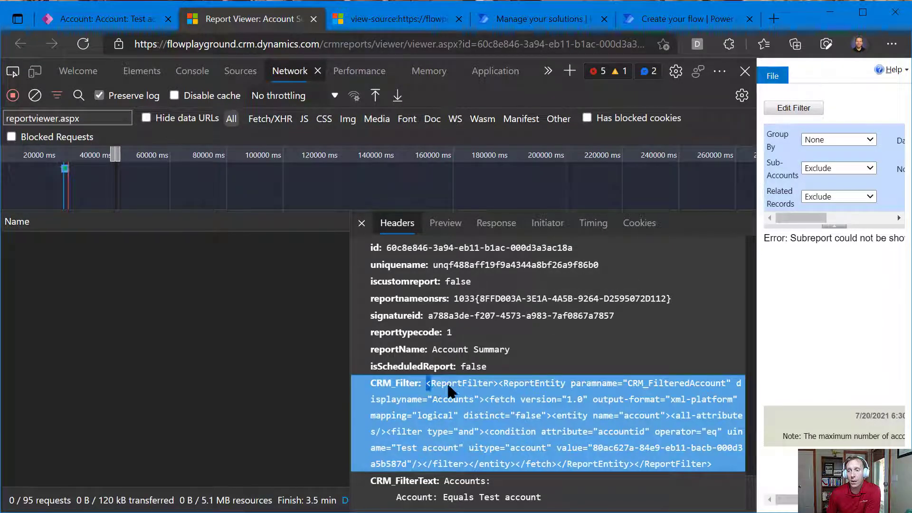
pyautogui.moveTo(428, 383); pyautogui.dragTo(713, 473)
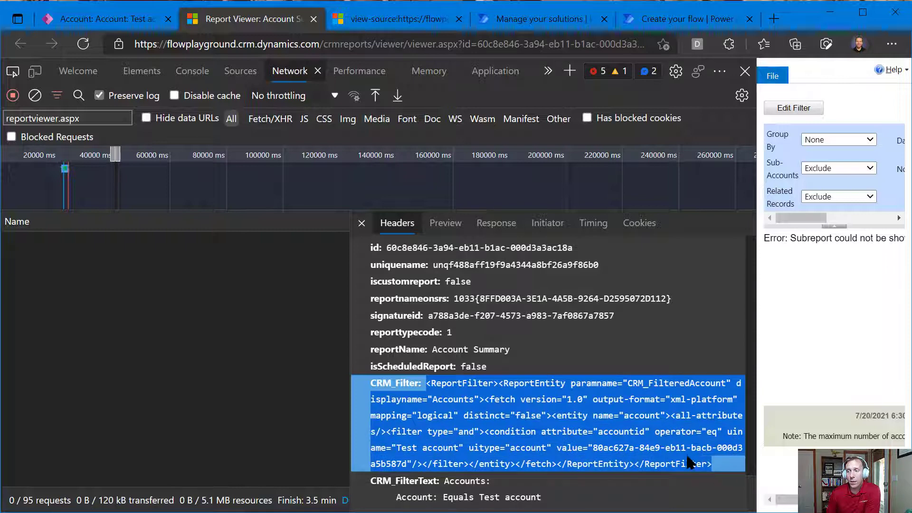
pyautogui.doubleClick(595, 447)
pyautogui.moveTo(642, 451); pyautogui.dragTo(408, 473)
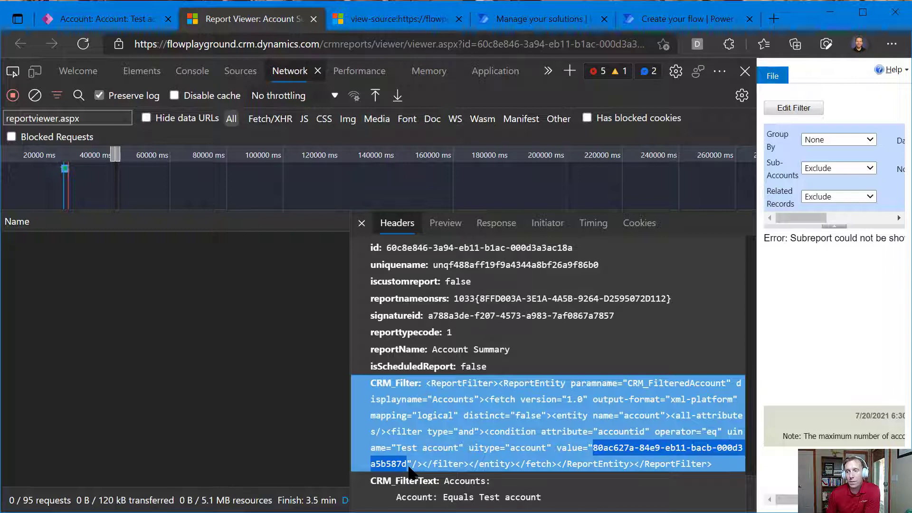
pyautogui.click(437, 445)
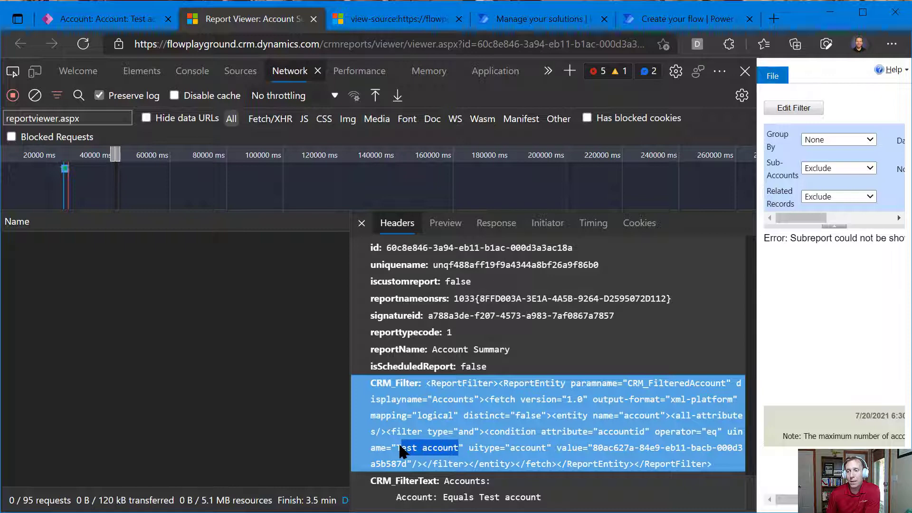
pyautogui.moveTo(400, 446); pyautogui.dragTo(404, 449)
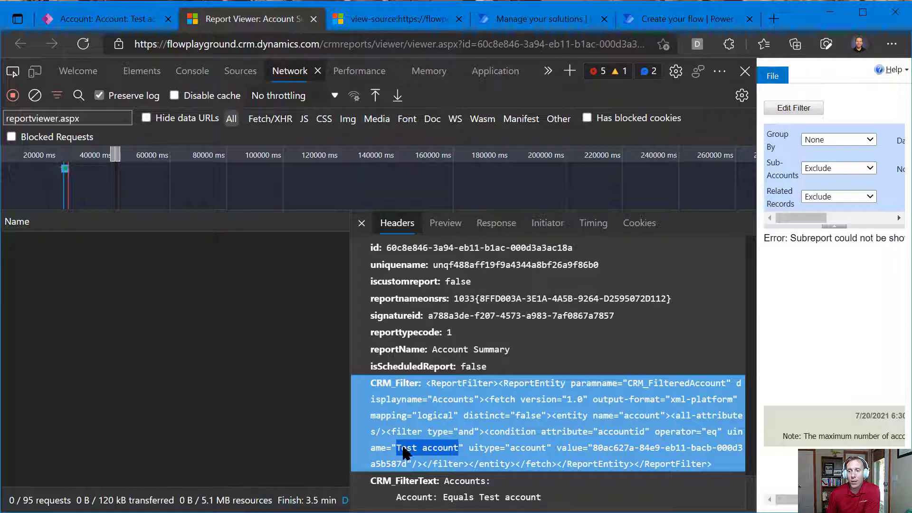
pyautogui.click(594, 447)
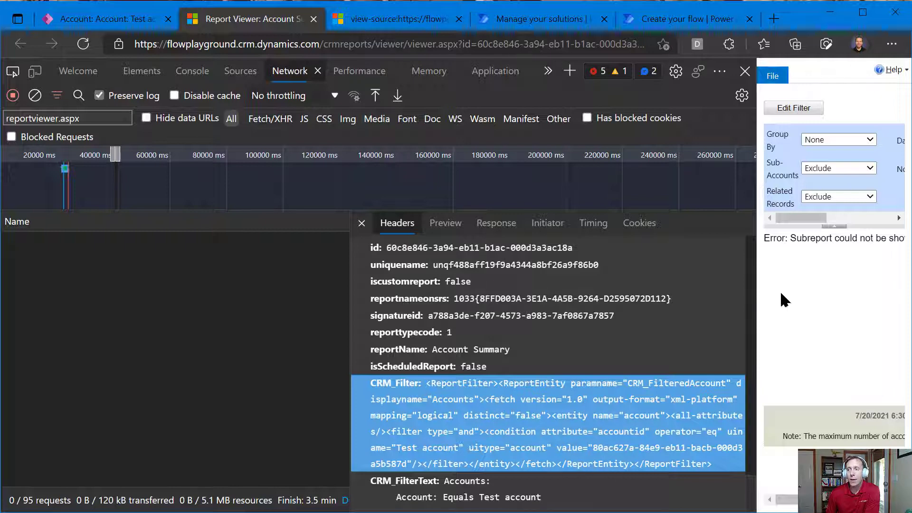
pyautogui.click(690, 24)
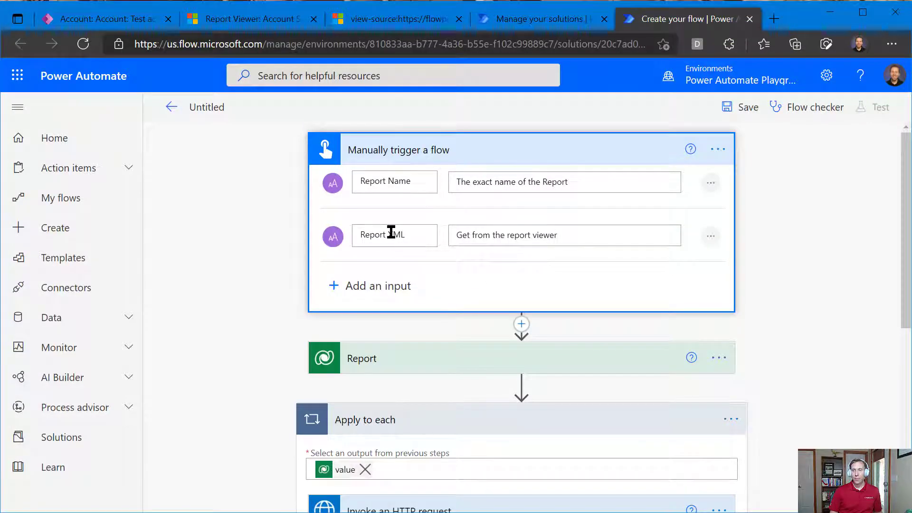
pyautogui.scroll(-1, 399, 204)
pyautogui.scroll(1, 398, 205)
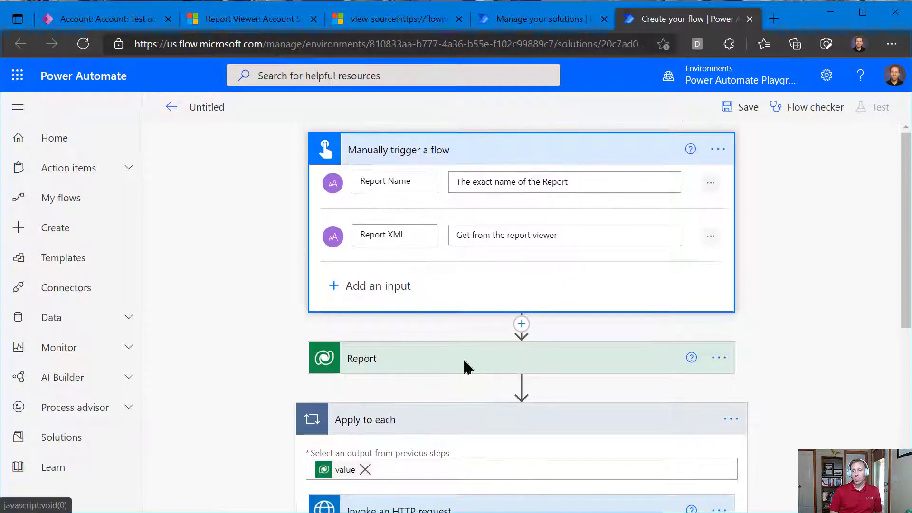
# Step: Complete the CRM_Filter parameter name in the HTTP request's body with an equals sign
pyautogui.scroll(-6, 608, 382)
pyautogui.scroll(-2, 764, 410)
pyautogui.click(647, 334)
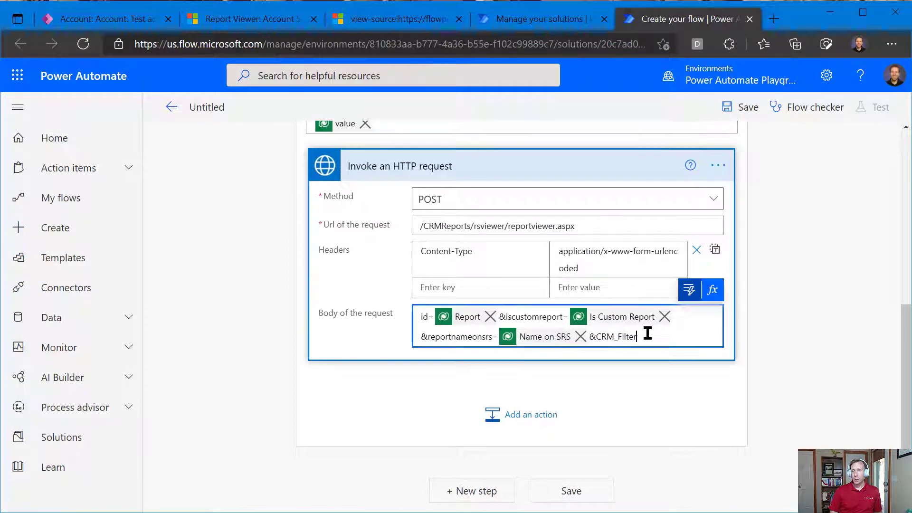
pyautogui.write('=')
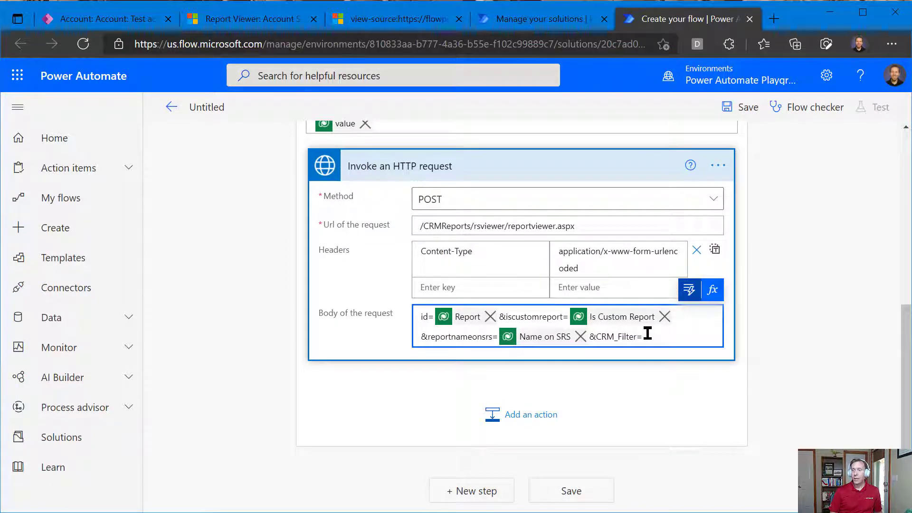
# Step: Try the trigger's Report XML dynamic value directly after CRM_Filter= in the request body, and remove it again
pyautogui.click(689, 289)
pyautogui.write('report xml')
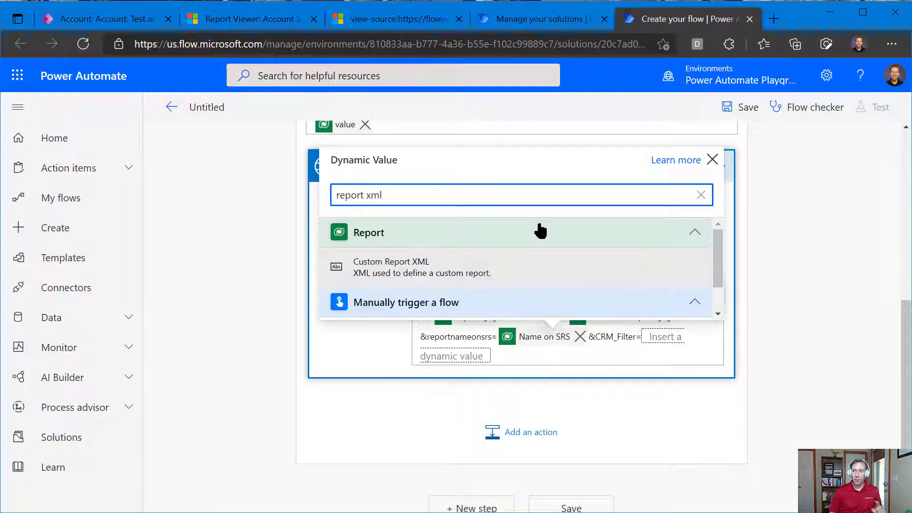
pyautogui.scroll(-2, 439, 270)
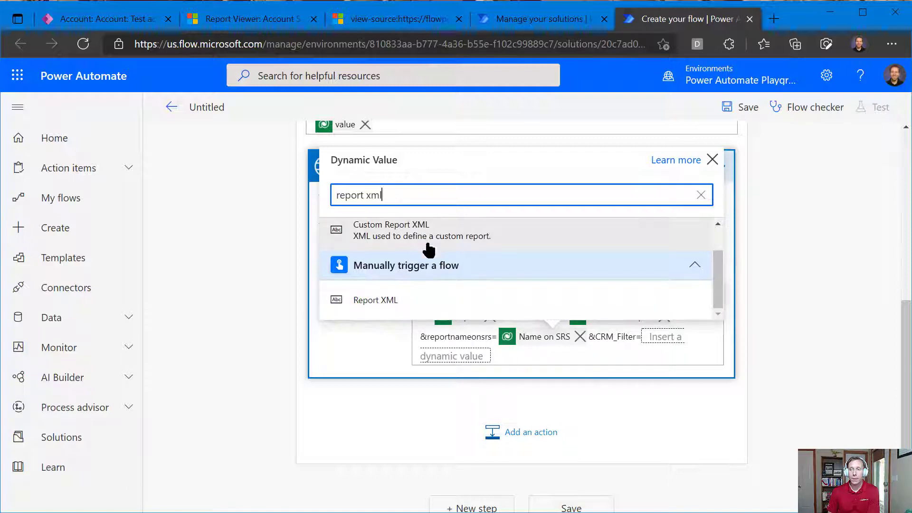
pyautogui.click(397, 303)
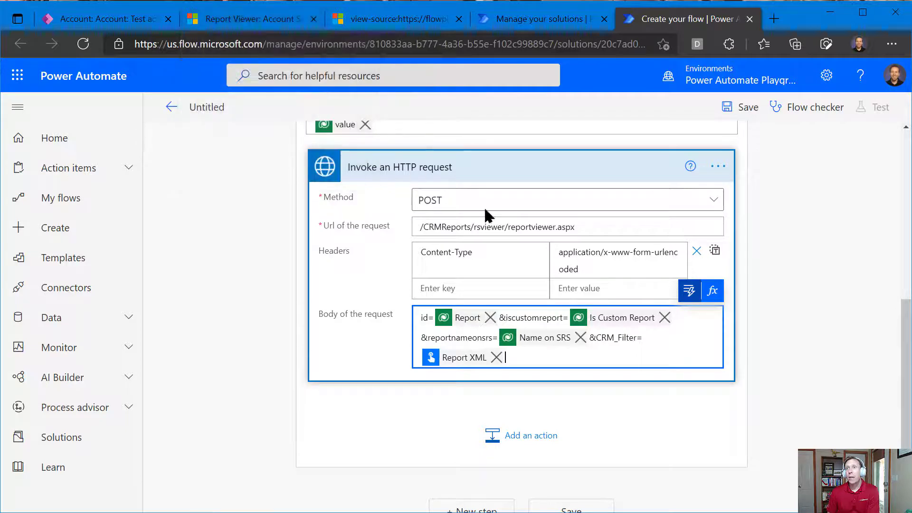
pyautogui.click(452, 354)
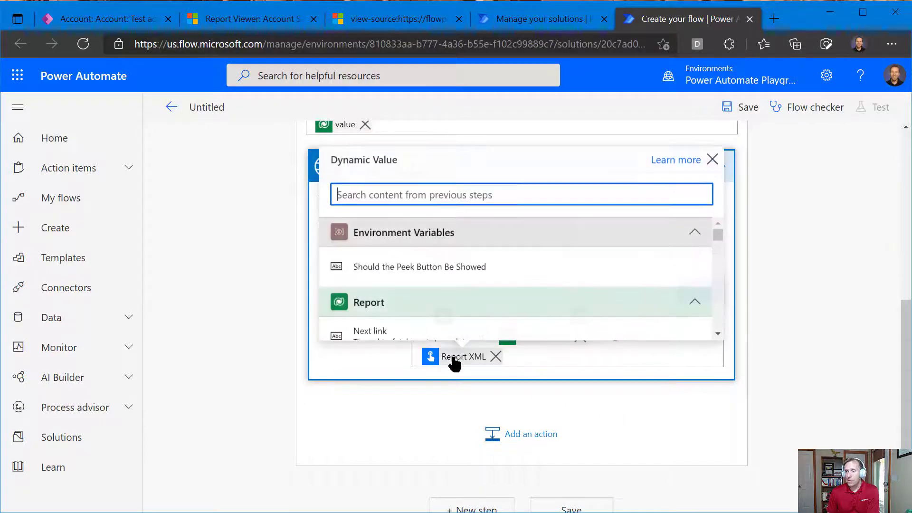
pyautogui.click(711, 161)
pyautogui.click(497, 357)
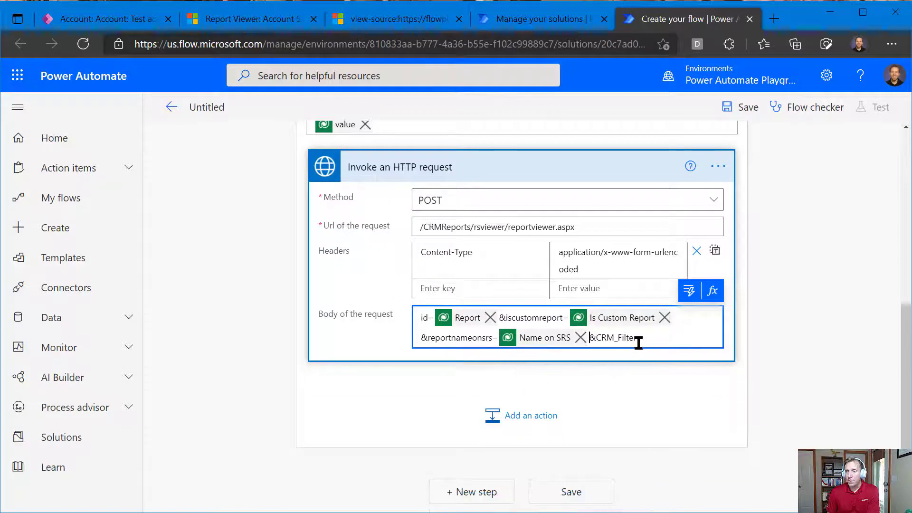
pyautogui.click(712, 291)
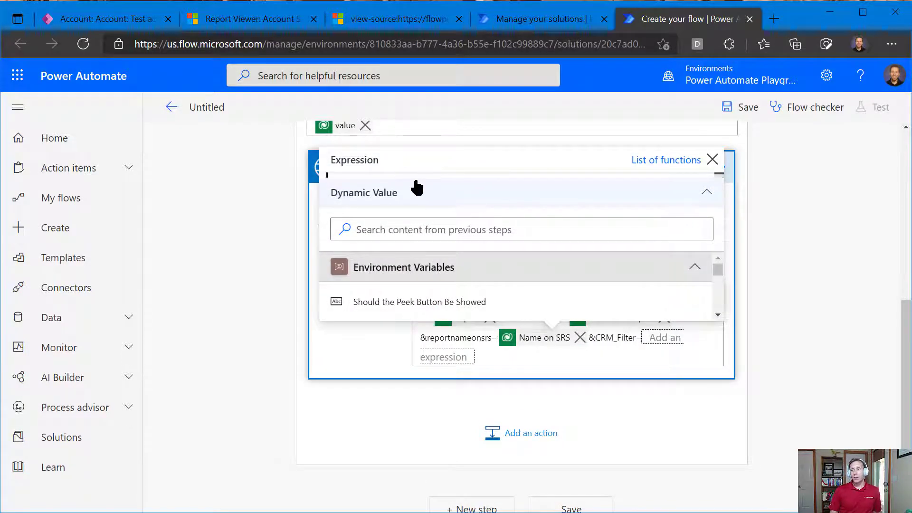
pyautogui.click(706, 192)
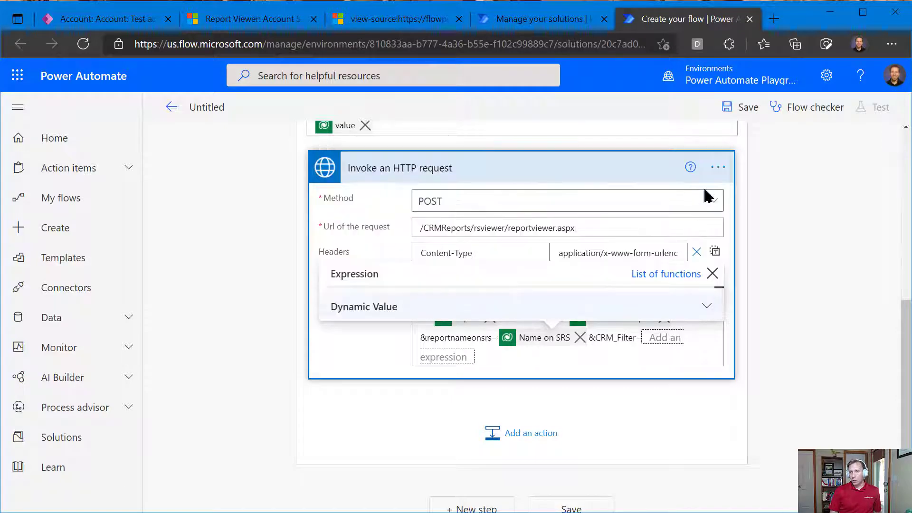
pyautogui.click(710, 308)
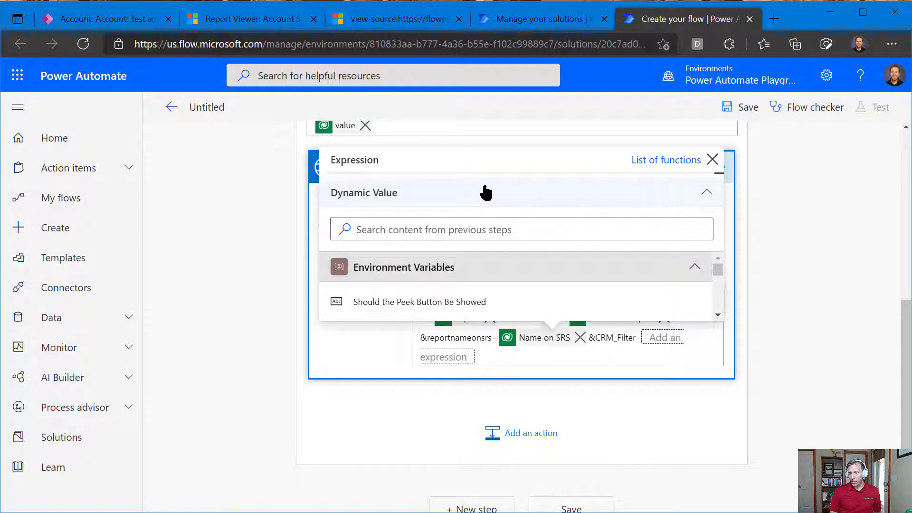
pyautogui.click(370, 176)
pyautogui.write('en')
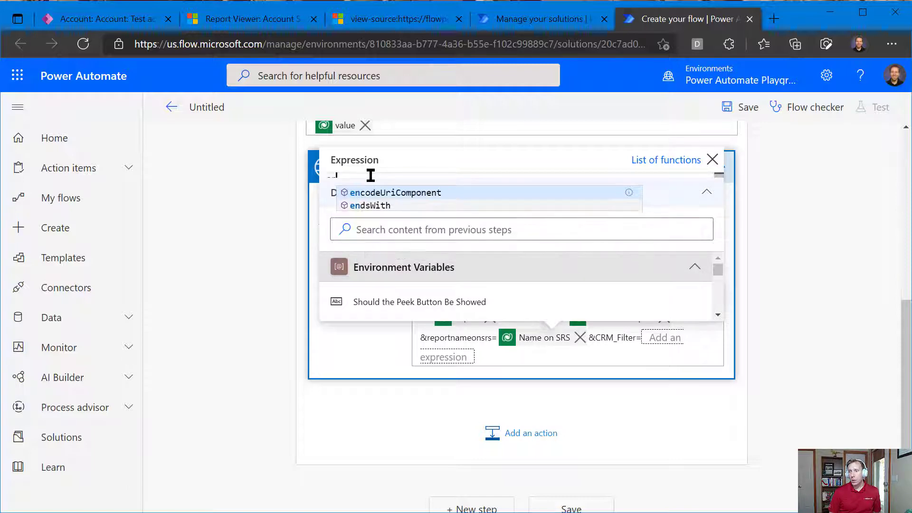
pyautogui.click(419, 194)
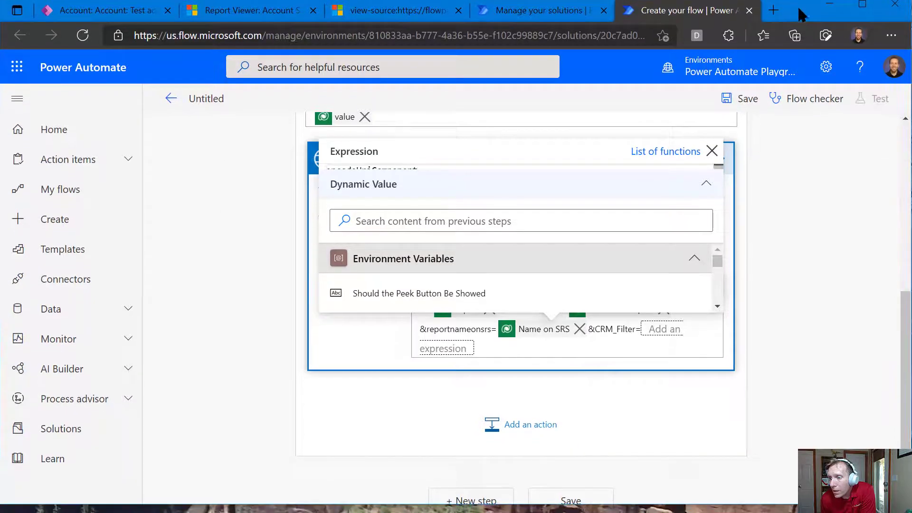
pyautogui.moveTo(642, 502); pyautogui.dragTo(642, 512)
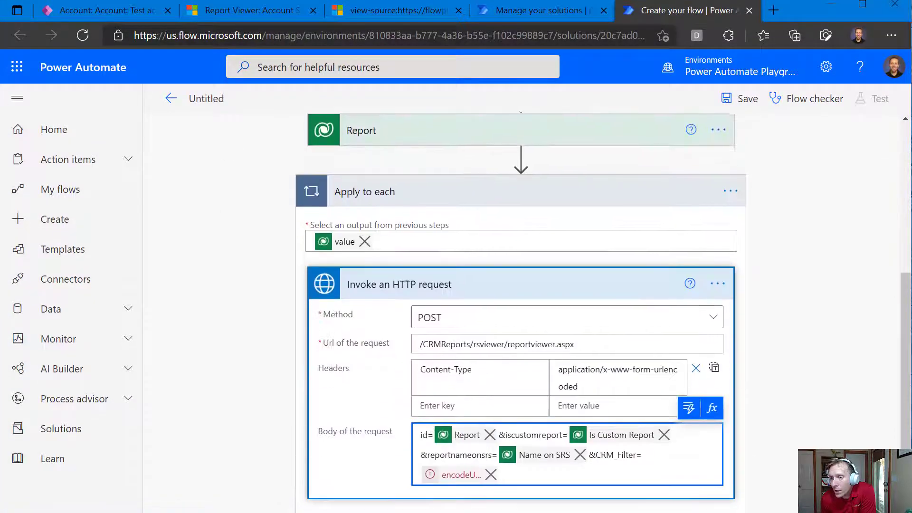
pyautogui.click(490, 457)
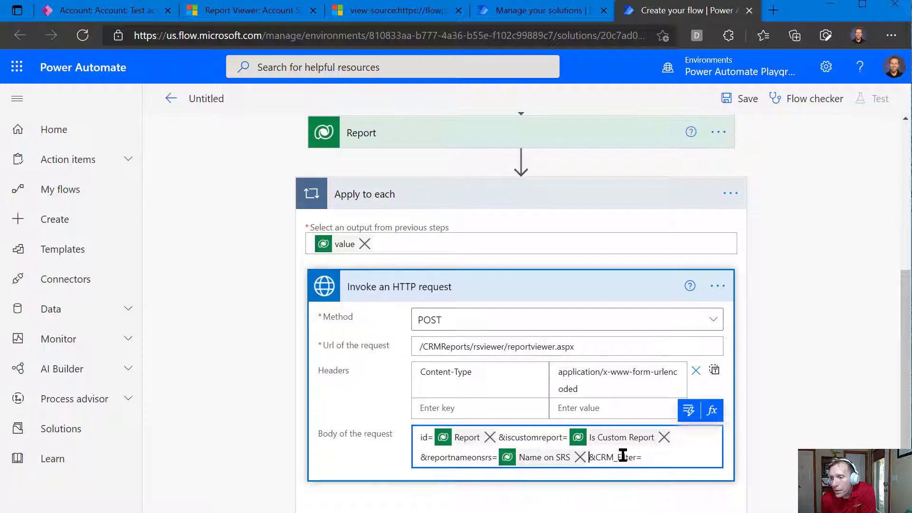
# Step: Insert an encodeUriComponent expression containing the trigger's Report XML value after CRM_Filter= in the HTTP request's body
pyautogui.click(712, 410)
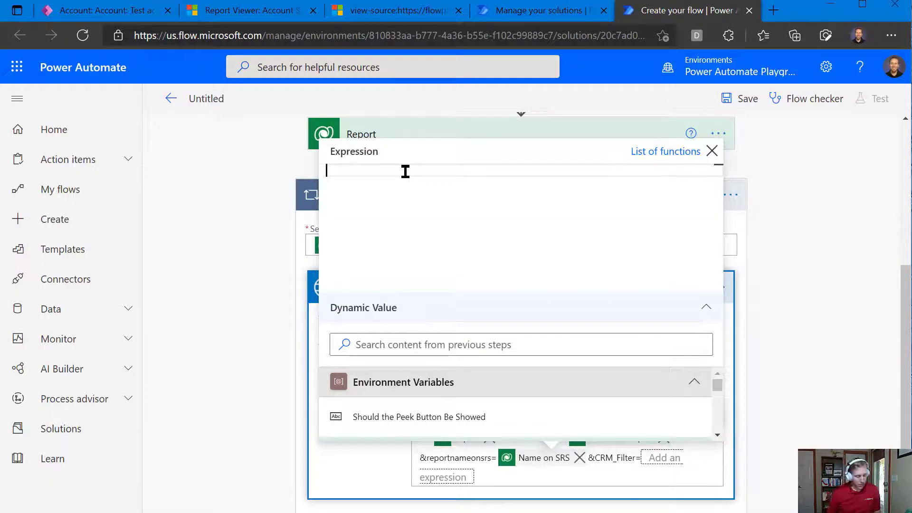
pyautogui.write('en')
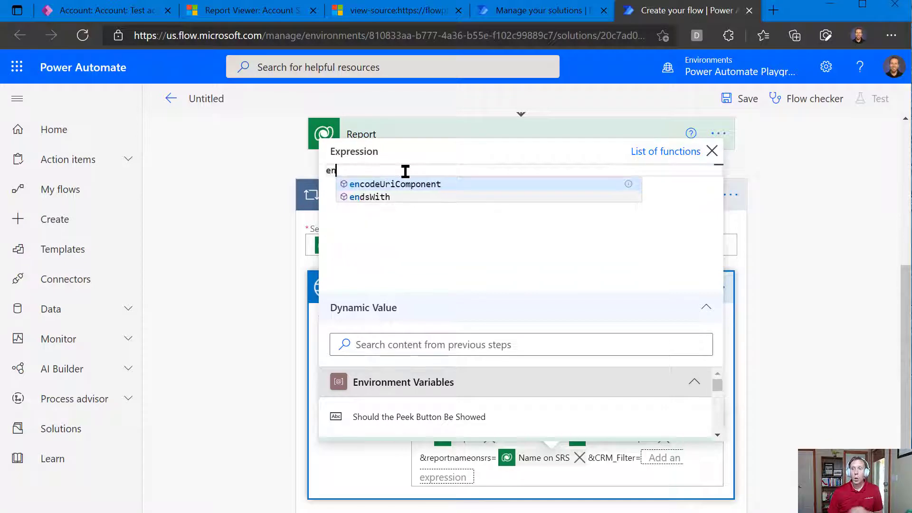
pyautogui.click(415, 185)
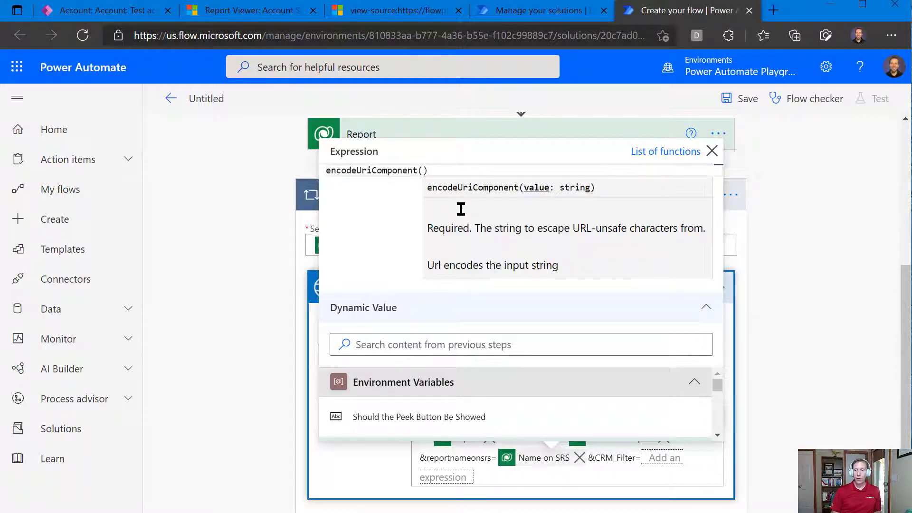
pyautogui.write("'")
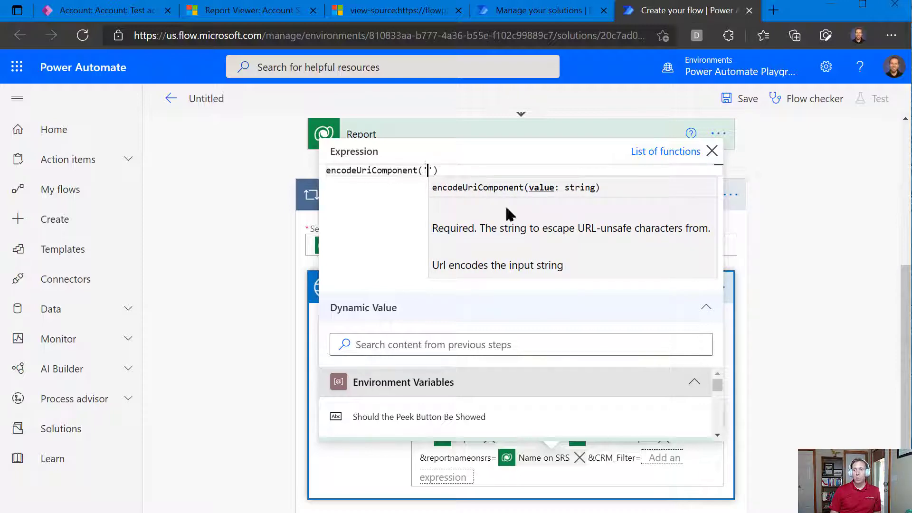
pyautogui.click(467, 343)
pyautogui.write('repor')
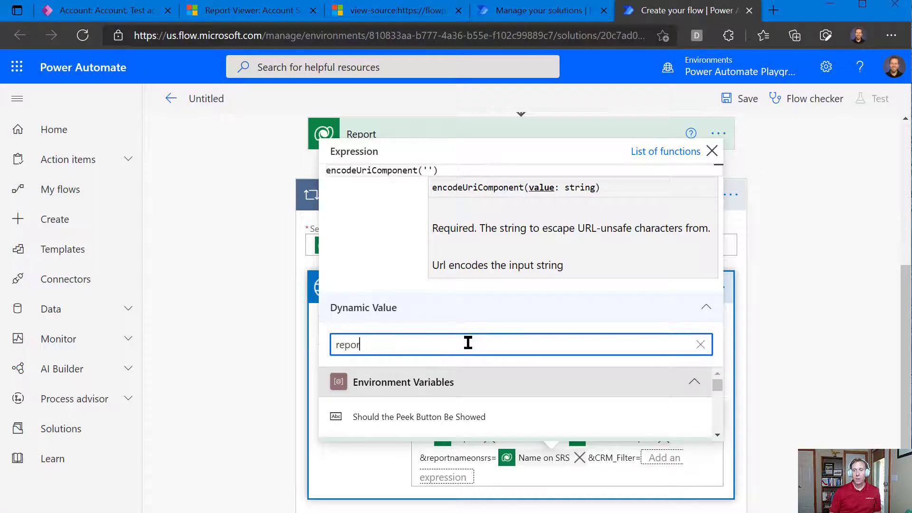
pyautogui.write('t xml')
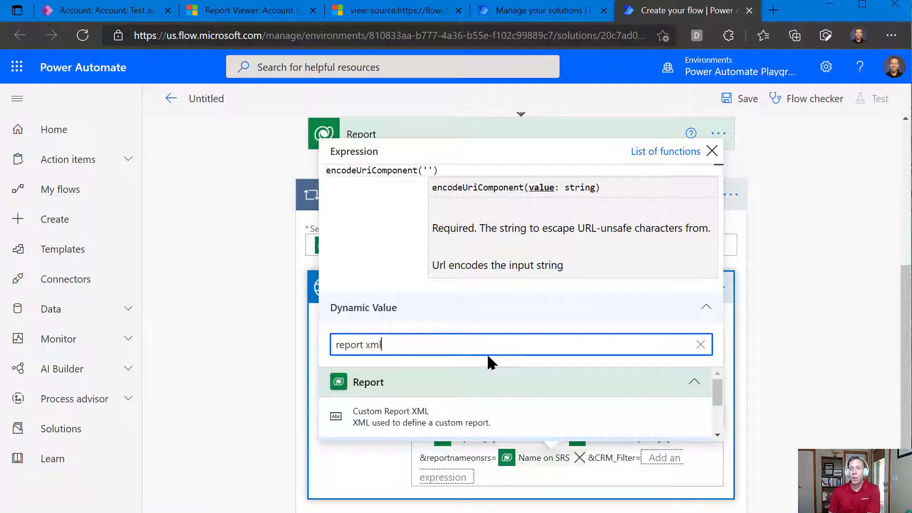
pyautogui.moveTo(715, 386); pyautogui.dragTo(720, 414)
pyautogui.click(428, 426)
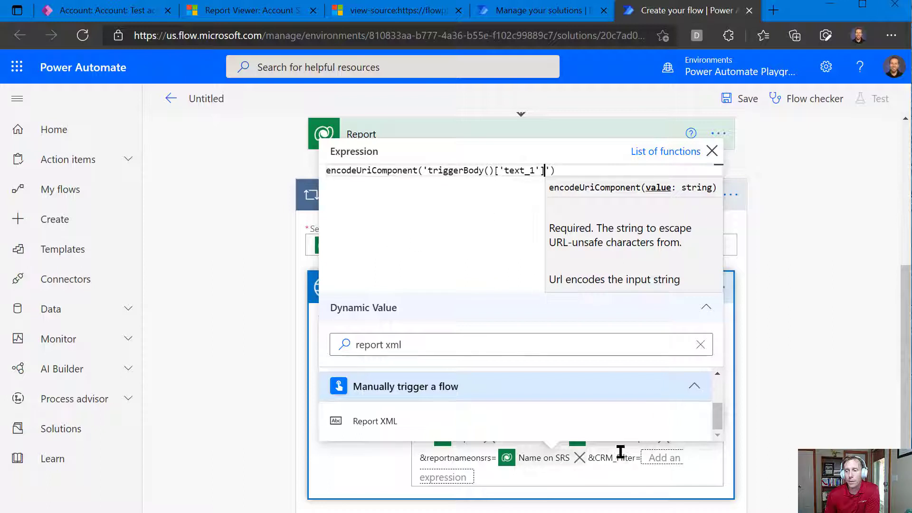
pyautogui.click(712, 157)
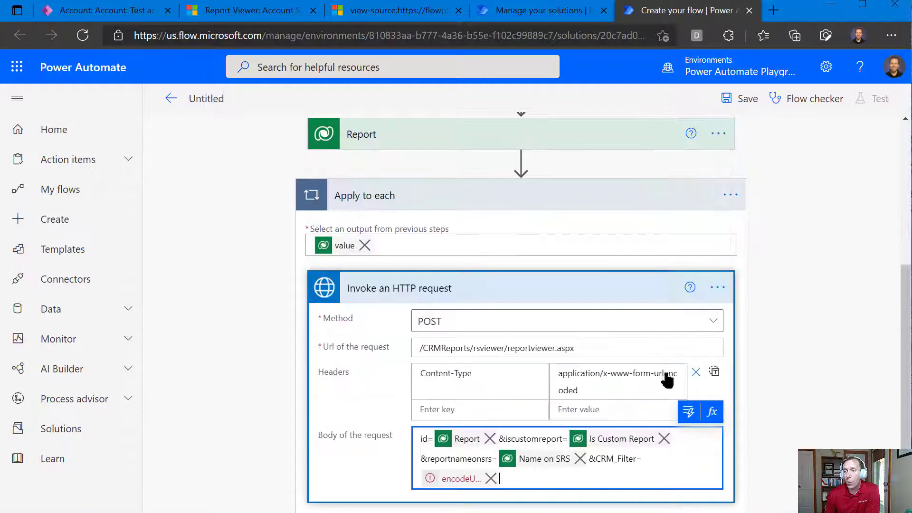
# Step: Remove the quotation mark before triggerBody() so the body's expression reads encodeUriComponent(triggerBody()['text_1'])
pyautogui.click(463, 481)
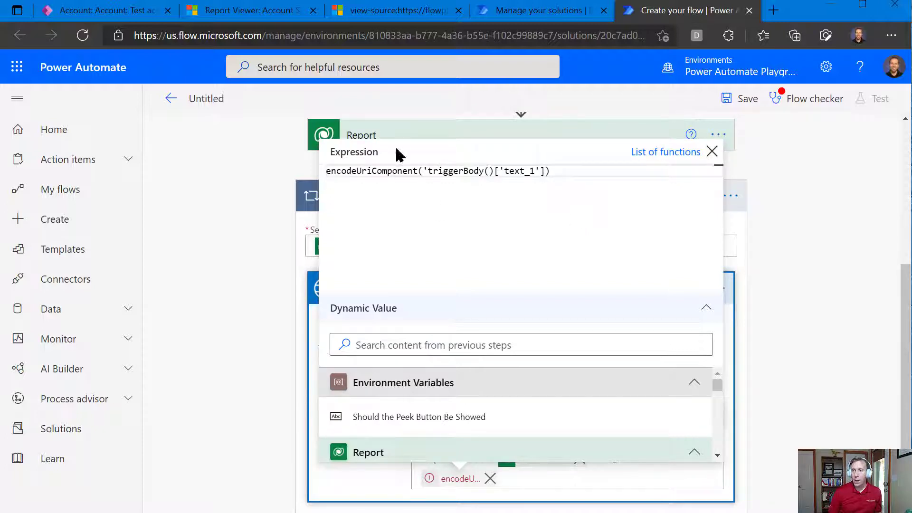
pyautogui.click(424, 170)
pyautogui.press('BackSpace')
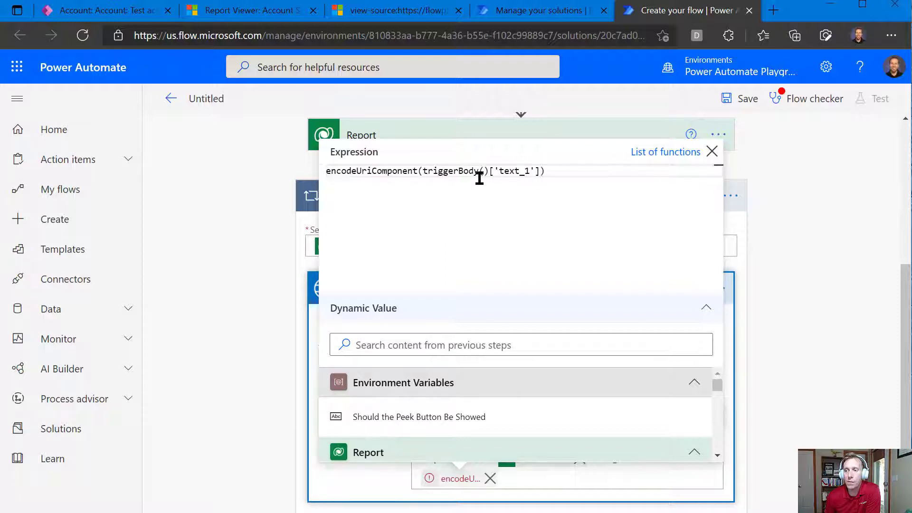
pyautogui.click(711, 153)
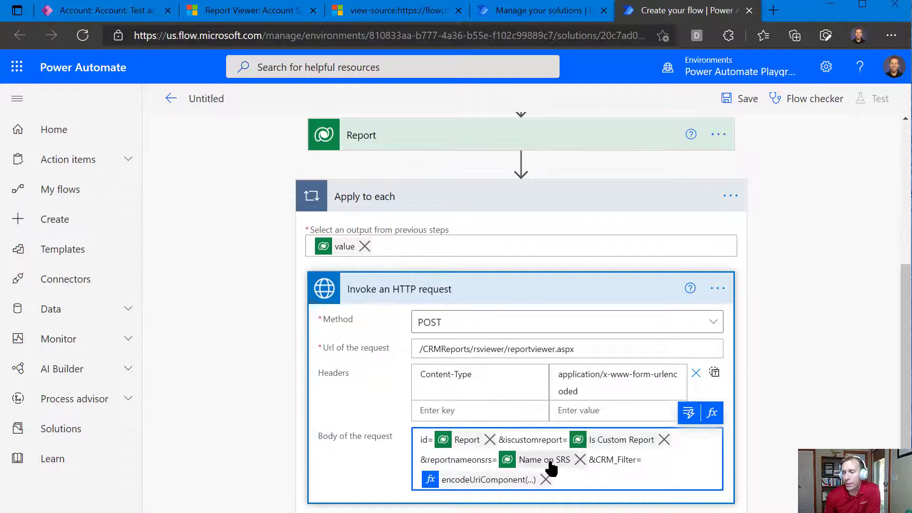
# Step: Append &reporttypecode= with the Report's Report Type dynamic value to the end of the request body
pyautogui.click(575, 479)
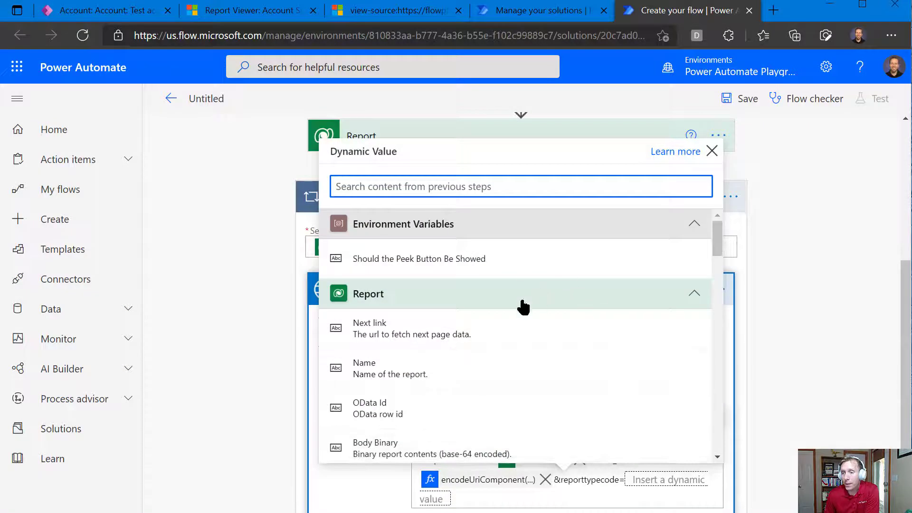
pyautogui.write('repor')
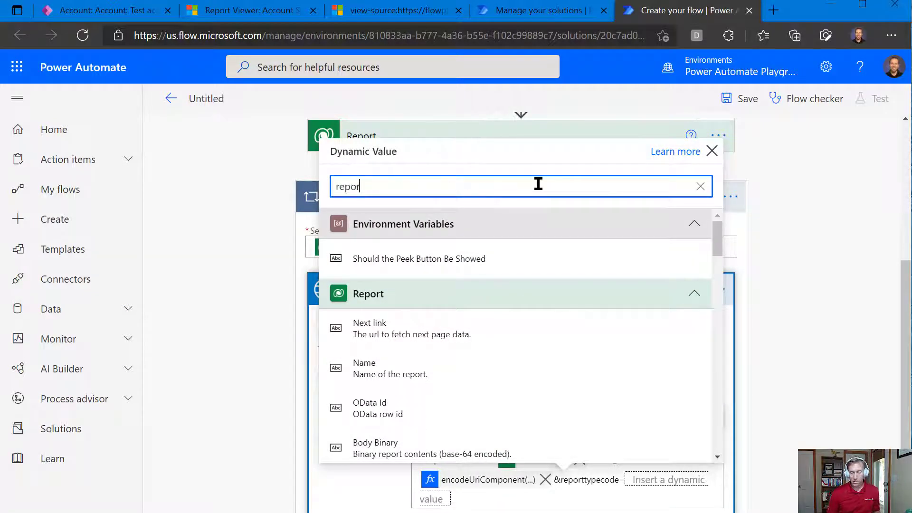
pyautogui.write('t type')
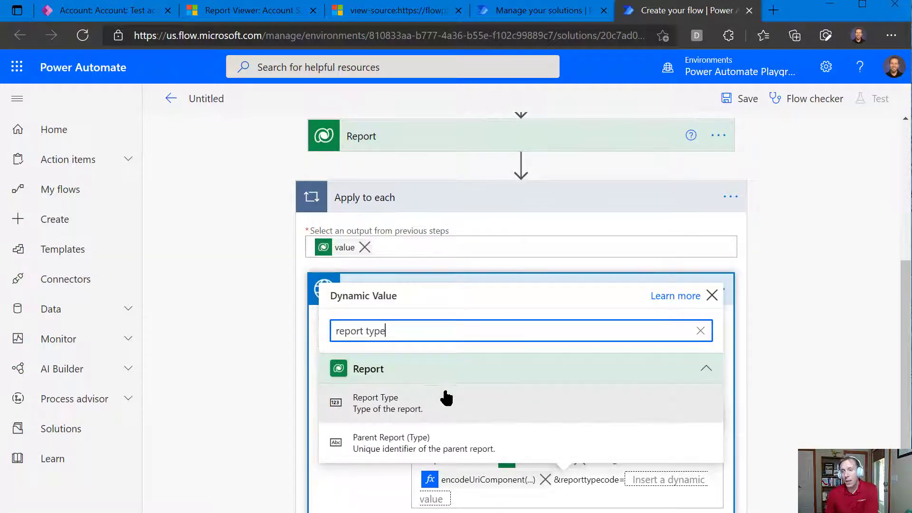
pyautogui.click(435, 402)
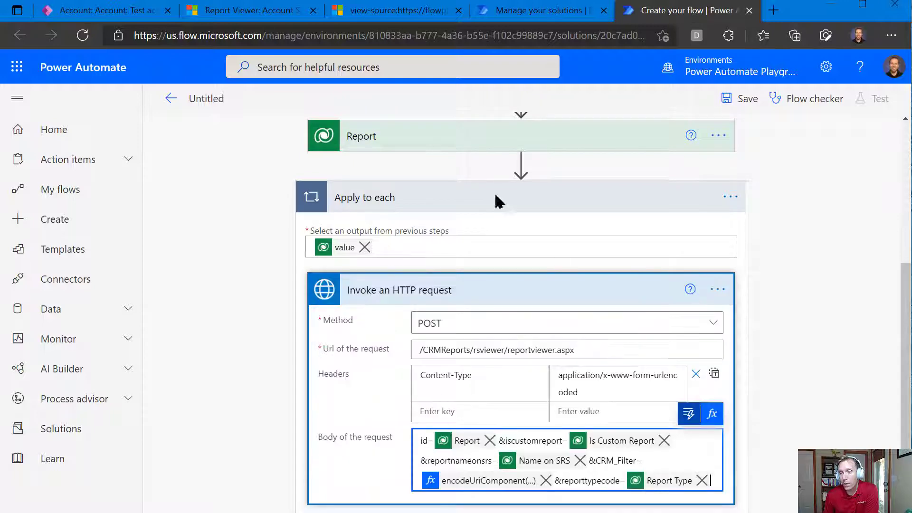
# Step: Check the request body against the report viewer's captured form data, and save the flow
pyautogui.click(214, 11)
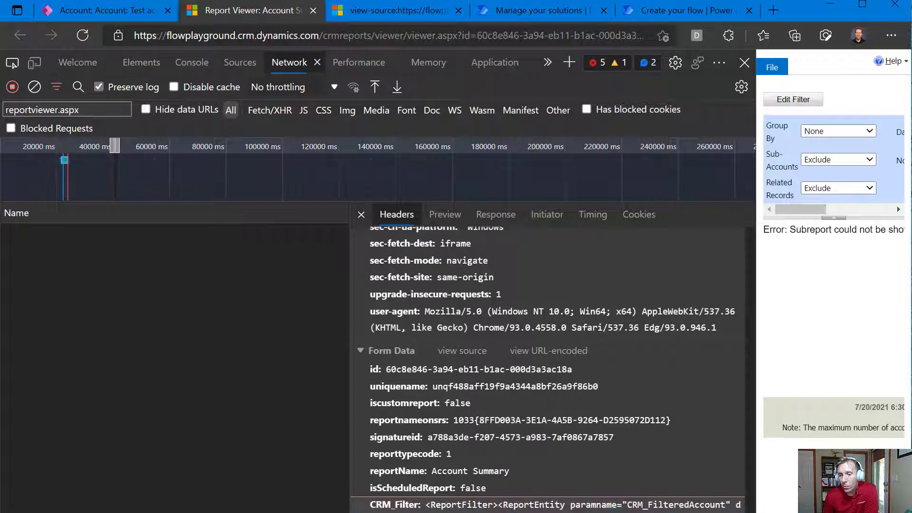
pyautogui.moveTo(309, 512); pyautogui.dragTo(309, 512)
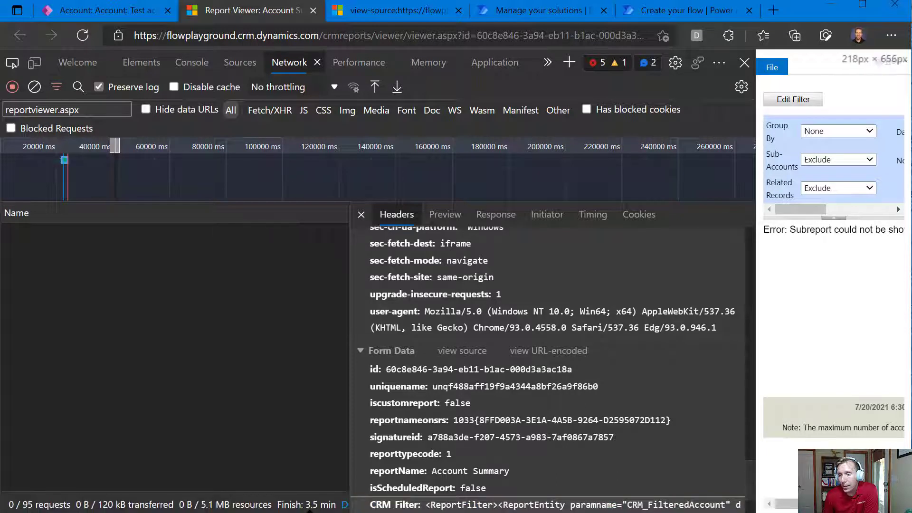
pyautogui.scroll(-2, 499, 320)
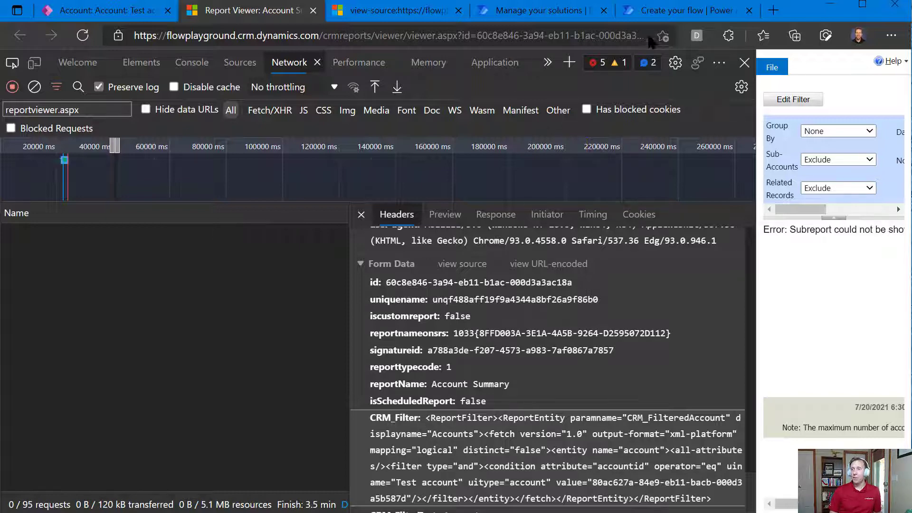
pyautogui.click(665, 11)
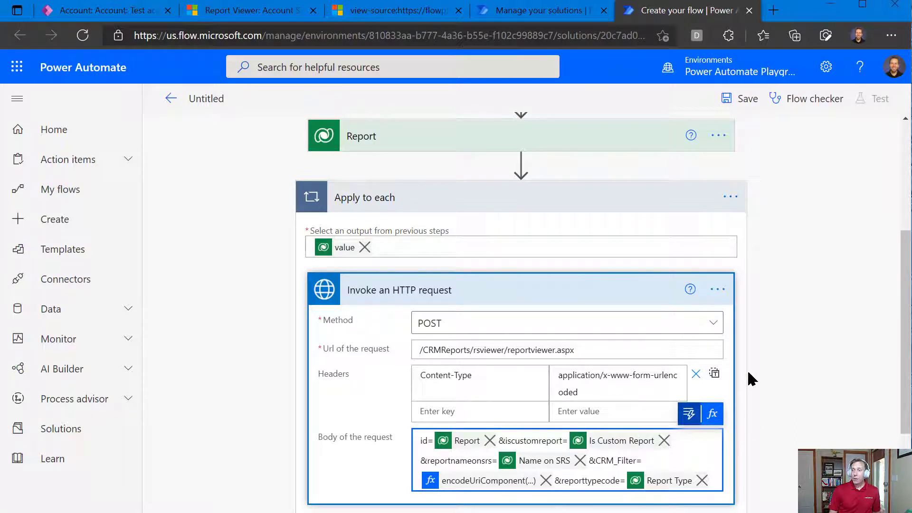
pyautogui.click(742, 101)
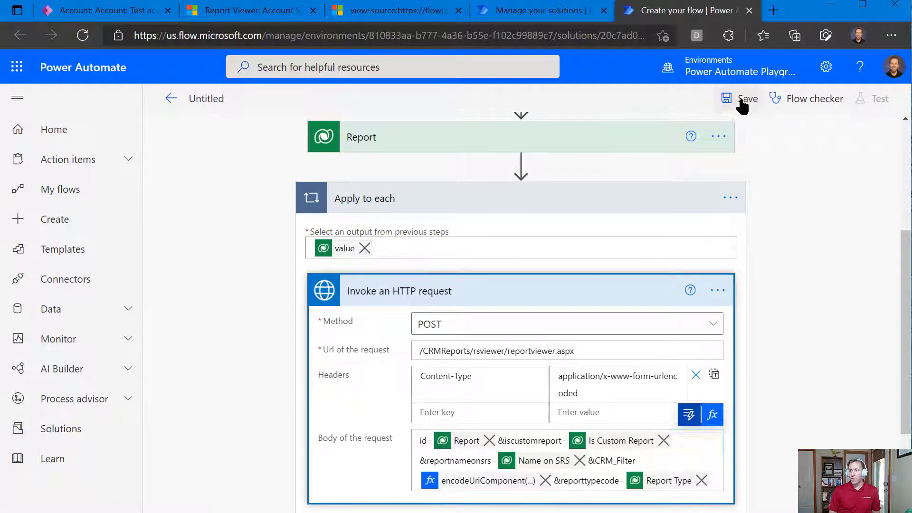
# Step: Copy the CRM_Filter XML value from the report viewer's captured form data and return to the flow
pyautogui.click(278, 12)
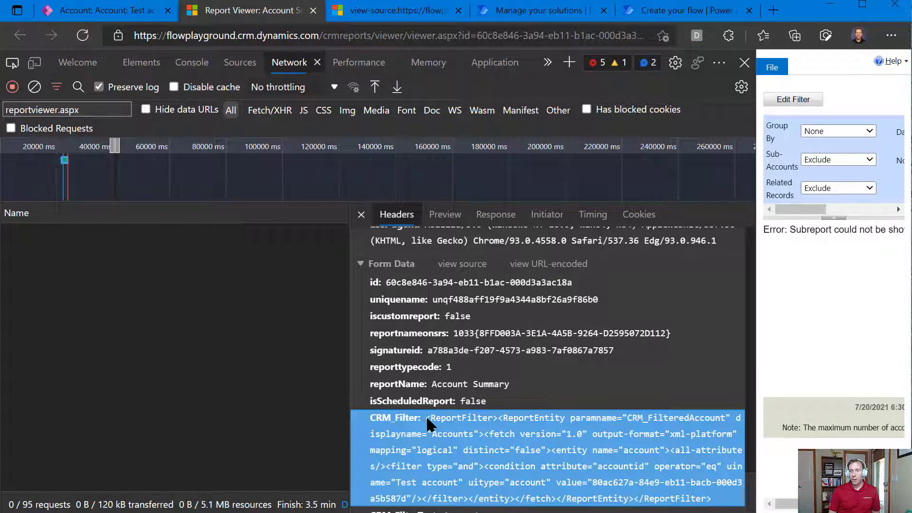
pyautogui.moveTo(426, 418); pyautogui.dragTo(714, 506)
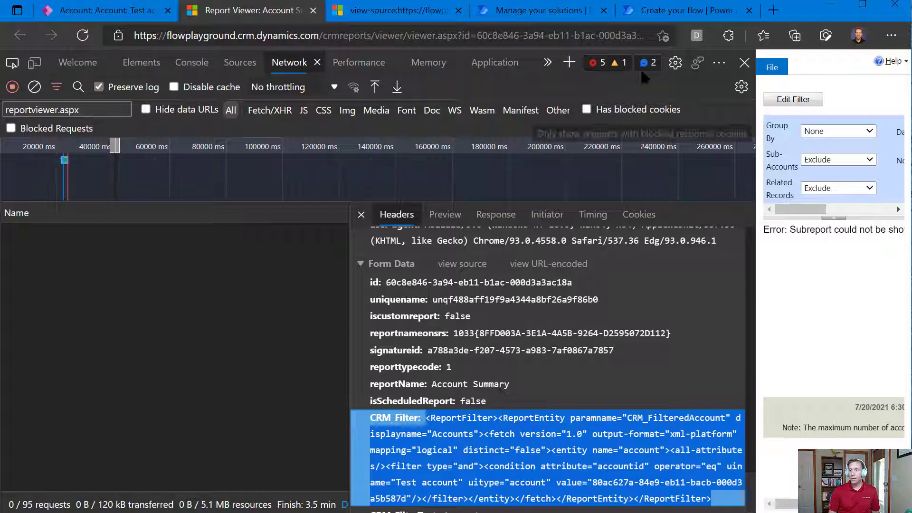
pyautogui.click(663, 12)
# Step: Start a manual test of the saved flow and continue past the connection check to its run inputs
pyautogui.click(863, 110)
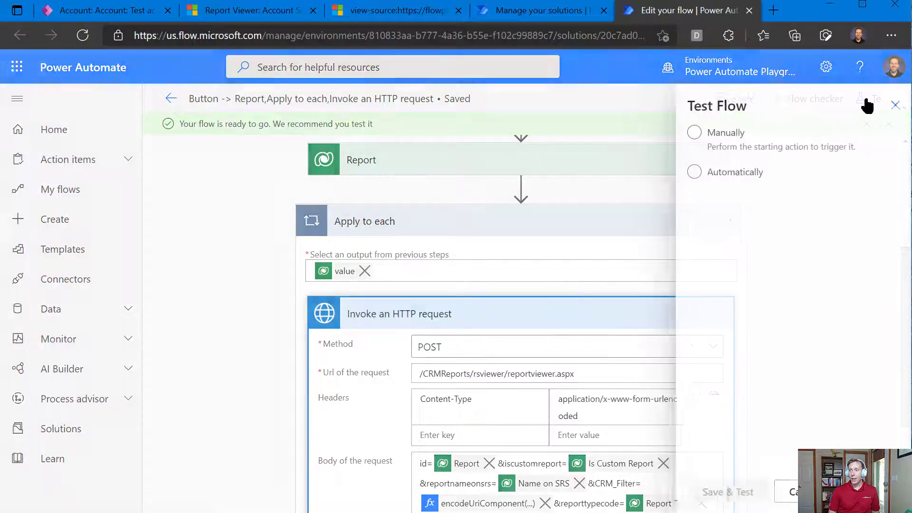
pyautogui.click(725, 148)
pyautogui.click(727, 491)
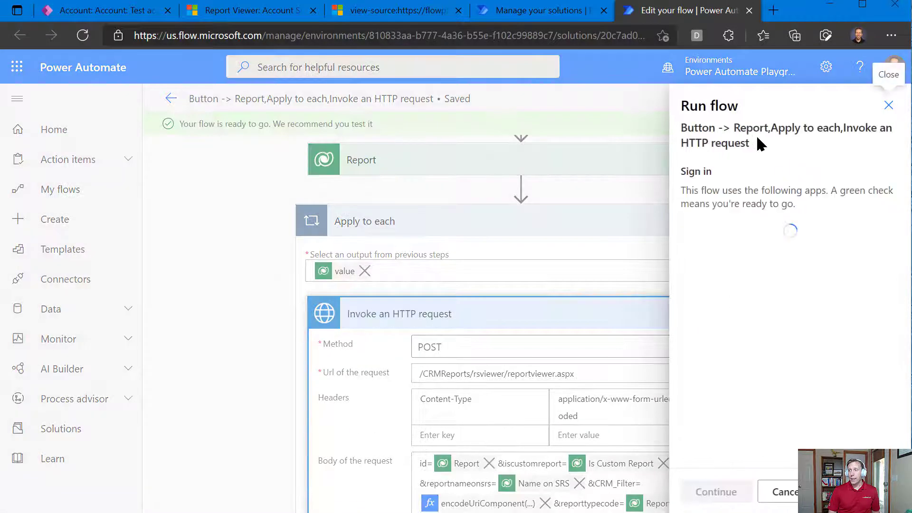
pyautogui.click(717, 491)
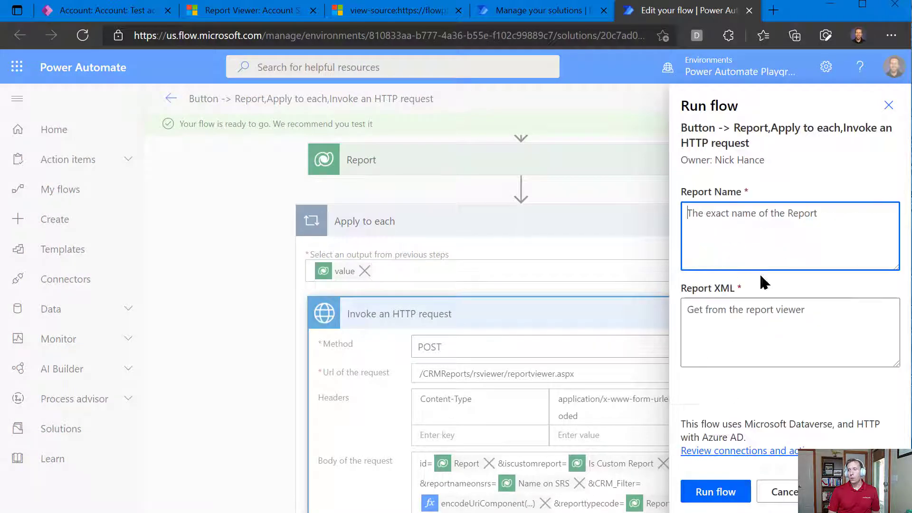
# Step: Enter Account Summary as the run's Report Name and paste the copied CRM_Filter XML as its Report XML
pyautogui.write('Account Summary')
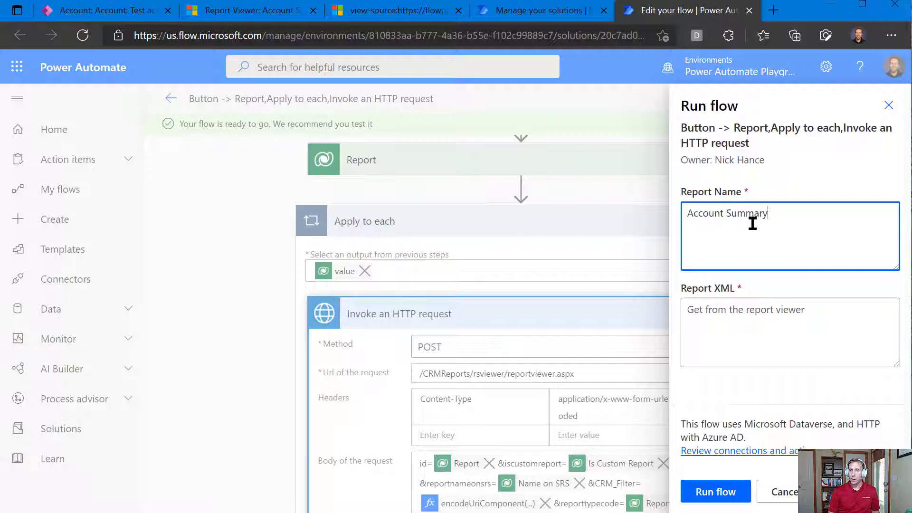
pyautogui.press('Tab')
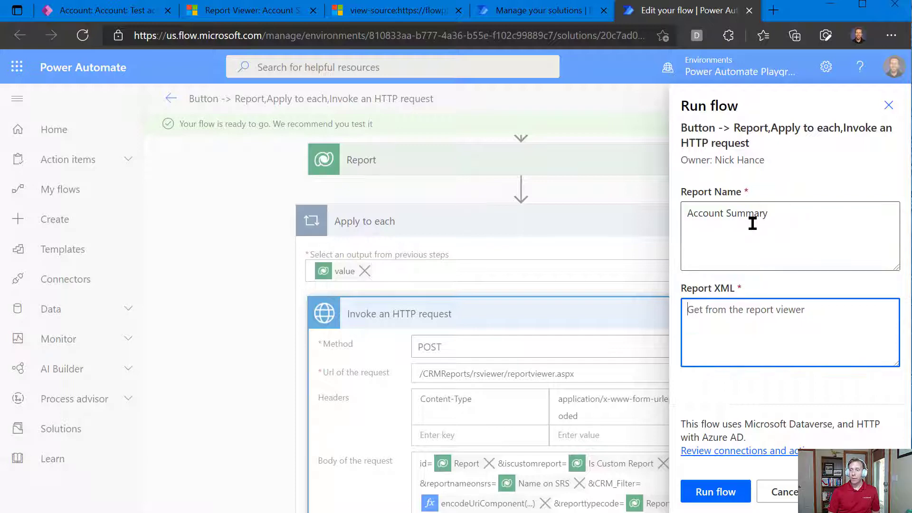
pyautogui.hotkey('ctrl', 'v')
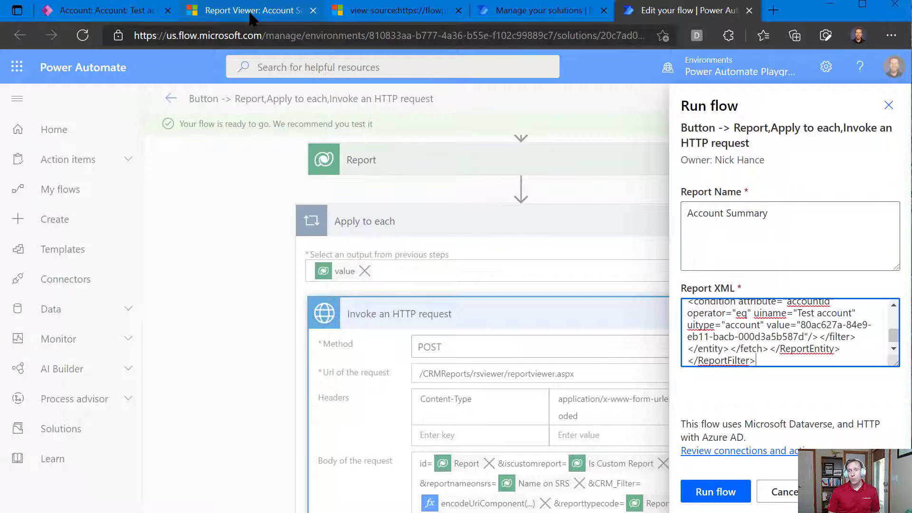
# Step: Run the flow with the entered report name and XML, and continue to the run's results
pyautogui.moveTo(261, 21)
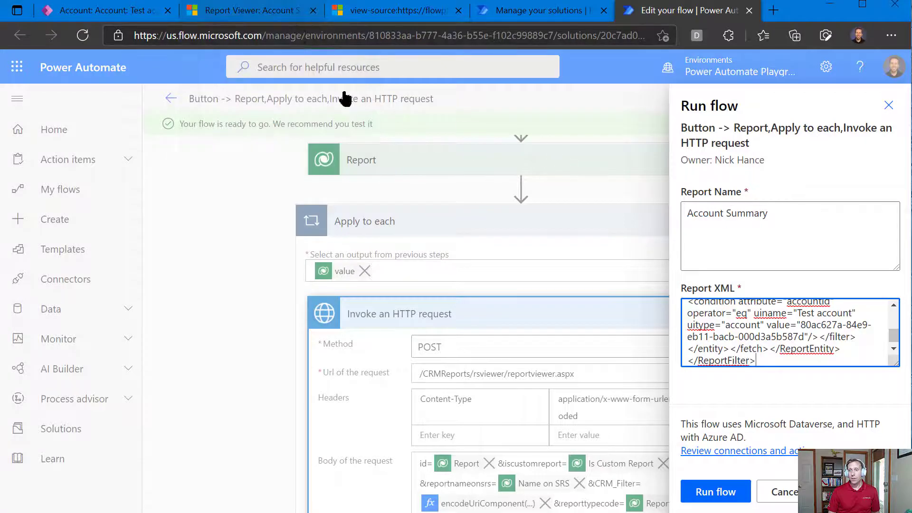
pyautogui.click(732, 497)
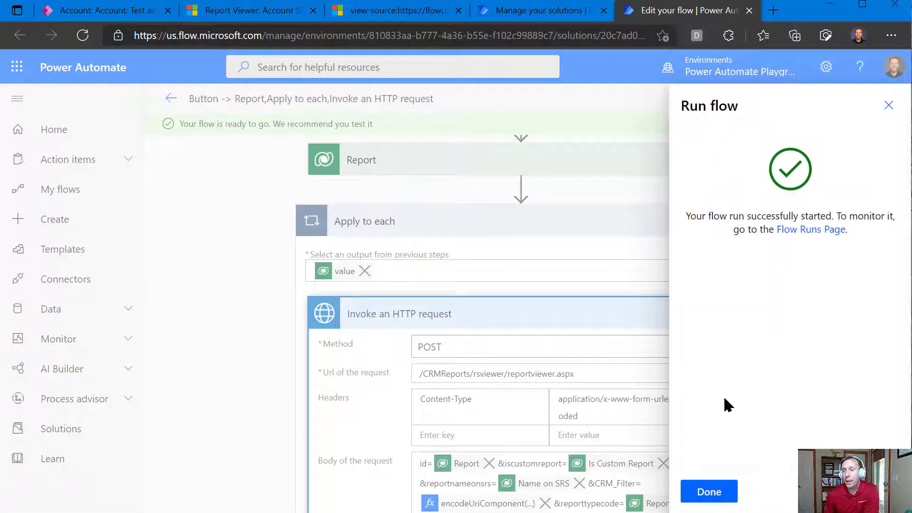
pyautogui.click(705, 491)
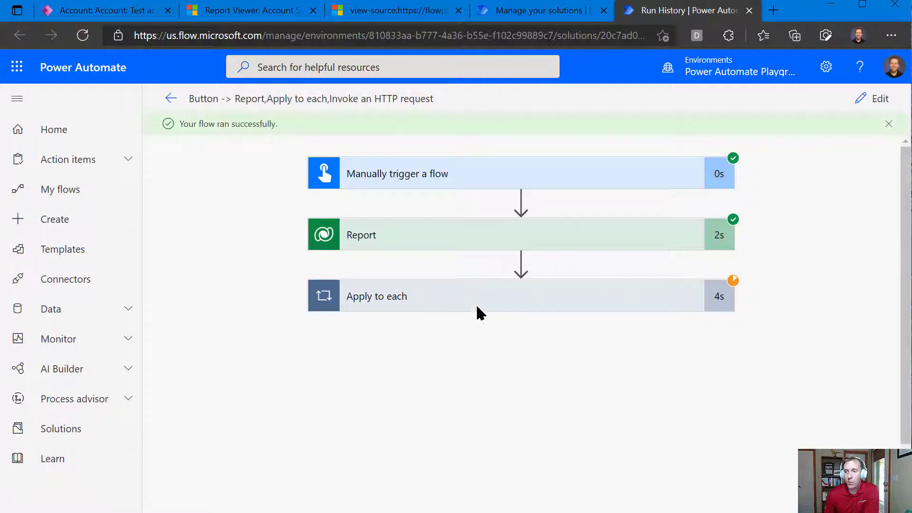
# Step: Expand the Invoke an HTTP request action inside Apply to each and examine its response body in the run results
pyautogui.click(505, 296)
pyautogui.click(494, 375)
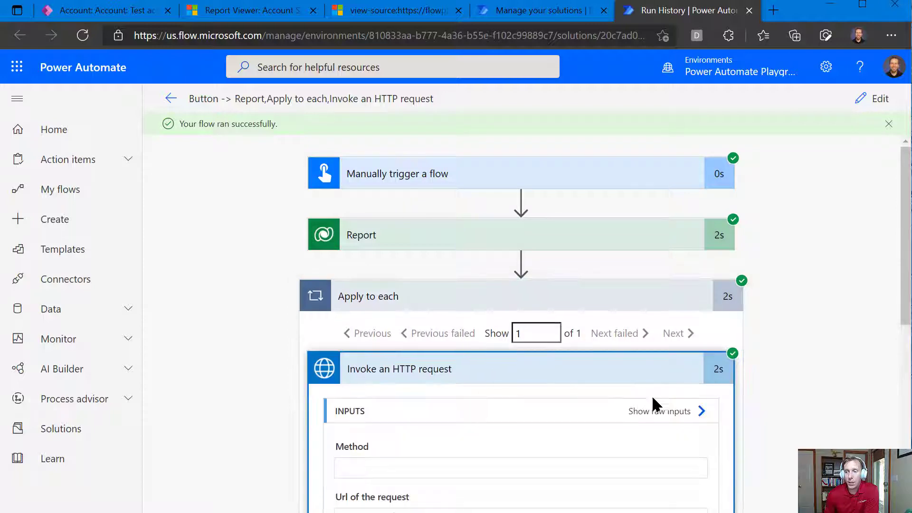
pyautogui.scroll(-6, 653, 396)
pyautogui.scroll(-2, 653, 397)
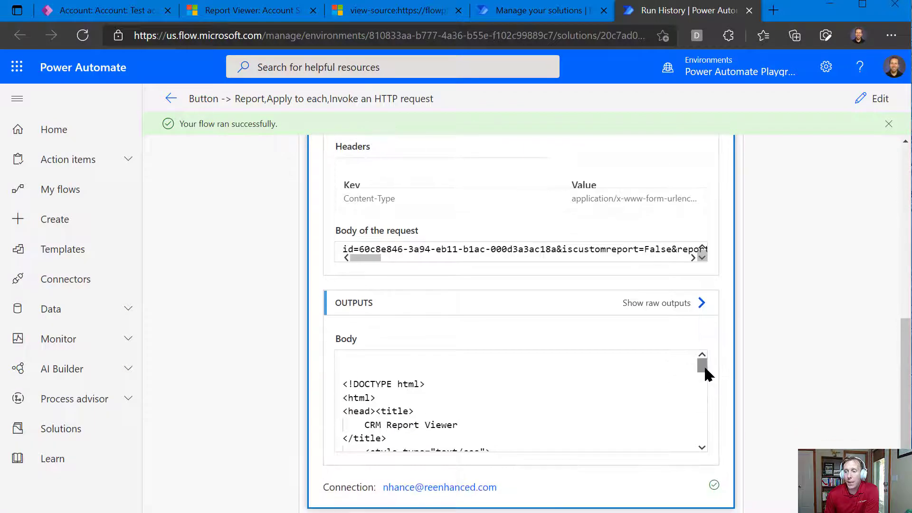
pyautogui.moveTo(408, 425); pyautogui.dragTo(454, 424)
pyautogui.scroll(-5, 499, 412)
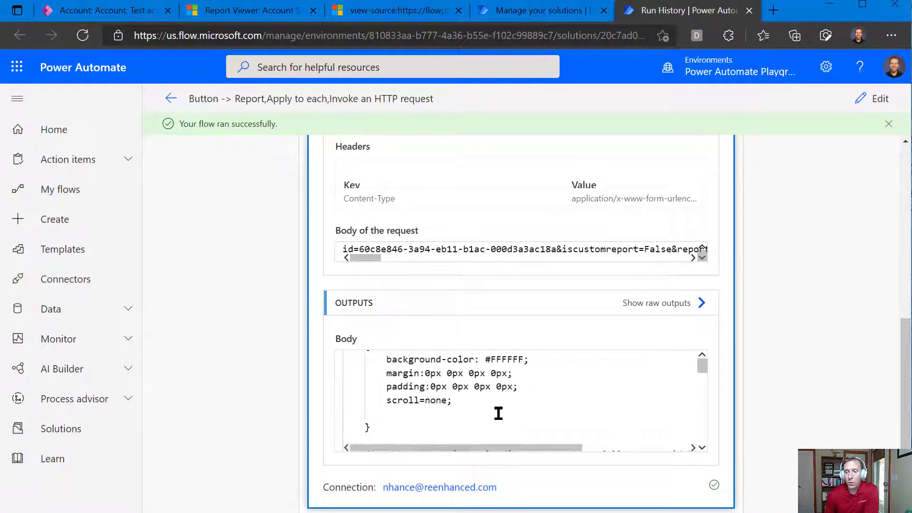
pyautogui.scroll(-6, 499, 412)
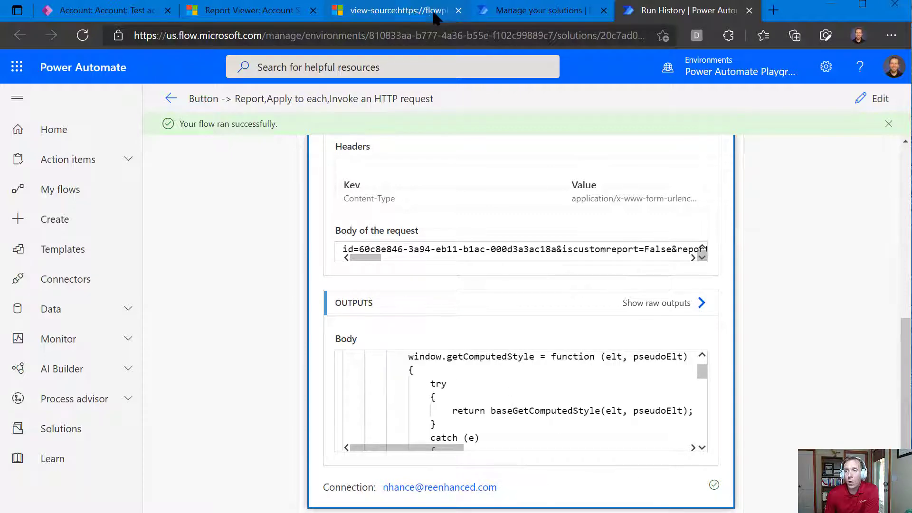
# Step: Switch to the report viewer's page source and compare its opening HTML and title with the flow's response
pyautogui.click(416, 14)
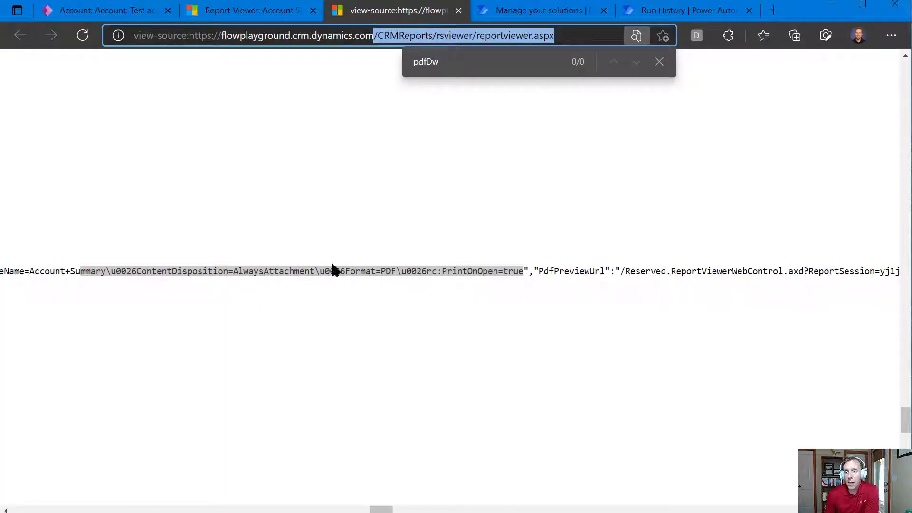
pyautogui.moveTo(380, 509); pyautogui.dragTo(21, 509)
pyautogui.scroll(10, 130, 352)
pyautogui.scroll(15, 133, 354)
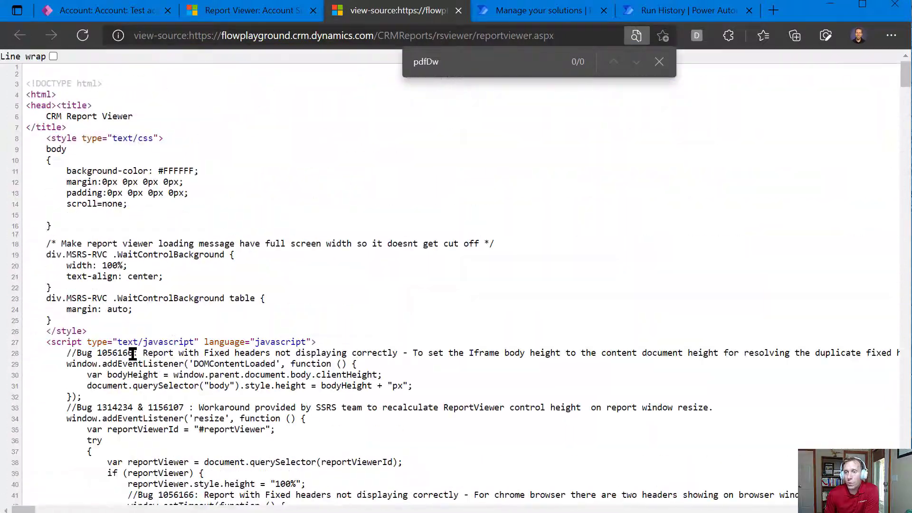
pyautogui.moveTo(50, 119)
pyautogui.mouseDown()
pyautogui.moveTo(148, 124)
pyautogui.moveTo(48, 119)
pyautogui.mouseUp()
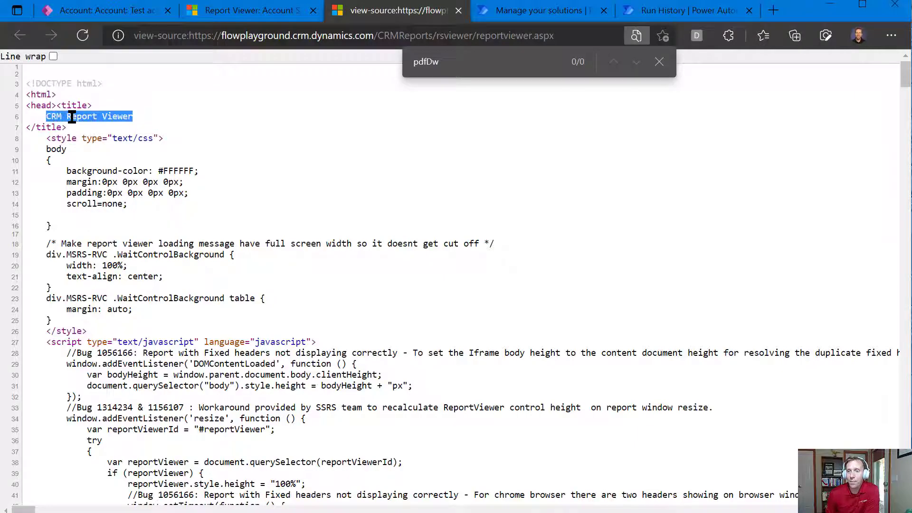
# Step: Search the report viewer's page source for pdfDown
pyautogui.scroll(-3, 203, 236)
pyautogui.scroll(-12, 201, 237)
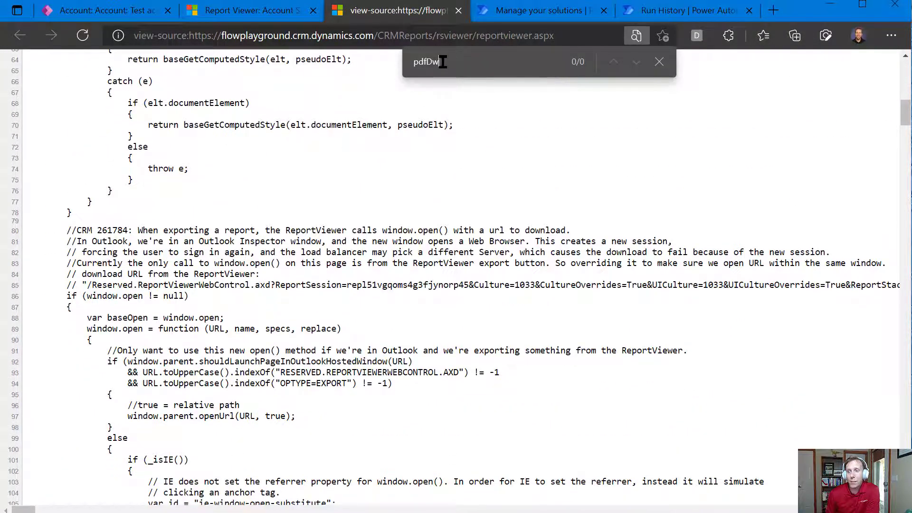
pyautogui.press('BackSpace')
pyautogui.write('own')
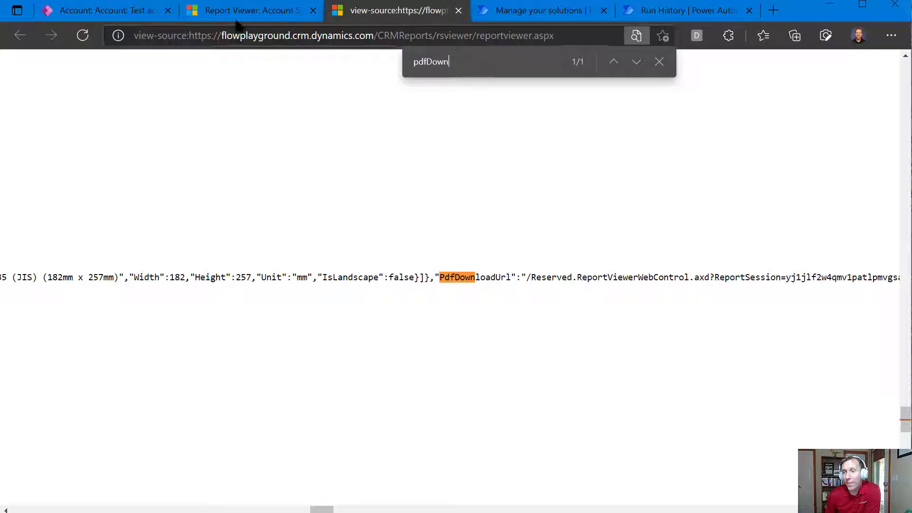
# Step: Return to the report viewer, widen the report pane and view the available export formats
pyautogui.click(272, 12)
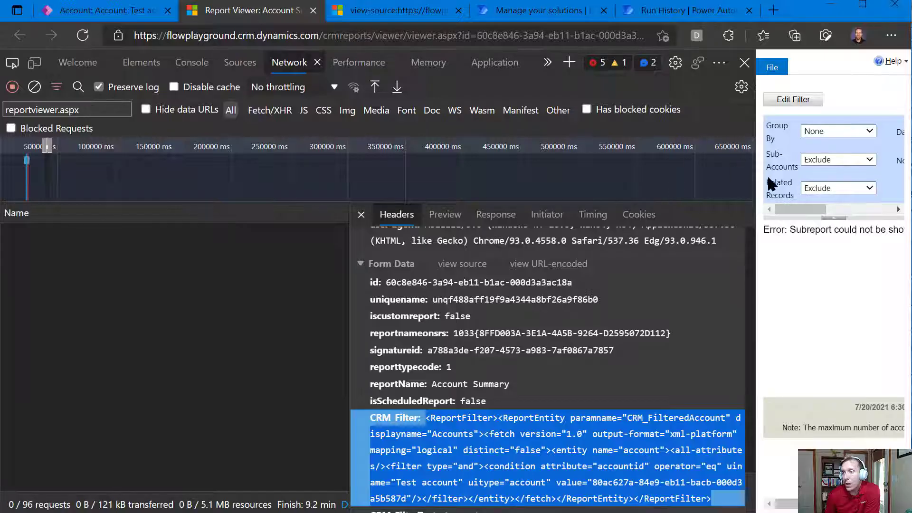
pyautogui.moveTo(757, 179); pyautogui.dragTo(331, 204)
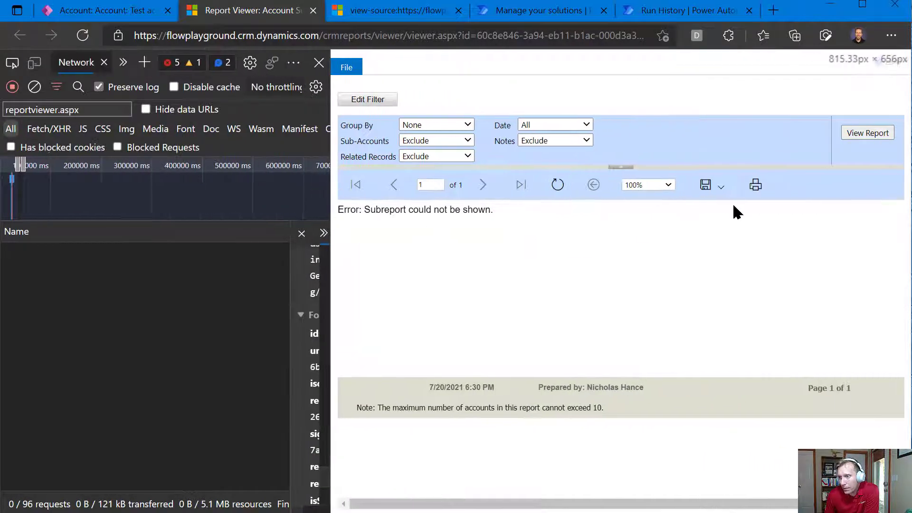
pyautogui.click(721, 188)
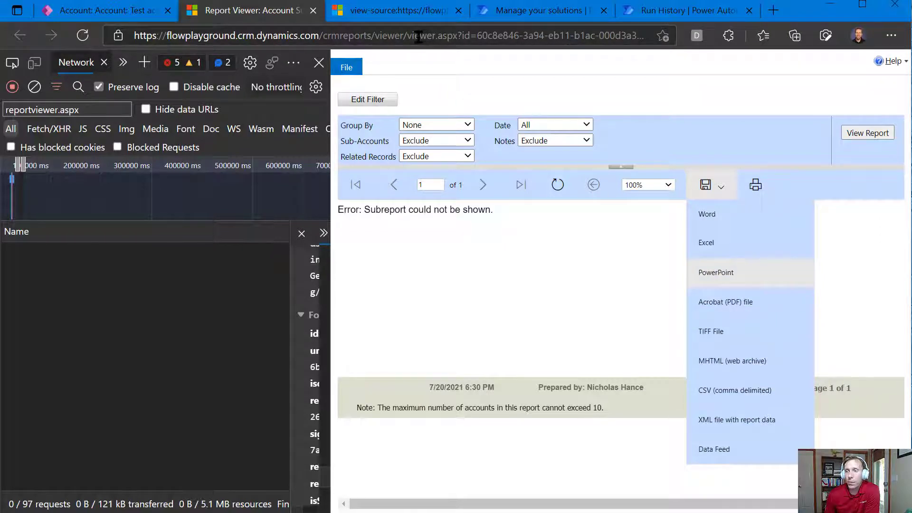
# Step: Go back to the page source and highlight the start of the PdfDownloadUrl path
pyautogui.click(391, 12)
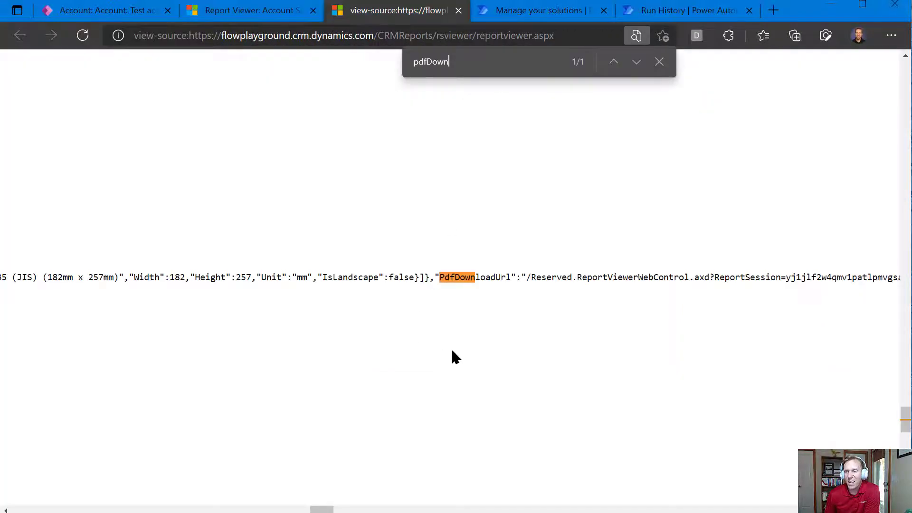
pyautogui.moveTo(522, 277); pyautogui.dragTo(862, 275)
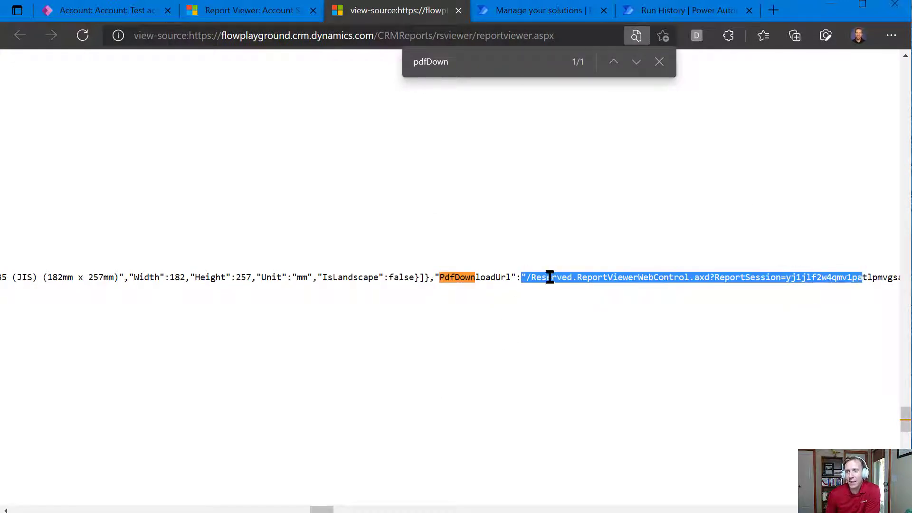
pyautogui.moveTo(526, 277); pyautogui.dragTo(875, 275)
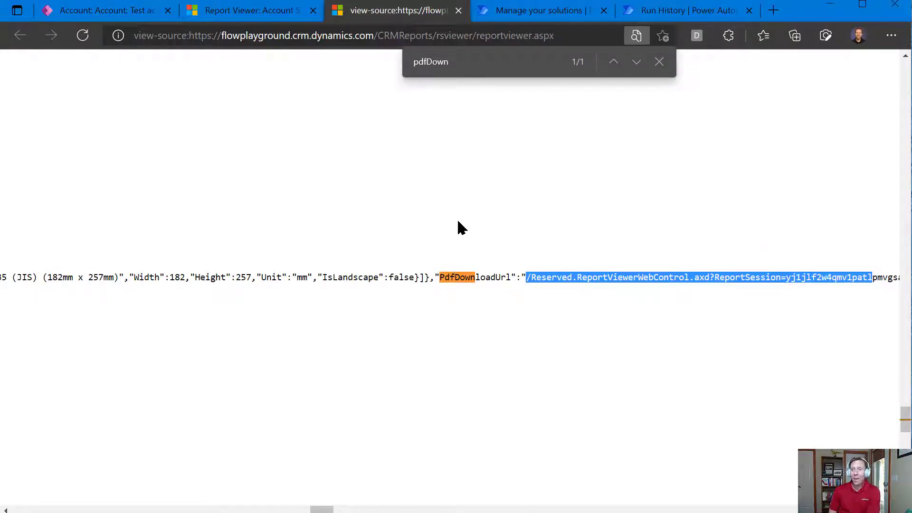
# Step: Return to the flow's run results and review the HTTP request's response body again
pyautogui.click(663, 11)
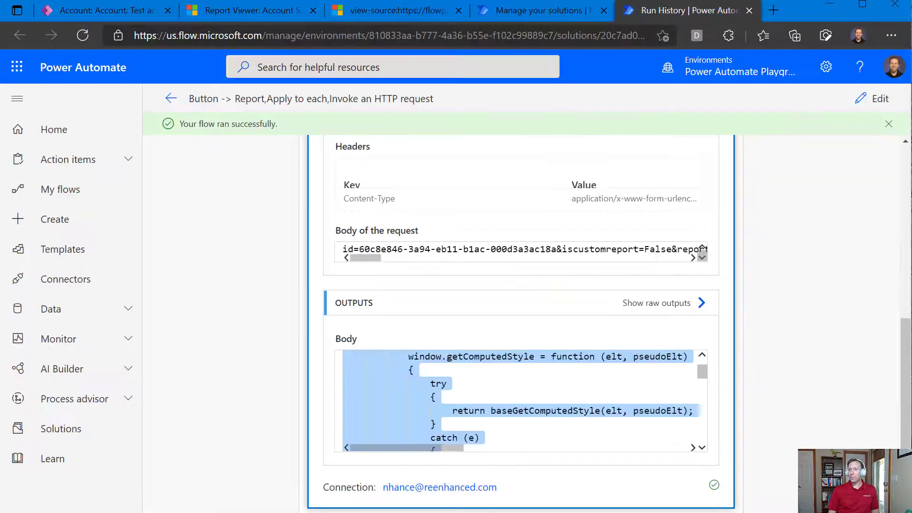
pyautogui.scroll(5, 693, 372)
pyautogui.scroll(5, 704, 400)
pyautogui.scroll(-10, 705, 401)
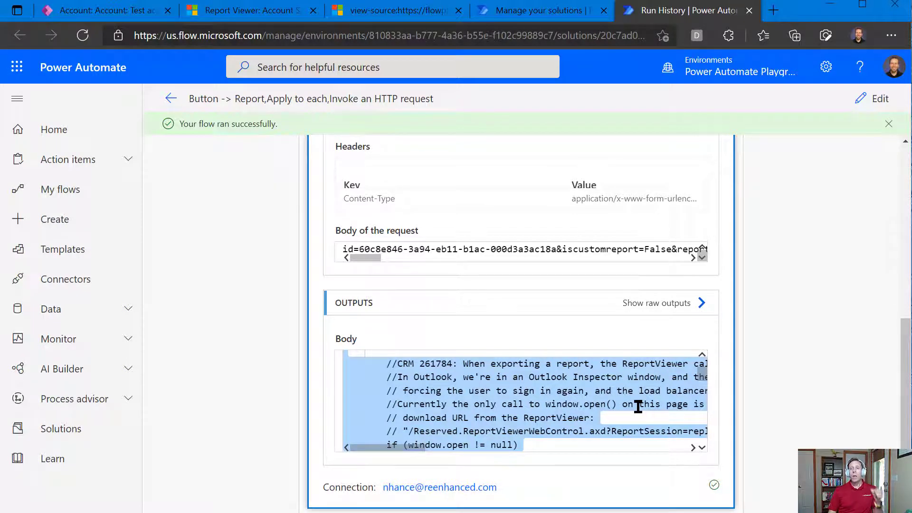
# Step: Open the flow for editing and rename the Invoke an HTTP request action to HTTP - POST Report Viewer
pyautogui.click(864, 100)
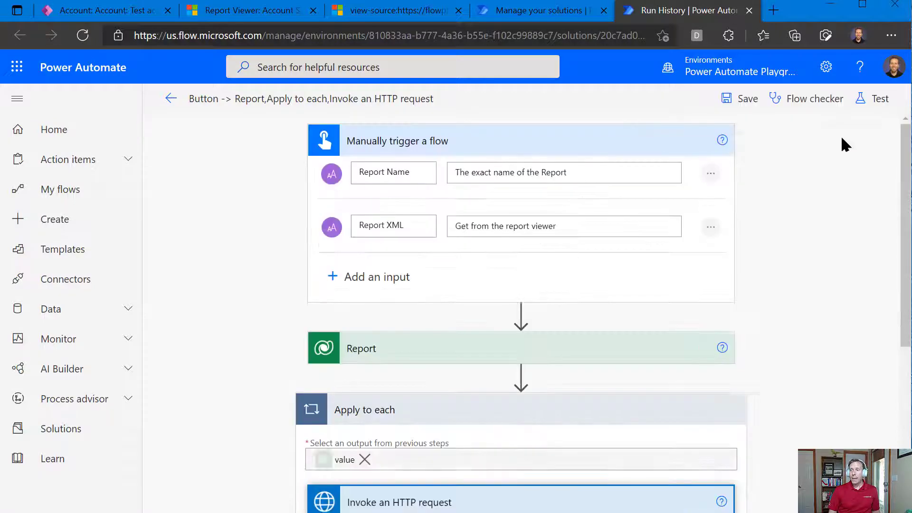
pyautogui.scroll(-5, 605, 271)
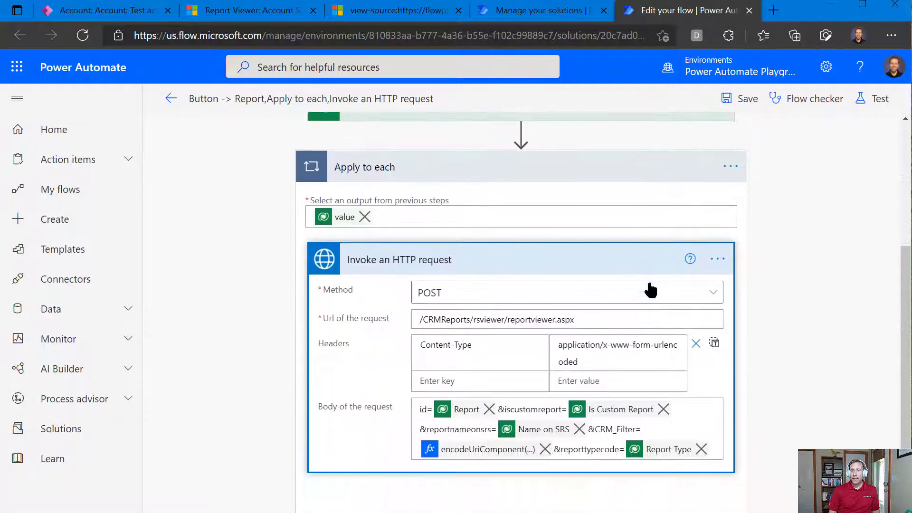
pyautogui.scroll(4, 763, 279)
pyautogui.scroll(-2, 815, 342)
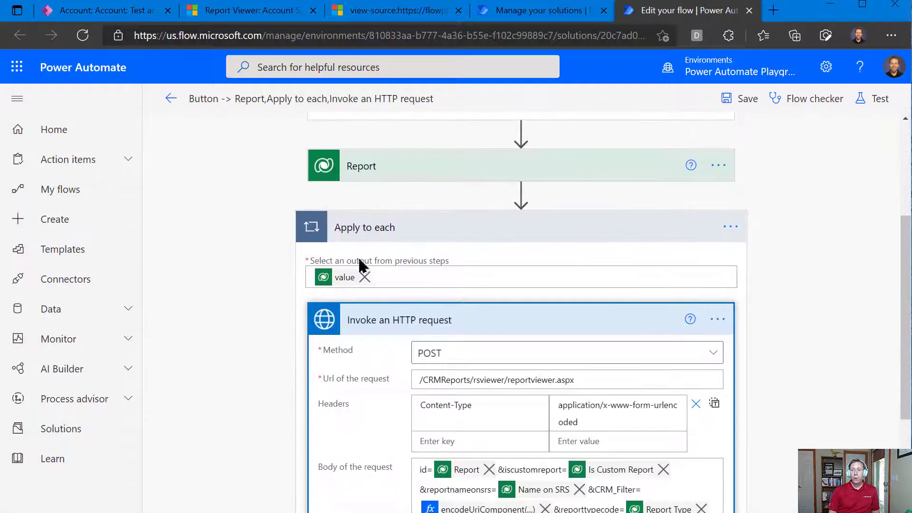
pyautogui.click(718, 319)
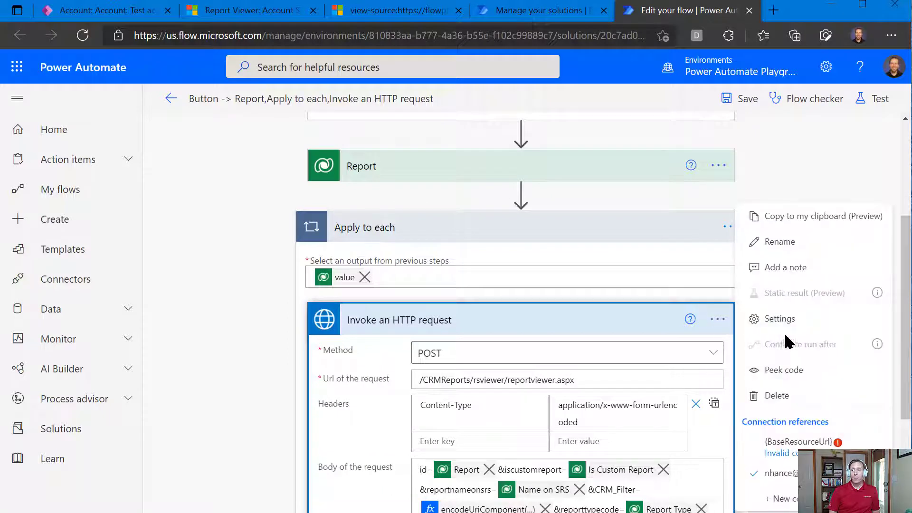
pyautogui.click(760, 243)
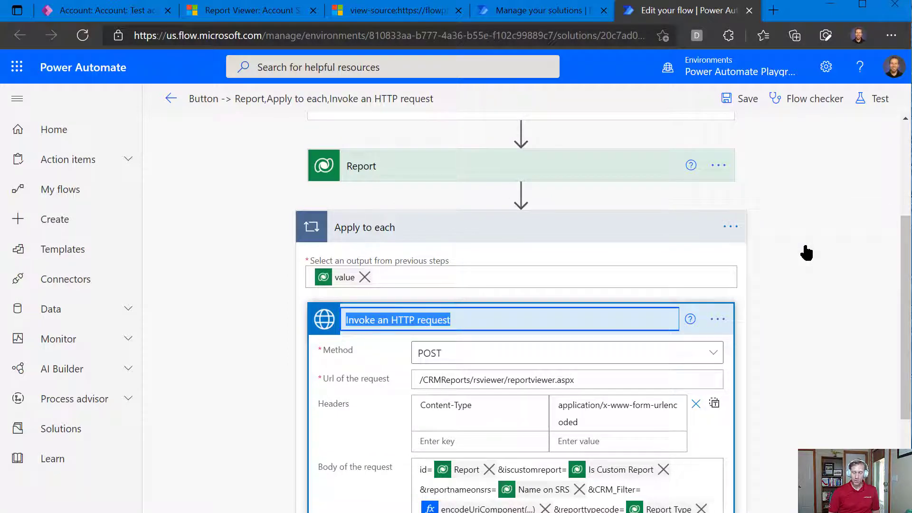
pyautogui.write('HTTP - POST Report Viewer')
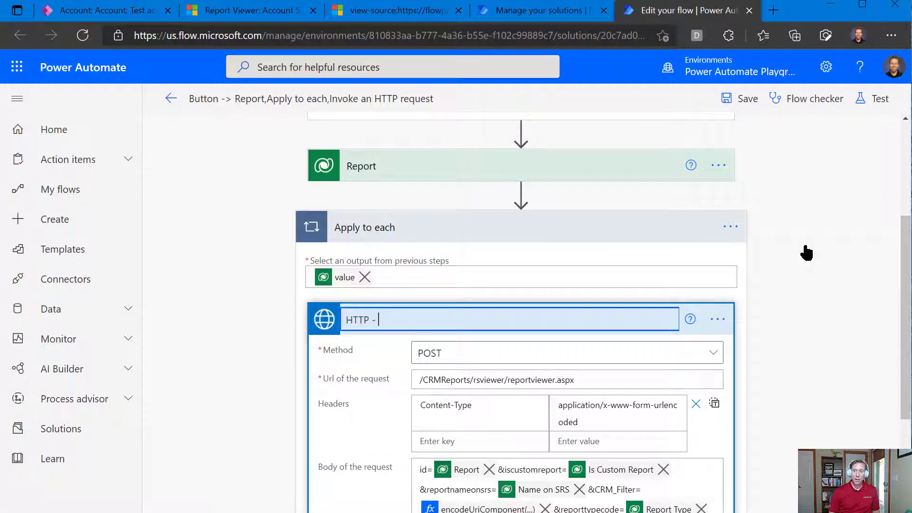
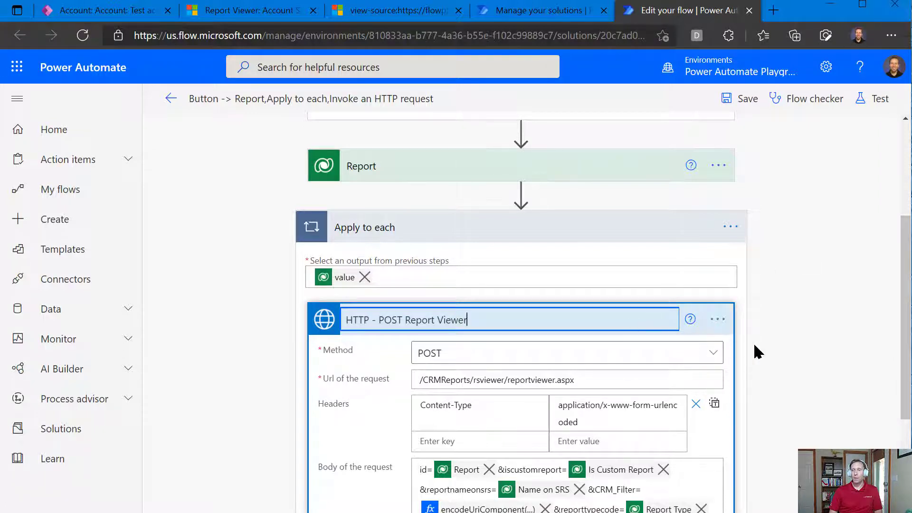
pyautogui.click(736, 366)
# Step: Add a Data Operation Compose action after HTTP - POST Report Viewer inside the Apply to each loop
pyautogui.scroll(-3, 497, 368)
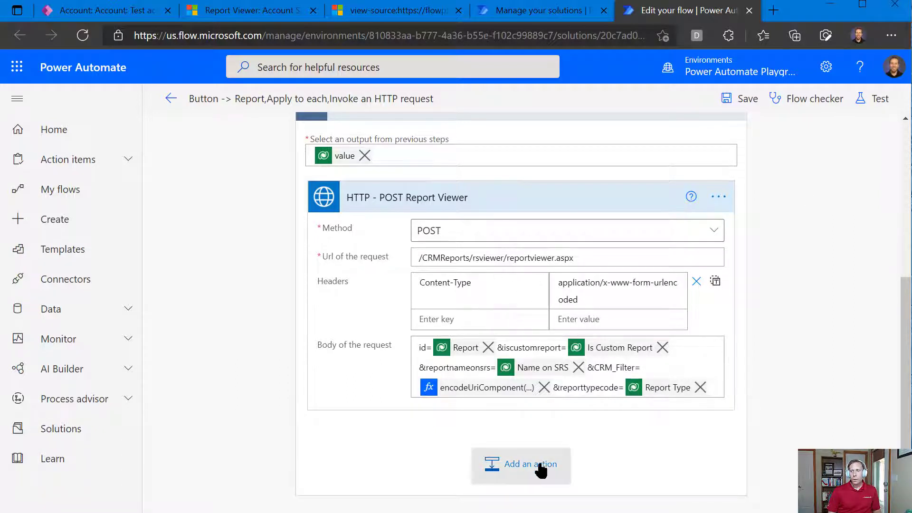
pyautogui.click(510, 464)
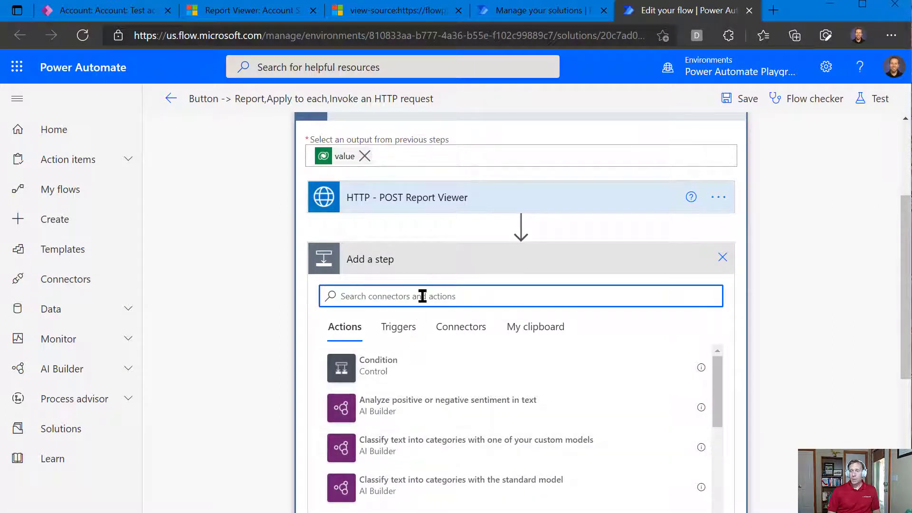
pyautogui.write('comps')
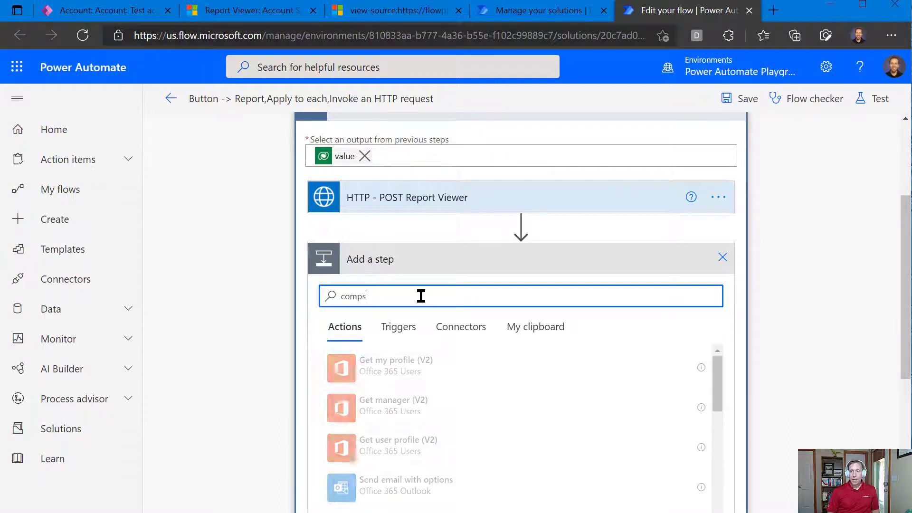
pyautogui.press('BackSpace')
pyautogui.write('ose')
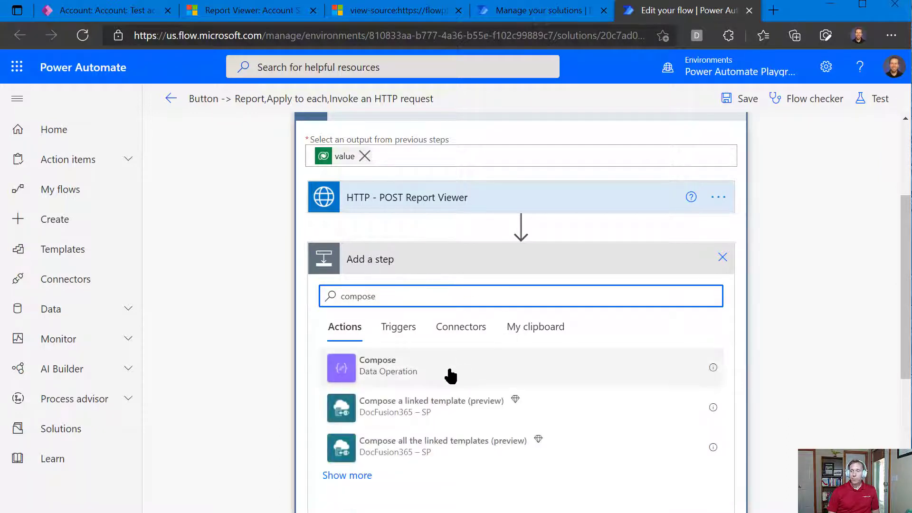
pyautogui.click(447, 373)
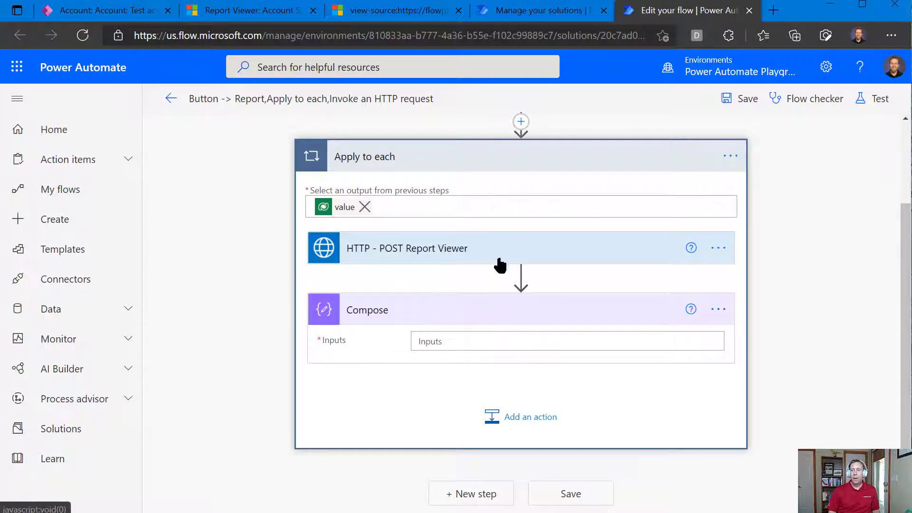
# Step: Open the expression editor for the Compose action's Inputs
pyautogui.click(468, 340)
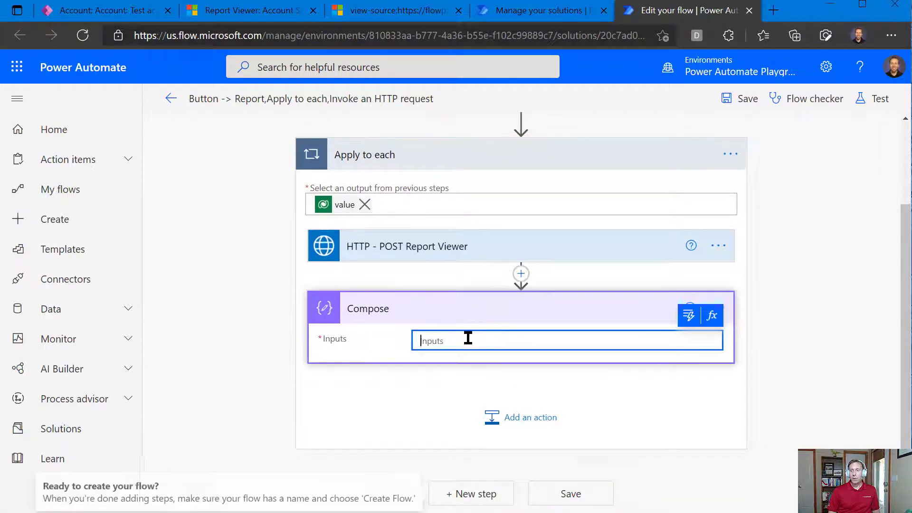
pyautogui.click(716, 317)
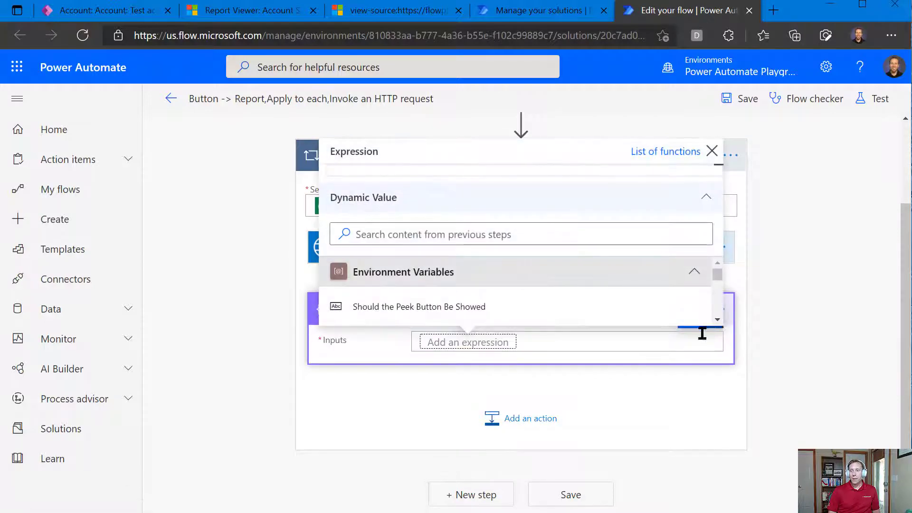
pyautogui.scroll(3, 387, 509)
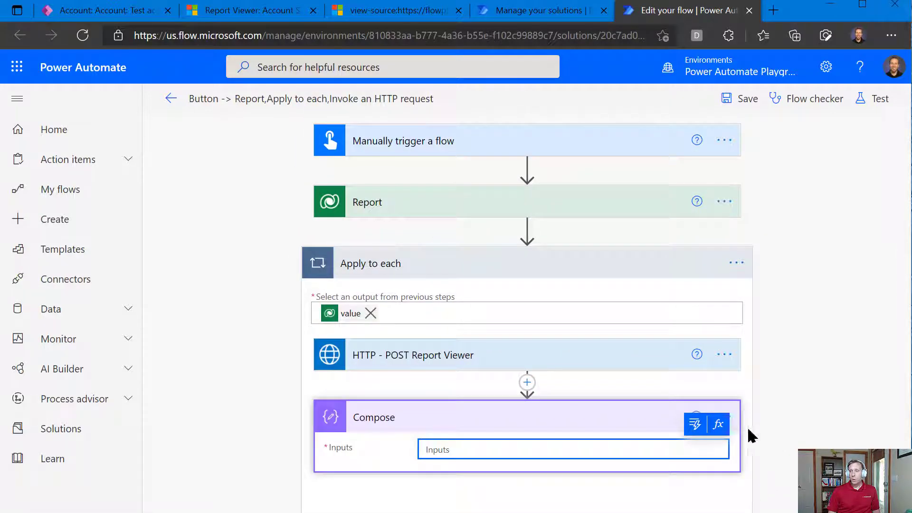
pyautogui.click(726, 419)
pyautogui.click(682, 448)
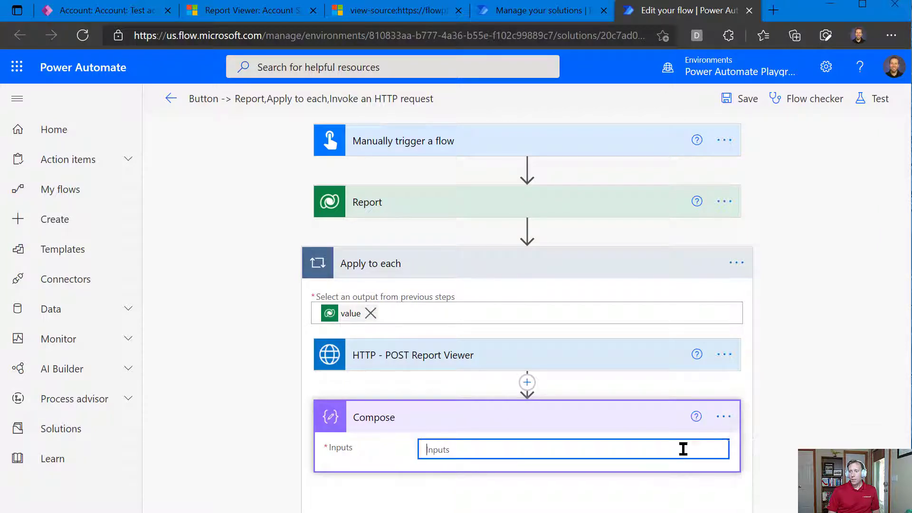
pyautogui.click(717, 423)
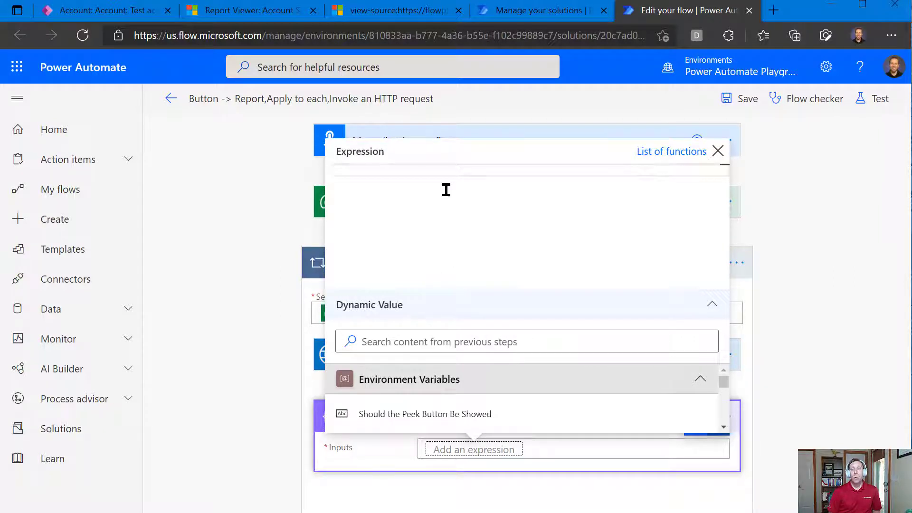
# Step: Check the PdfDownloadUrl key and its path in the report viewer's page source, and return to the flow's expression editor
pyautogui.hotkey('ctrl', 'shift', 'Tab')
pyautogui.hotkey('ctrl', 'shift', 'Tab')
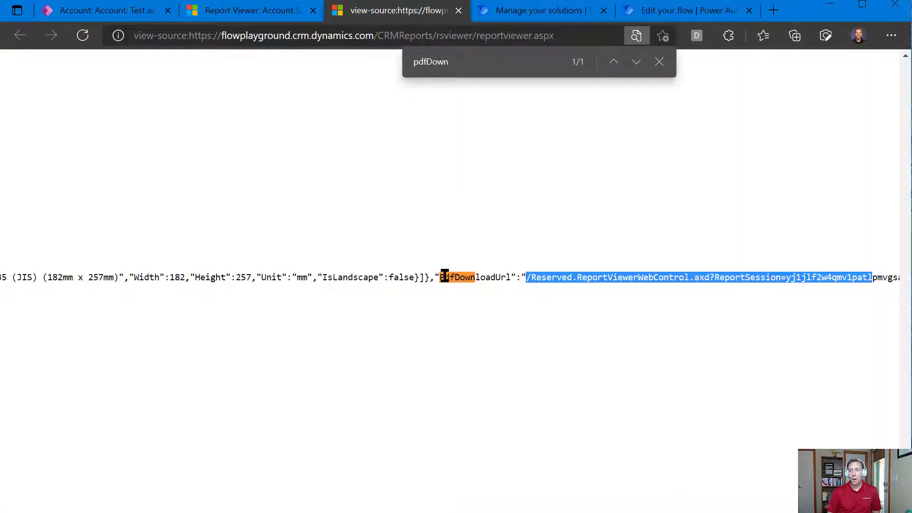
pyautogui.click(651, 14)
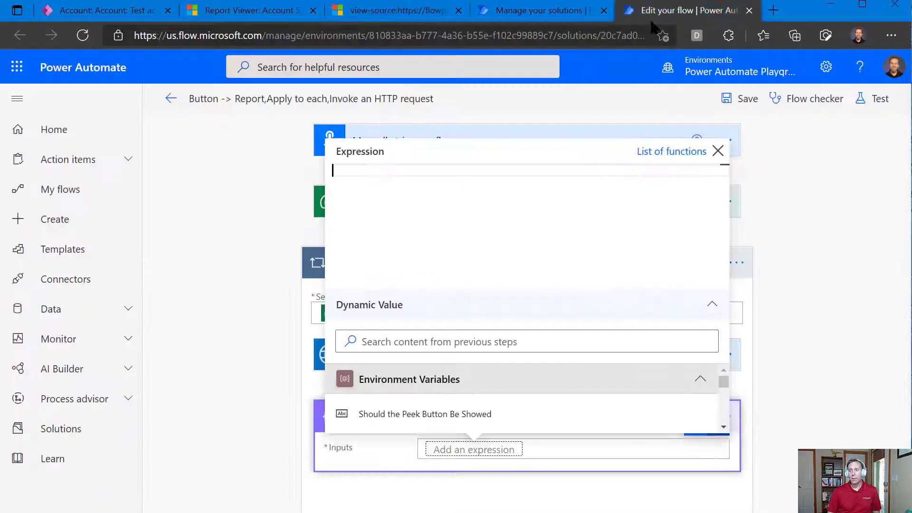
# Step: Begin the Compose expression with add() enclosing a nested indexOf() on its own lines, and start searching dynamic content for its first argument
pyautogui.click(410, 172)
pyautogui.write('add(')
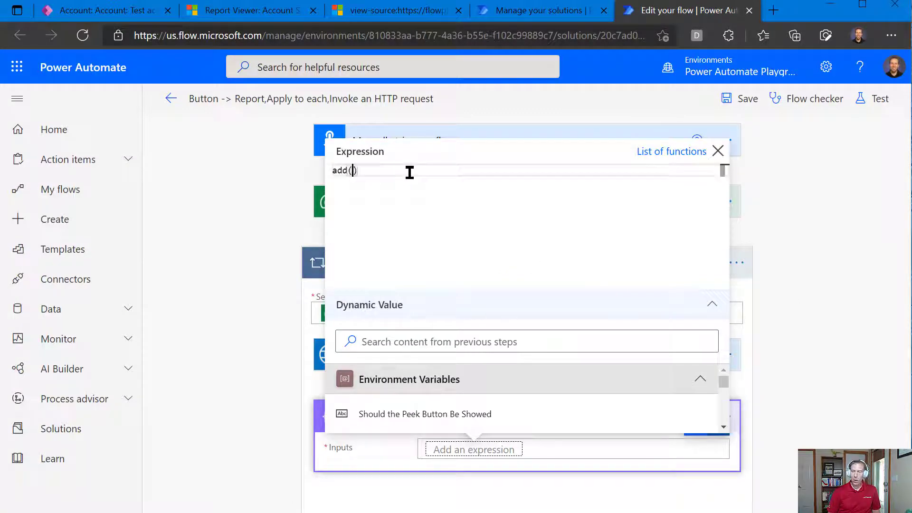
pyautogui.press('Return')
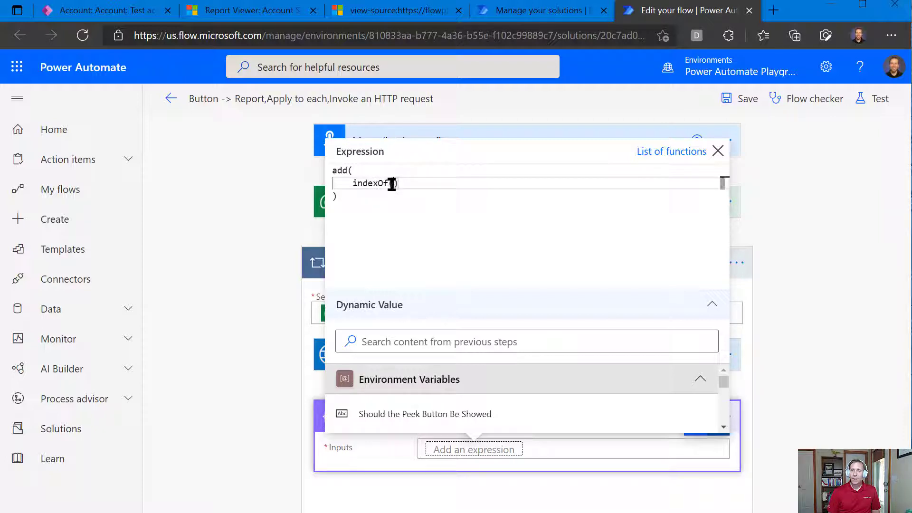
pyautogui.write('(')
pyautogui.press('Return')
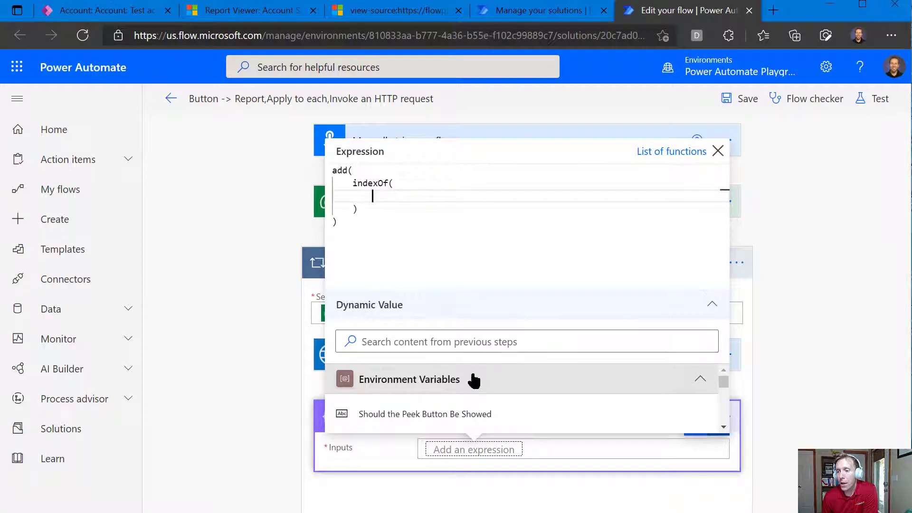
pyautogui.click(500, 342)
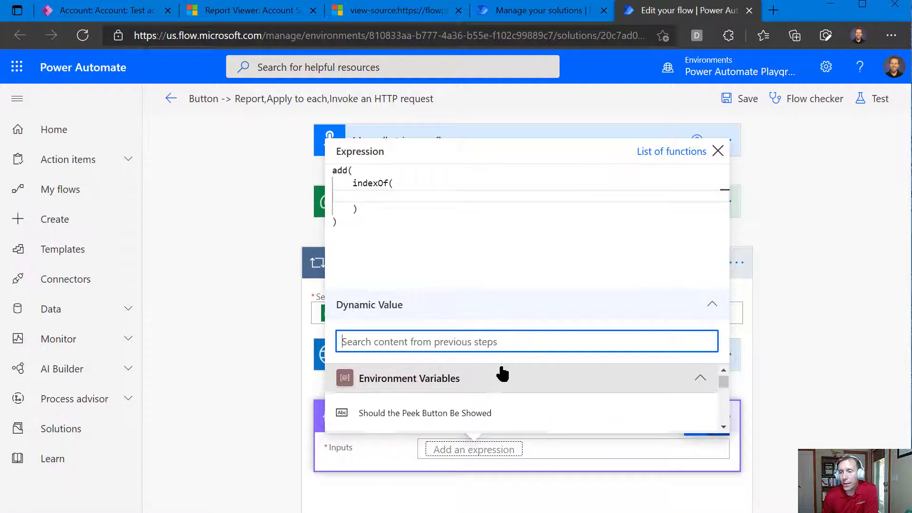
# Step: Fill the indexOf arguments with the HTTP - POST Report Viewer body and the search text '"PdfDownloadUrl":"', then close the function
pyautogui.click(700, 378)
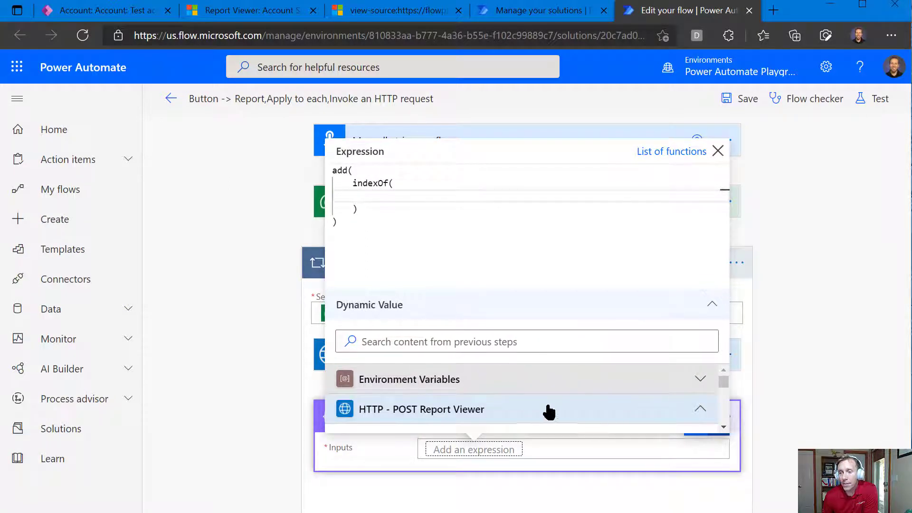
pyautogui.scroll(-1, 433, 414)
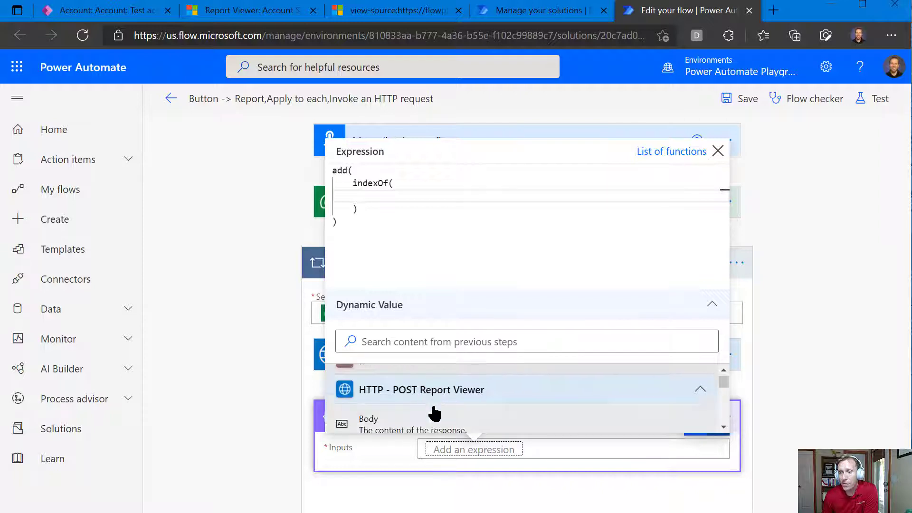
pyautogui.click(405, 413)
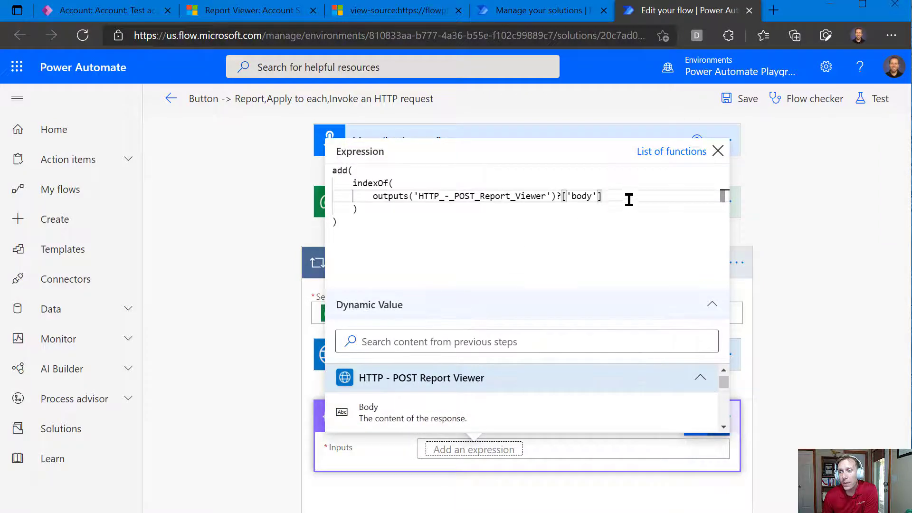
pyautogui.write(',')
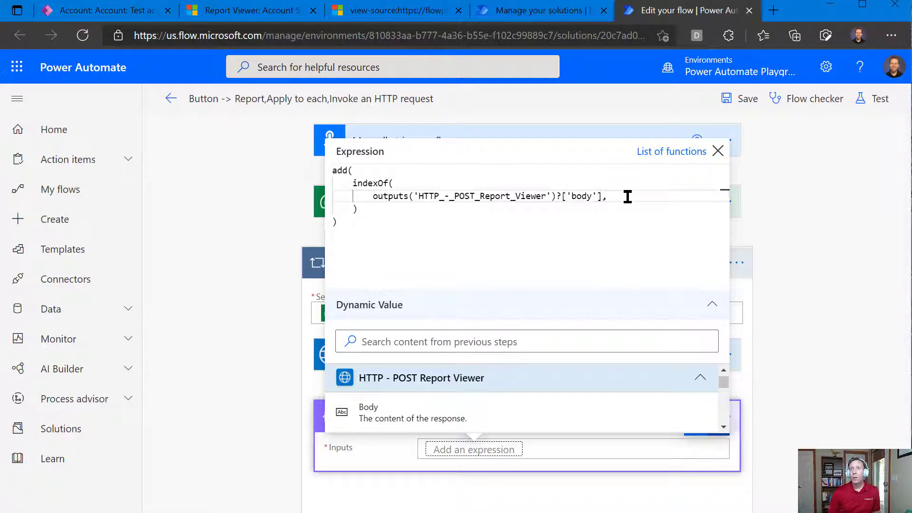
pyautogui.press('Return')
pyautogui.write('\'"PdfDownloadUrl":')
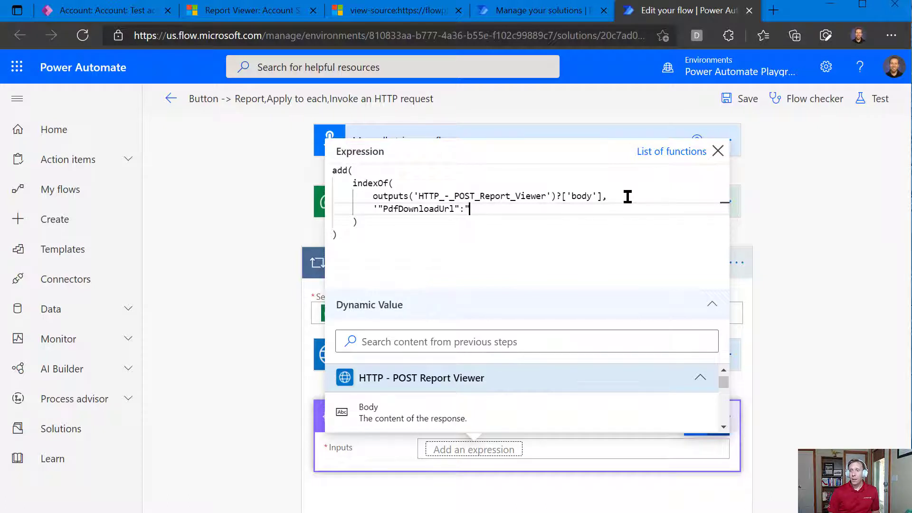
pyautogui.write(')')
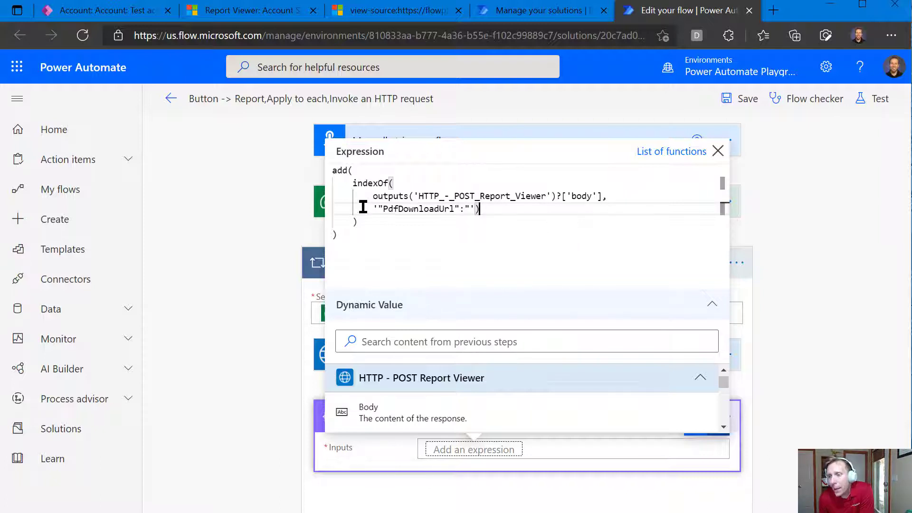
# Step: Check the spelling and quoting of the PdfDownloadUrl key in the report viewer's page source, then return to the flow
pyautogui.click(399, 10)
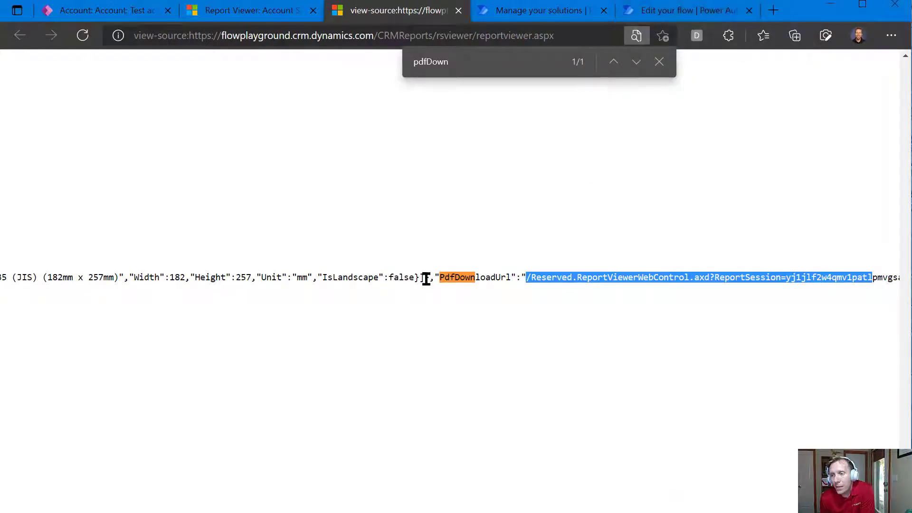
pyautogui.click(687, 11)
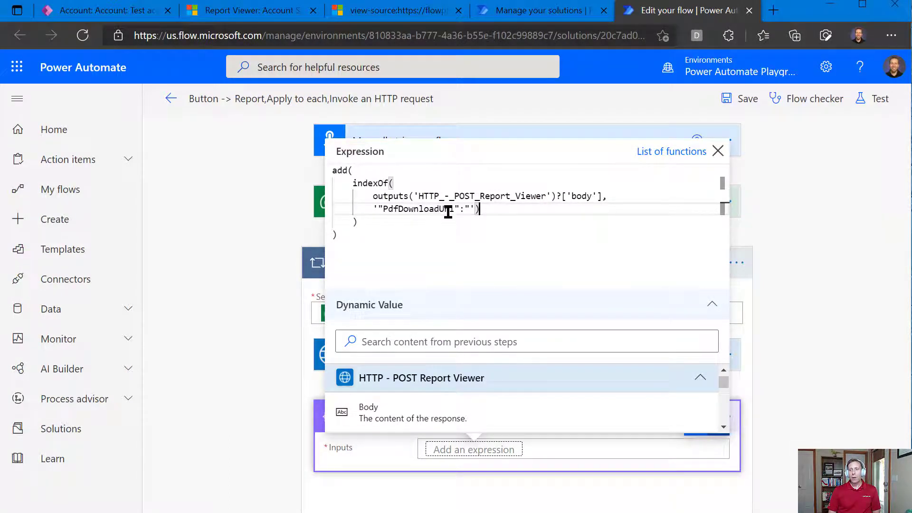
pyautogui.write(',')
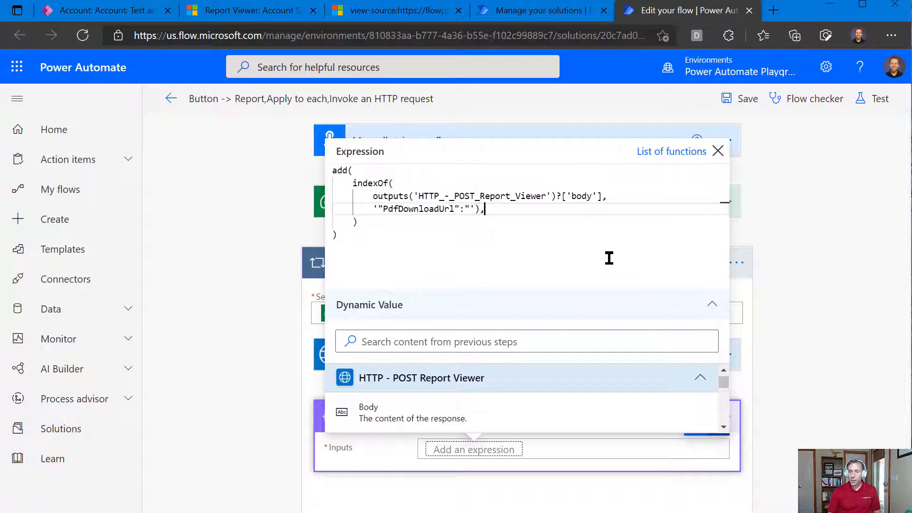
pyautogui.press('BackSpace')
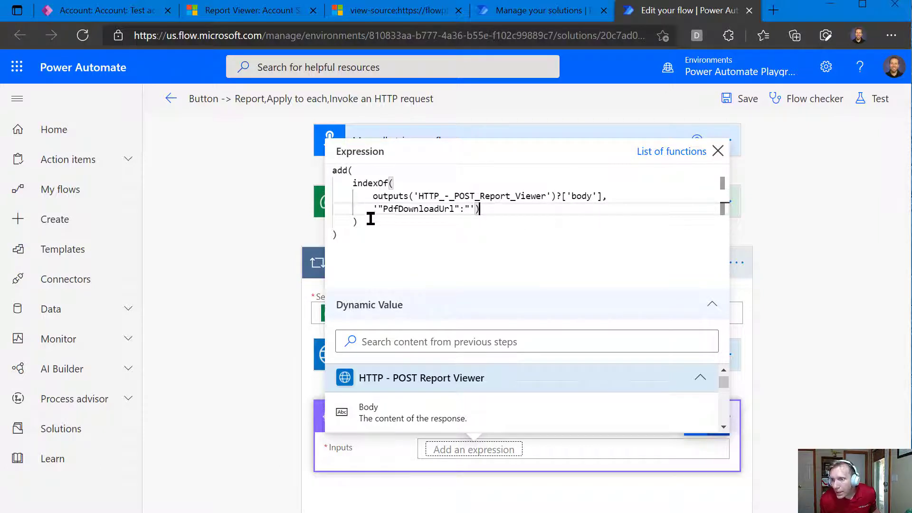
# Step: Add 18 as the second argument of the add function and remove the surplus closing parenthesis from the expression
pyautogui.click(393, 223)
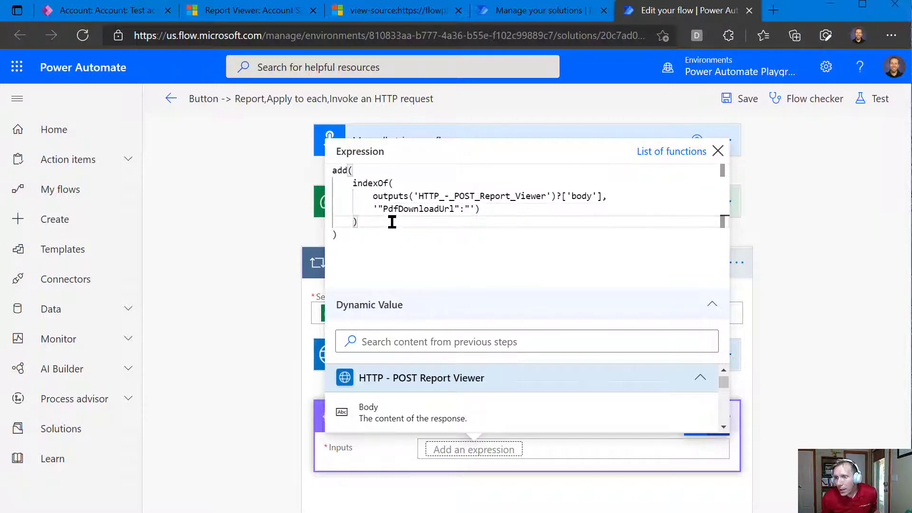
pyautogui.click(498, 214)
pyautogui.write(',')
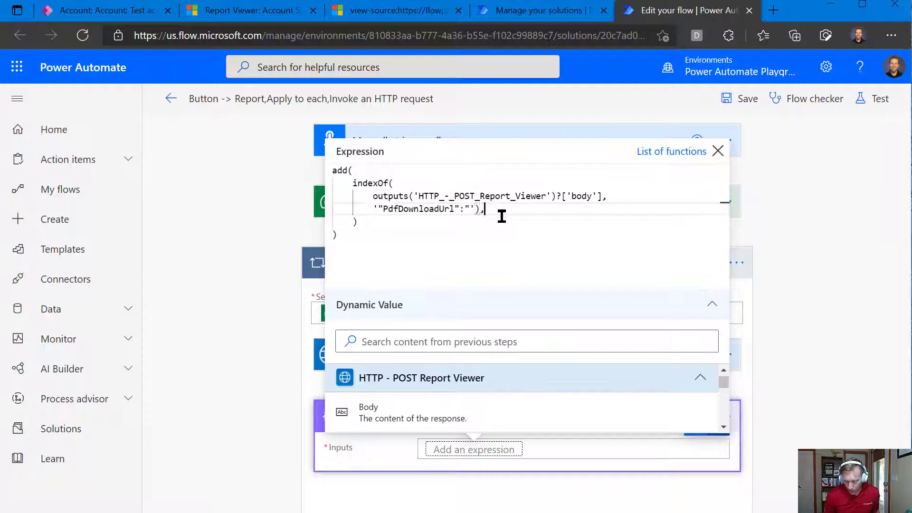
pyautogui.press('Return')
pyautogui.moveTo(379, 209); pyautogui.dragTo(465, 214)
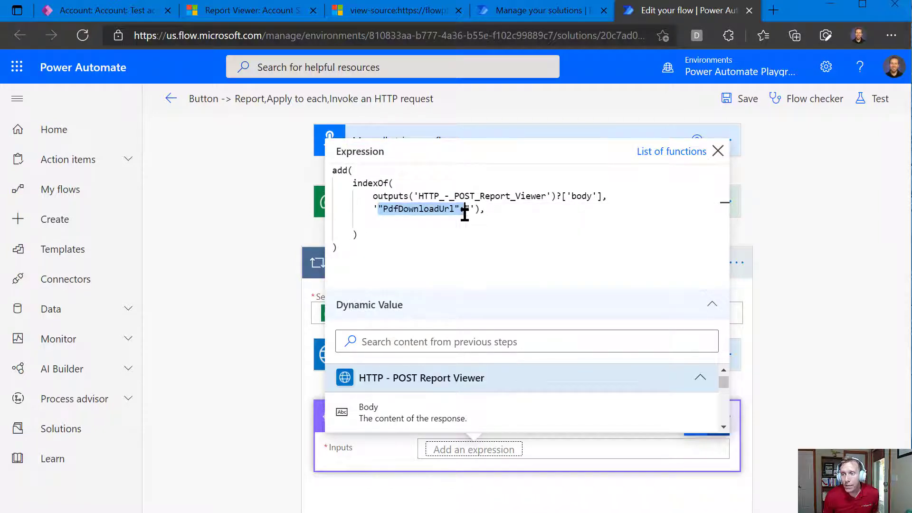
pyautogui.click(425, 223)
pyautogui.write('18')
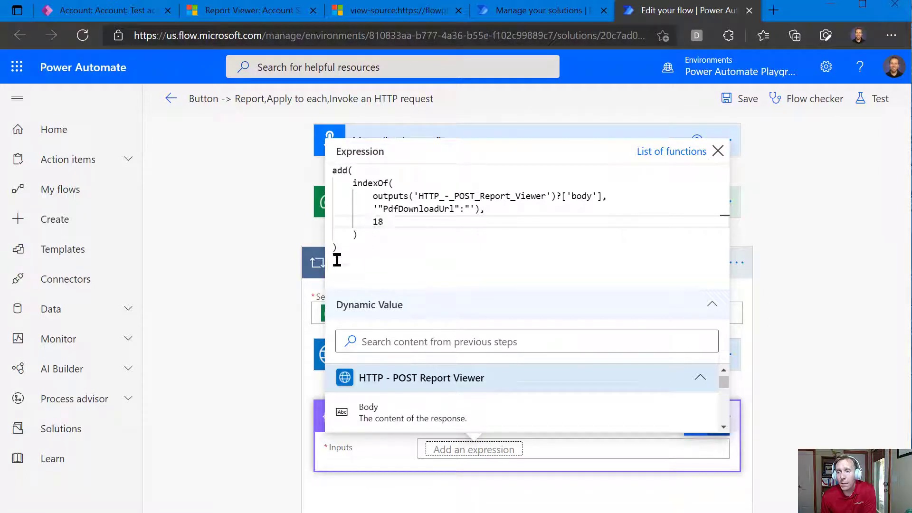
pyautogui.click(374, 248)
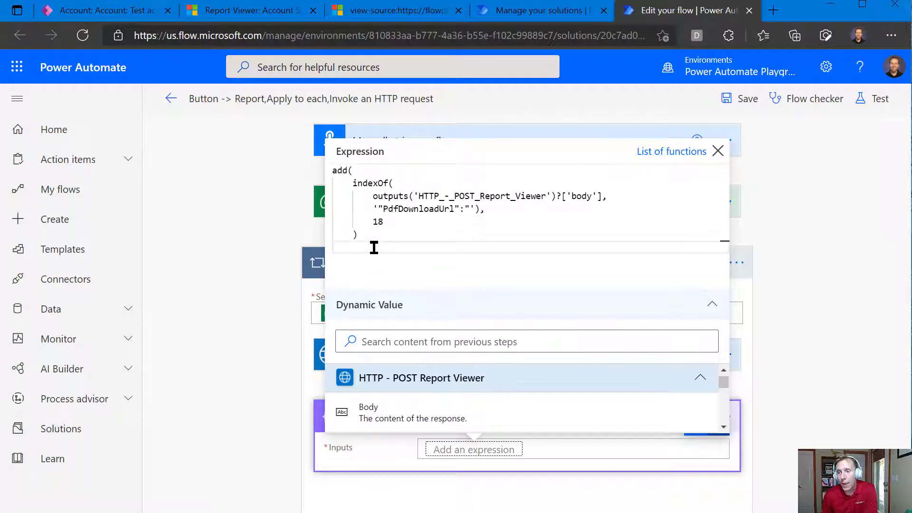
pyautogui.press('BackSpace')
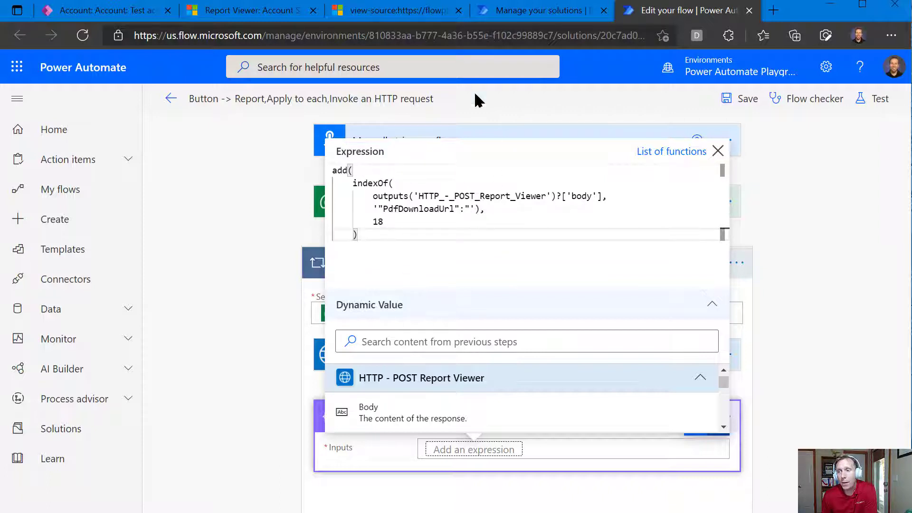
# Step: Examine the PdfDownloadUrl value in the report viewer's page source, from its first slash to its closing quote before PdfPreviewUrl
pyautogui.hotkey('ctrl', '3')
pyautogui.moveTo(531, 270); pyautogui.dragTo(538, 291)
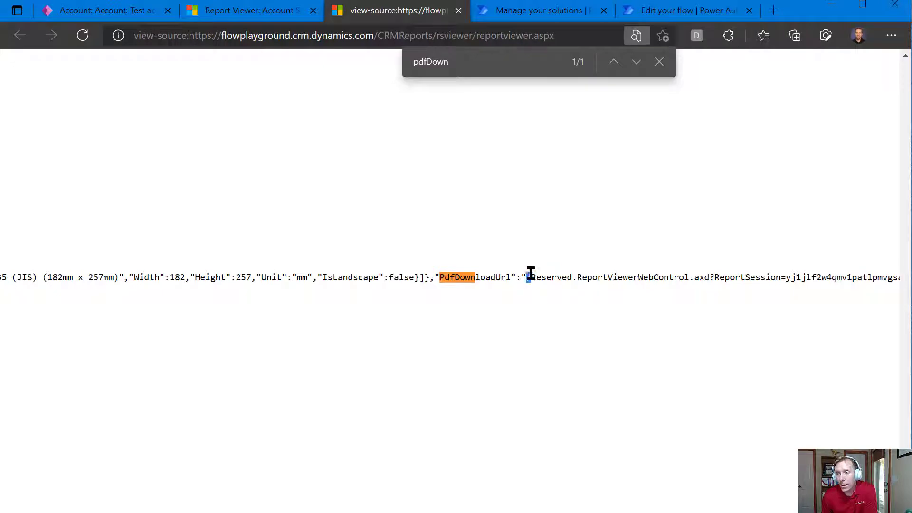
pyautogui.hscroll(3, 550, 279)
pyautogui.hscroll(12, 551, 282)
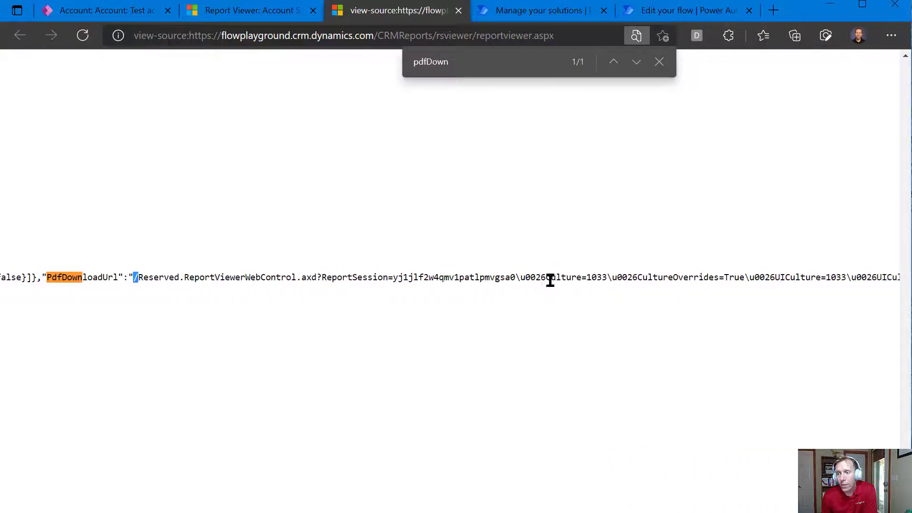
pyautogui.hscroll(12, 559, 294)
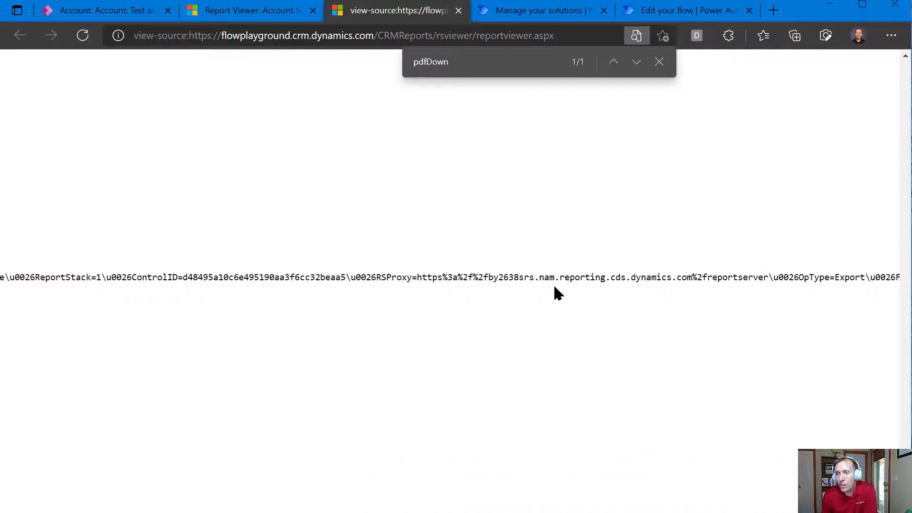
pyautogui.hscroll(4, 558, 293)
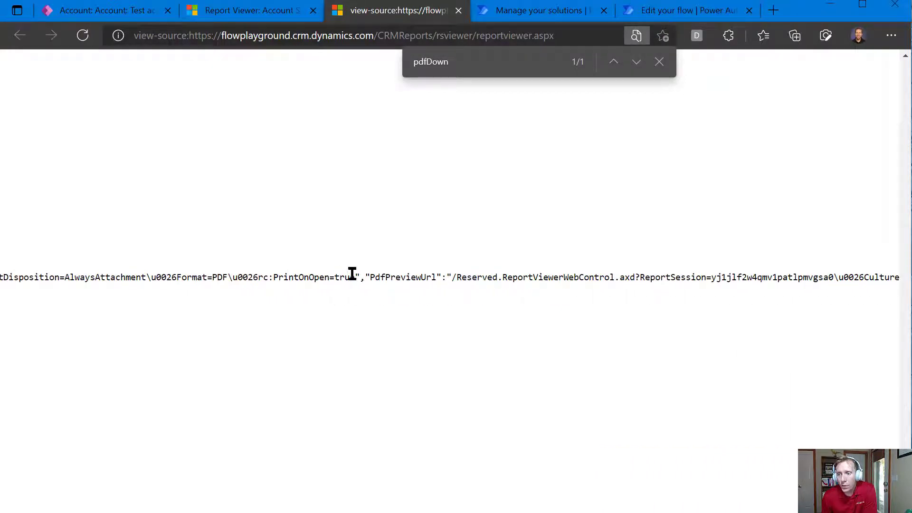
pyautogui.moveTo(355, 275)
pyautogui.mouseDown()
pyautogui.moveTo(436, 280)
pyautogui.moveTo(347, 274)
pyautogui.mouseUp()
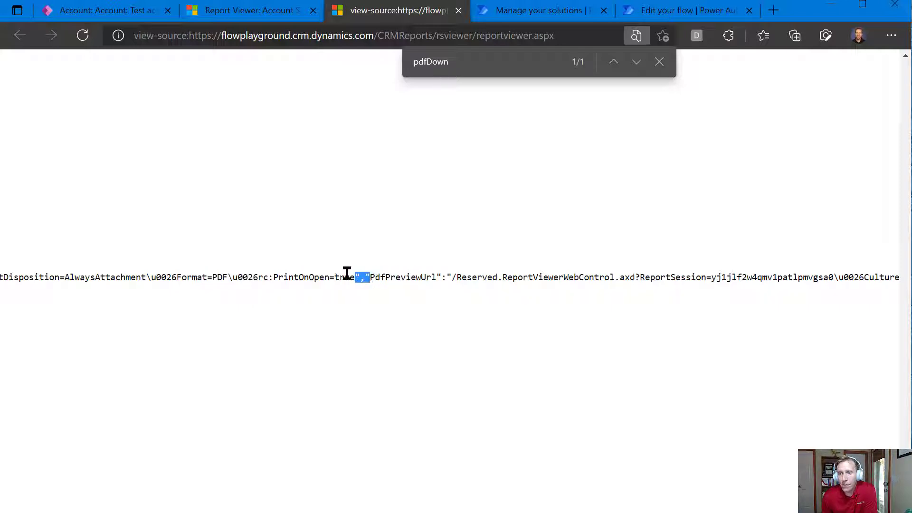
pyautogui.click(299, 275)
pyautogui.click(695, 10)
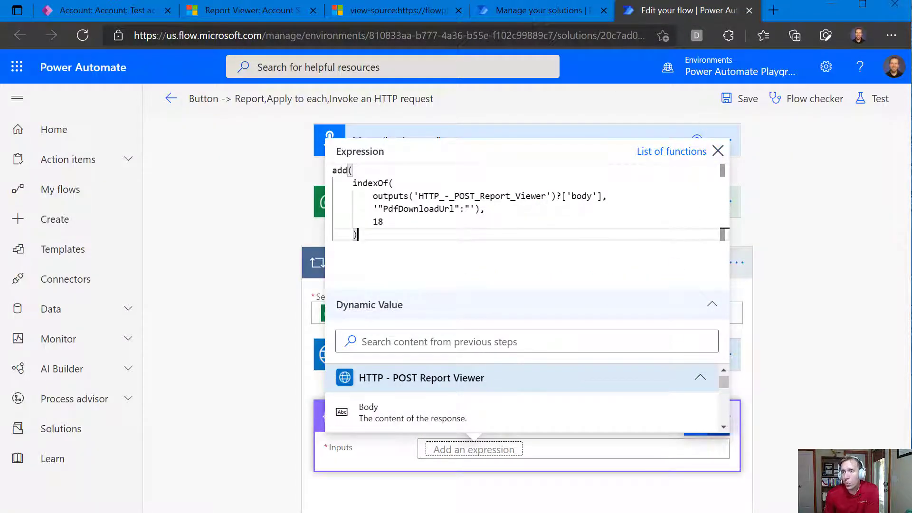
# Step: Apply the expression to the Compose action's inputs and rename the action as PDF Download Start - Index
pyautogui.click(718, 151)
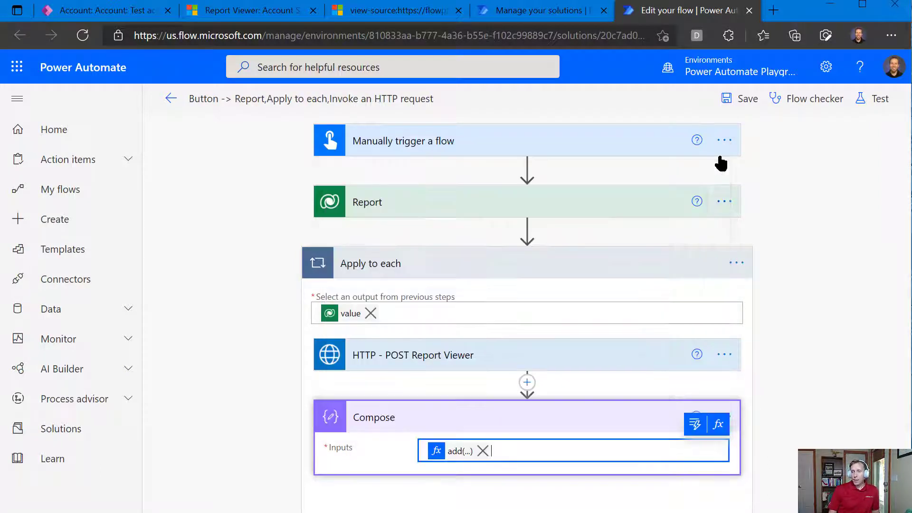
pyautogui.click(602, 412)
pyautogui.click(724, 417)
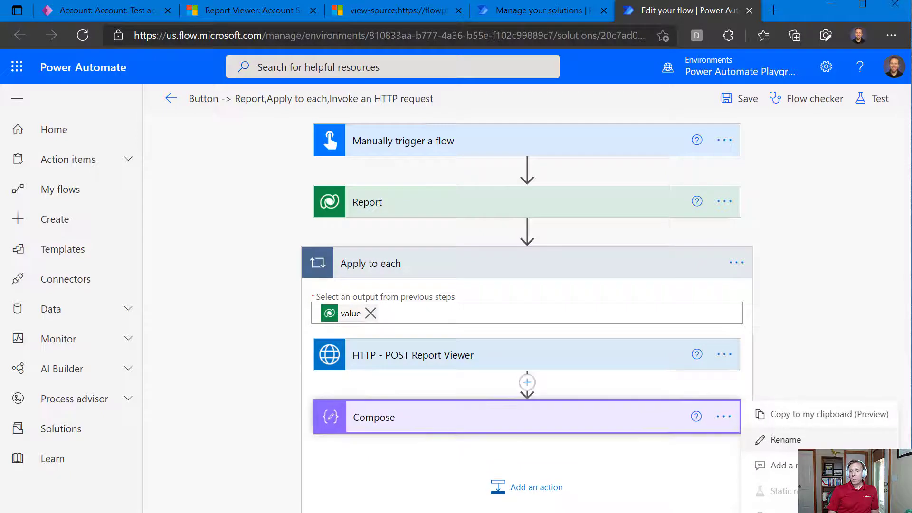
pyautogui.click(786, 440)
pyautogui.write('PDF')
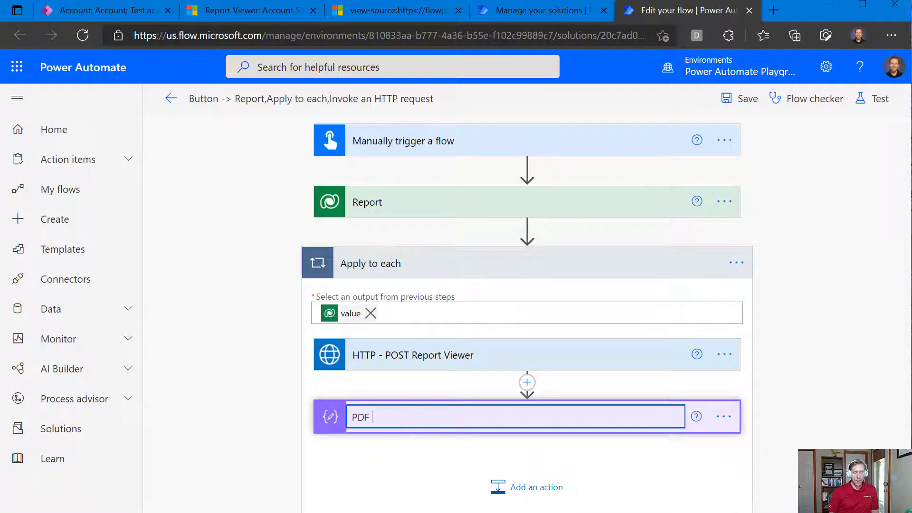
pyautogui.write(' Download Start - Index')
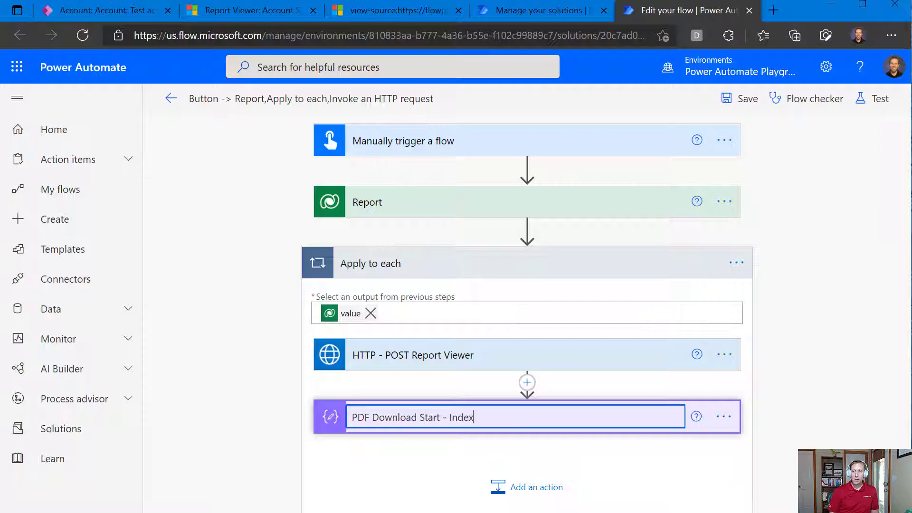
pyautogui.press('Return')
# Step: Add a Data Operation Compose action after PDF Download Start - Index inside the Apply to each loop
pyautogui.click(551, 488)
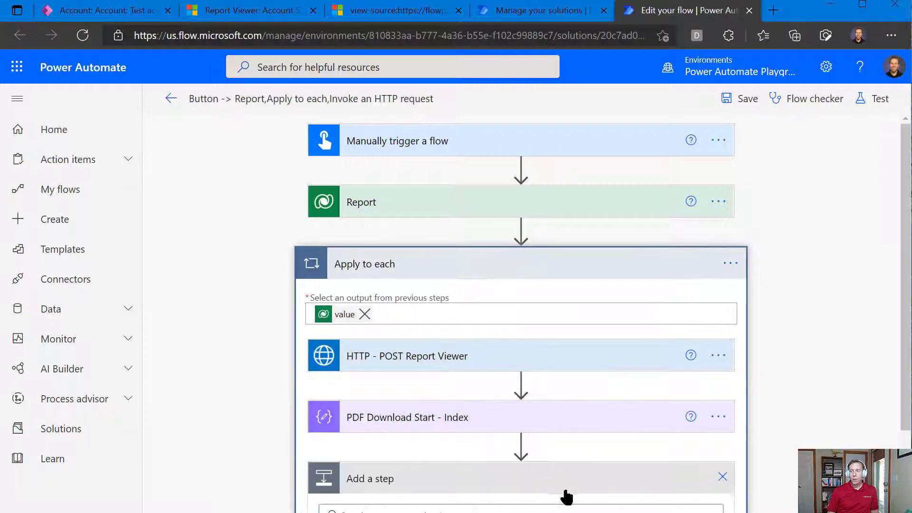
pyautogui.scroll(-5, 739, 401)
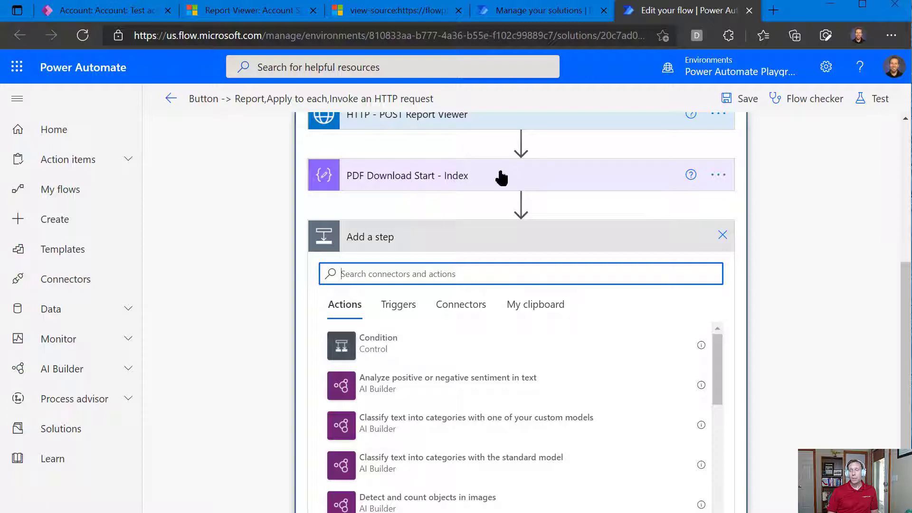
pyautogui.write('compose')
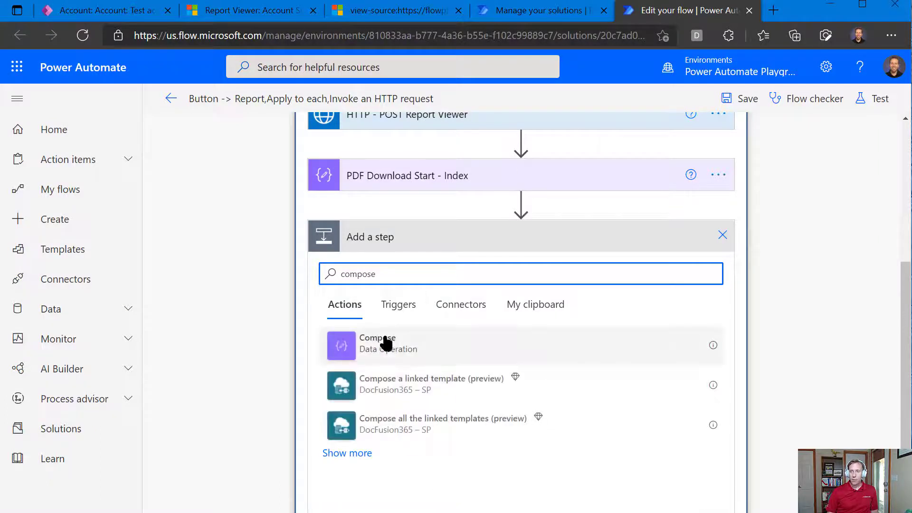
pyautogui.click(390, 343)
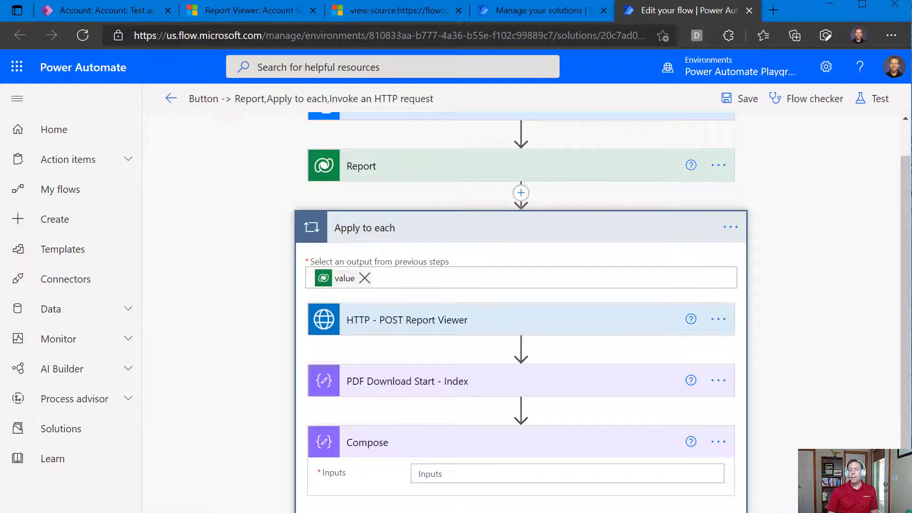
# Step: Examine in the page source where the PDF download URL ends and the PdfPreviewUrl key begins
pyautogui.click(371, 10)
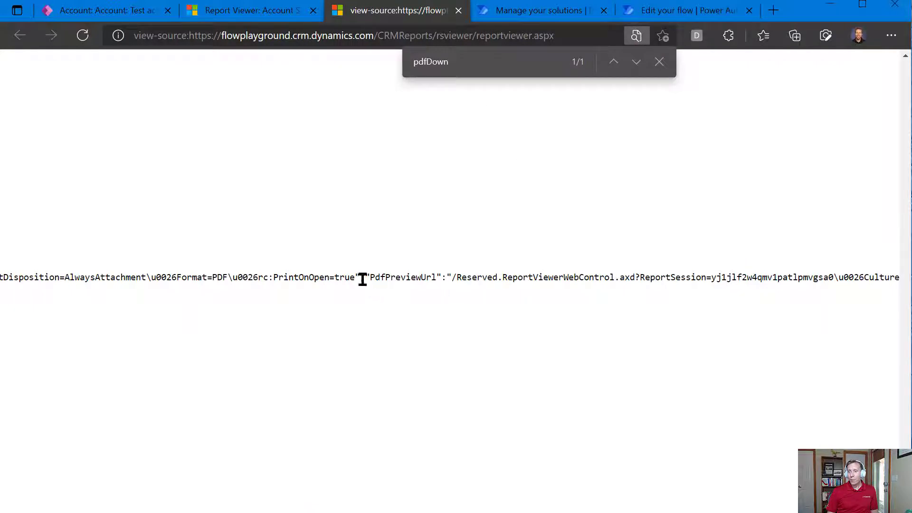
pyautogui.moveTo(359, 277); pyautogui.dragTo(436, 277)
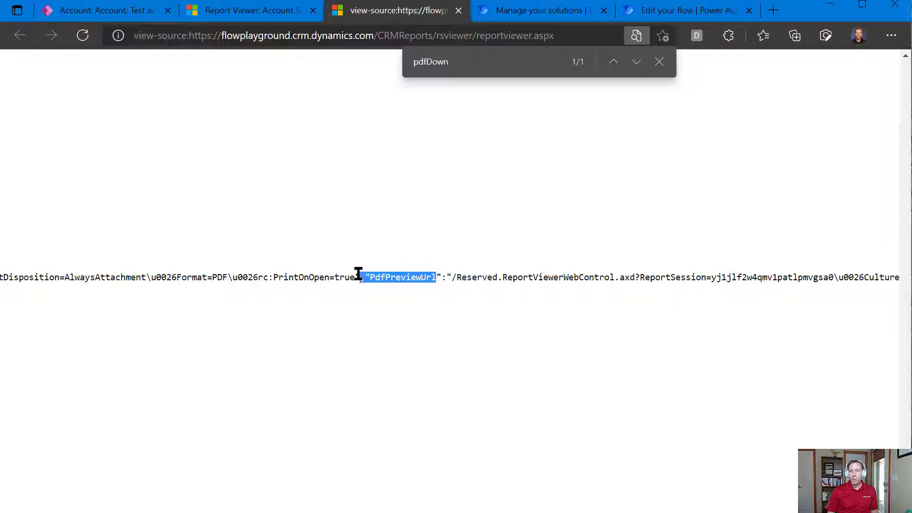
pyautogui.moveTo(355, 277); pyautogui.dragTo(139, 269)
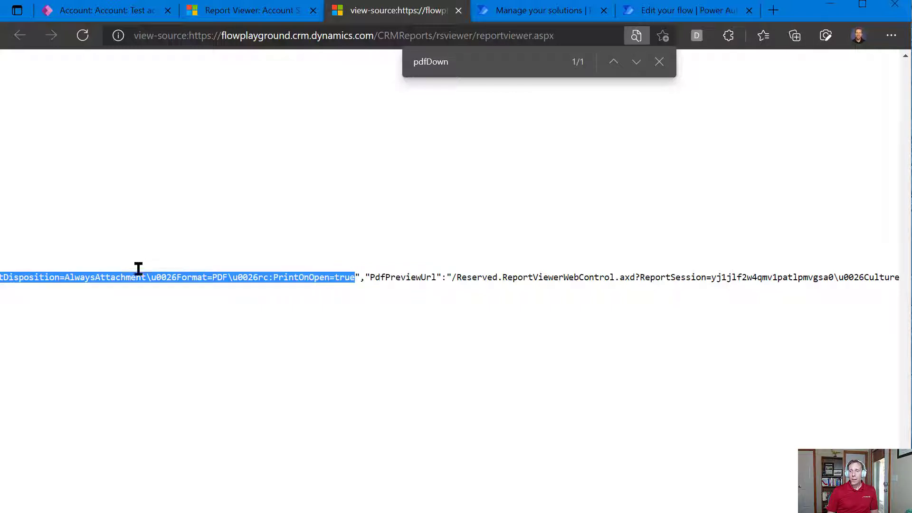
pyautogui.click(648, 11)
# Step: Start an expression in the new Compose action's inputs with an indexOf function nested as the first argument of sub
pyautogui.click(461, 475)
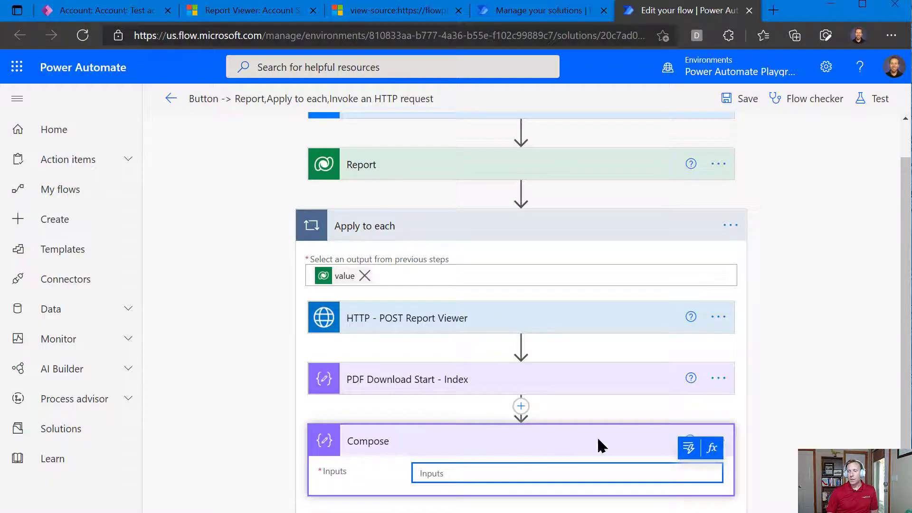
pyautogui.click(712, 448)
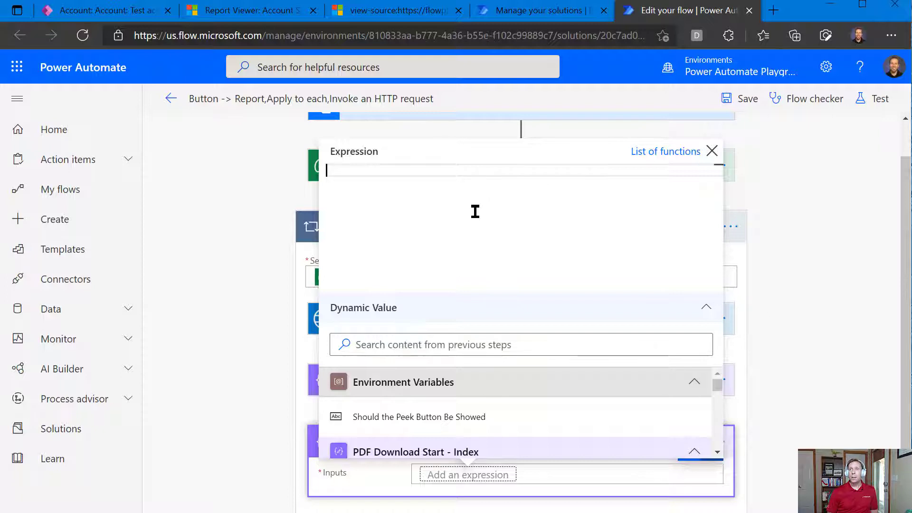
pyautogui.write('sub(')
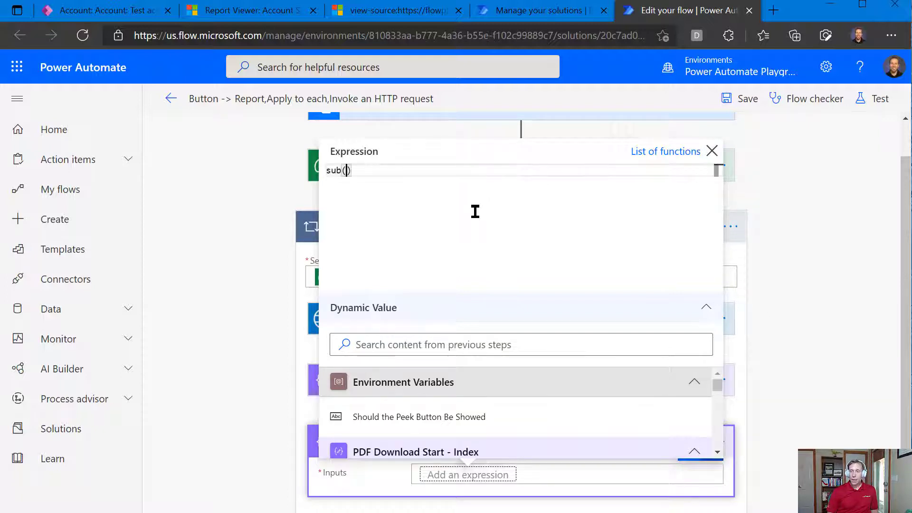
pyautogui.press('Return')
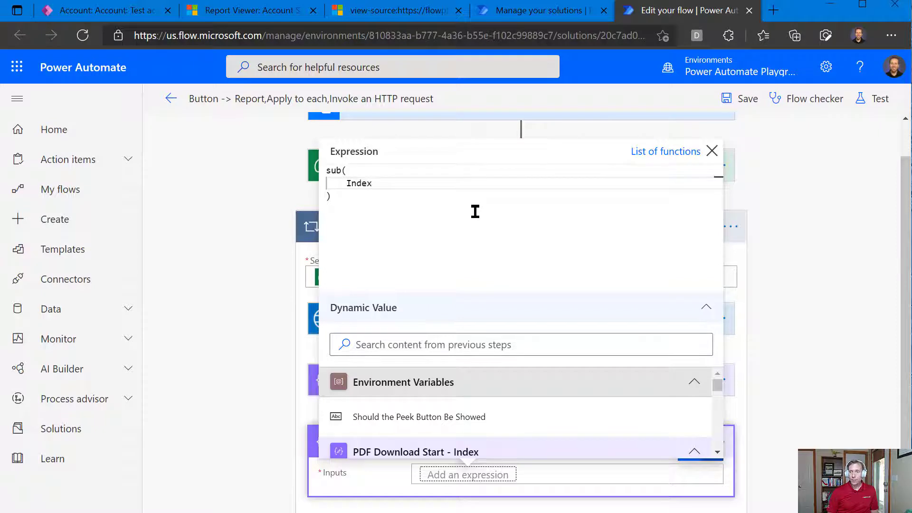
pyautogui.press('BackSpace')
pyautogui.press('BackSpace')
pyautogui.press('BackSpace')
pyautogui.write('indexOf(')
pyautogui.press('Return')
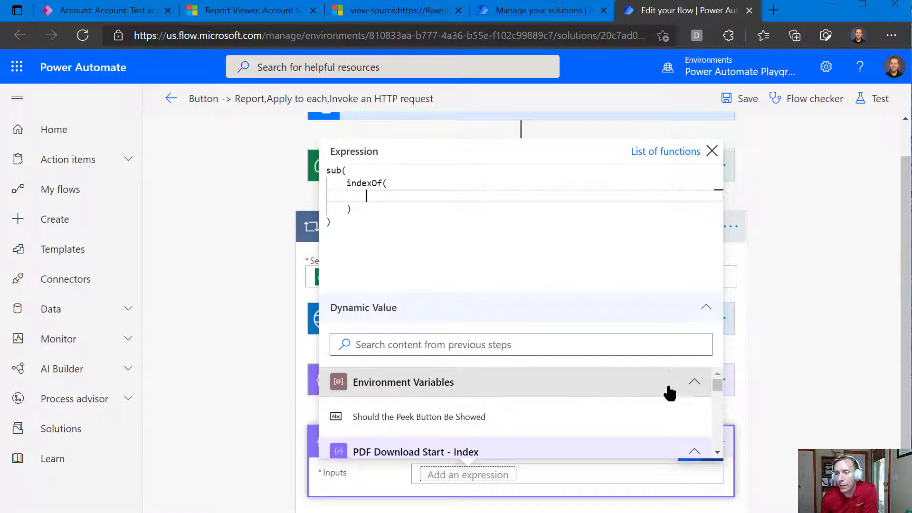
# Step: Insert the Body output of HTTP - POST Report Viewer as the first argument of indexOf
pyautogui.click(699, 381)
pyautogui.click(697, 410)
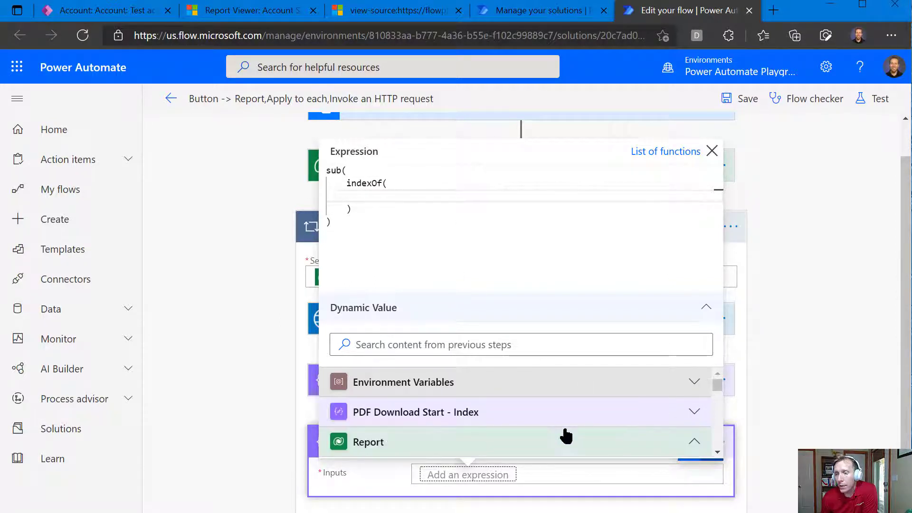
pyautogui.scroll(-1, 564, 434)
pyautogui.scroll(-3, 667, 434)
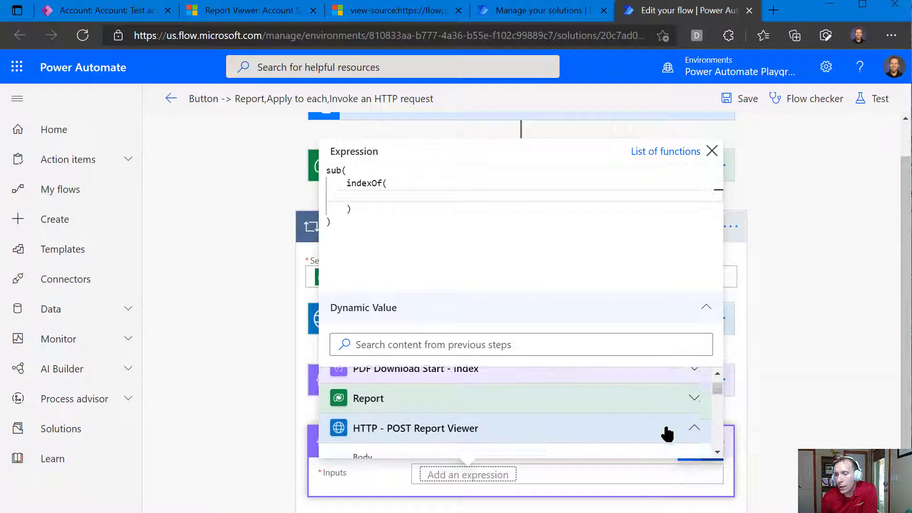
pyautogui.click(409, 432)
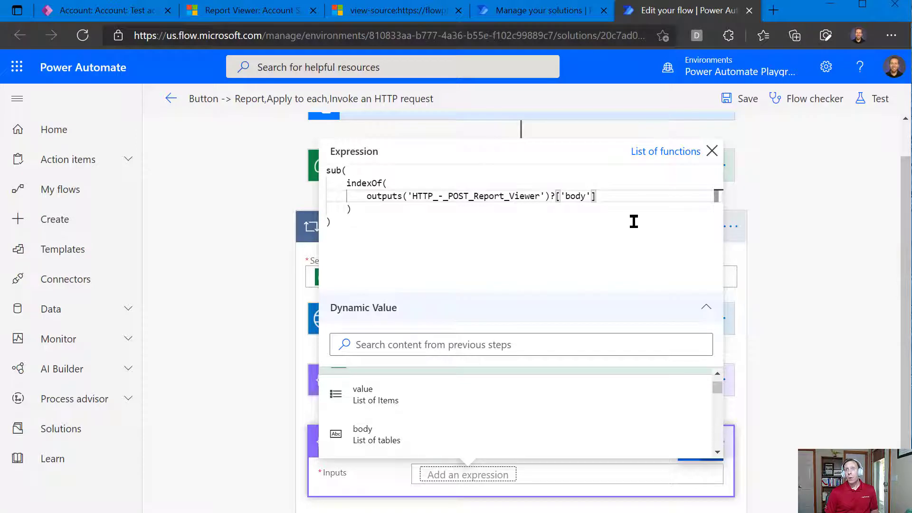
# Step: Make '","PdfPreviewUrl"' the search text of indexOf, copying the key name from the report viewer's page source and checking the quotes against it
pyautogui.write(',')
pyautogui.press('Return')
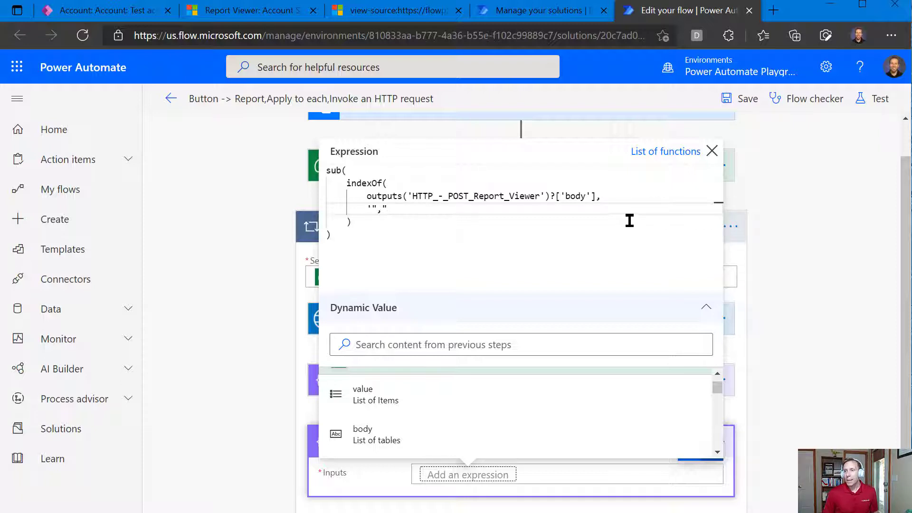
pyautogui.click(396, 10)
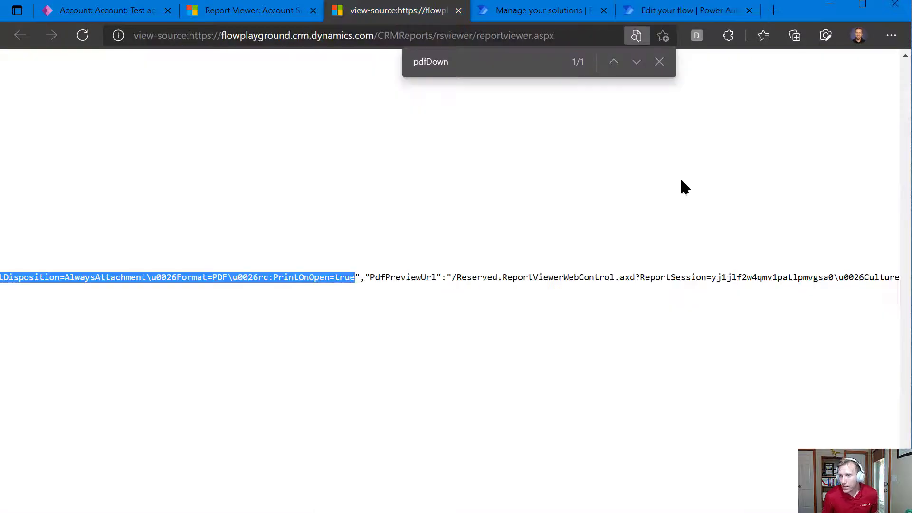
pyautogui.click(383, 277)
pyautogui.doubleClick(383, 277)
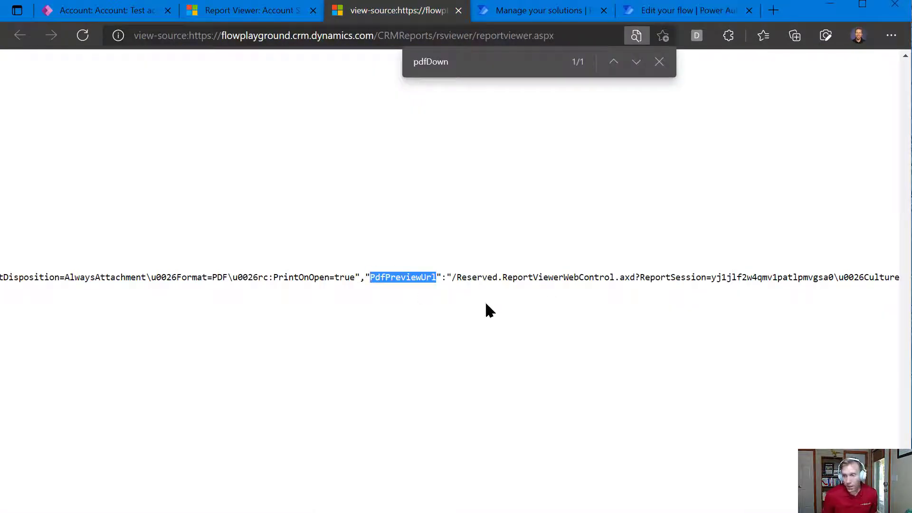
pyautogui.hotkey('ctrl', 'c')
pyautogui.click(667, 12)
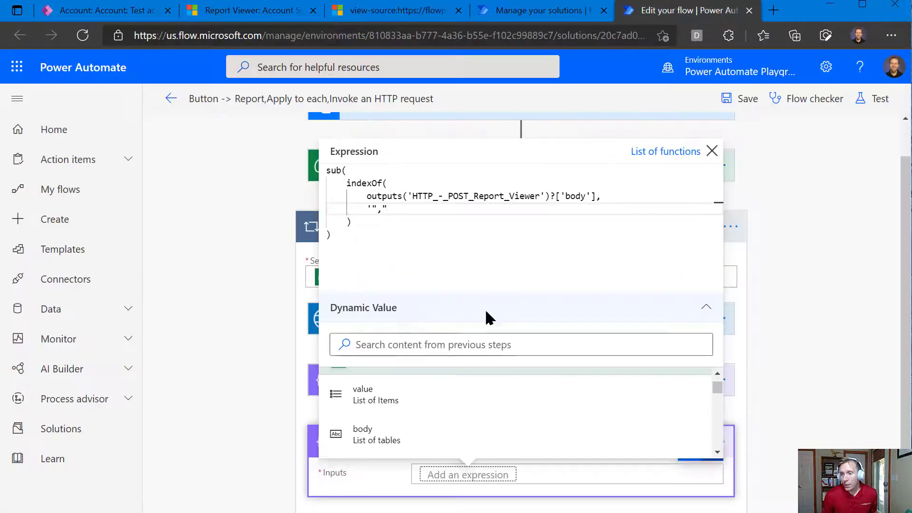
pyautogui.hotkey('ctrl', 'v')
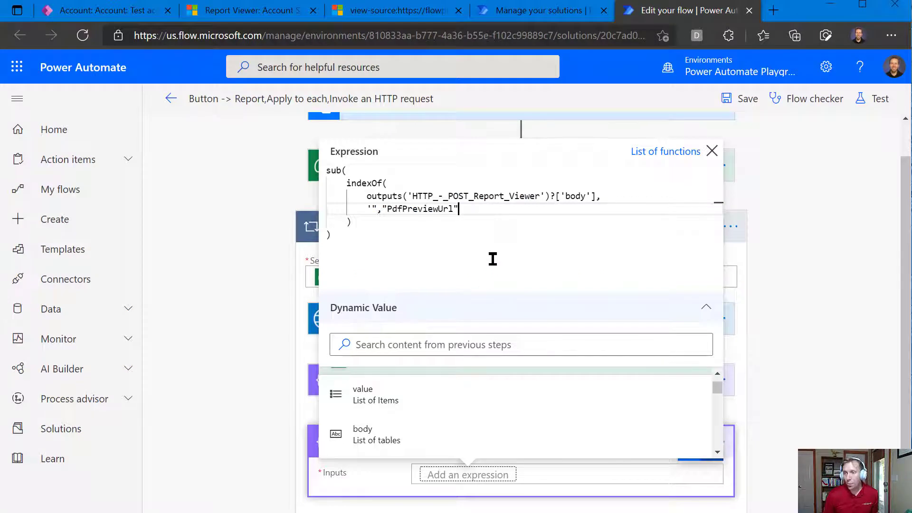
pyautogui.click(390, 10)
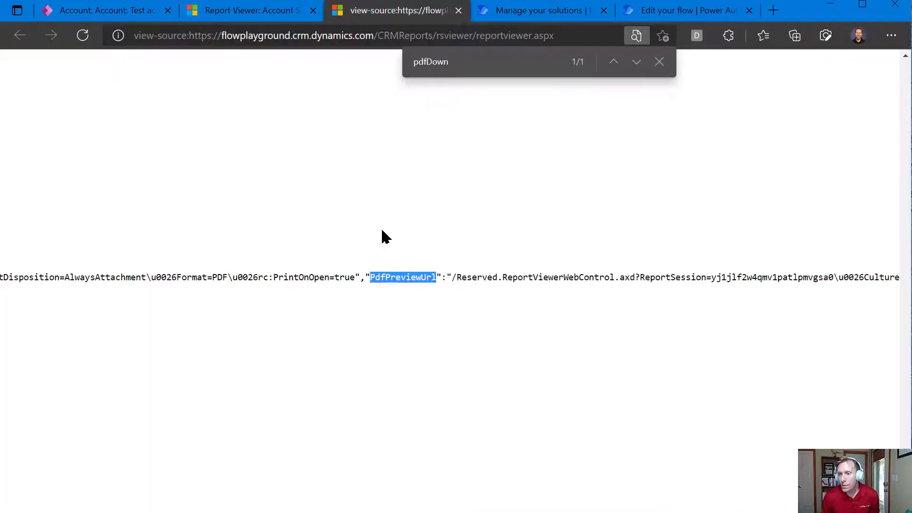
pyautogui.moveTo(356, 277); pyautogui.dragTo(435, 277)
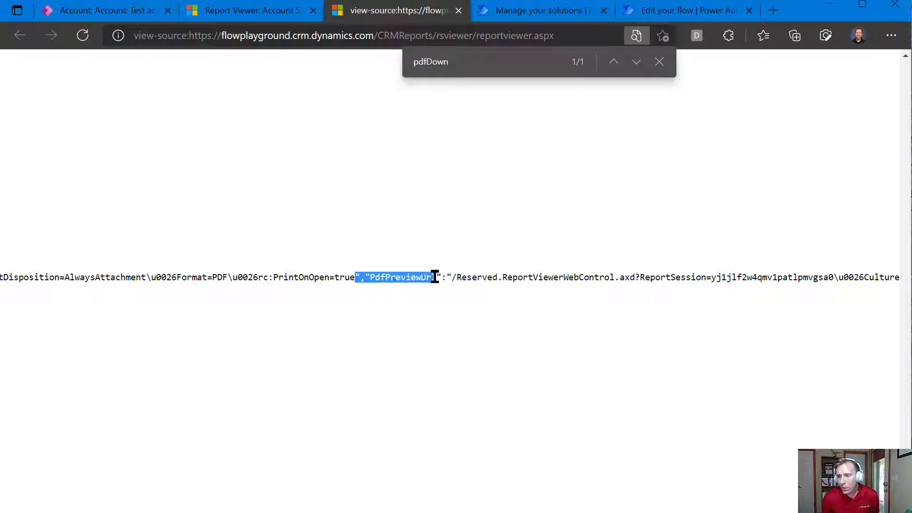
pyautogui.click(670, 11)
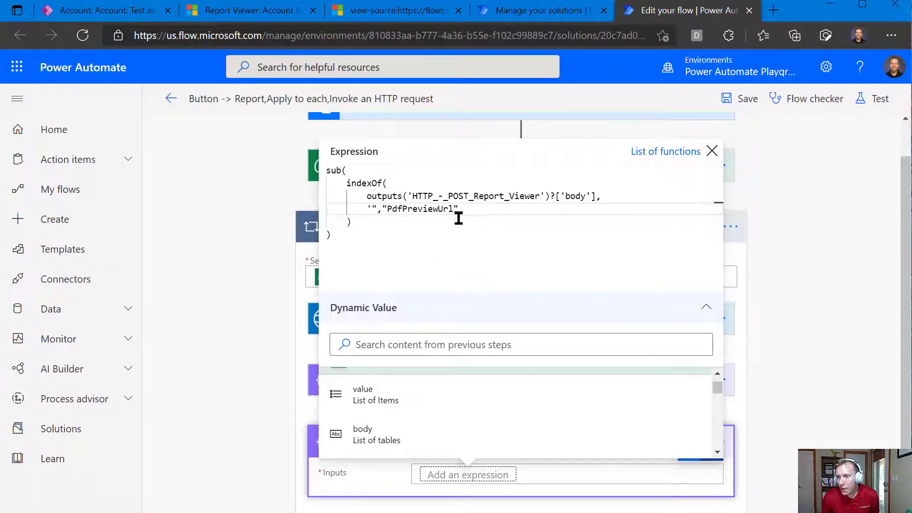
pyautogui.click(506, 217)
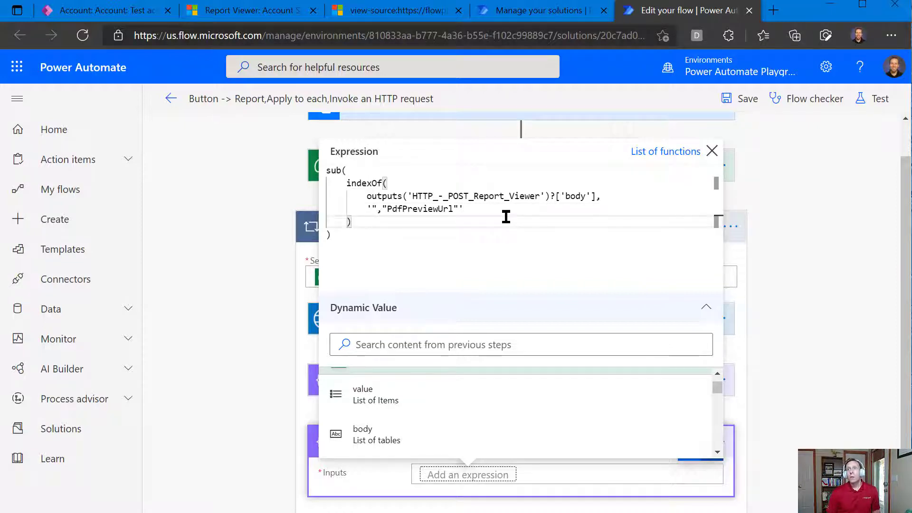
# Step: Add the PDF Download Start - Index output as the second argument of sub and apply the expression to the Compose inputs
pyautogui.write(',')
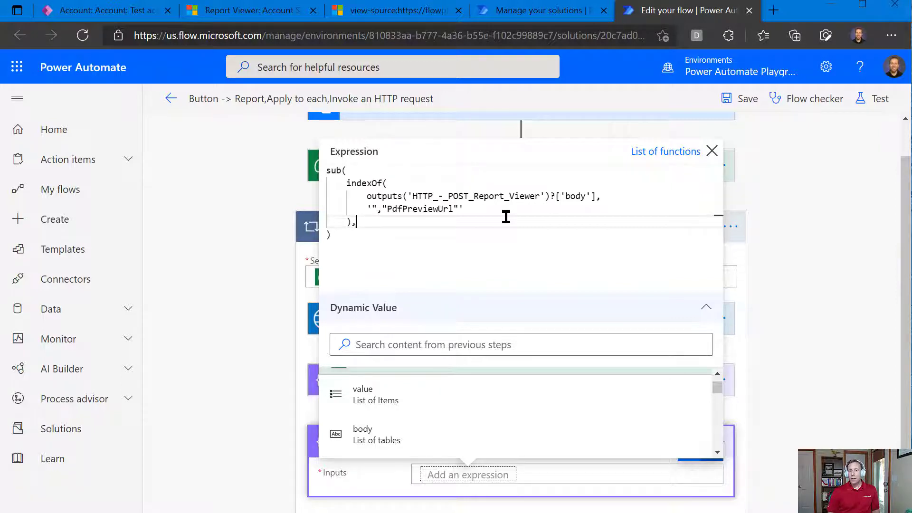
pyautogui.press('Return')
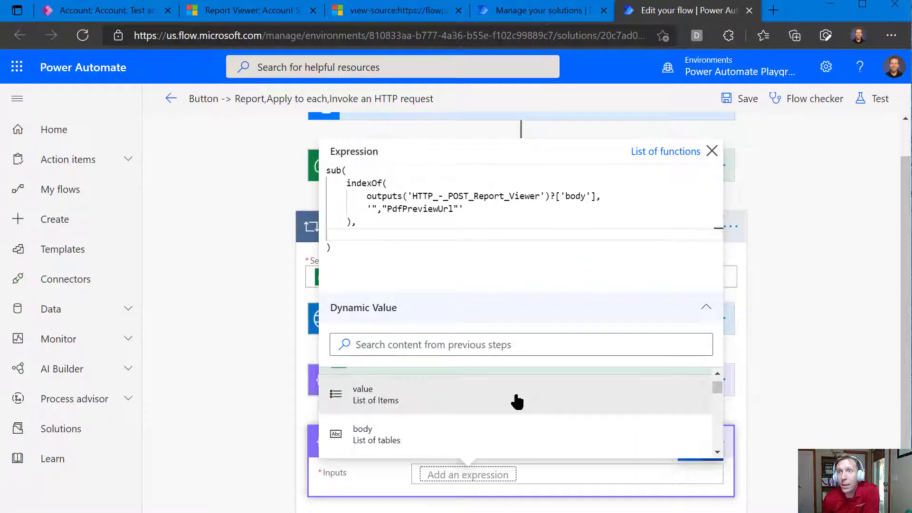
pyautogui.scroll(3, 525, 441)
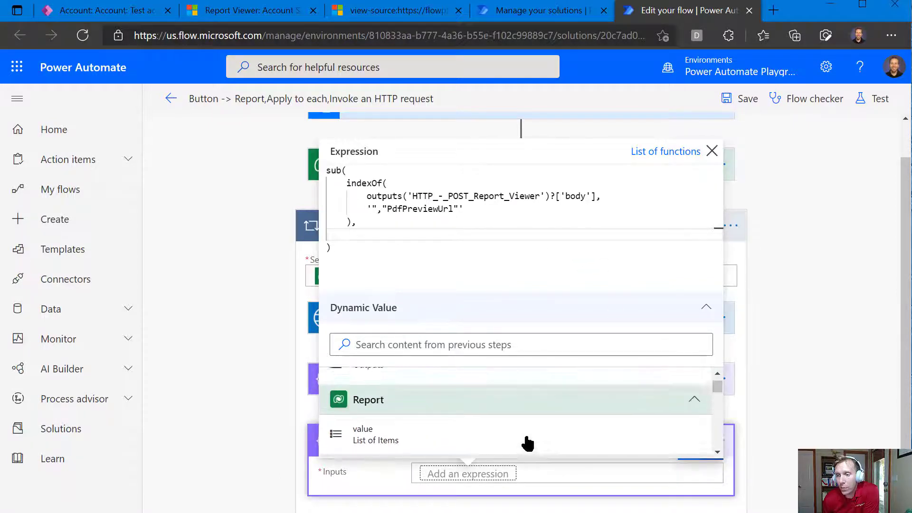
pyautogui.click(693, 413)
pyautogui.scroll(1, 615, 398)
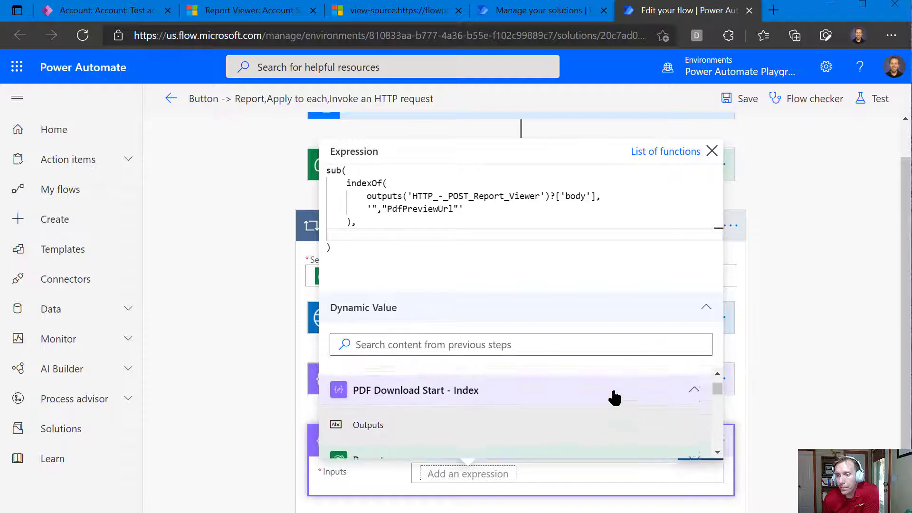
pyautogui.click(393, 432)
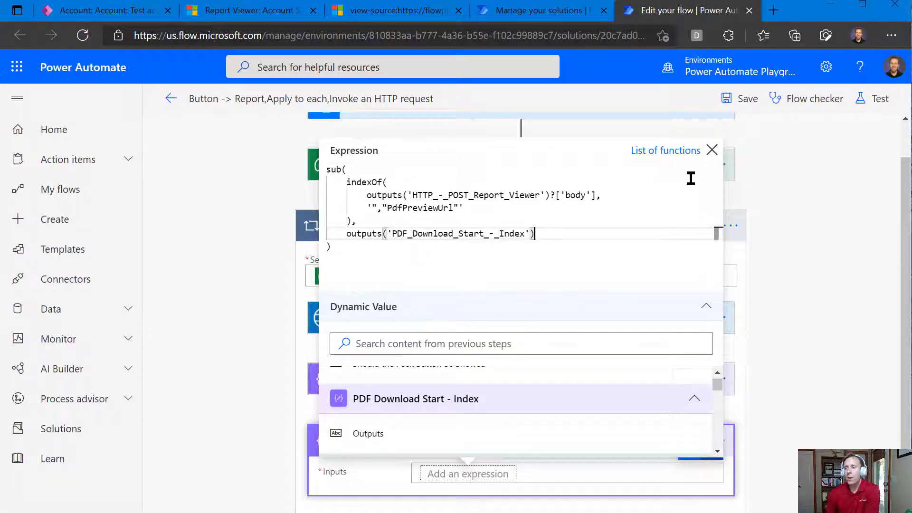
pyautogui.click(711, 151)
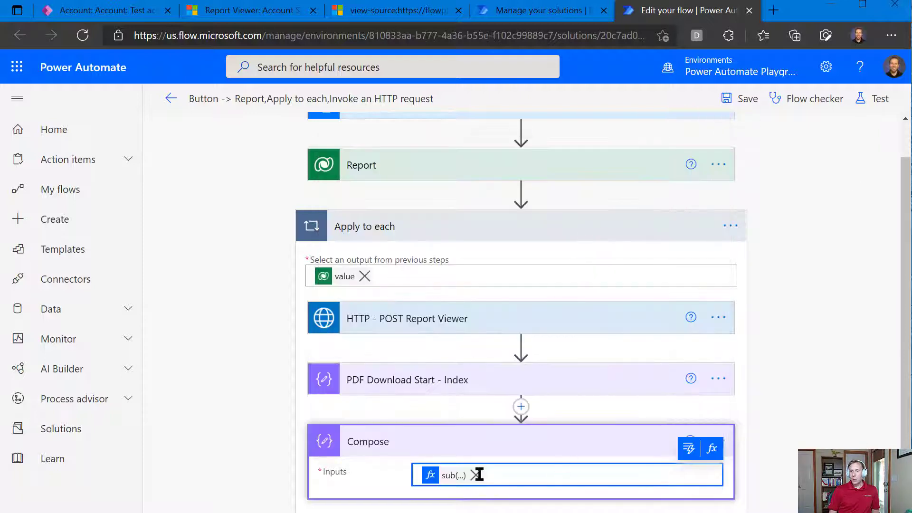
pyautogui.click(484, 452)
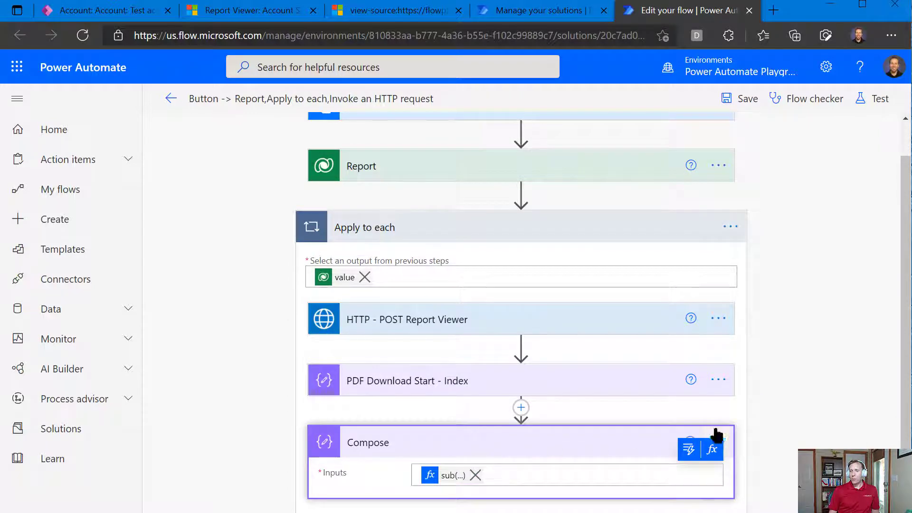
# Step: Rename the Compose action as PDF Download String Length
pyautogui.click(724, 443)
pyautogui.click(789, 464)
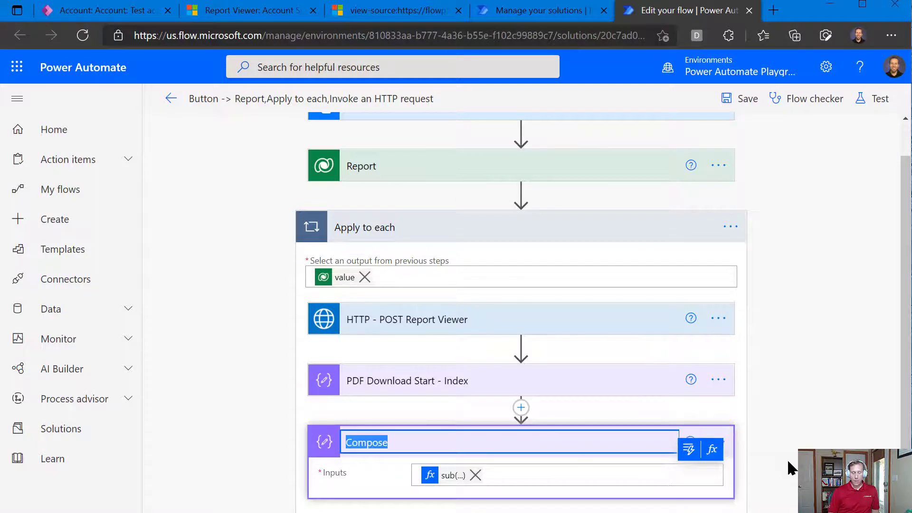
pyautogui.write('R')
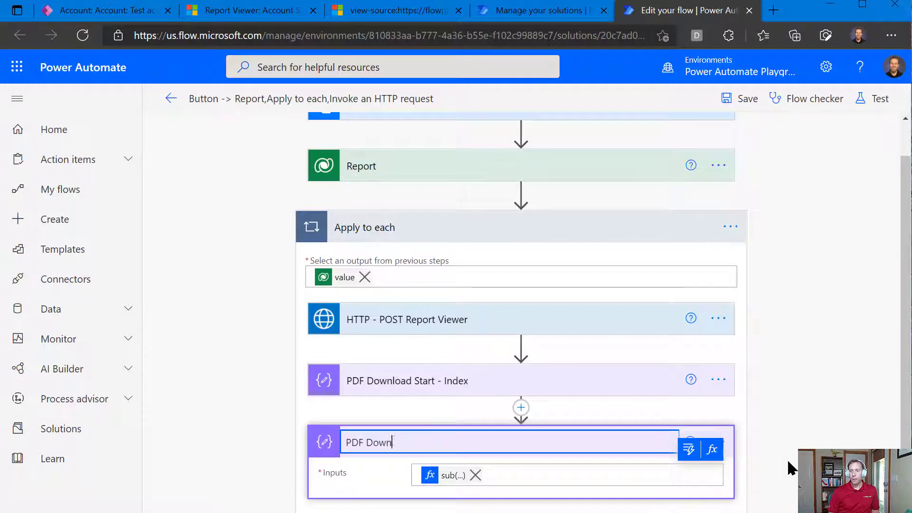
pyautogui.write('DF Download String Length')
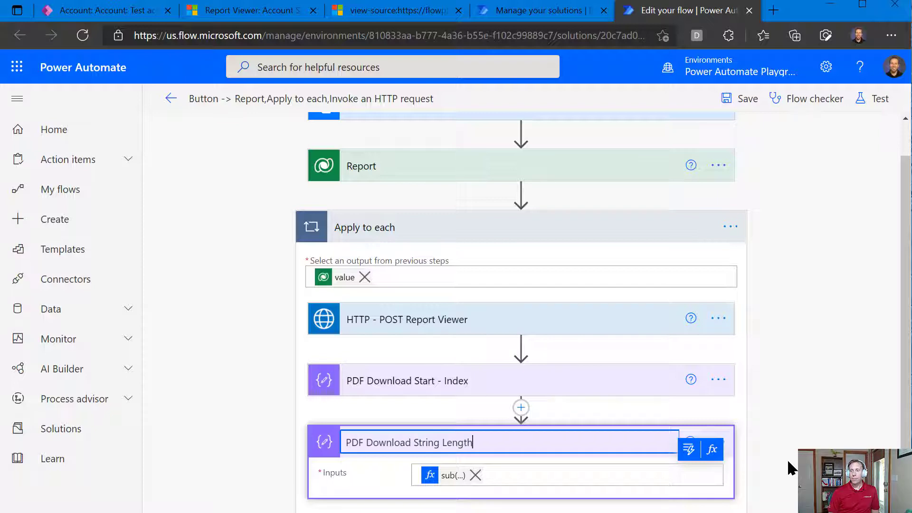
pyautogui.press('Return')
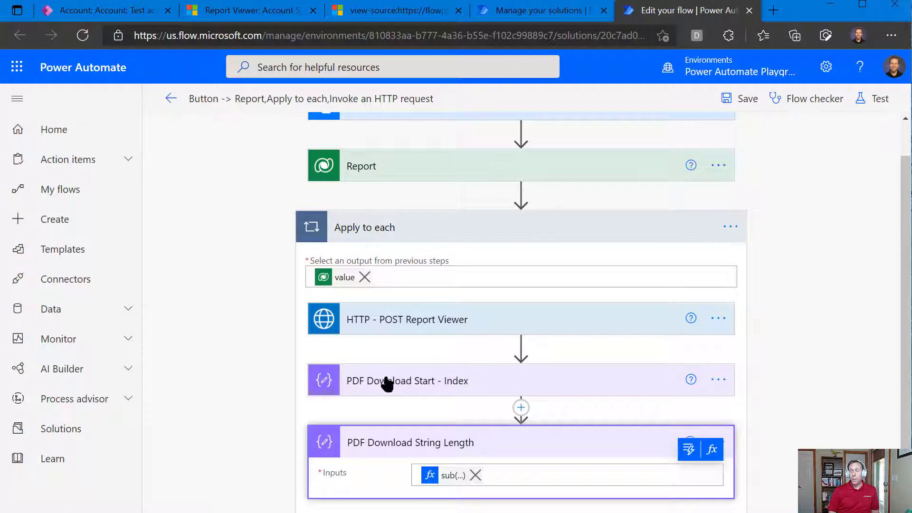
# Step: Add another Data Operation Compose action after PDF Download String Length inside the Apply to each loop
pyautogui.click(521, 512)
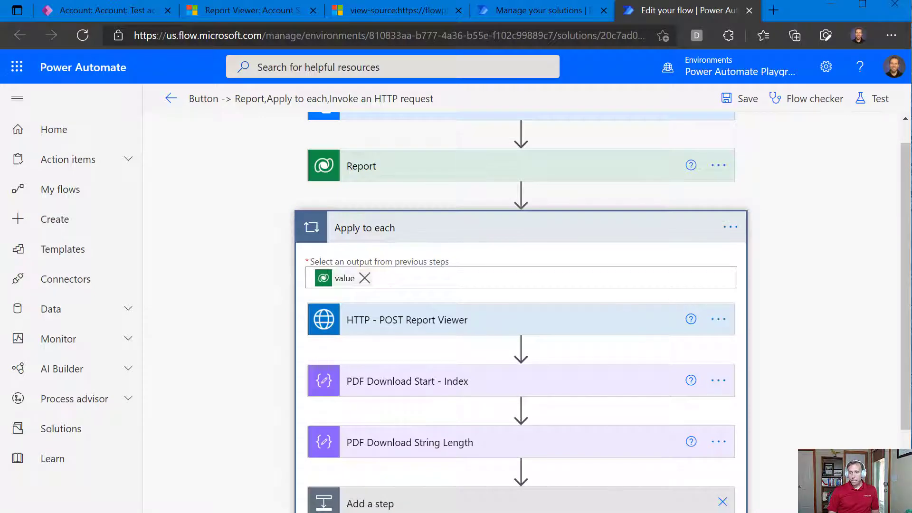
pyautogui.scroll(-5, 275, 387)
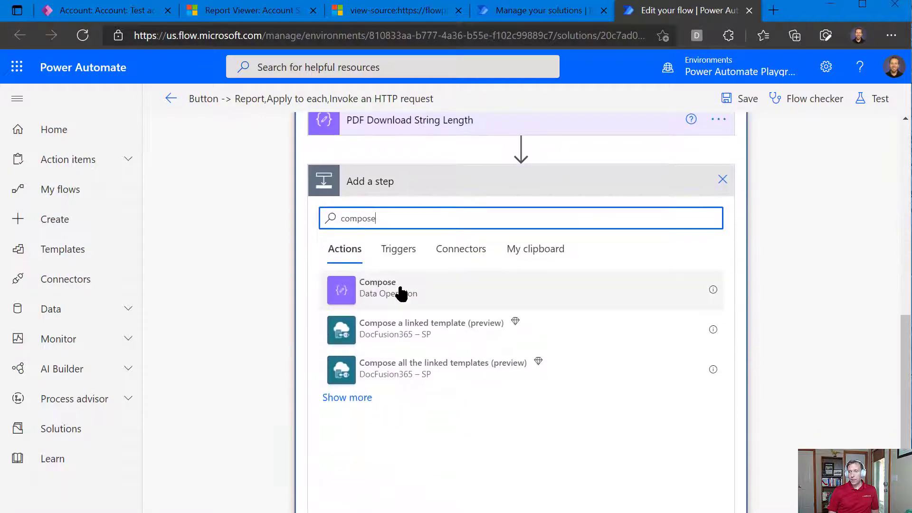
pyautogui.click(402, 294)
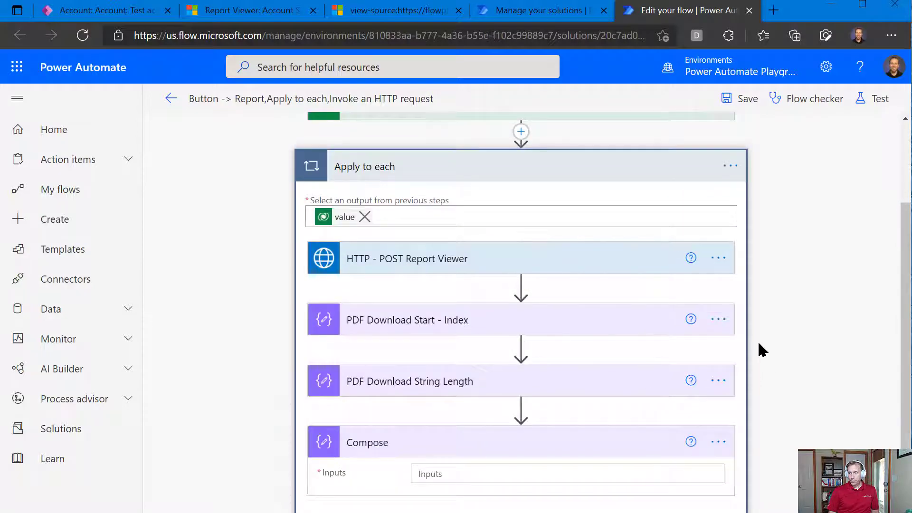
# Step: Start a substring() expression in the inputs of the new Compose action, with its arguments on separate lines
pyautogui.click(484, 469)
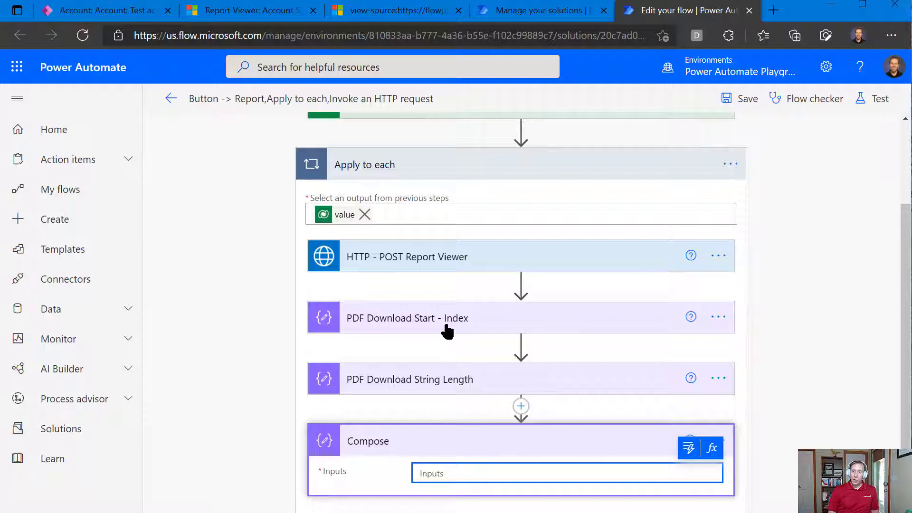
pyautogui.click(712, 452)
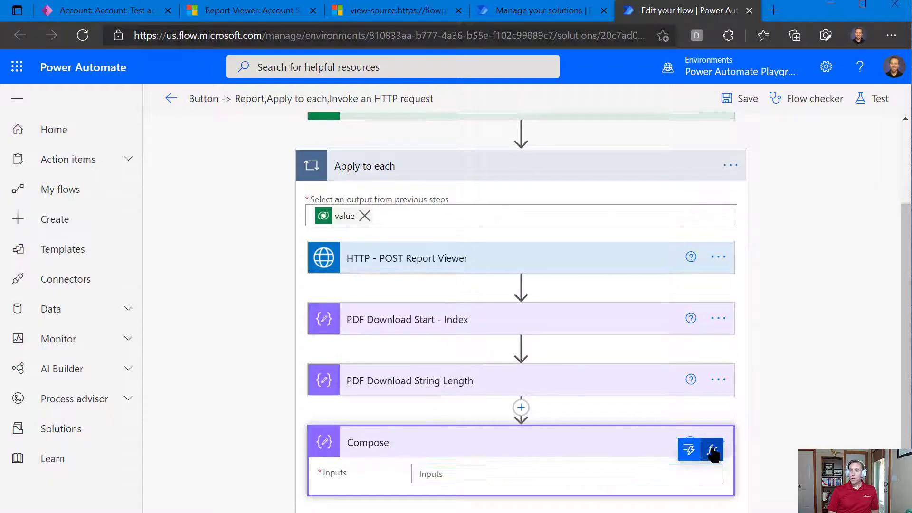
pyautogui.write('sub')
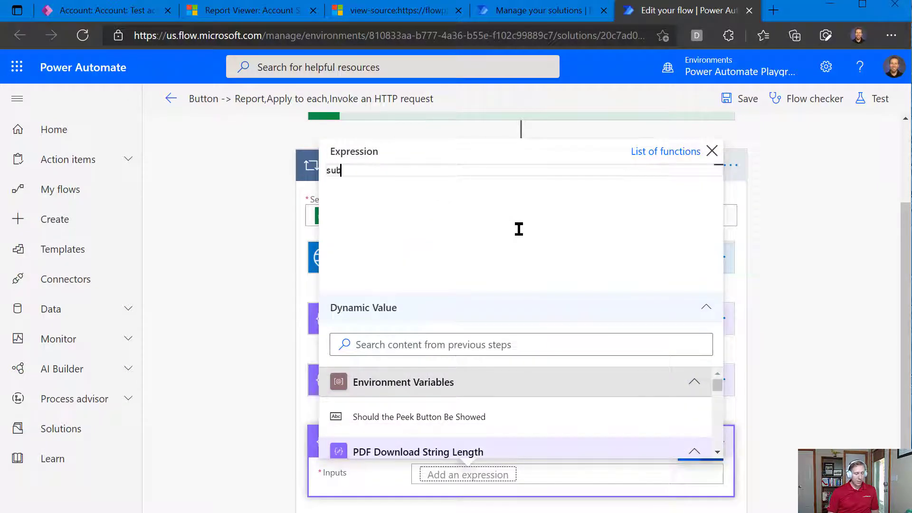
pyautogui.write('string(')
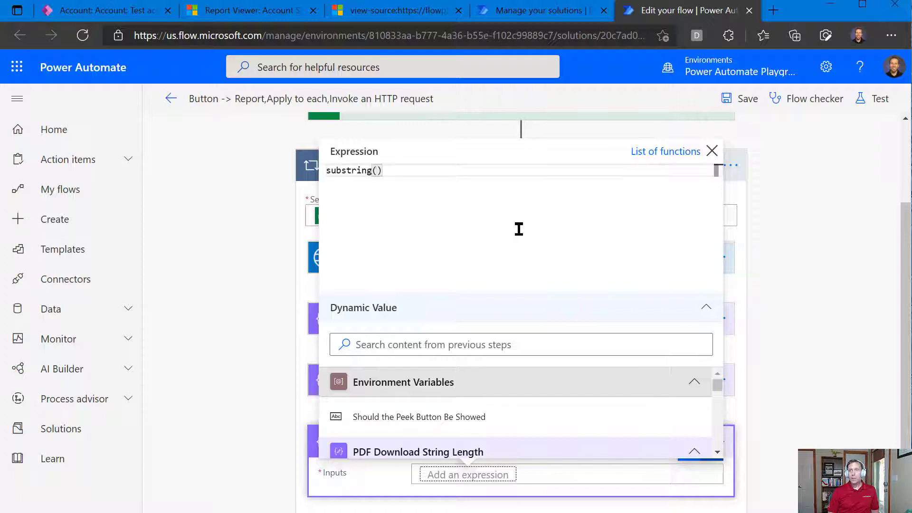
pyautogui.press('Return')
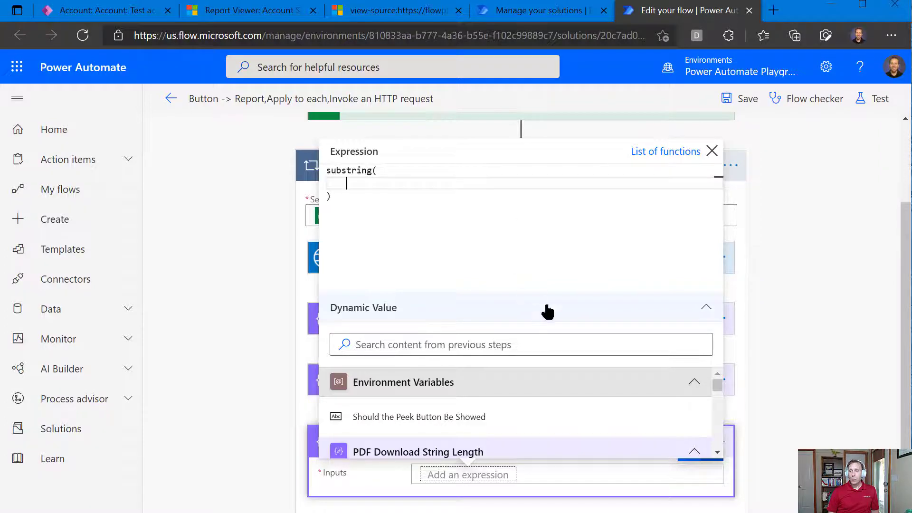
# Step: Insert the Body of HTTP - POST Report Viewer as the first argument of substring and make room for the second
pyautogui.click(598, 344)
pyautogui.write('body')
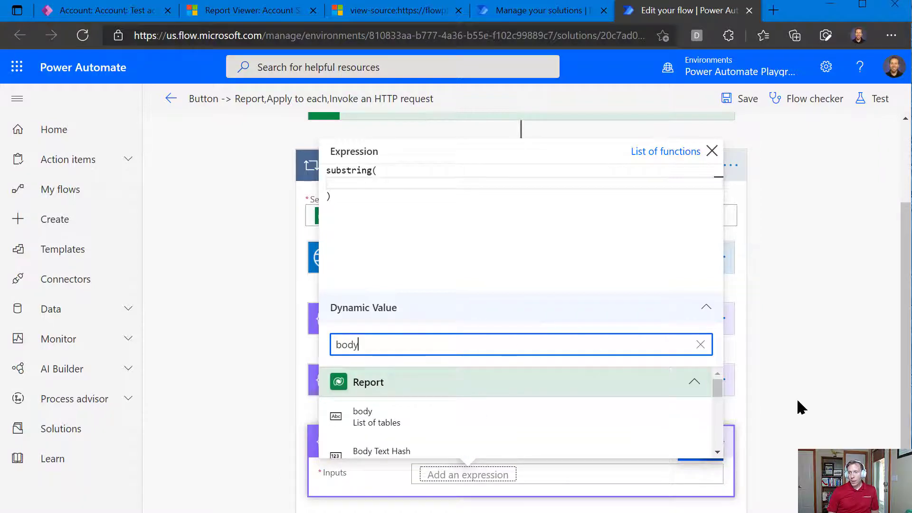
pyautogui.click(694, 386)
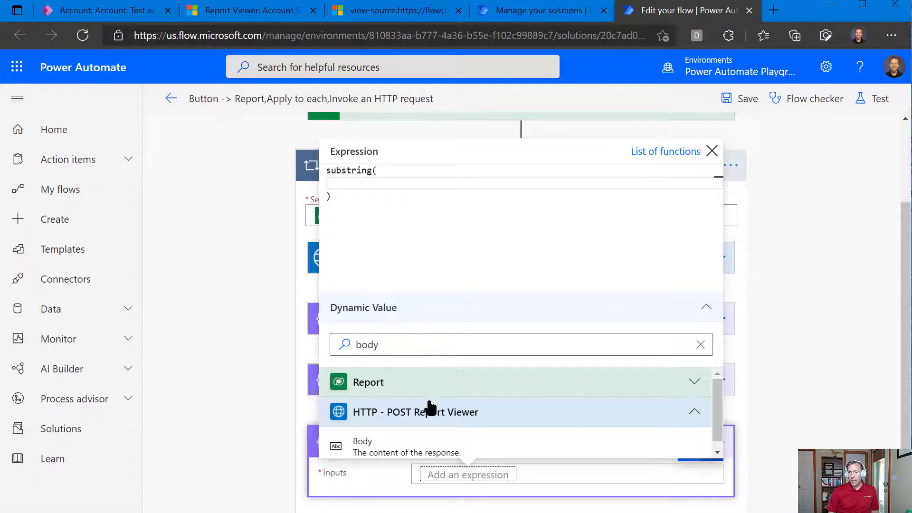
pyautogui.click(370, 432)
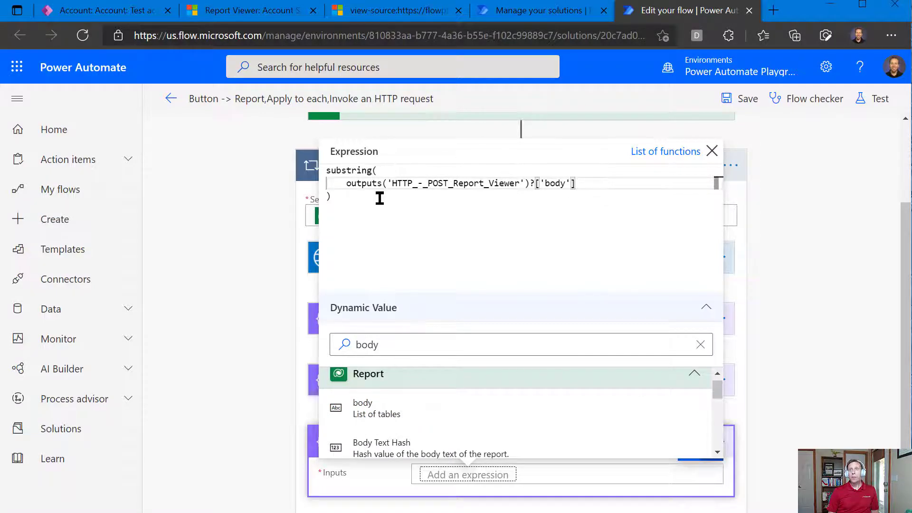
pyautogui.write(',')
pyautogui.press('Return')
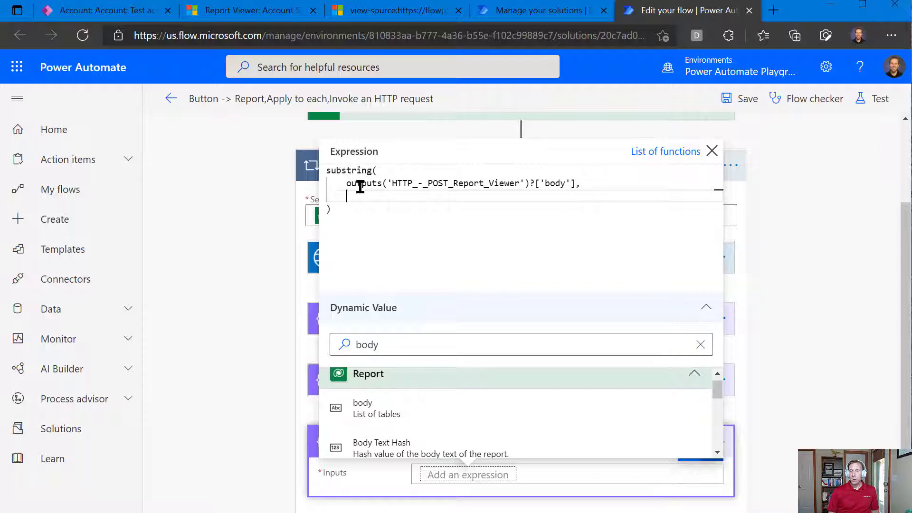
# Step: Insert the Outputs of PDF Download Start - Index as the start index argument of substring
pyautogui.click(695, 374)
pyautogui.click(690, 404)
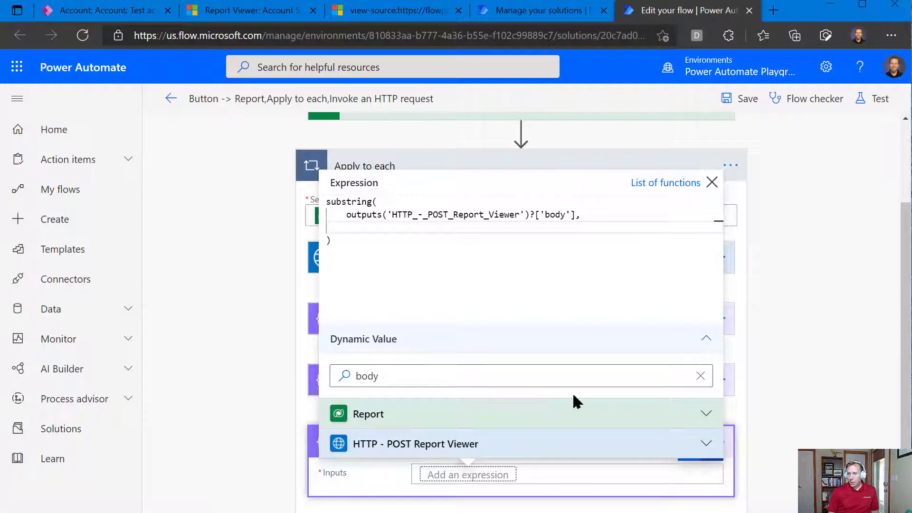
pyautogui.click(568, 374)
pyautogui.click(700, 376)
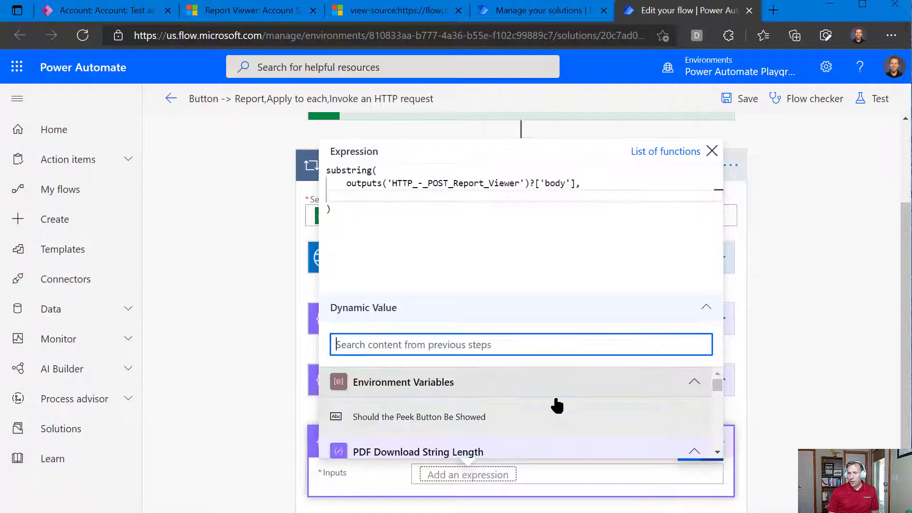
pyautogui.scroll(-1, 566, 401)
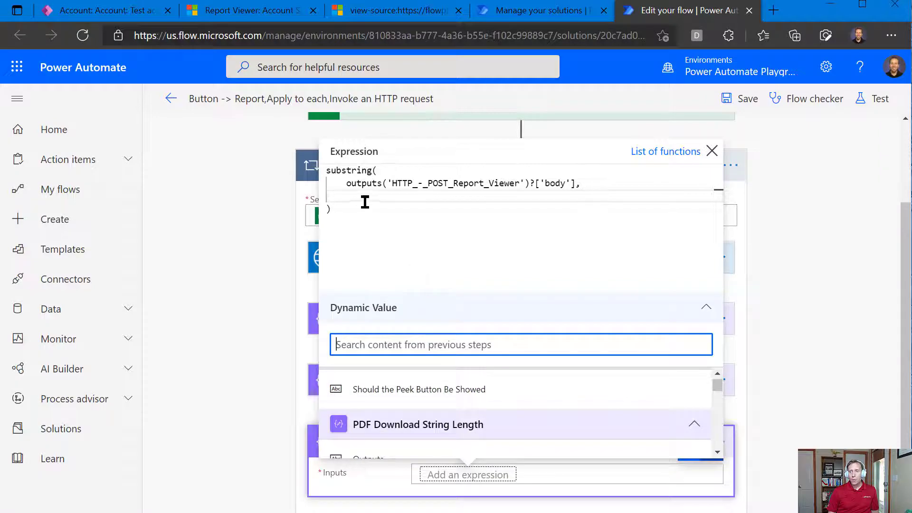
pyautogui.scroll(-5, 472, 405)
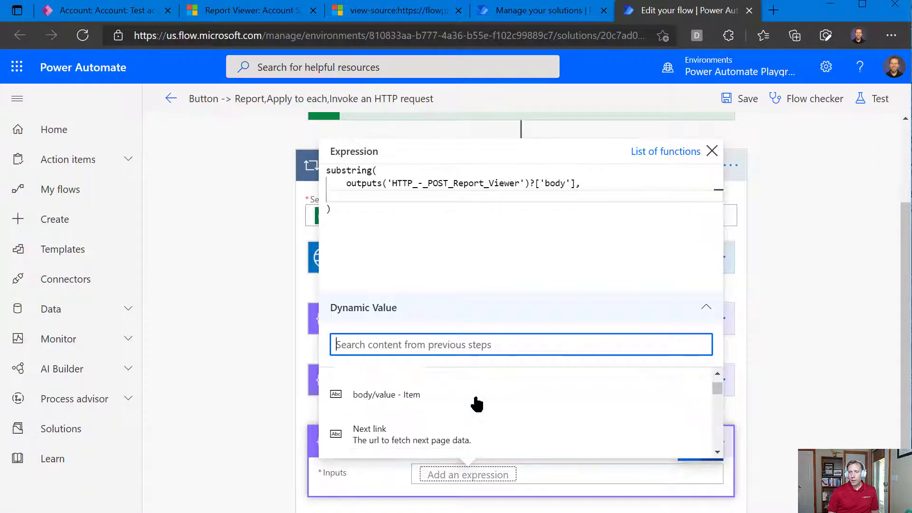
pyautogui.scroll(5, 475, 404)
pyautogui.scroll(3, 729, 409)
pyautogui.click(687, 415)
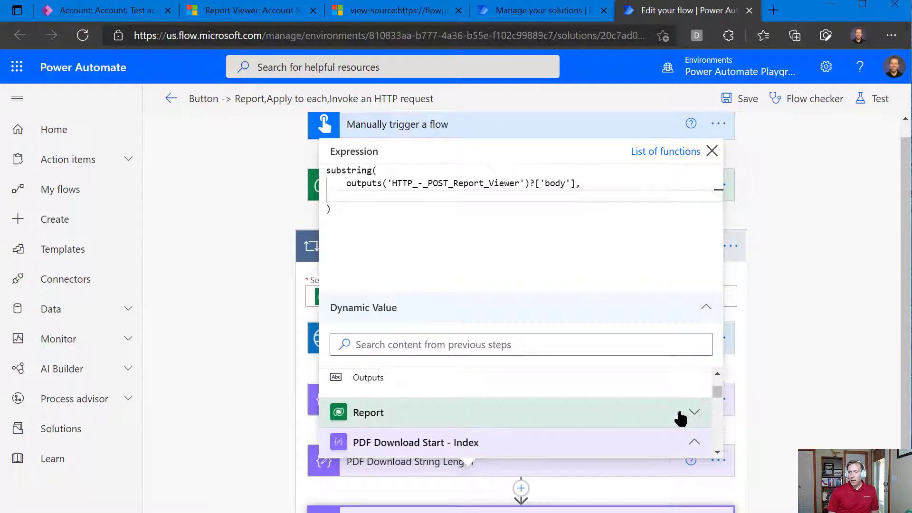
pyautogui.scroll(-1, 680, 419)
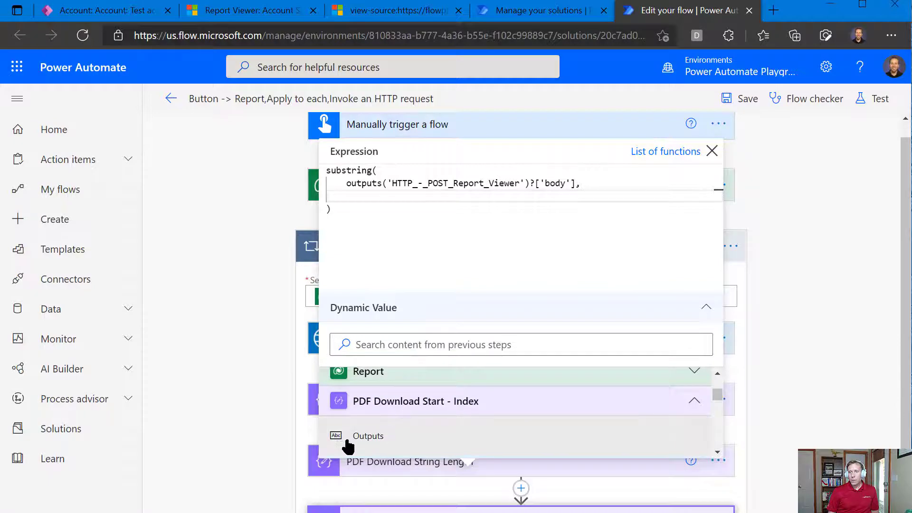
pyautogui.click(356, 437)
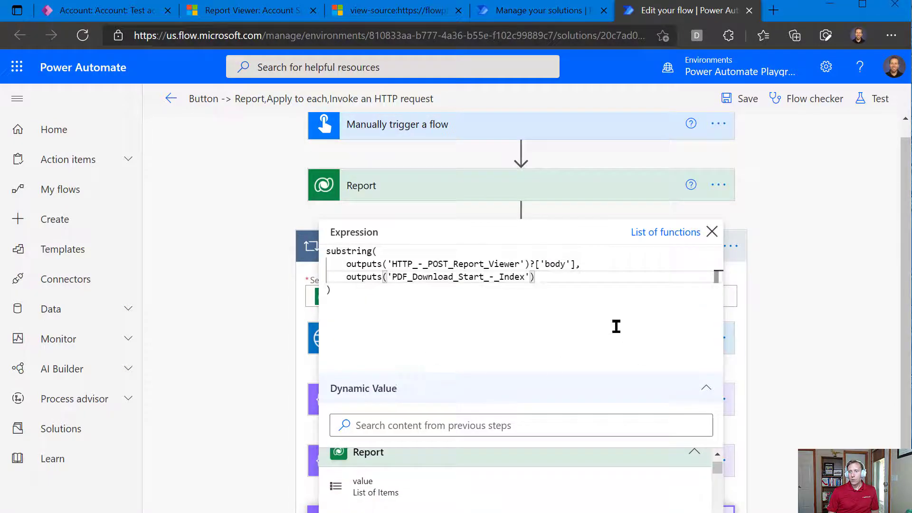
# Step: Insert the Outputs of PDF Download String Length as the third argument of substring
pyautogui.write(',')
pyautogui.press('Return')
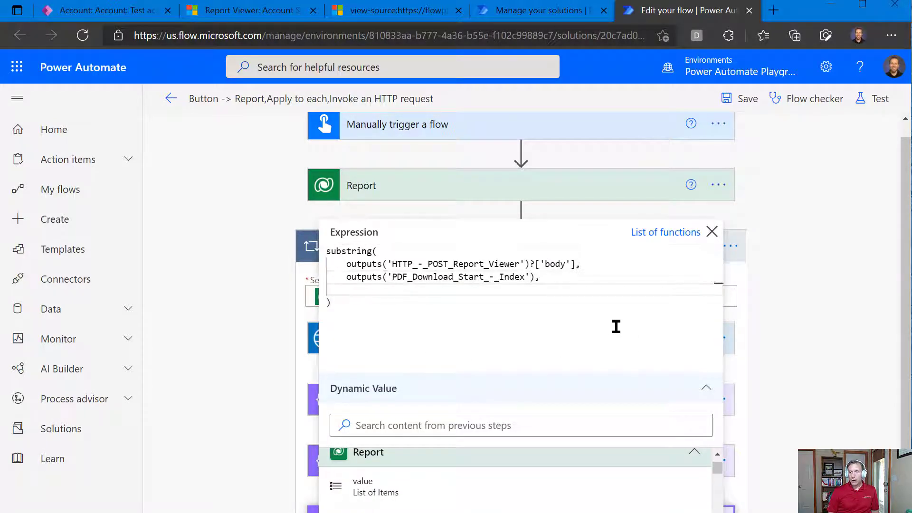
pyautogui.click(687, 452)
pyautogui.scroll(-1, 608, 469)
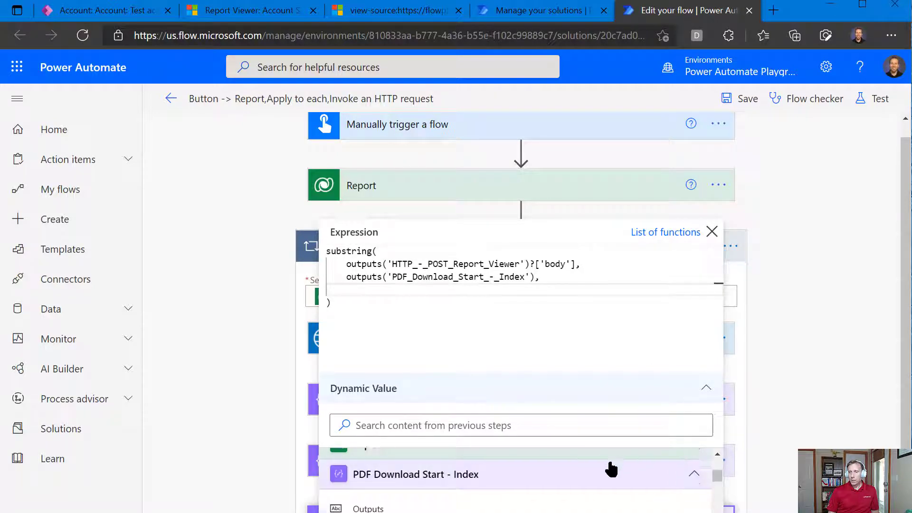
pyautogui.click(695, 454)
pyautogui.scroll(-4, 684, 473)
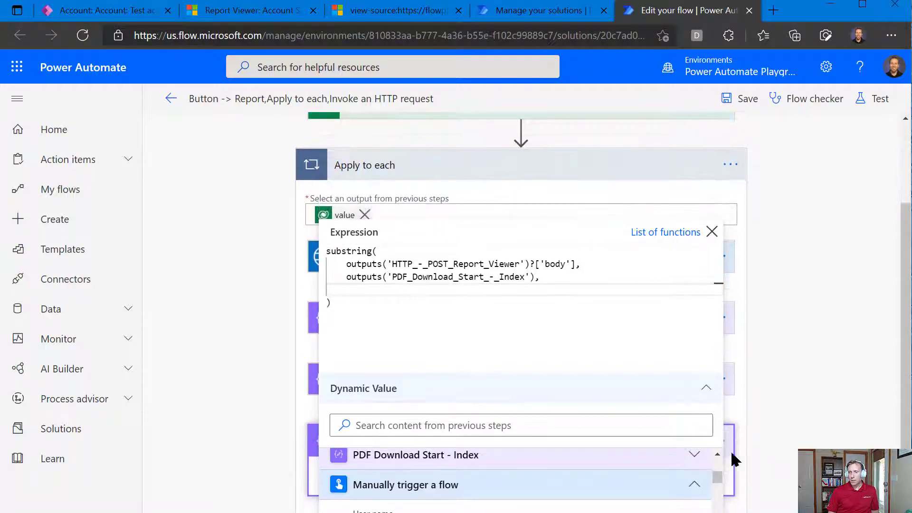
pyautogui.scroll(-1, 630, 473)
pyautogui.scroll(1, 665, 468)
pyautogui.click(695, 461)
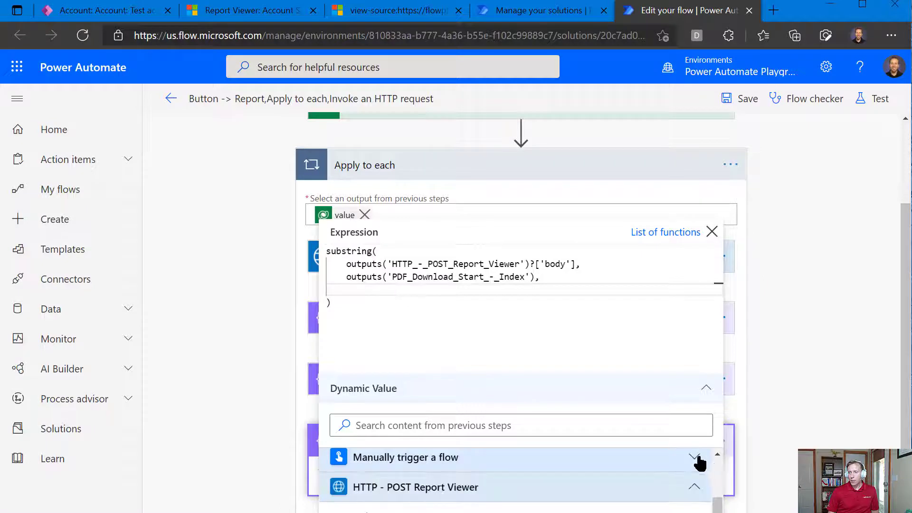
pyautogui.scroll(-1, 682, 479)
pyautogui.click(693, 470)
pyautogui.scroll(-1, 690, 478)
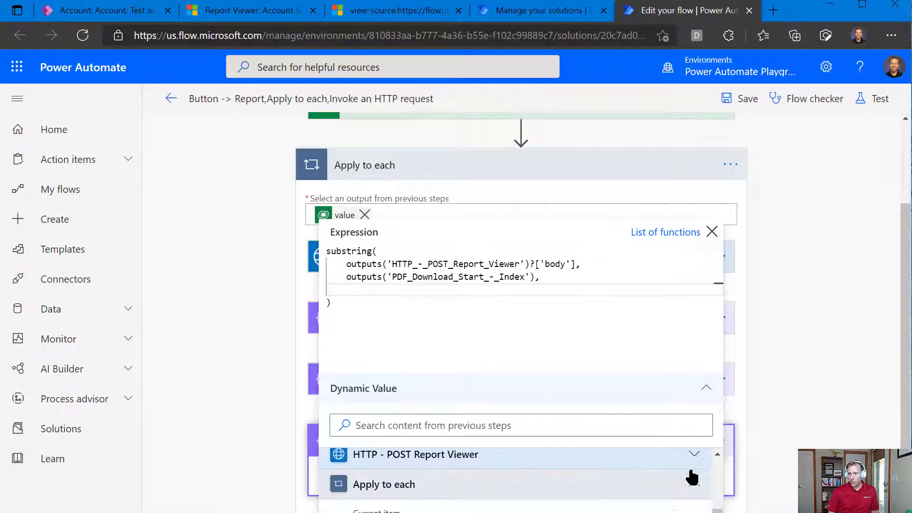
pyautogui.scroll(5, 692, 478)
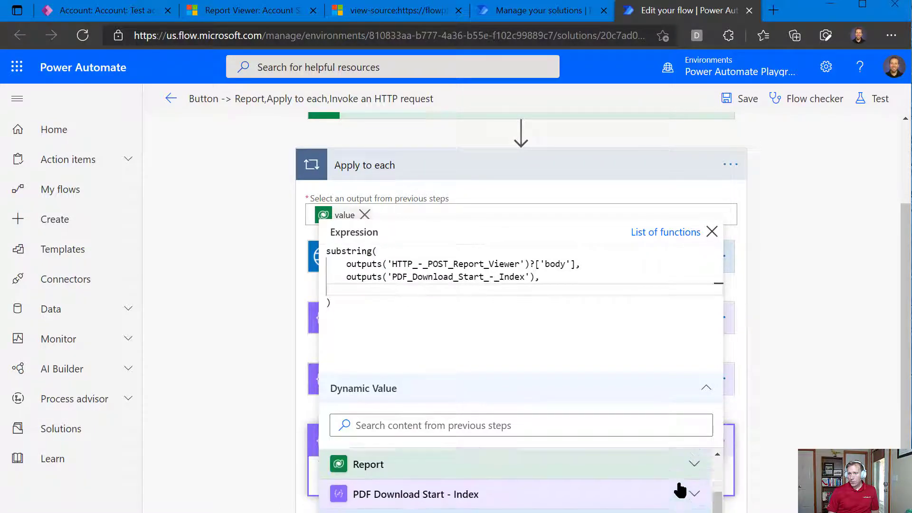
pyautogui.scroll(-1, 599, 486)
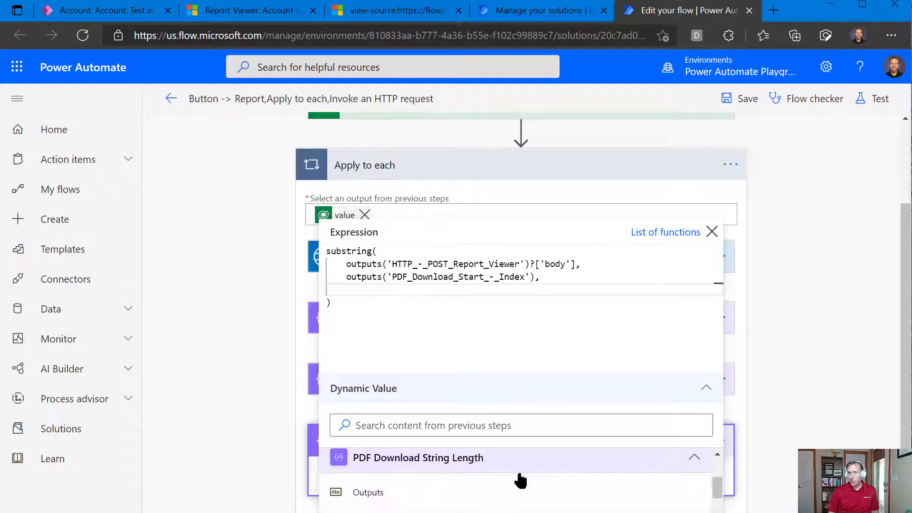
pyautogui.click(381, 501)
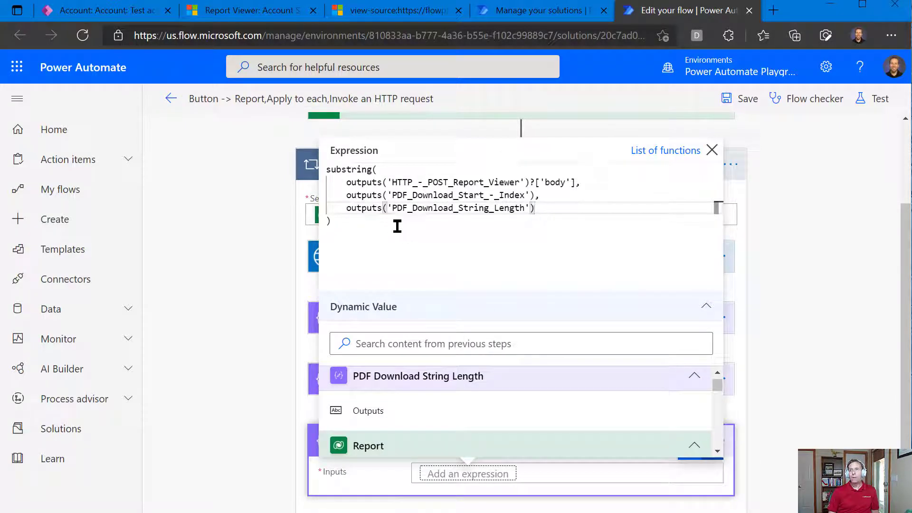
# Step: Examine the \u0026 escape sequences between the PDF URL parameters in the report viewer's page source, and return to the flow editor
pyautogui.hotkey('ctrl', 'f')
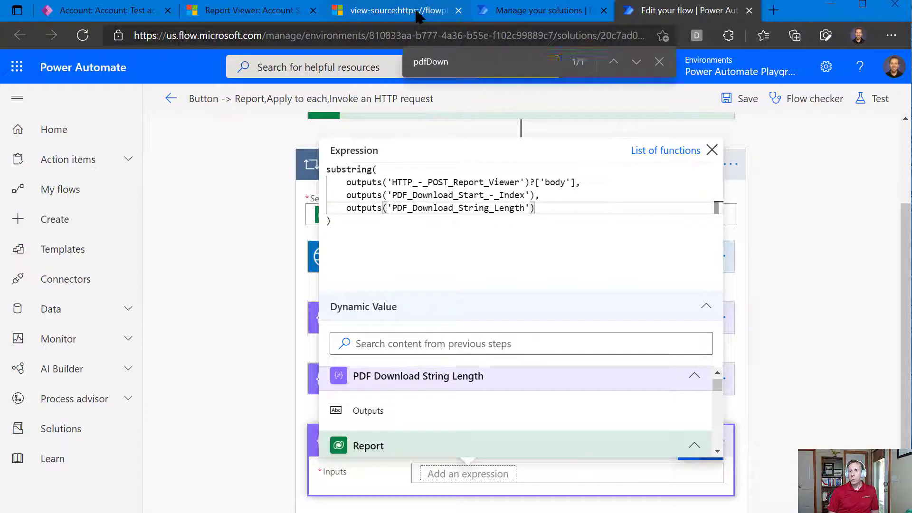
pyautogui.click(418, 14)
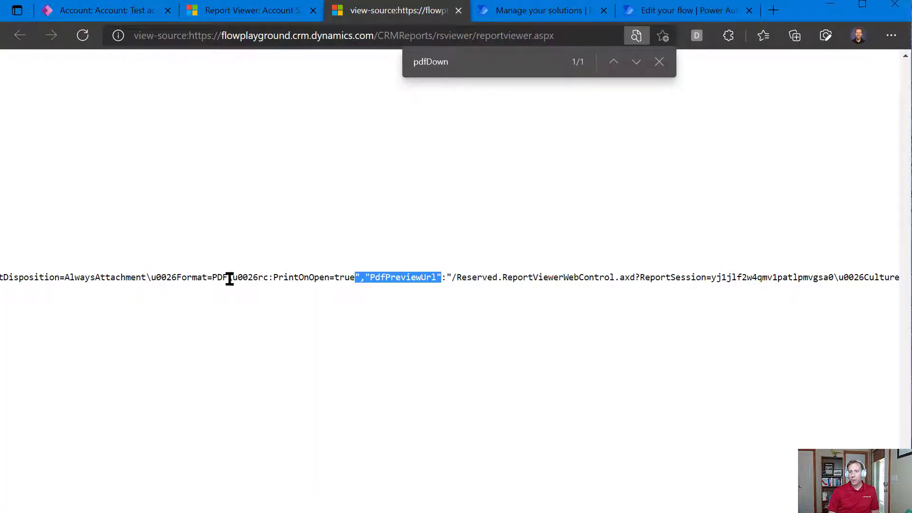
pyautogui.moveTo(229, 278); pyautogui.dragTo(258, 278)
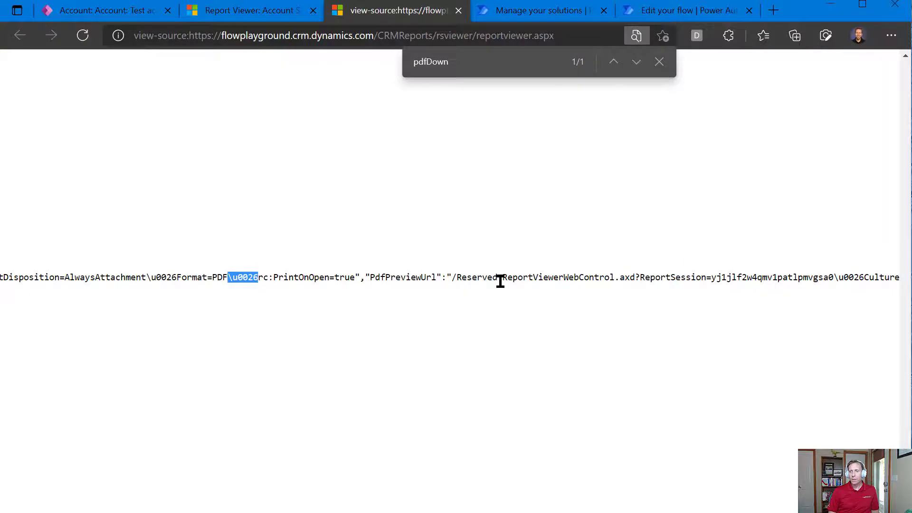
pyautogui.hscroll(-10, 501, 281)
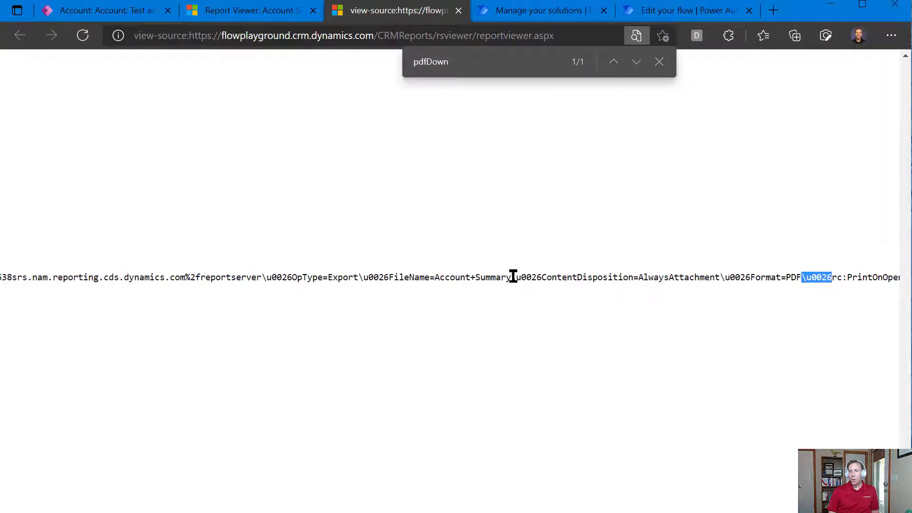
pyautogui.moveTo(512, 277); pyautogui.dragTo(542, 277)
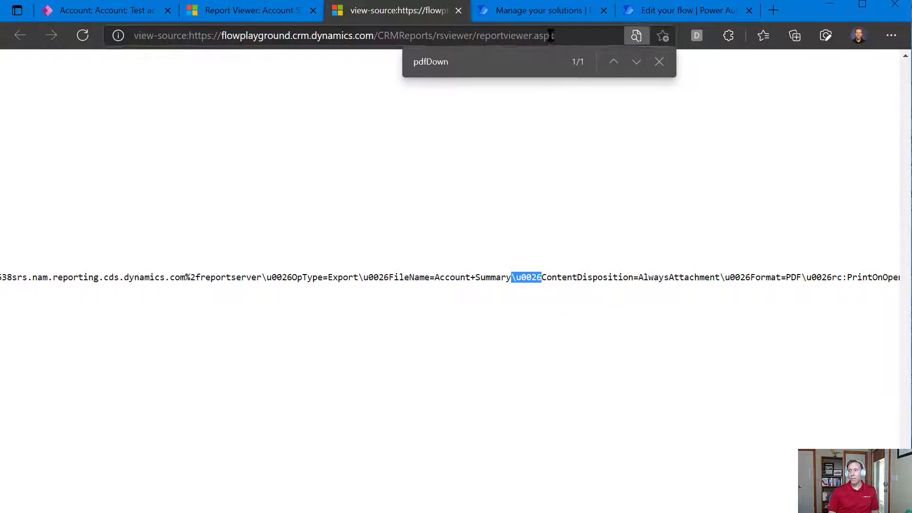
pyautogui.click(668, 13)
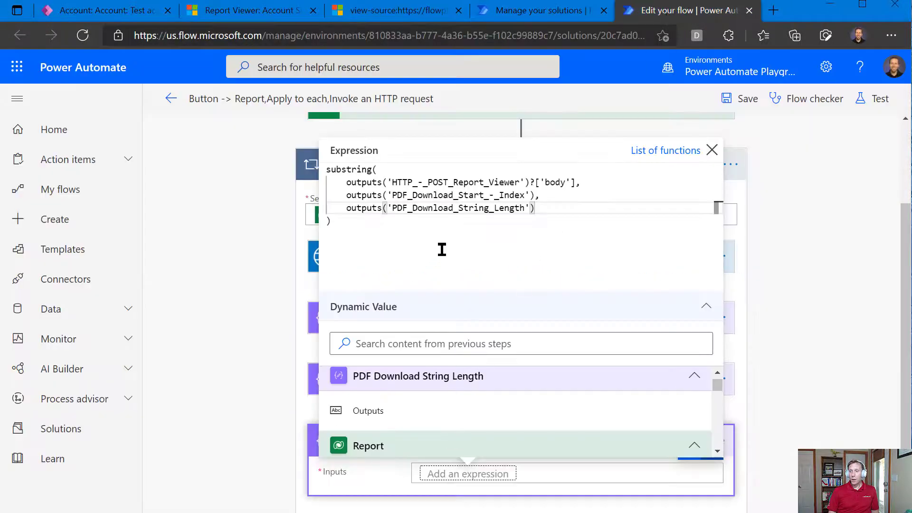
# Step: Open a replace( function on its own line before the substring expression, leaving its closing parenthesis off
pyautogui.click(327, 169)
pyautogui.press('Return')
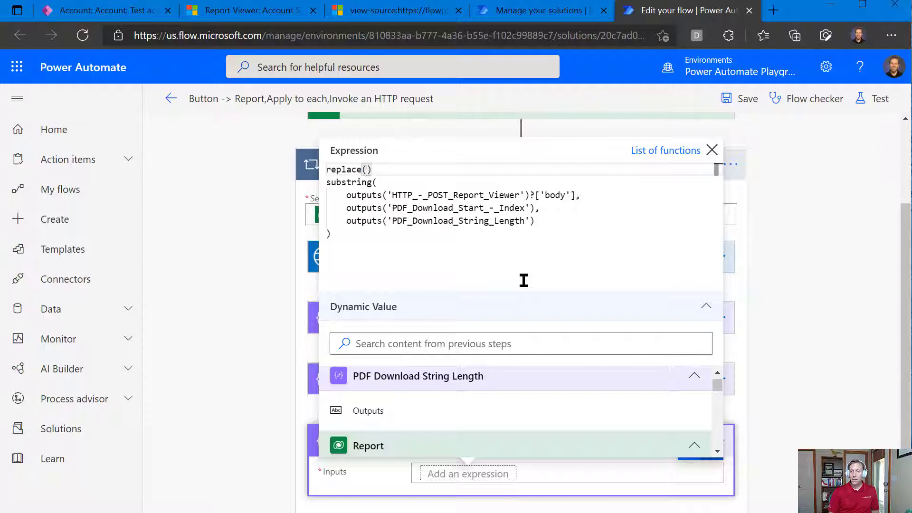
pyautogui.press('Delete')
pyautogui.press('Down')
pyautogui.press('Down')
pyautogui.press('Down')
pyautogui.press('Down')
pyautogui.press('Down')
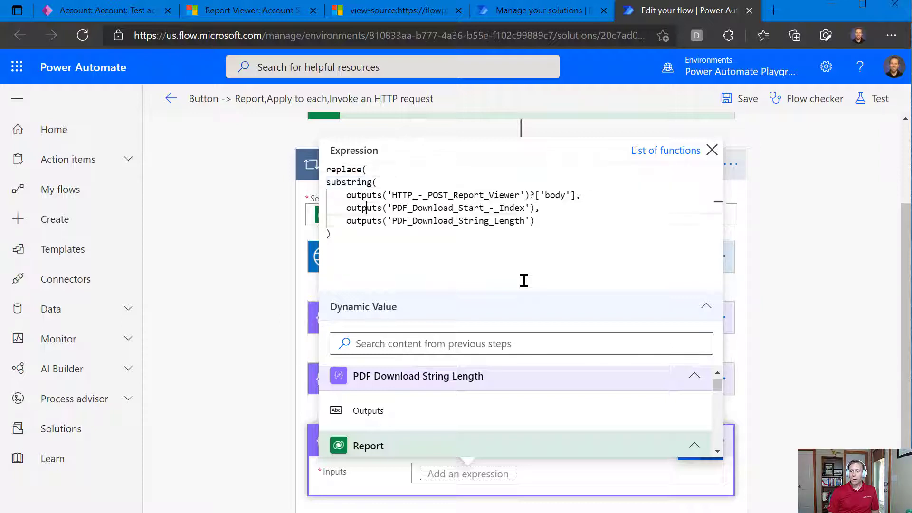
# Step: Complete replace around the substring result with '\u0026' as the search text and '&' as the replacement, closing the function
pyautogui.write(',')
pyautogui.press('Return')
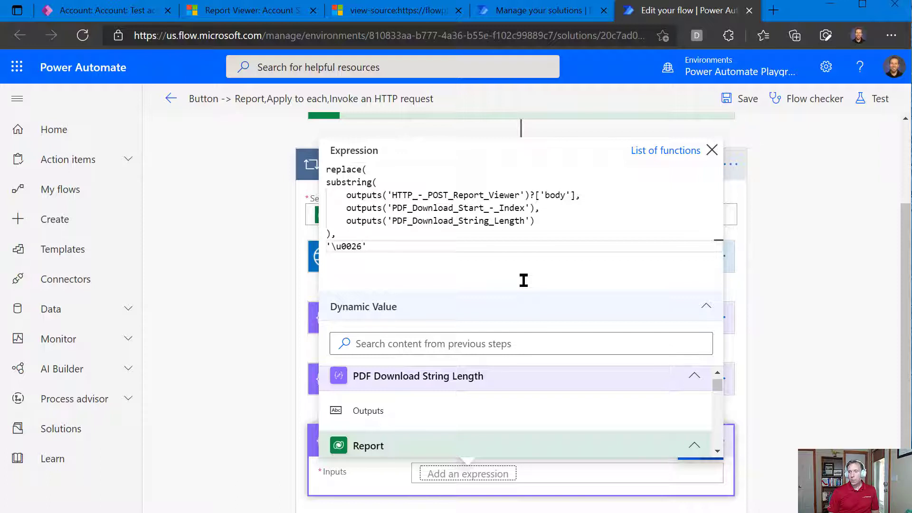
pyautogui.write("'&',")
pyautogui.press('Return')
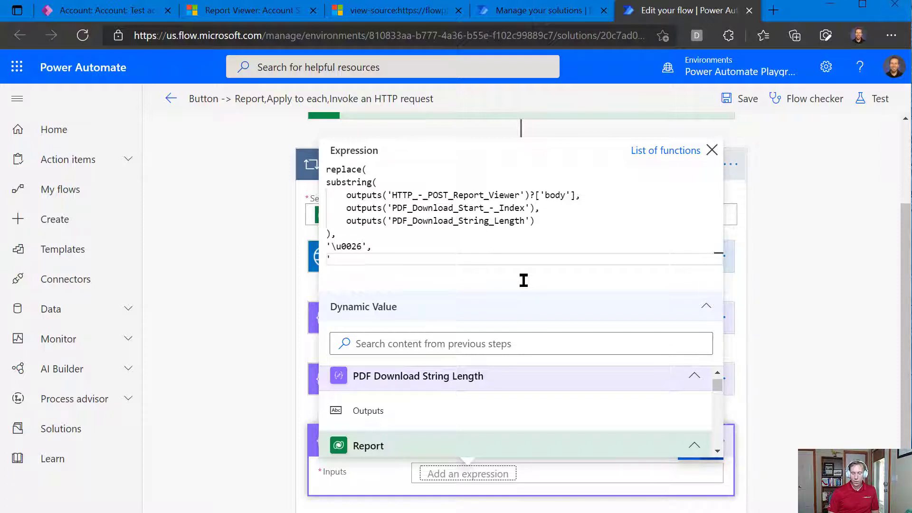
pyautogui.write("'&'")
pyautogui.press('Return')
pyautogui.write(')')
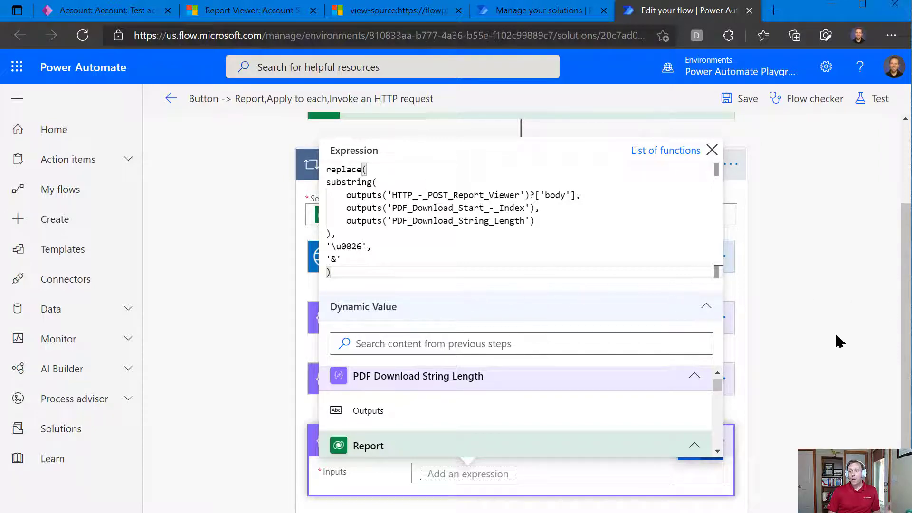
# Step: Apply the replace expression to the Compose action's inputs and rename the action PDF DOWNLOAD URL
pyautogui.click(776, 418)
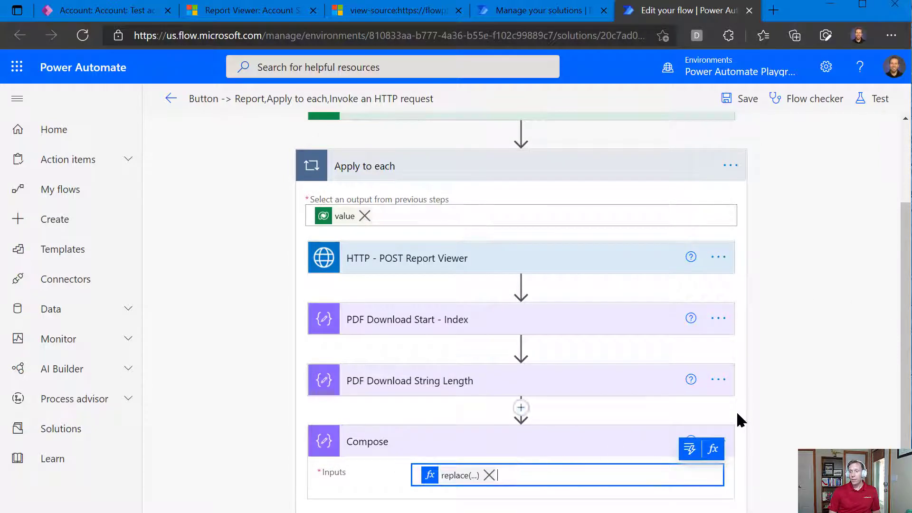
pyautogui.click(727, 440)
pyautogui.click(771, 462)
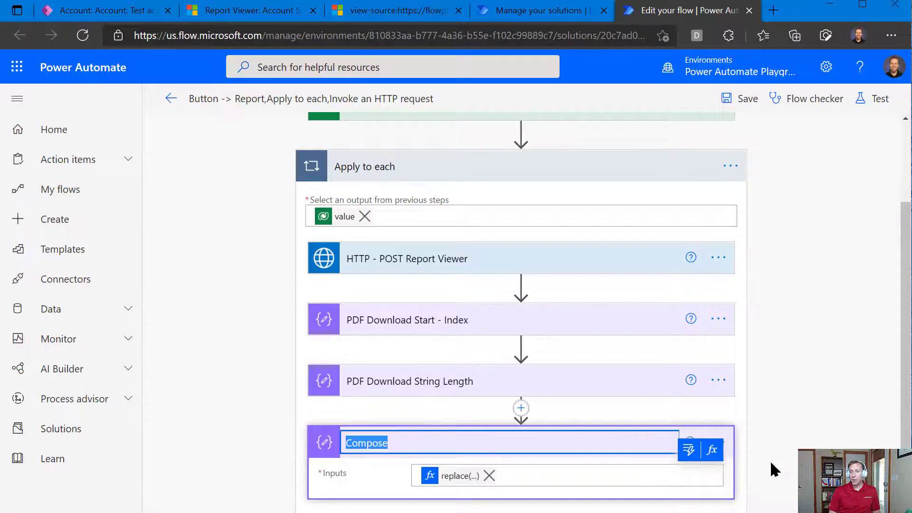
pyautogui.write('PDF DOWNLOAD URL')
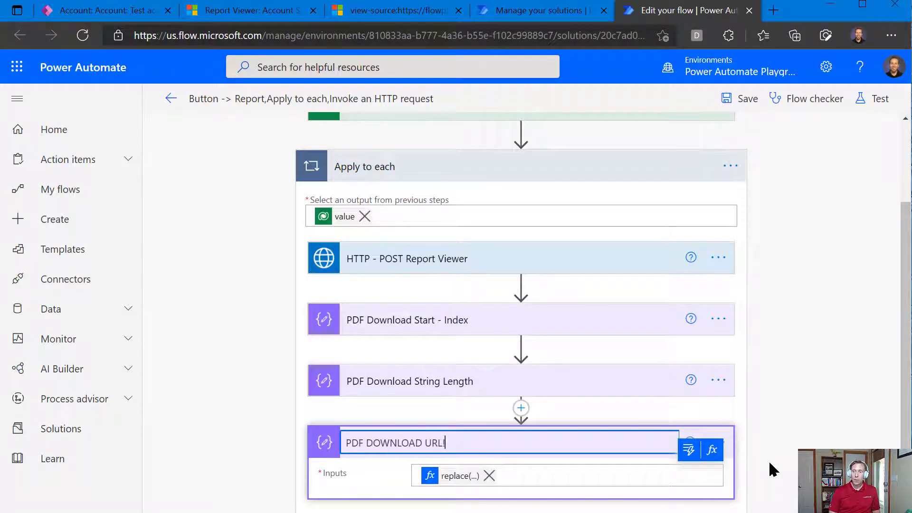
pyautogui.write('!')
pyautogui.press('BackSpace')
pyautogui.press('Return')
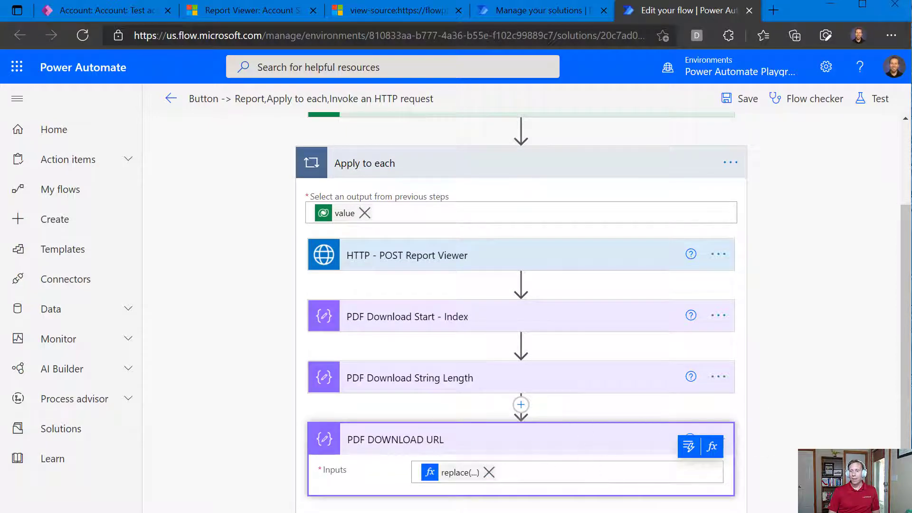
# Step: Examine the start of the PdfDownloadUrl value in the report viewer's page source, and return to the flow editor
pyautogui.scroll(3, 825, 329)
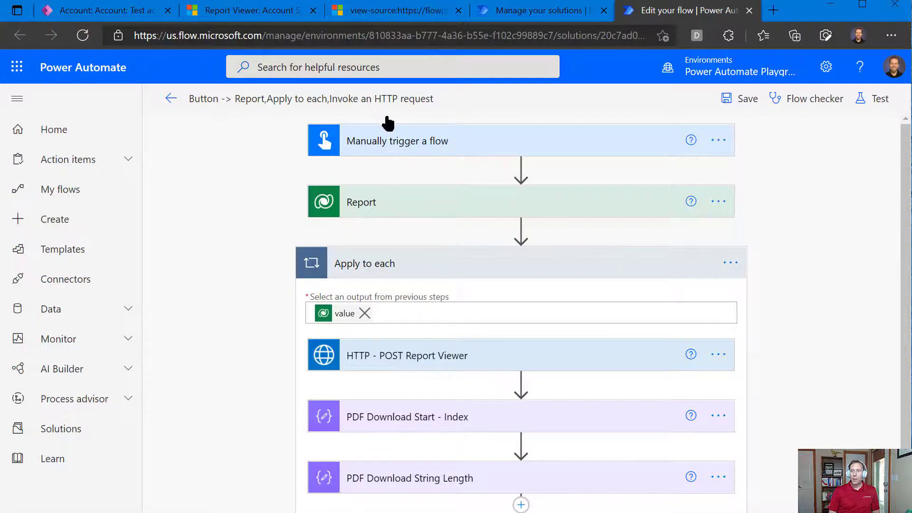
pyautogui.click(380, 19)
pyautogui.hscroll(-15, 397, 275)
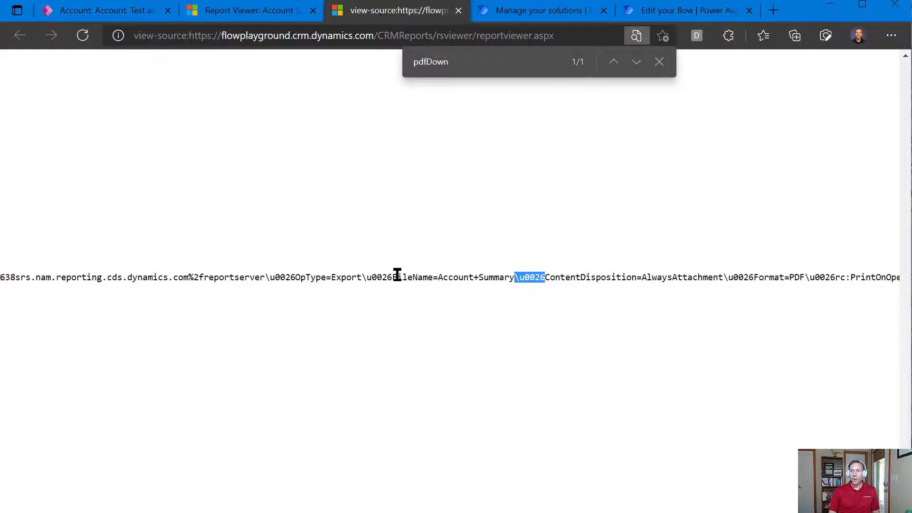
pyautogui.hscroll(-3, 397, 276)
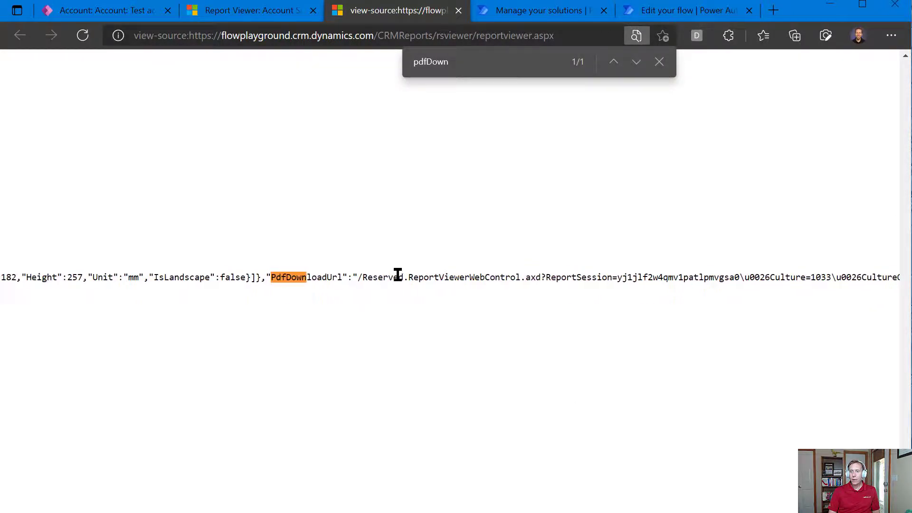
pyautogui.click(649, 11)
# Step: Add an Invoke an HTTP request action (HTTP with Azure AD) after PDF DOWNLOAD URL inside the Apply to each loop
pyautogui.scroll(-2, 666, 412)
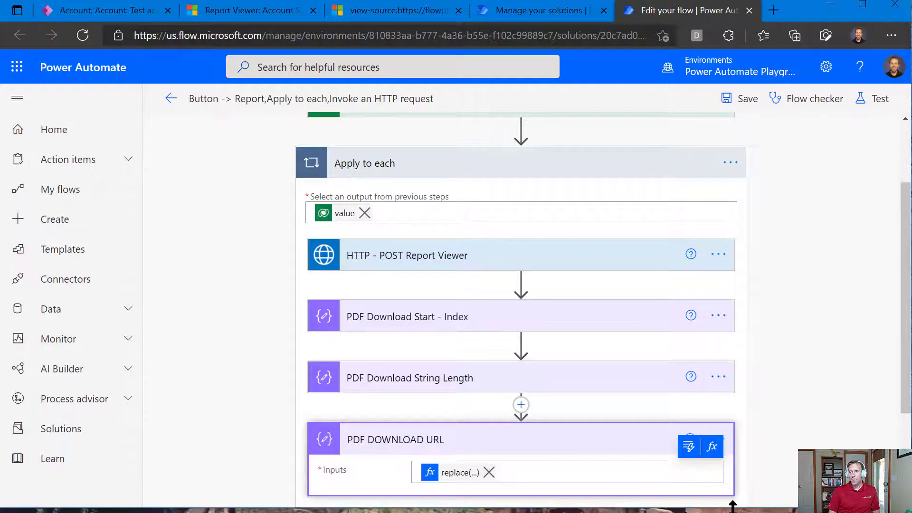
pyautogui.scroll(-2, 816, 401)
pyautogui.scroll(-1, 816, 401)
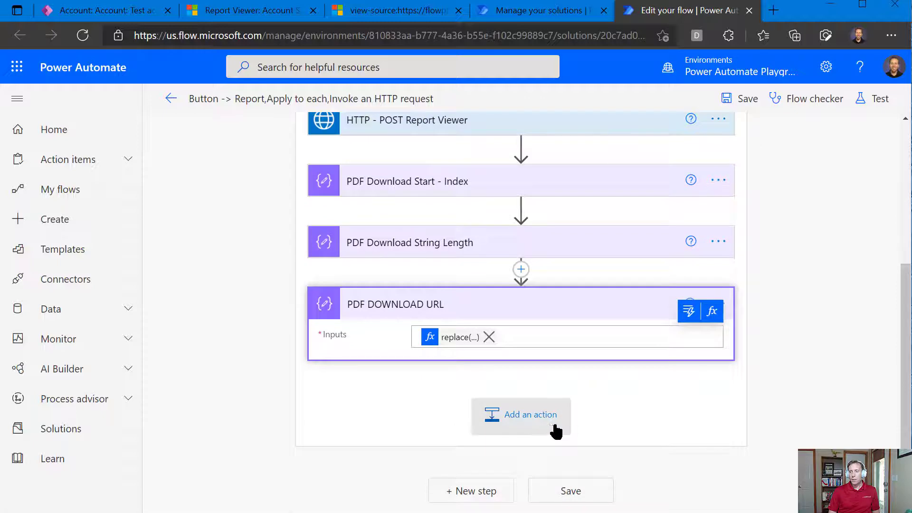
pyautogui.click(556, 428)
pyautogui.write('ht')
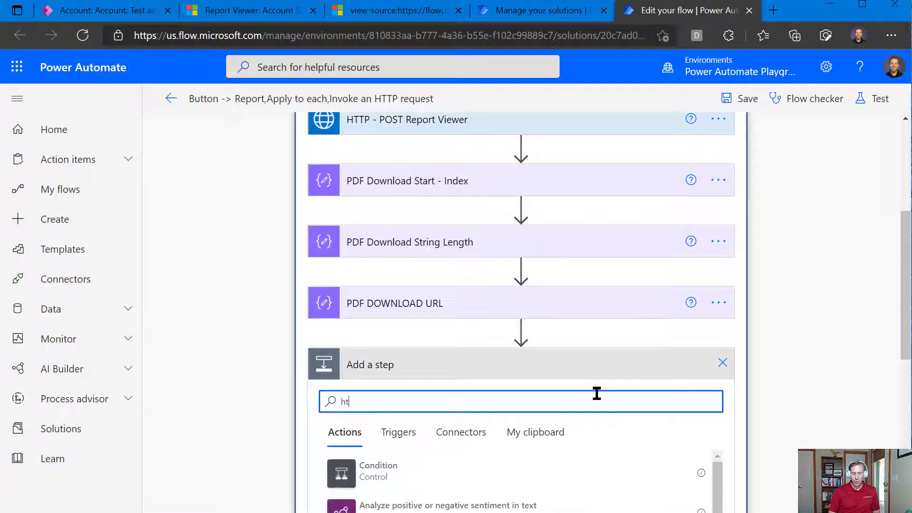
pyautogui.write('tp azure')
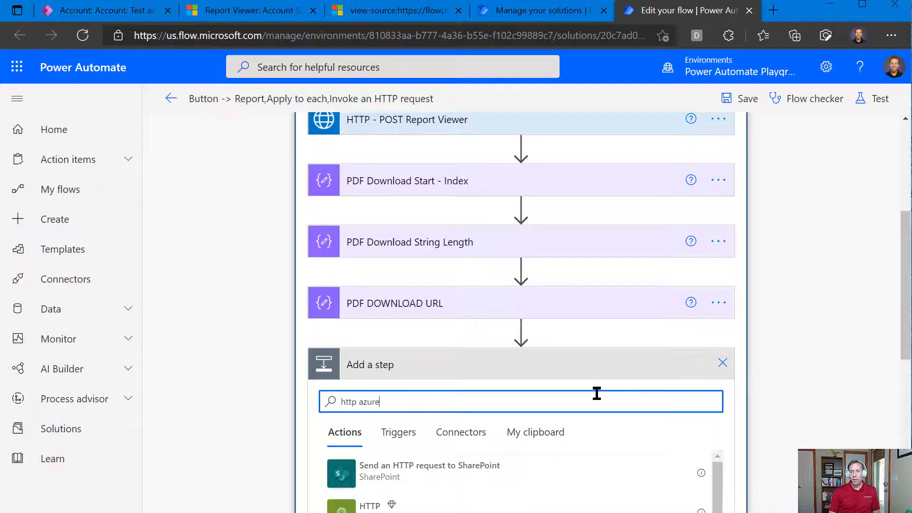
pyautogui.scroll(-5, 741, 343)
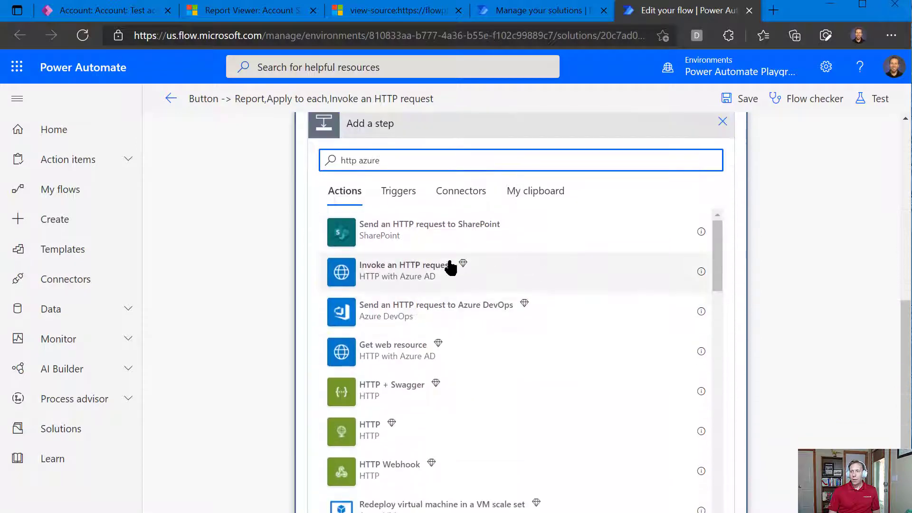
pyautogui.click(401, 270)
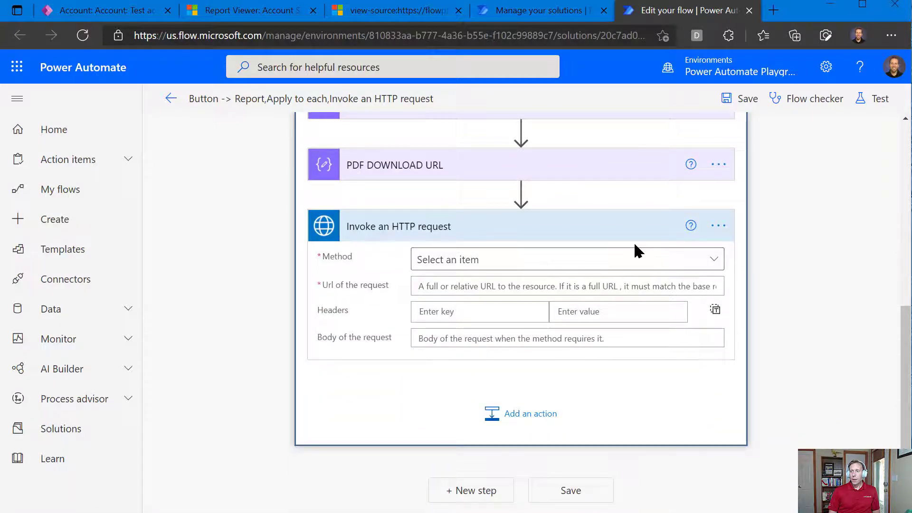
# Step: Set the HTTP request's method to GET and its URL to the Outputs of PDF DOWNLOAD URL
pyautogui.click(636, 259)
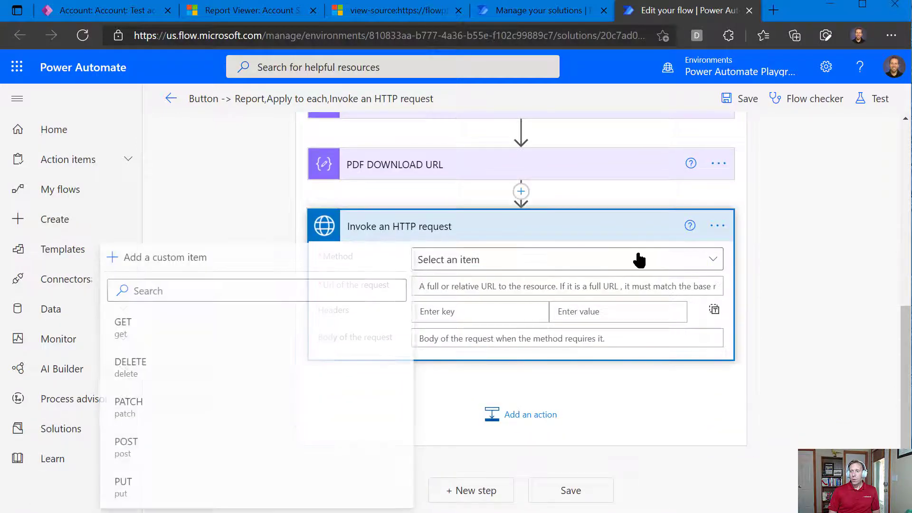
pyautogui.click(152, 329)
pyautogui.click(501, 286)
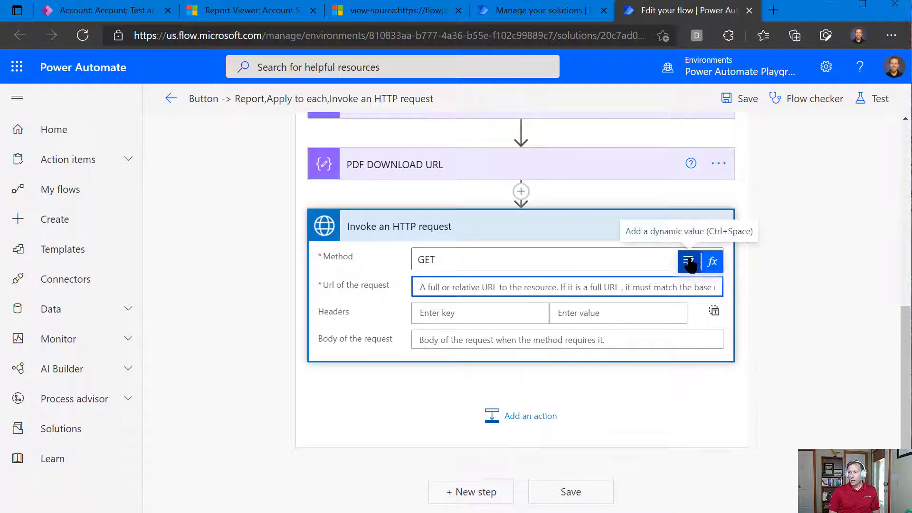
pyautogui.click(689, 262)
pyautogui.scroll(-1, 428, 430)
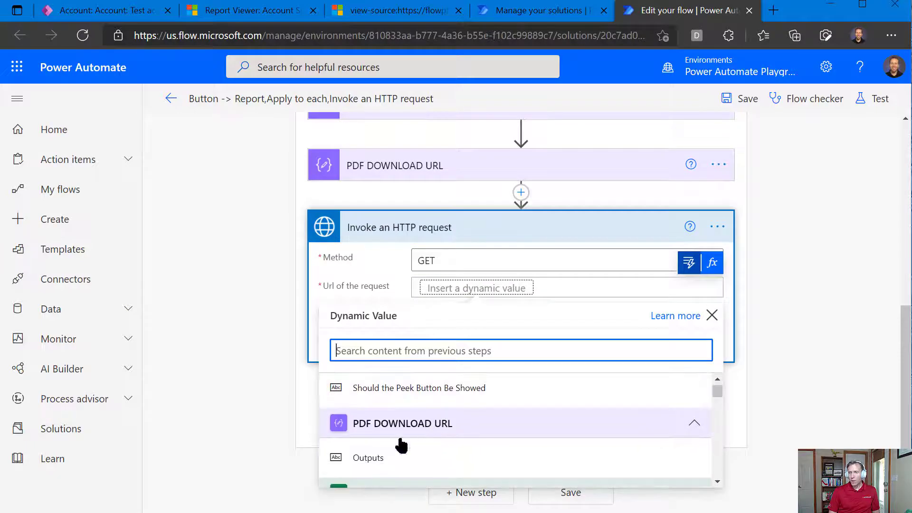
pyautogui.click(376, 453)
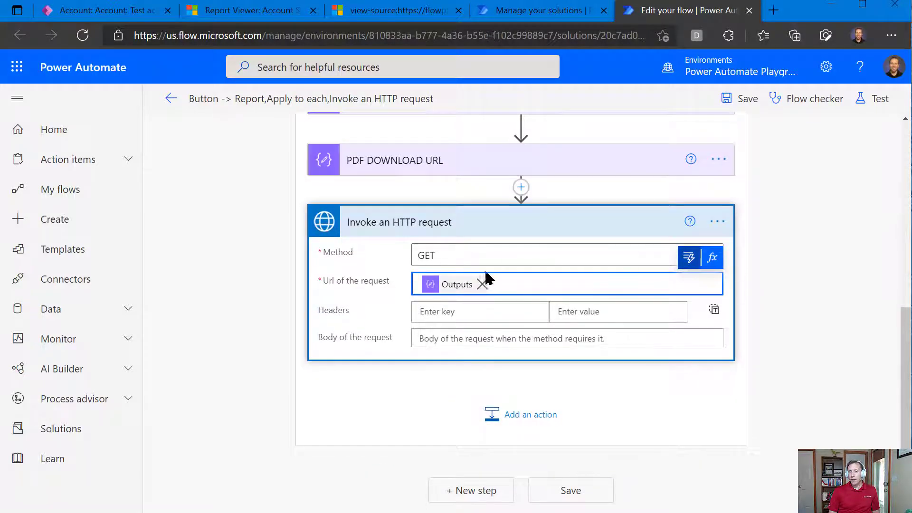
# Step: Rename the Invoke an HTTP request action as Download PDF
pyautogui.click(718, 221)
pyautogui.click(824, 247)
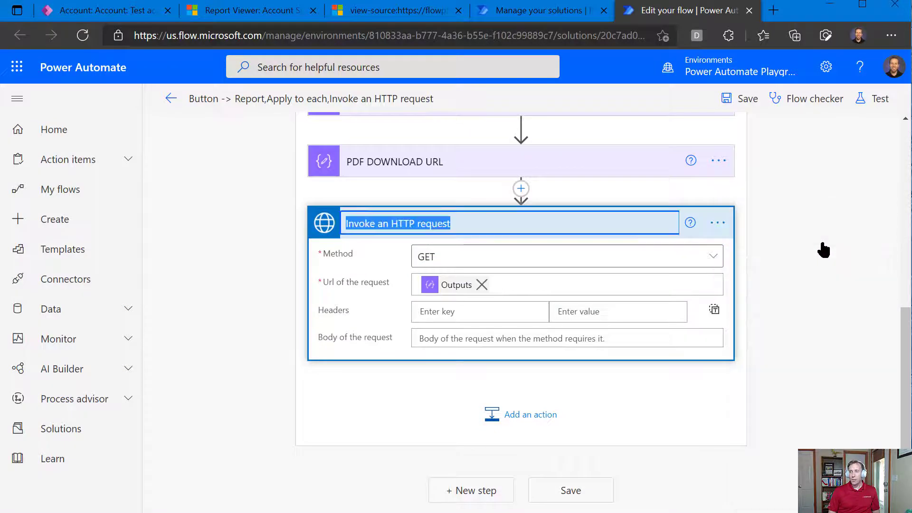
pyautogui.write('Download')
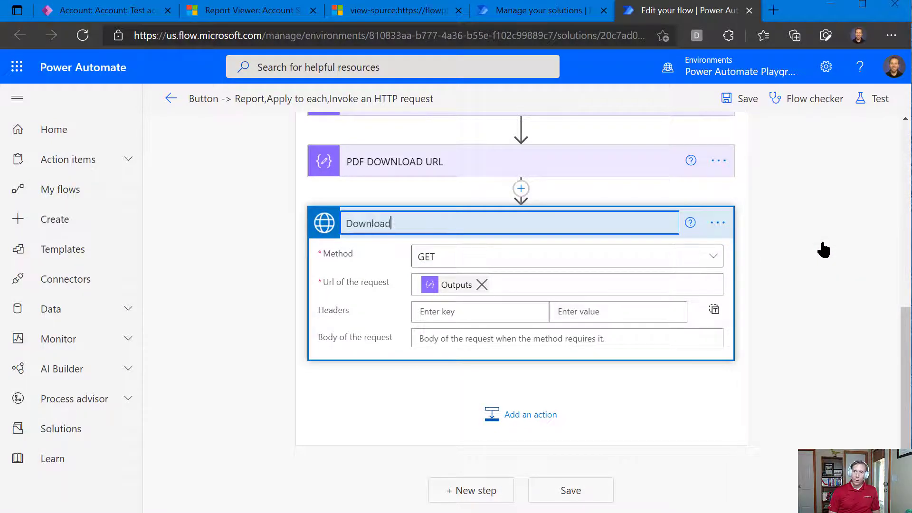
pyautogui.press('BackSpace')
pyautogui.press('BackSpace')
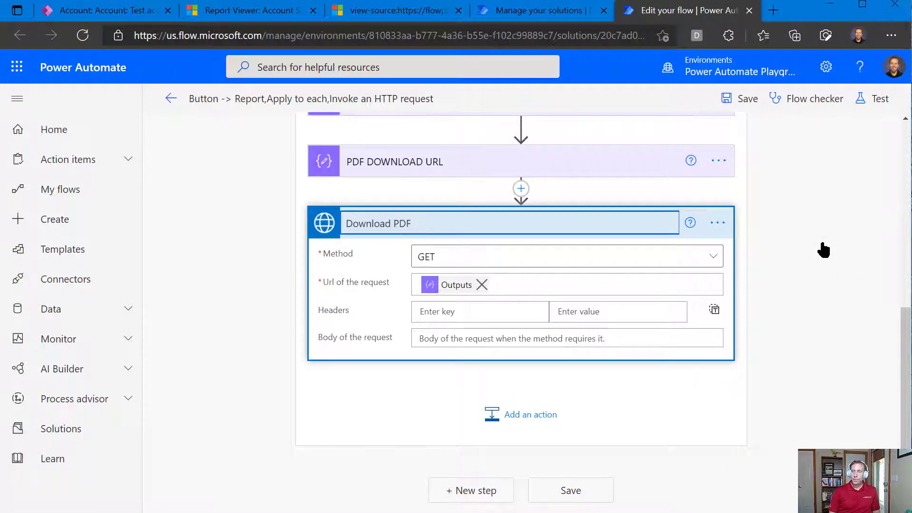
pyautogui.click(800, 414)
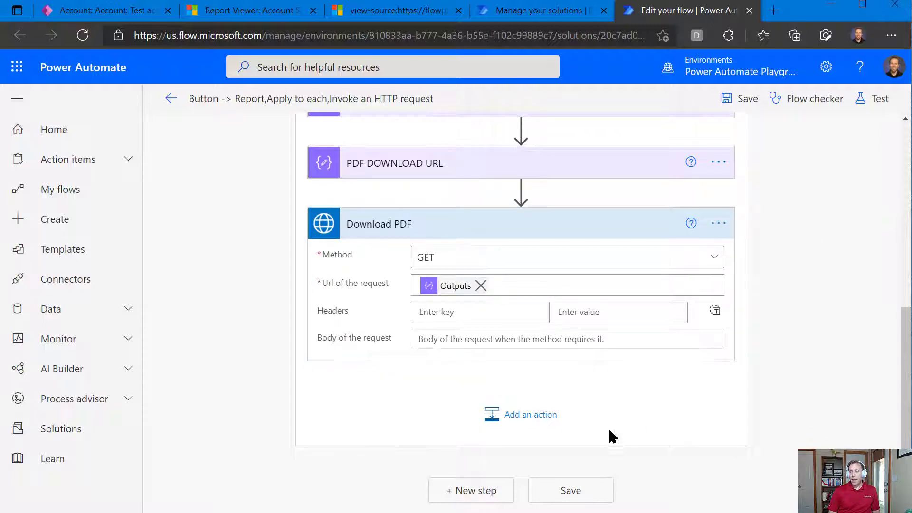
# Step: Add a Respond to a PowerApp or flow action after Download PDF, with a text output named Report PDF
pyautogui.scroll(5, 702, 366)
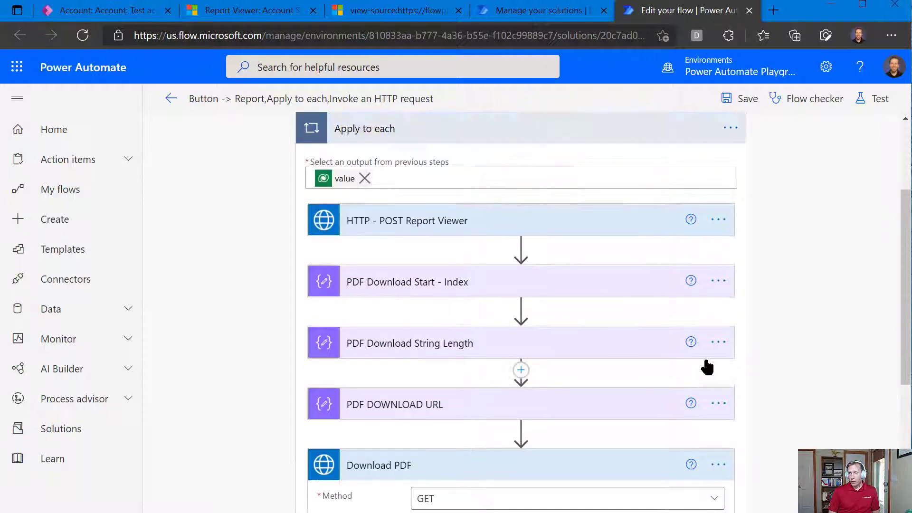
pyautogui.scroll(3, 706, 366)
pyautogui.scroll(-8, 618, 255)
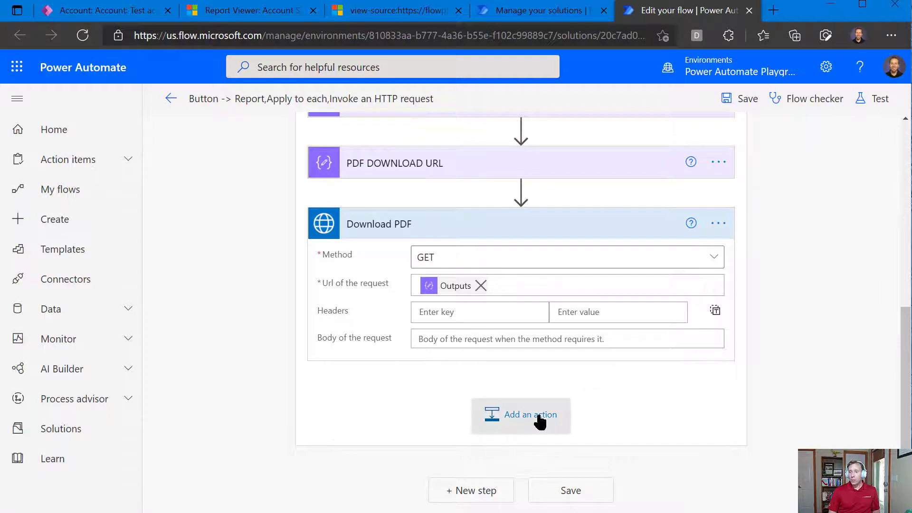
pyautogui.click(556, 413)
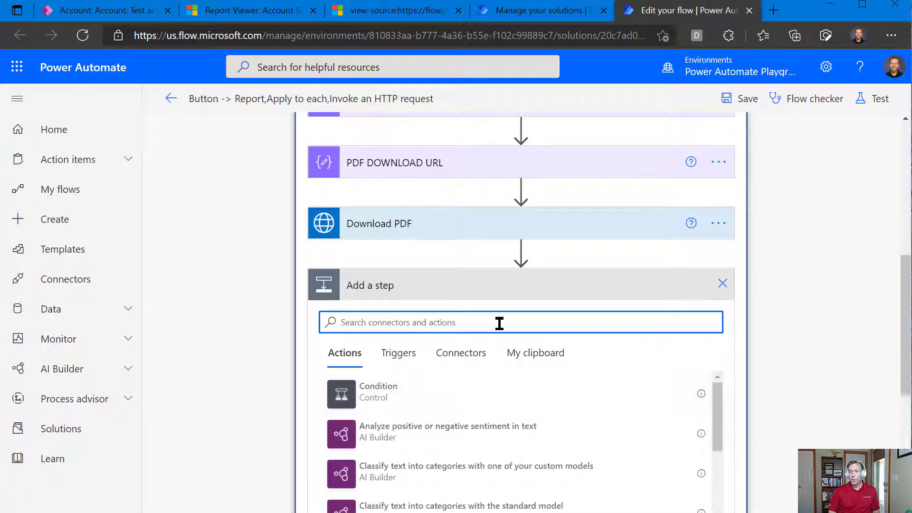
pyautogui.write('respond ')
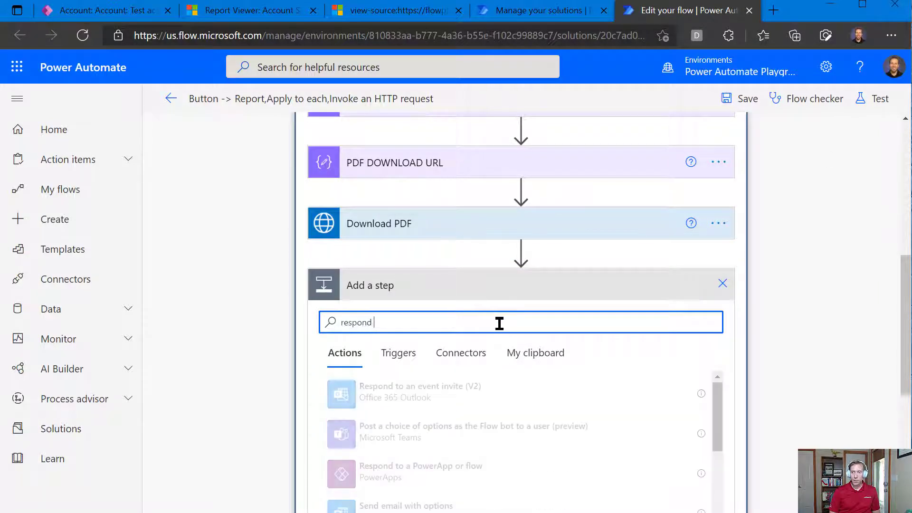
pyautogui.write('to child')
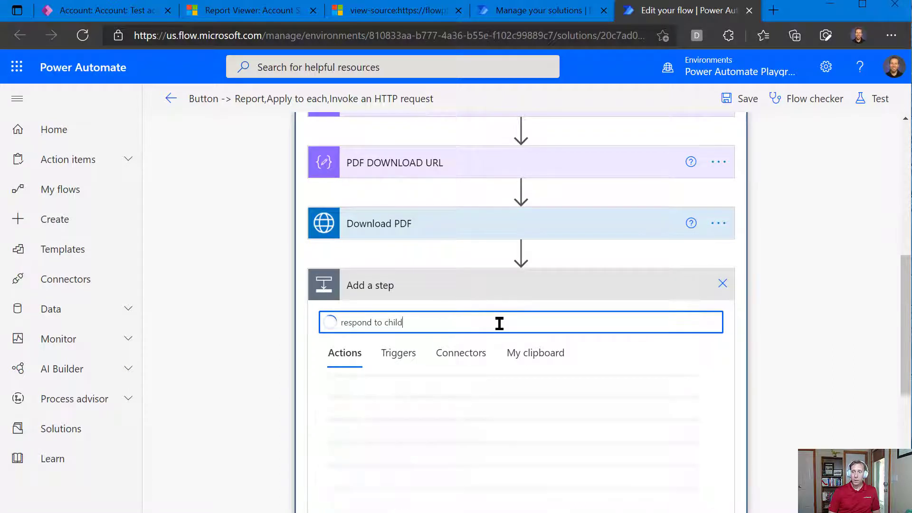
pyautogui.scroll(-2, 625, 417)
pyautogui.scroll(-2, 760, 369)
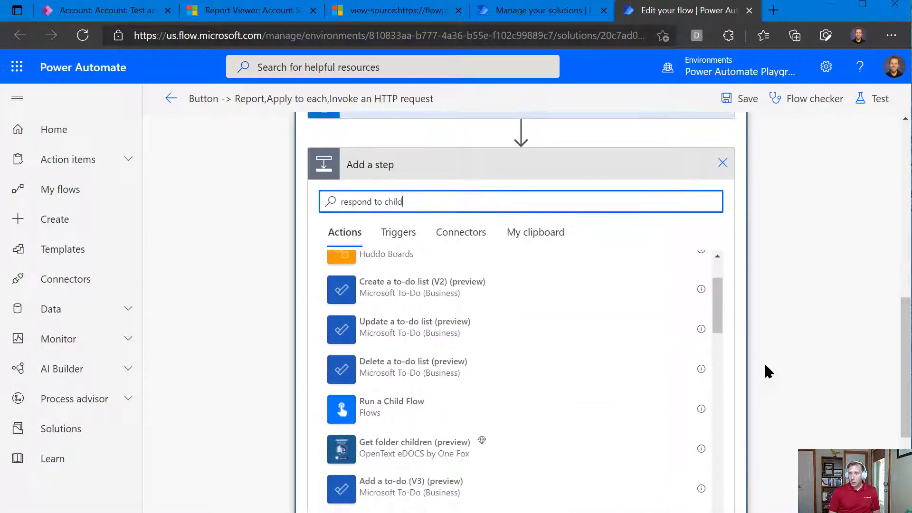
pyautogui.scroll(-2, 484, 401)
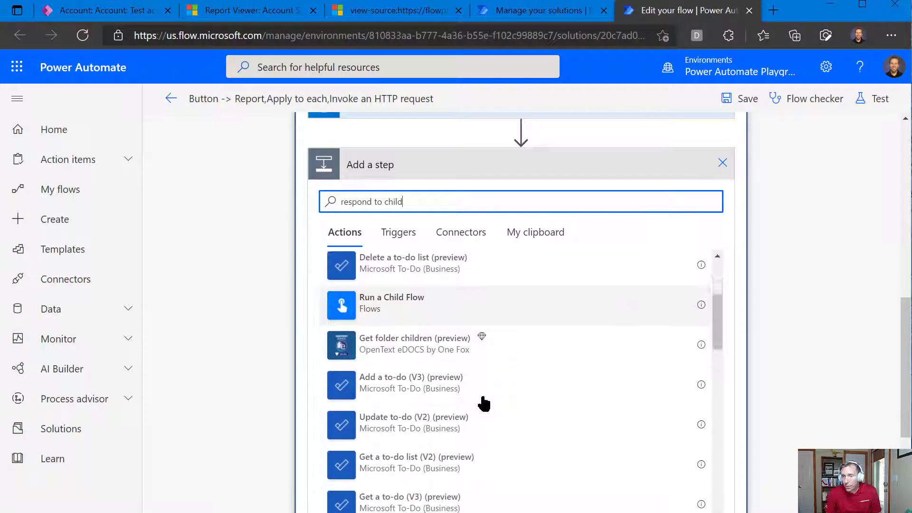
pyautogui.scroll(-5, 486, 401)
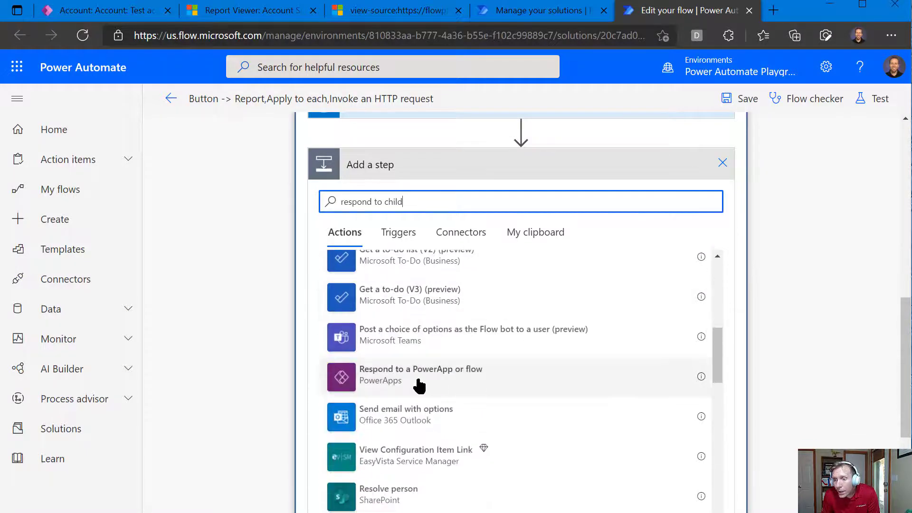
pyautogui.click(410, 380)
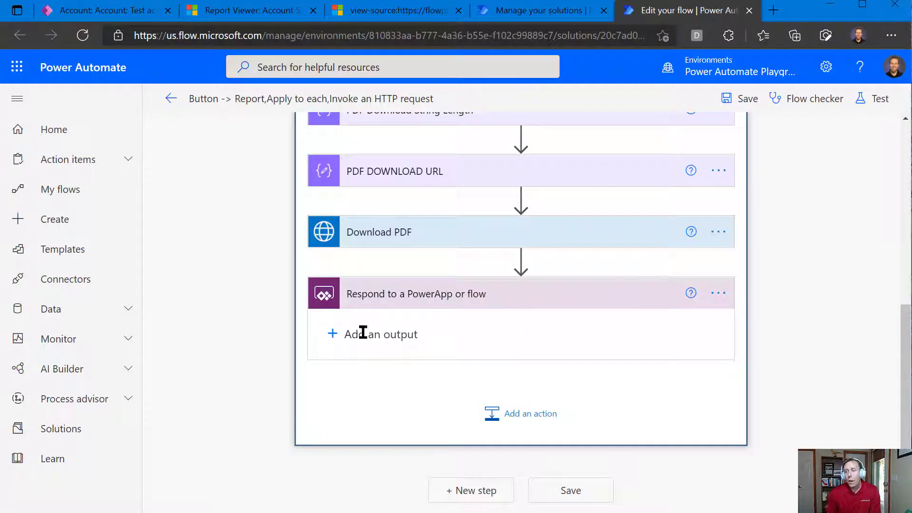
pyautogui.click(361, 332)
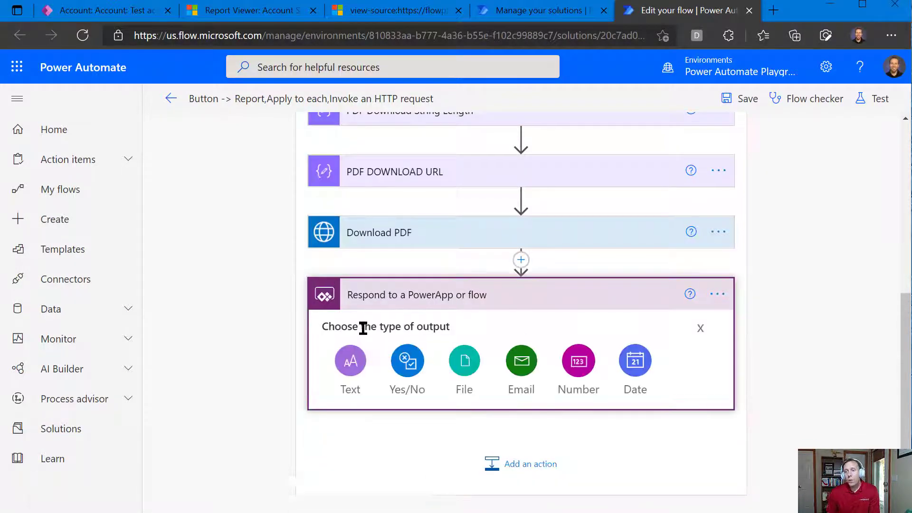
pyautogui.click(352, 363)
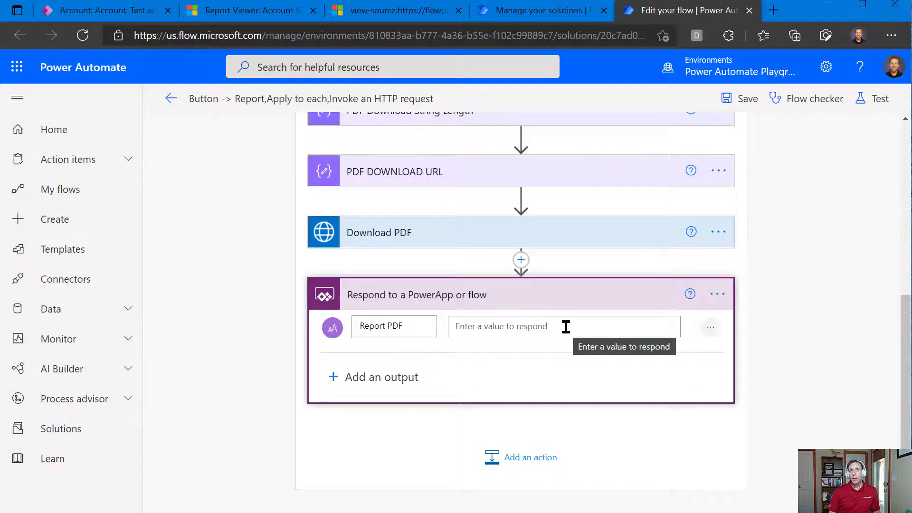
# Step: Start a dataUri() expression as the value of the Report PDF output in the Respond to a PowerApp or flow action
pyautogui.click(541, 325)
pyautogui.click(668, 345)
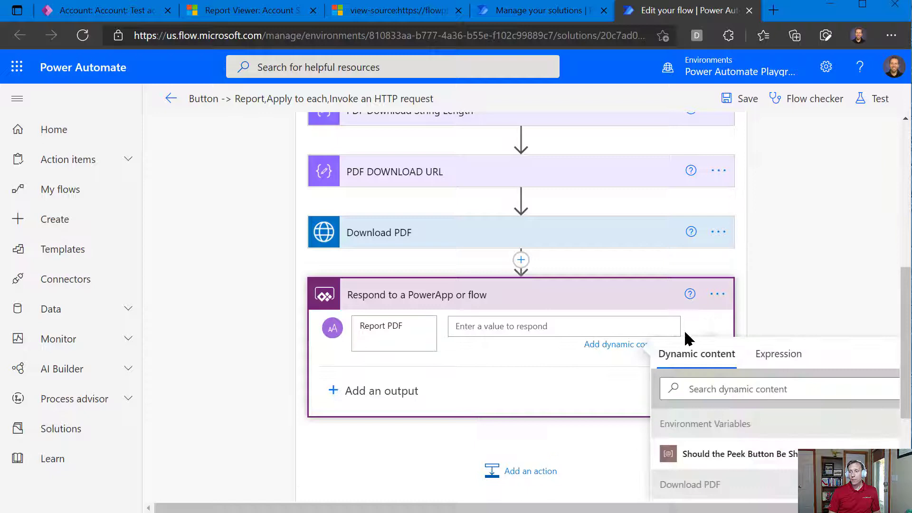
pyautogui.click(778, 364)
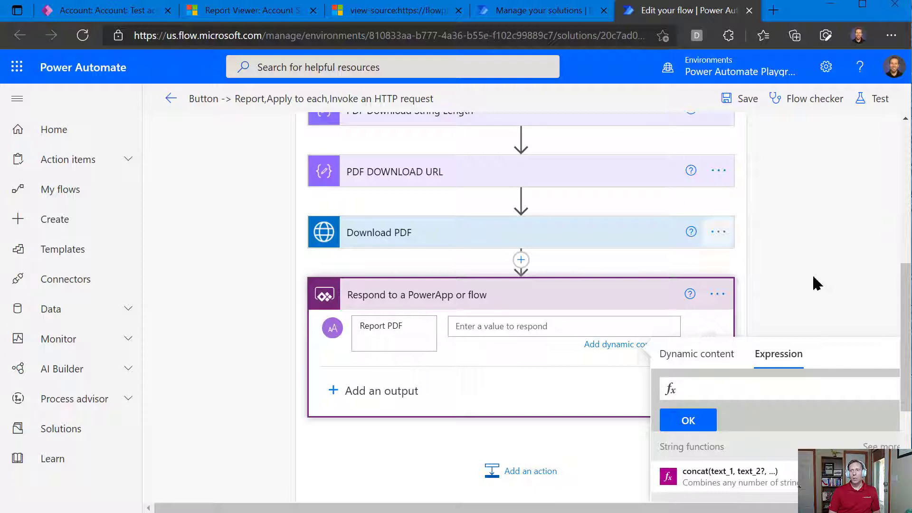
pyautogui.click(743, 387)
pyautogui.write('data')
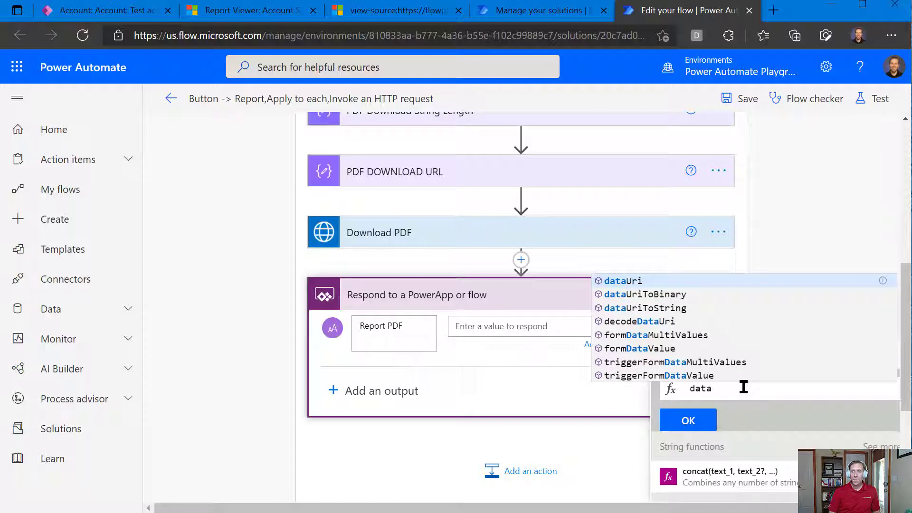
pyautogui.click(668, 282)
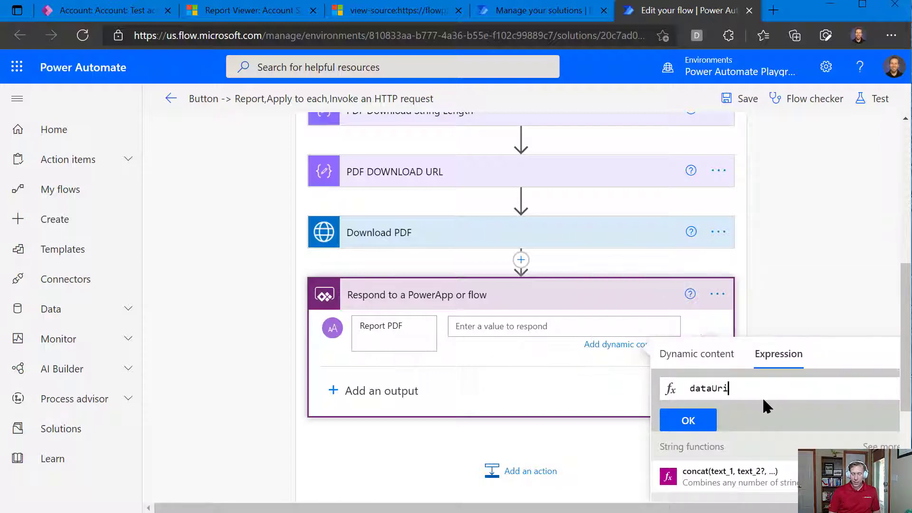
pyautogui.write('(')
# Step: Insert Download PDF's Body into the expression and apply dataUri(outputs('Download_PDF')?['body']) as the Report PDF value
pyautogui.scroll(-1, 765, 397)
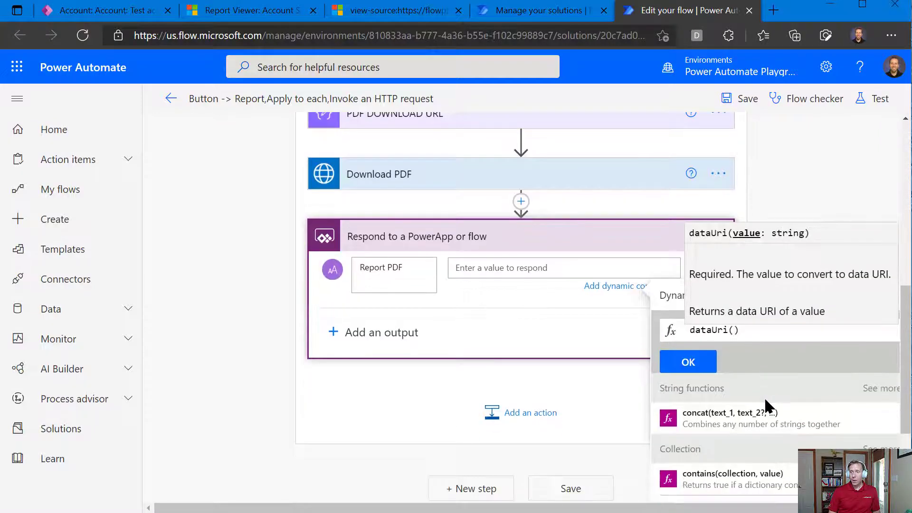
pyautogui.click(671, 296)
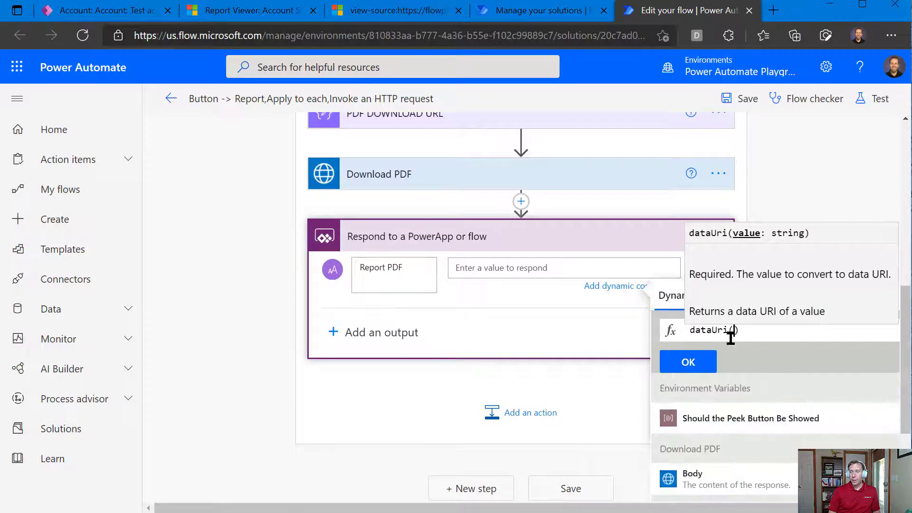
pyautogui.scroll(-3, 812, 435)
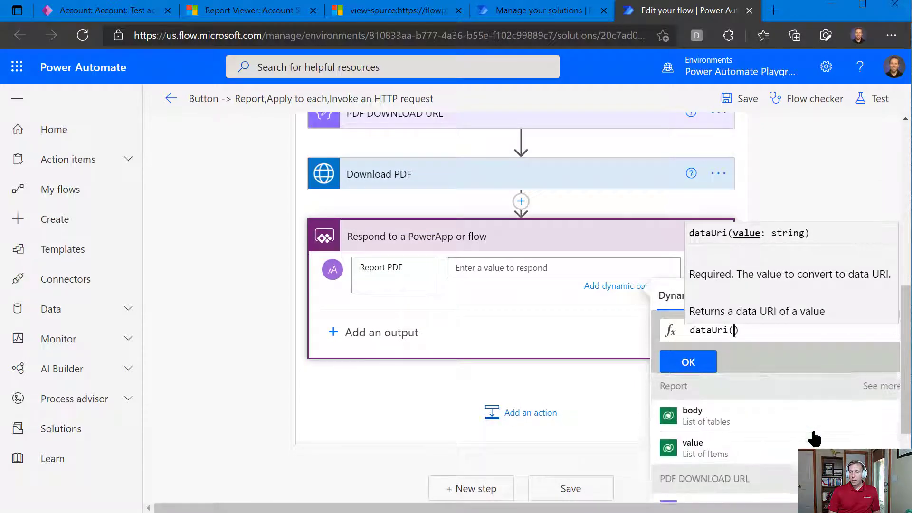
pyautogui.scroll(-2, 814, 438)
pyautogui.scroll(3, 814, 438)
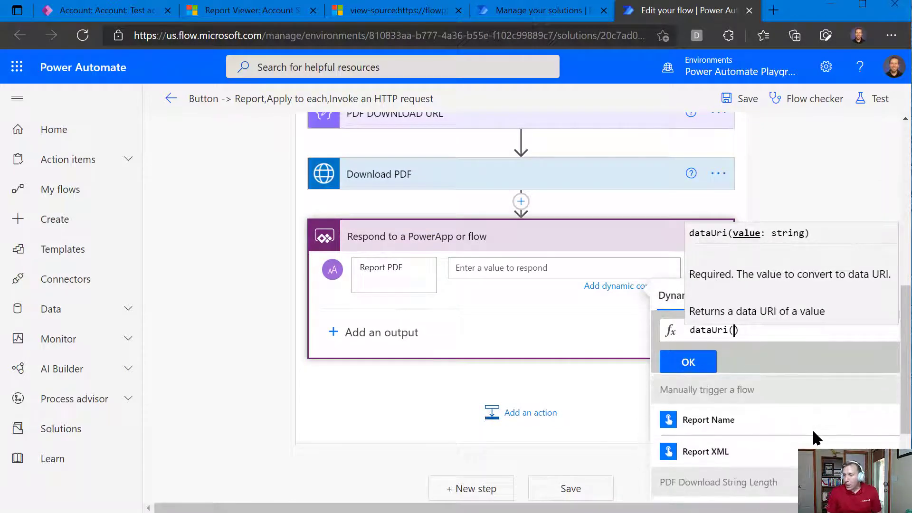
pyautogui.scroll(3, 813, 429)
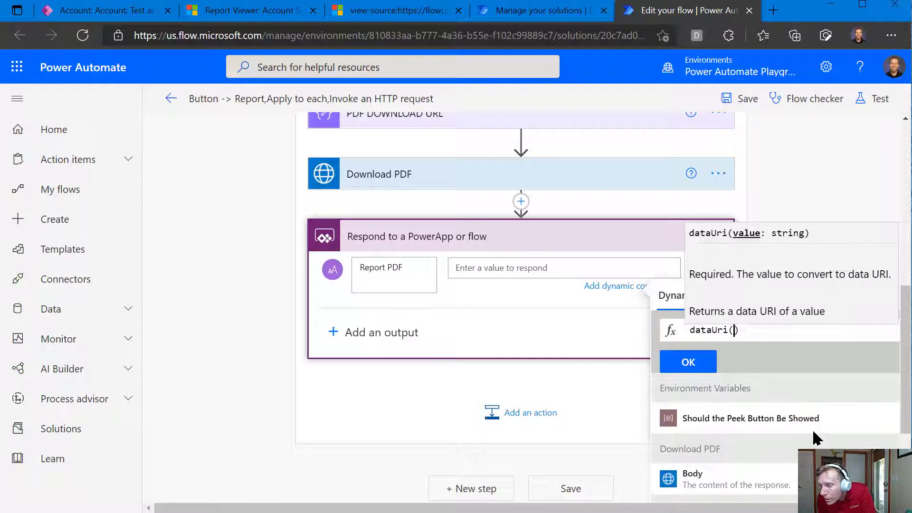
pyautogui.scroll(-1, 812, 429)
pyautogui.click(685, 439)
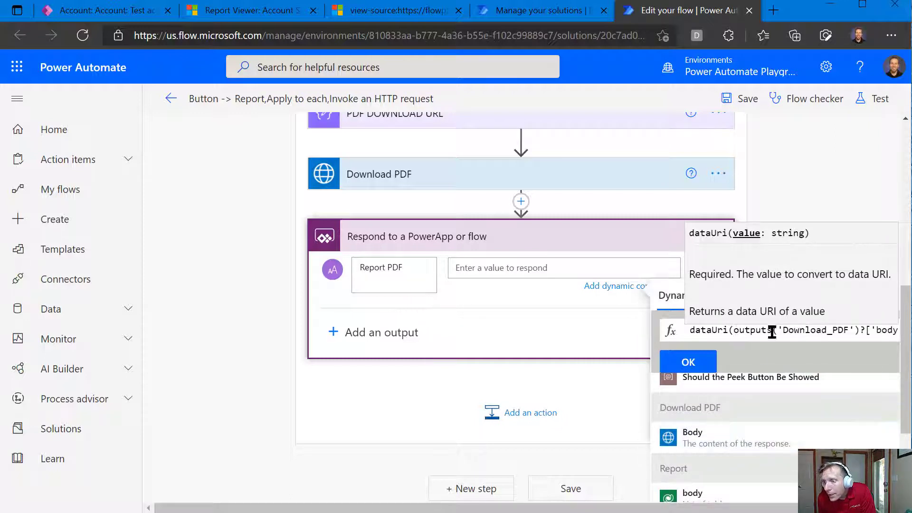
pyautogui.moveTo(737, 508); pyautogui.dragTo(763, 507)
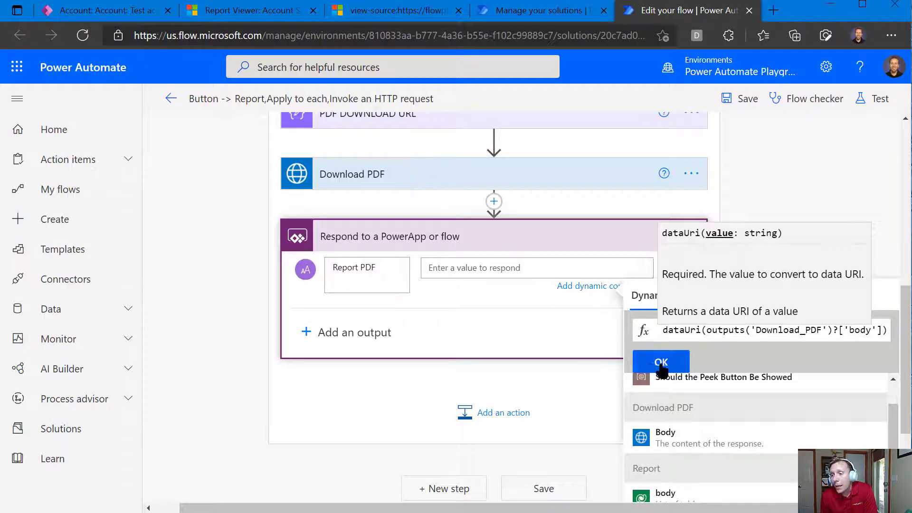
pyautogui.click(661, 362)
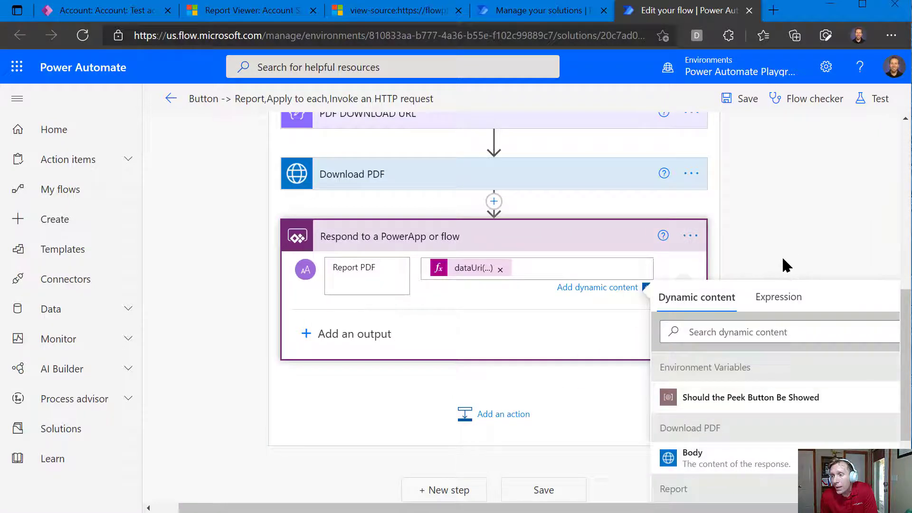
# Step: Try to save the flow with the response action inside the Apply to each loop
pyautogui.click(785, 265)
pyautogui.click(741, 99)
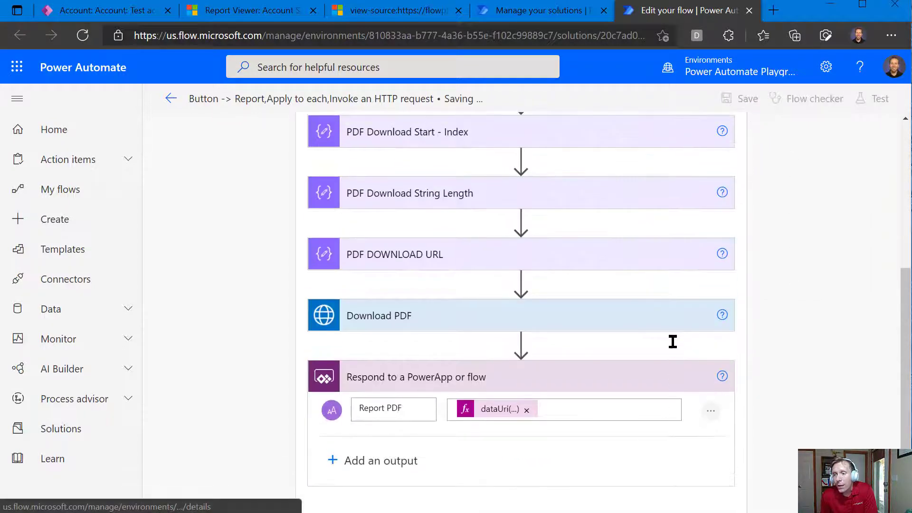
pyautogui.scroll(7, 688, 332)
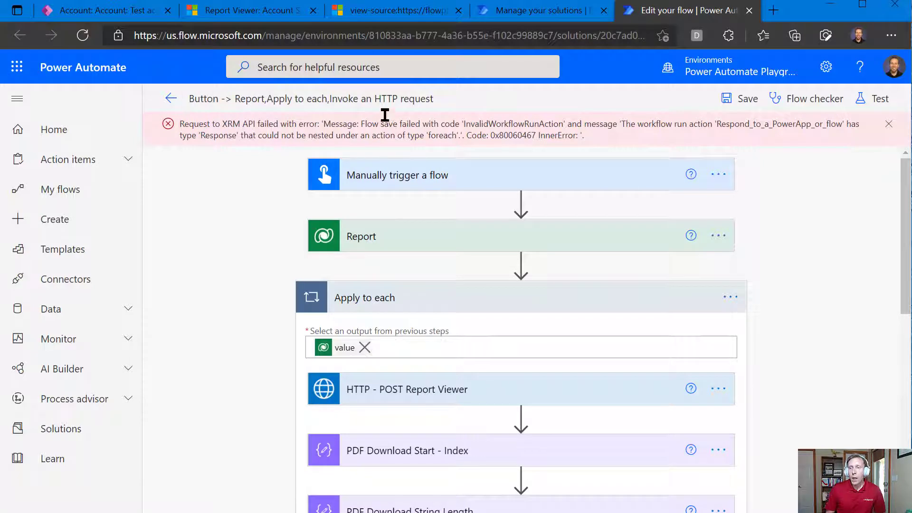
# Step: Rename the flow as Get Report as PDF
pyautogui.click(292, 102)
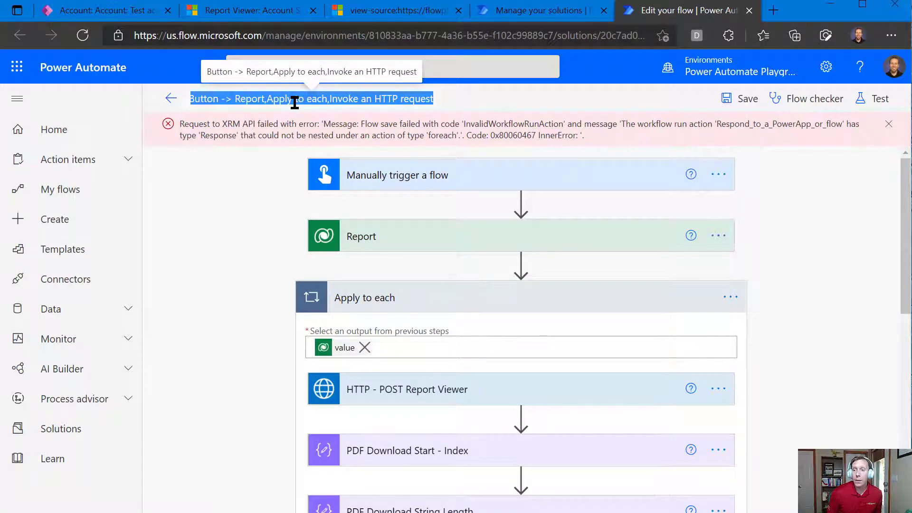
pyautogui.write('=')
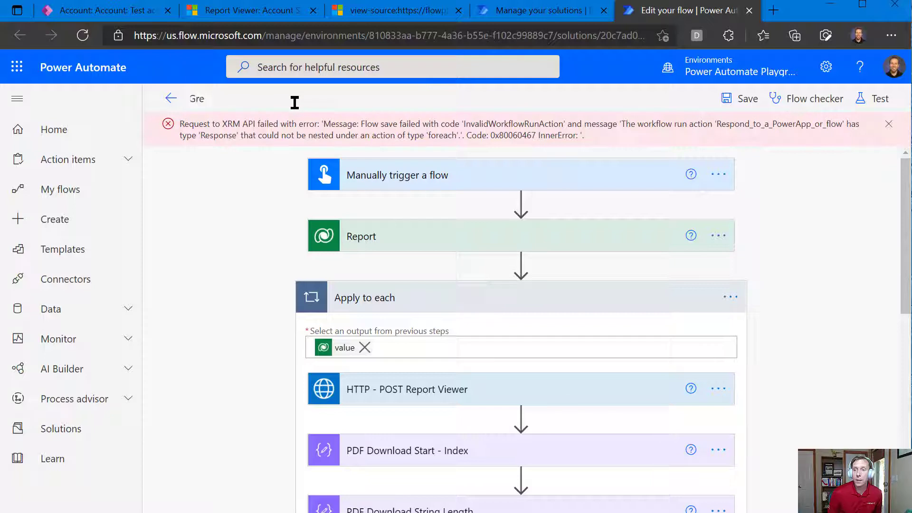
pyautogui.press('BackSpace')
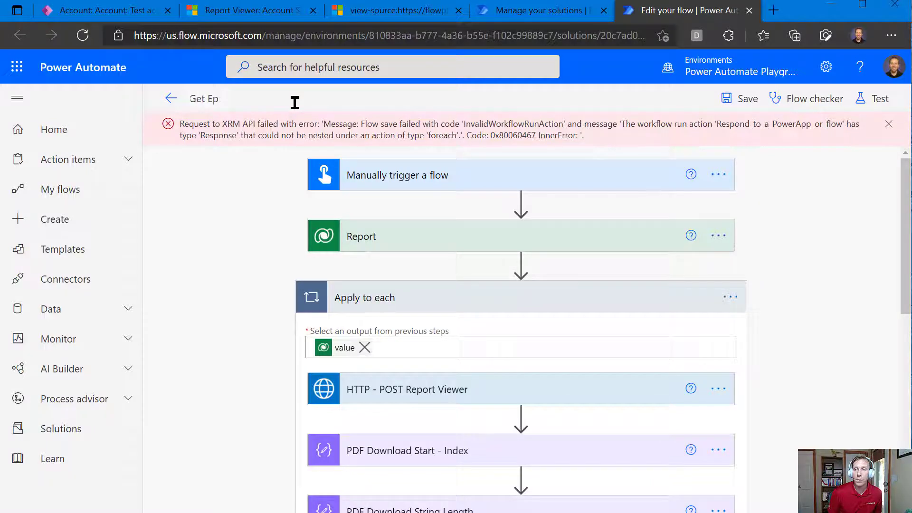
pyautogui.write('Report as PDF')
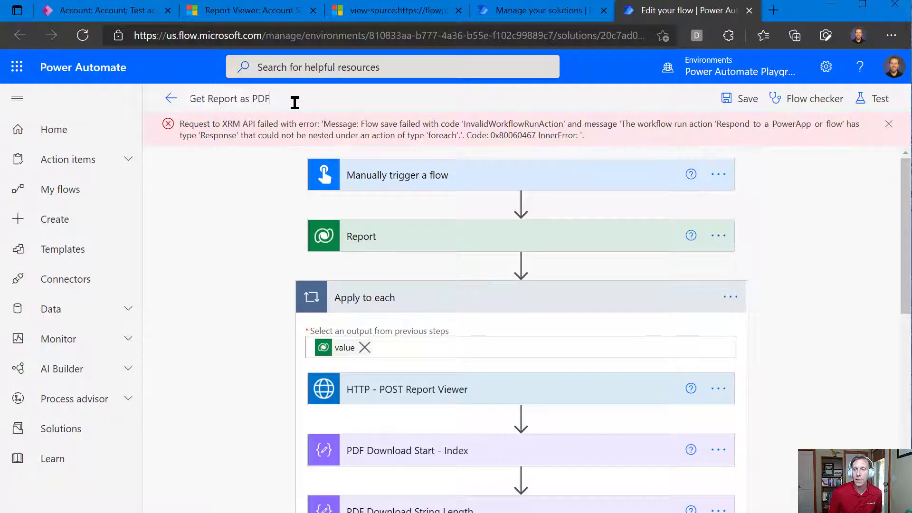
pyautogui.click(232, 236)
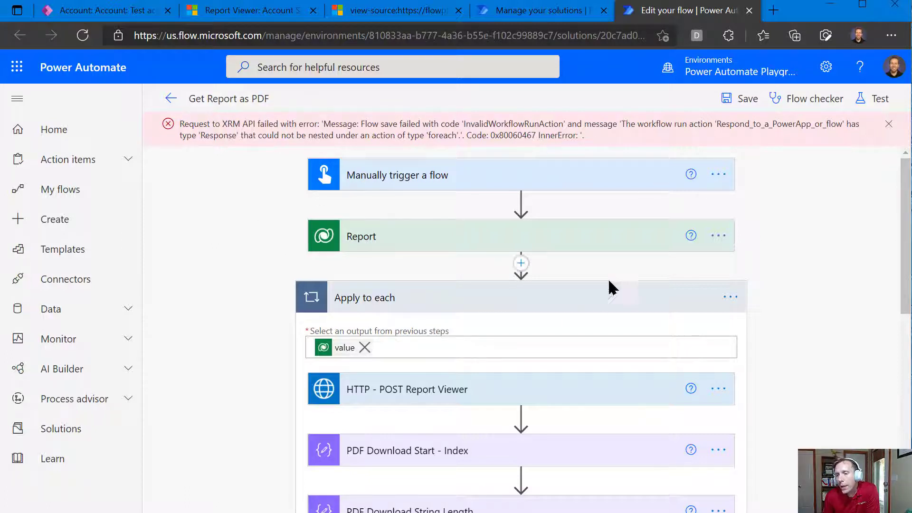
# Step: Add an Initialize variable action between Manually trigger a flow and Report
pyautogui.scroll(-7, 695, 383)
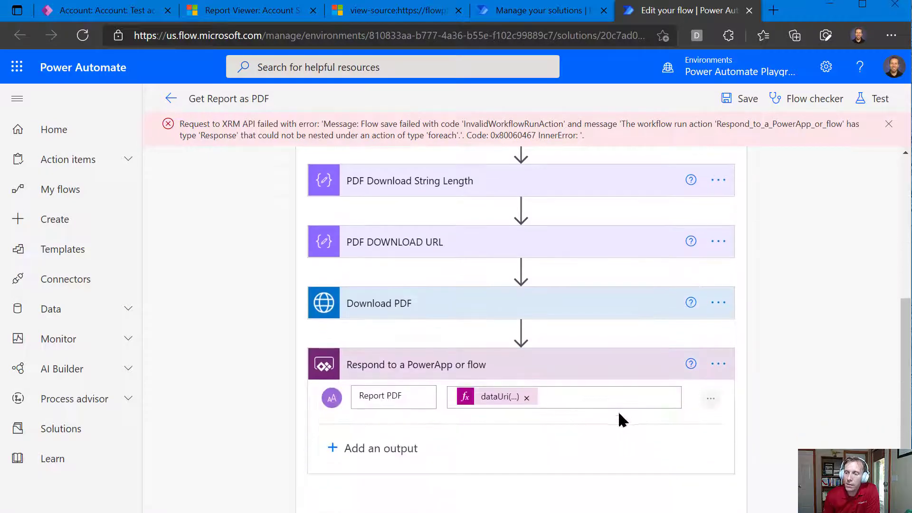
pyautogui.scroll(5, 674, 380)
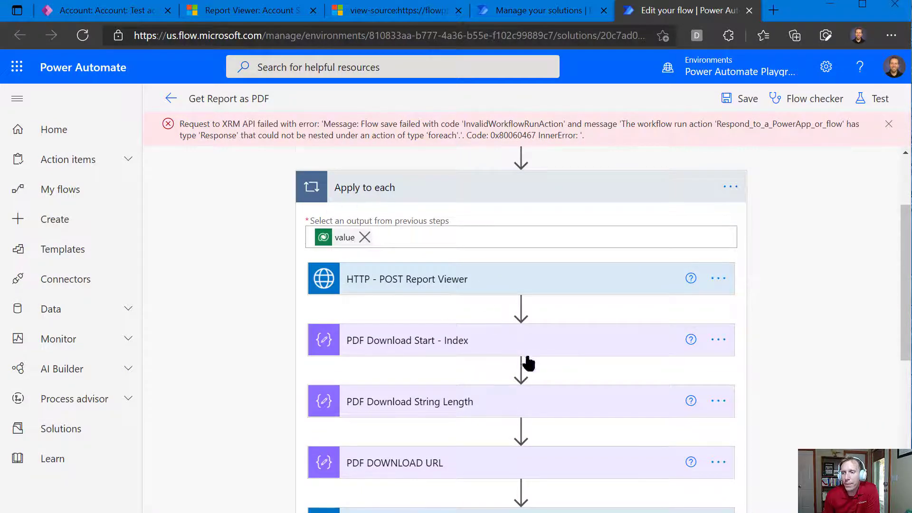
pyautogui.scroll(-6, 528, 364)
pyautogui.scroll(8, 641, 377)
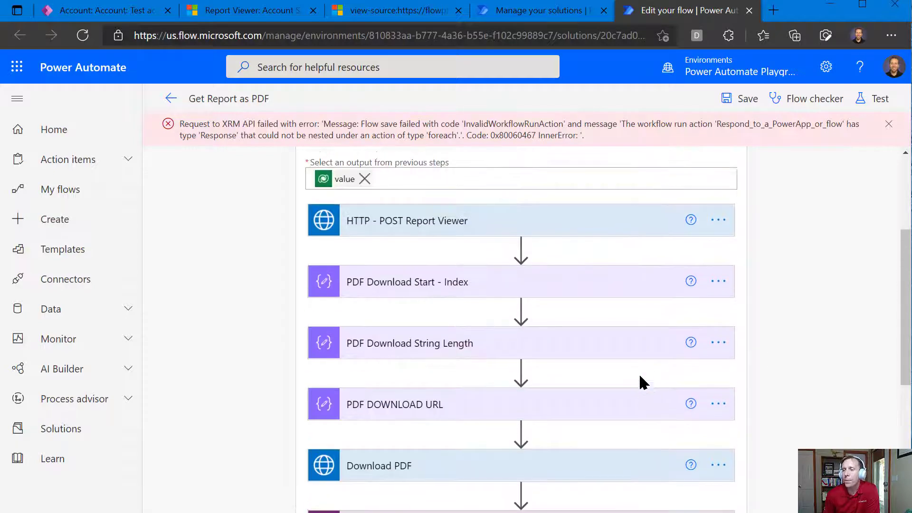
pyautogui.scroll(-6, 546, 362)
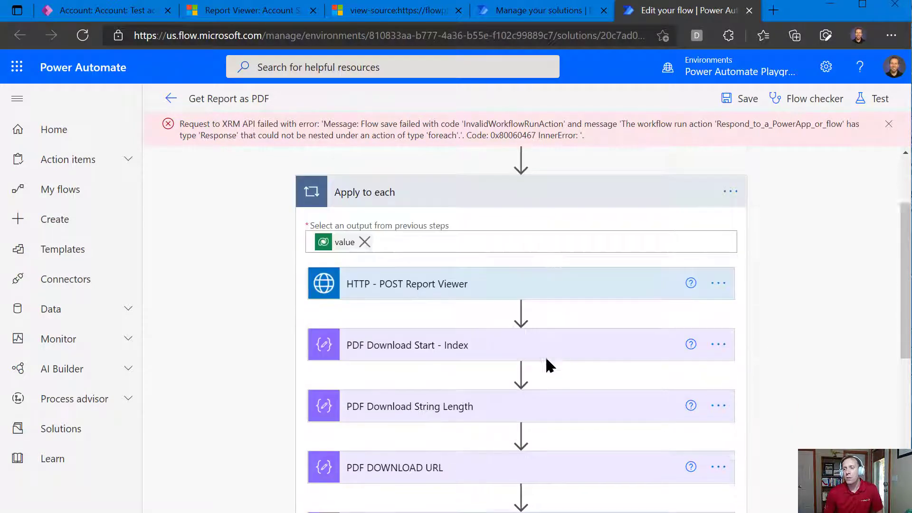
pyautogui.scroll(-1, 523, 375)
pyautogui.scroll(7, 499, 390)
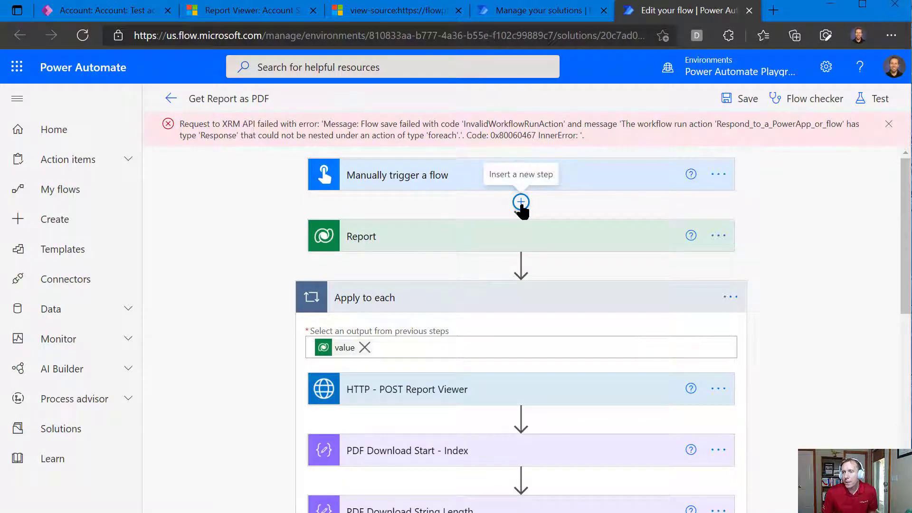
pyautogui.click(521, 202)
pyautogui.click(525, 222)
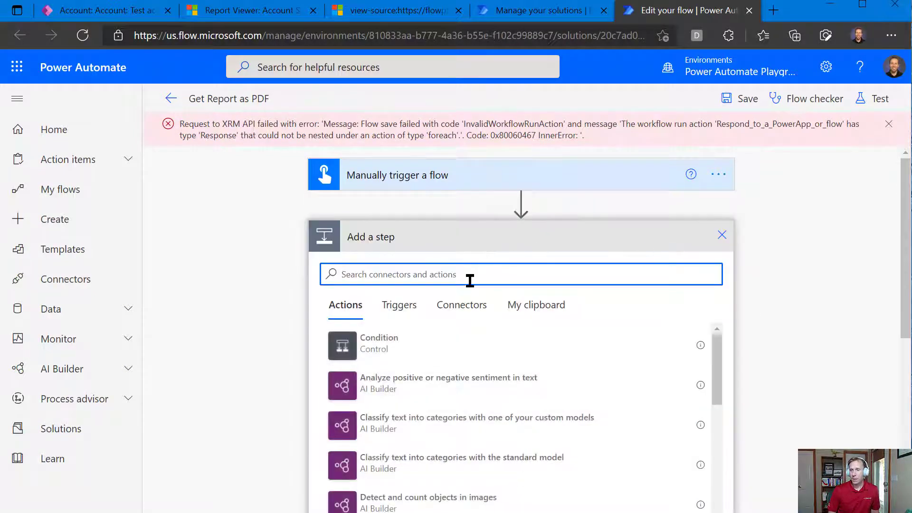
pyautogui.write('vari')
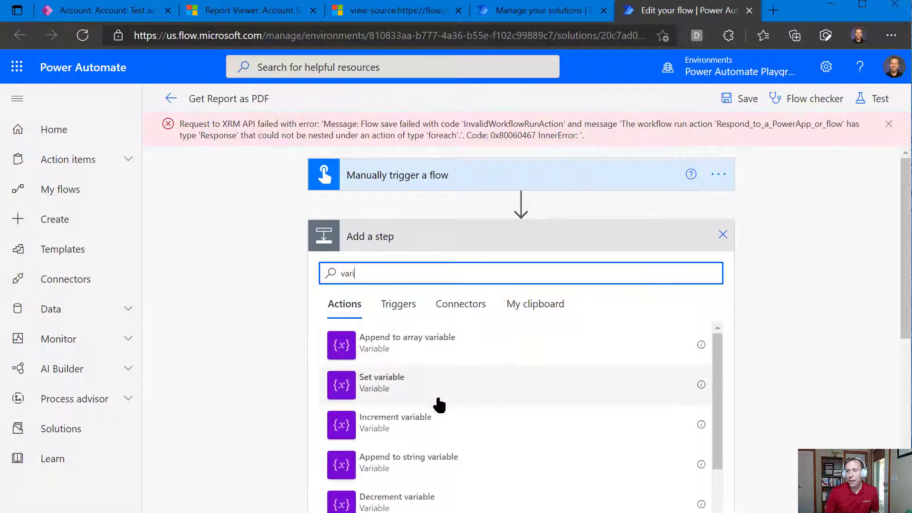
pyautogui.scroll(-2, 488, 425)
pyautogui.click(434, 449)
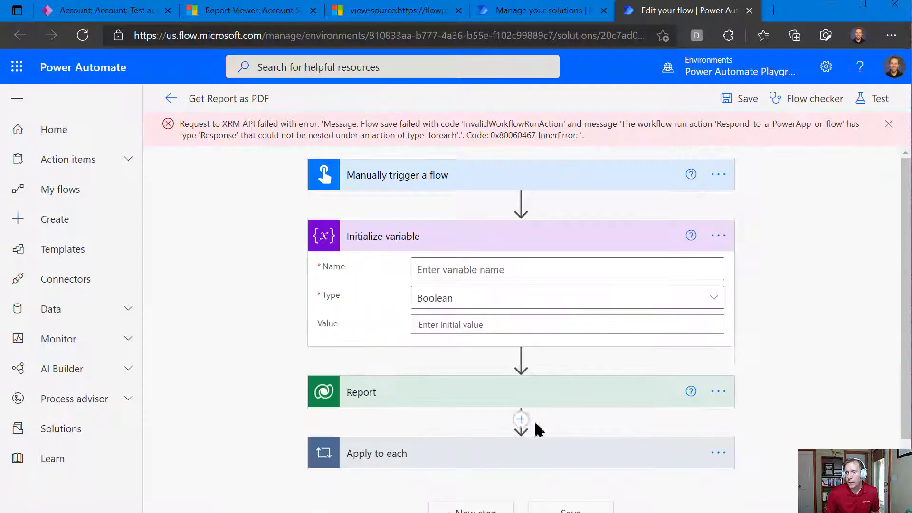
# Step: Name the new variable Report PDF data and set its type to String
pyautogui.click(527, 265)
pyautogui.write('Report PDF data')
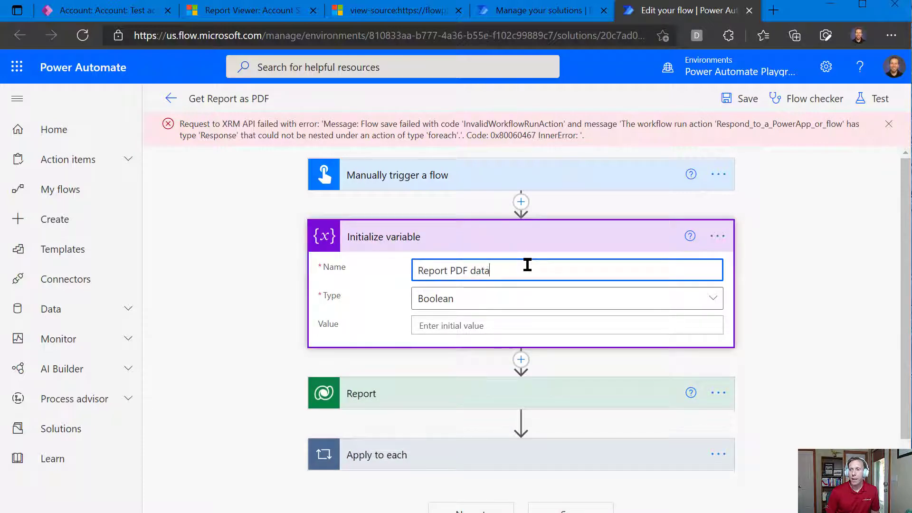
pyautogui.click(508, 300)
pyautogui.scroll(-1, 157, 428)
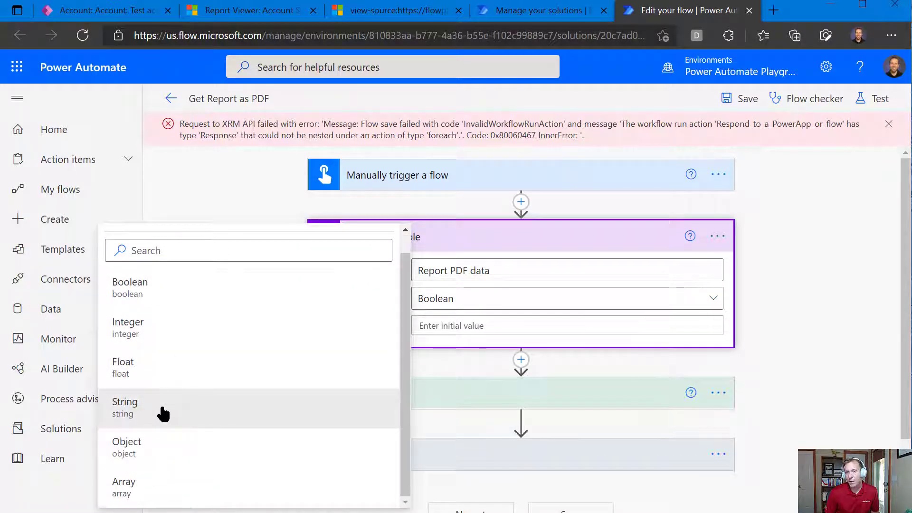
pyautogui.click(163, 412)
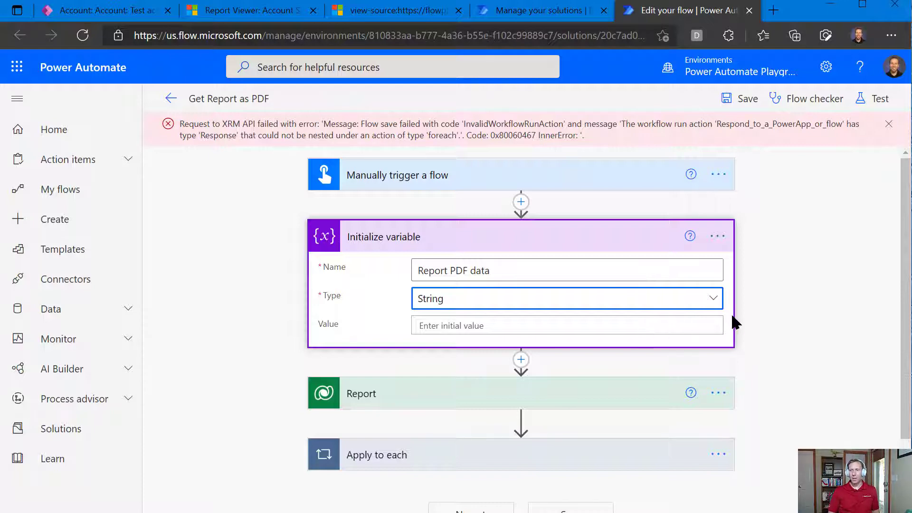
pyautogui.click(754, 331)
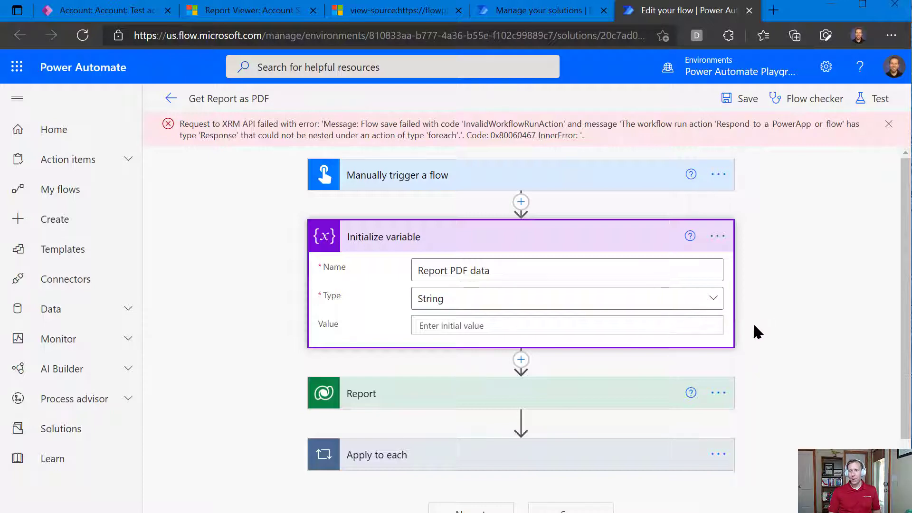
# Step: Rename the Initialize variable action as Initialize Report PDF data
pyautogui.scroll(-1, 745, 329)
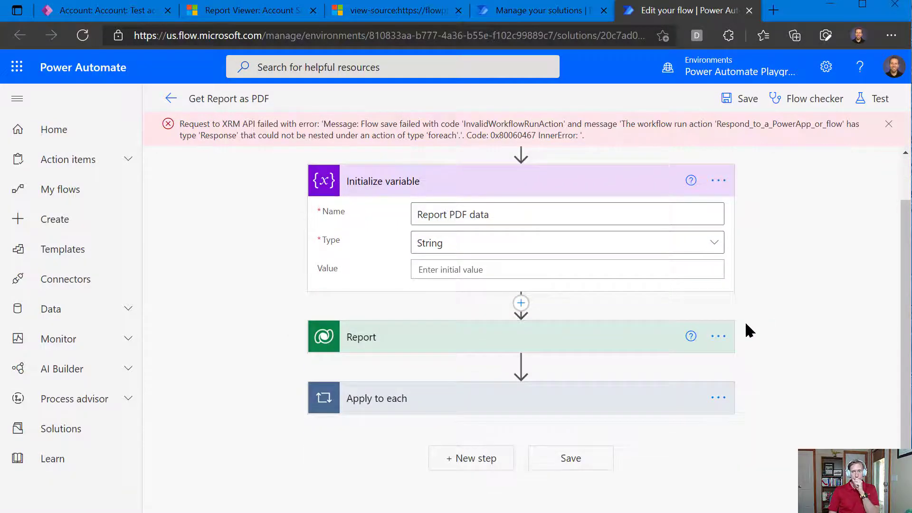
pyautogui.click(718, 180)
pyautogui.click(792, 207)
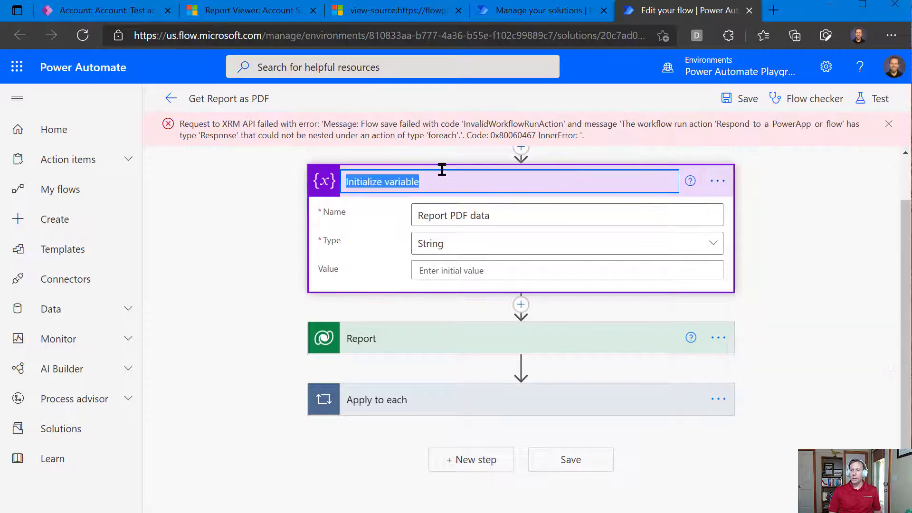
pyautogui.doubleClick(409, 181)
pyautogui.write('Report PDF dat')
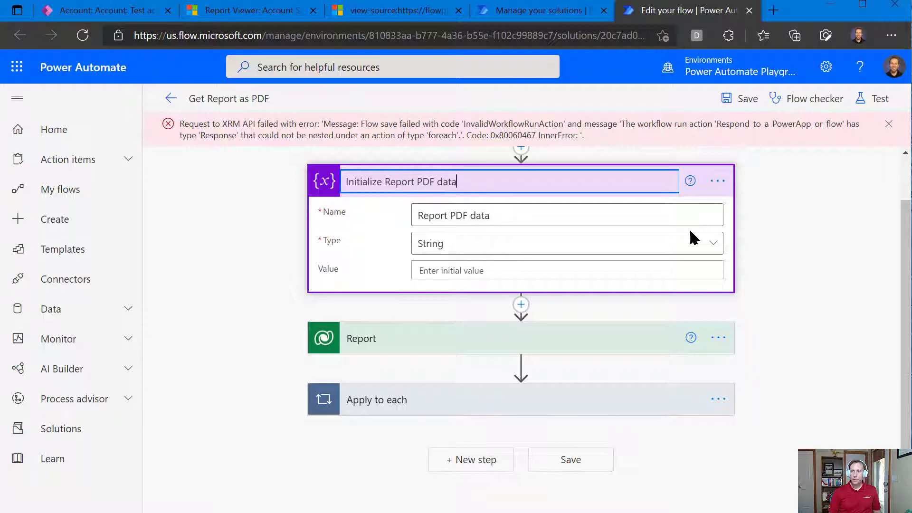
pyautogui.click(806, 240)
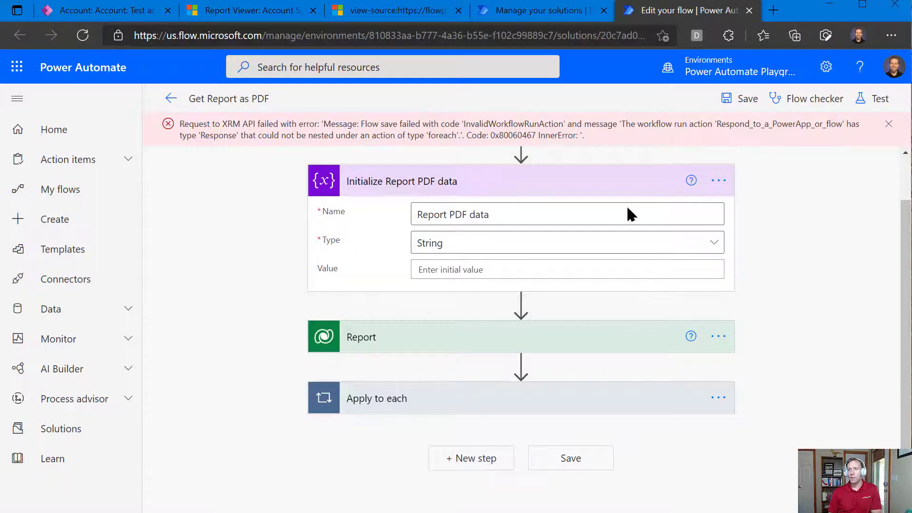
# Step: Move the Respond to a PowerApp or flow action out of the Apply to each loop, placing it after the loop
pyautogui.click(612, 399)
pyautogui.scroll(-10, 806, 367)
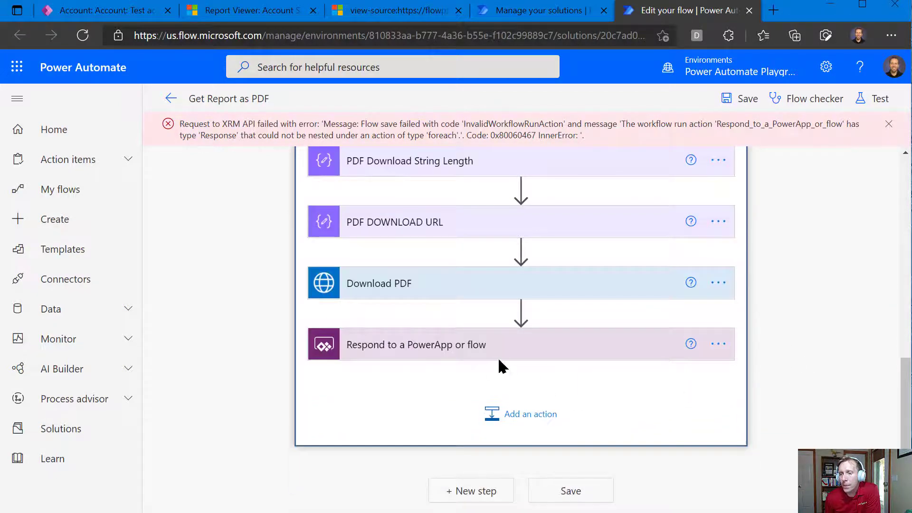
pyautogui.moveTo(500, 361); pyautogui.dragTo(514, 421)
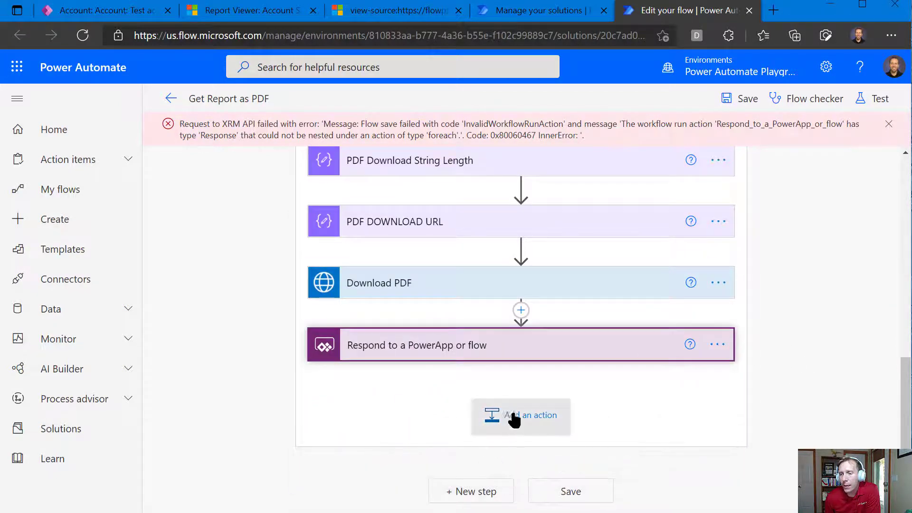
pyautogui.click(445, 494)
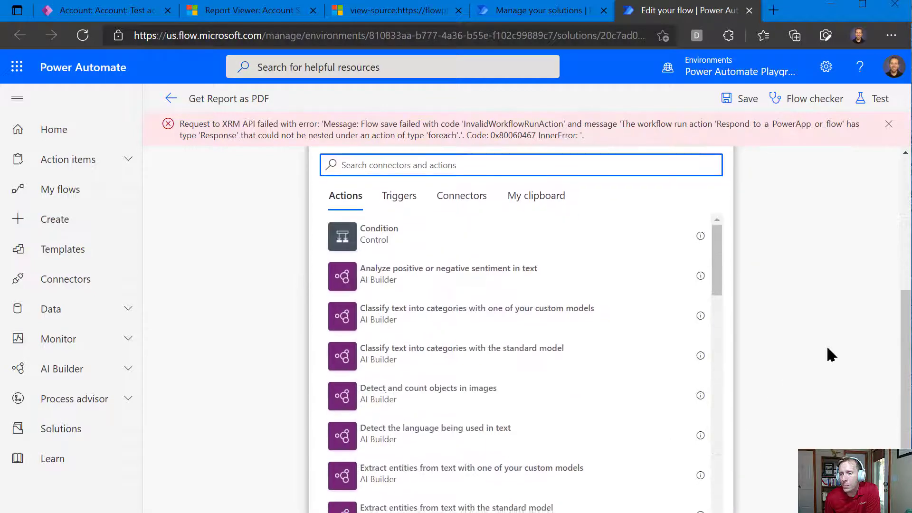
pyautogui.scroll(3, 827, 349)
pyautogui.click(550, 230)
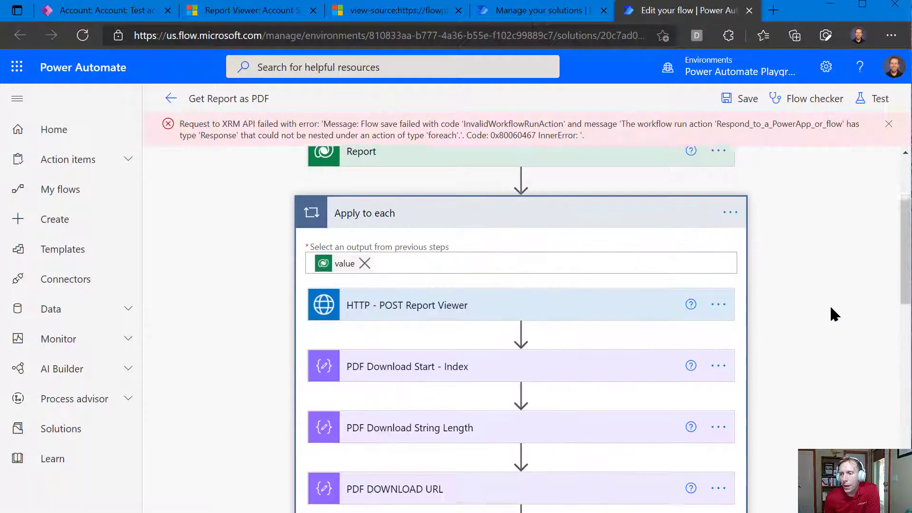
pyautogui.scroll(-8, 834, 314)
pyautogui.moveTo(541, 253); pyautogui.dragTo(526, 327)
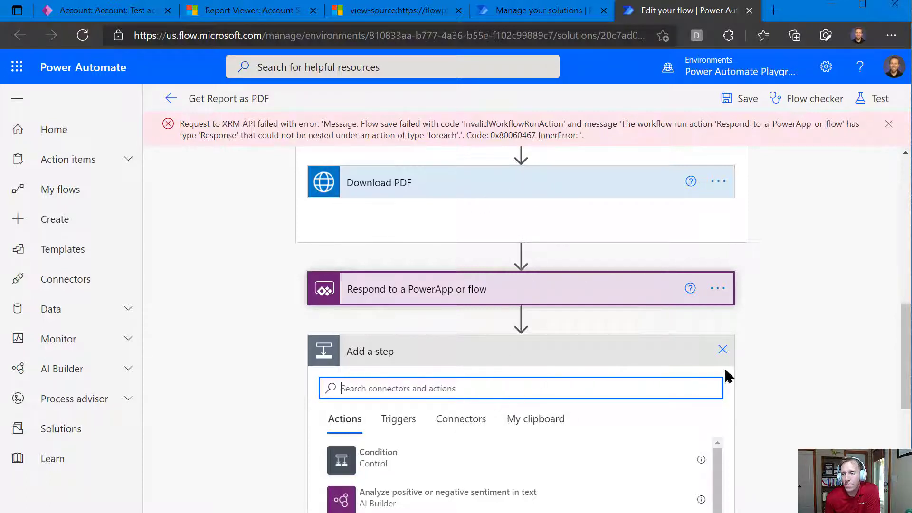
pyautogui.click(723, 350)
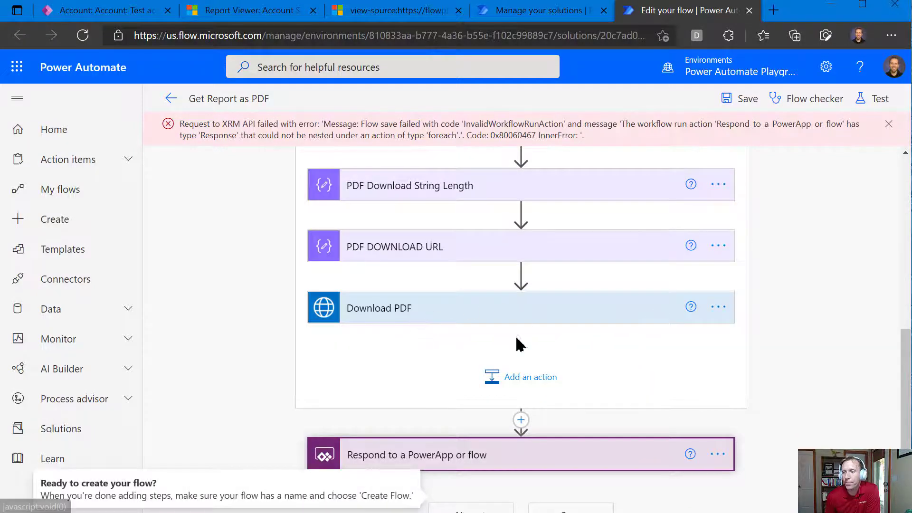
# Step: Add a Set variable action after Download PDF inside the Apply to each loop
pyautogui.click(522, 376)
pyautogui.scroll(1, 594, 228)
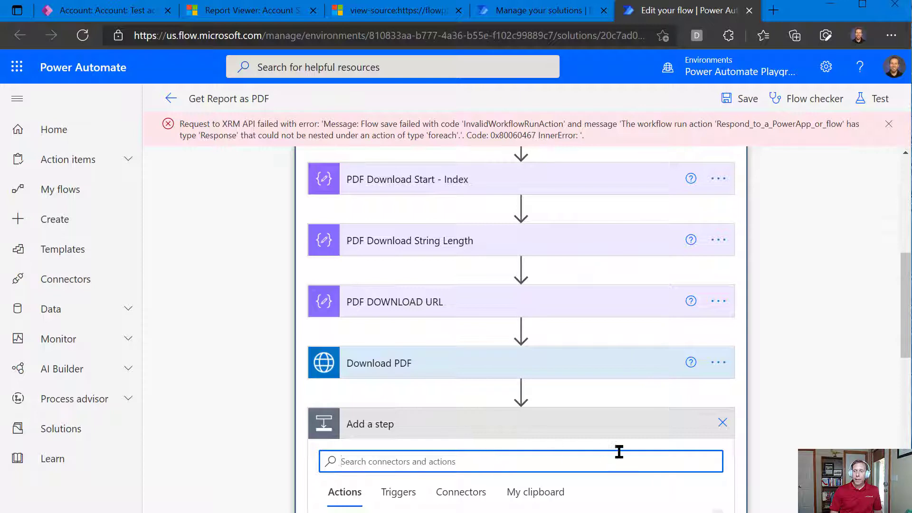
pyautogui.write('set vari')
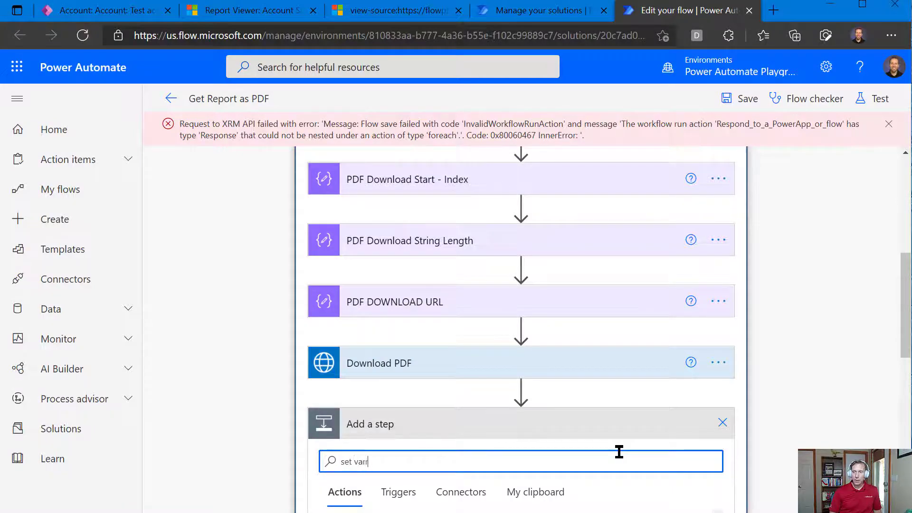
pyautogui.write('able')
pyautogui.scroll(4, 550, 346)
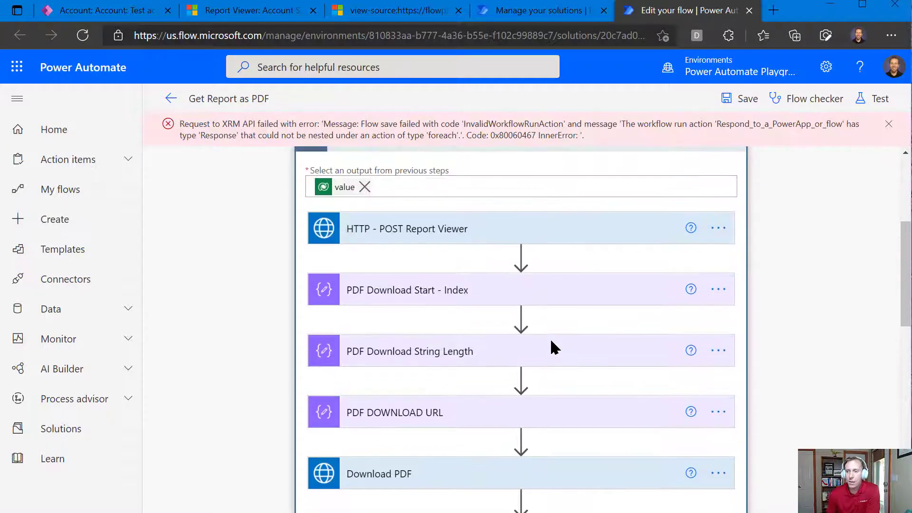
pyautogui.scroll(-5, 528, 358)
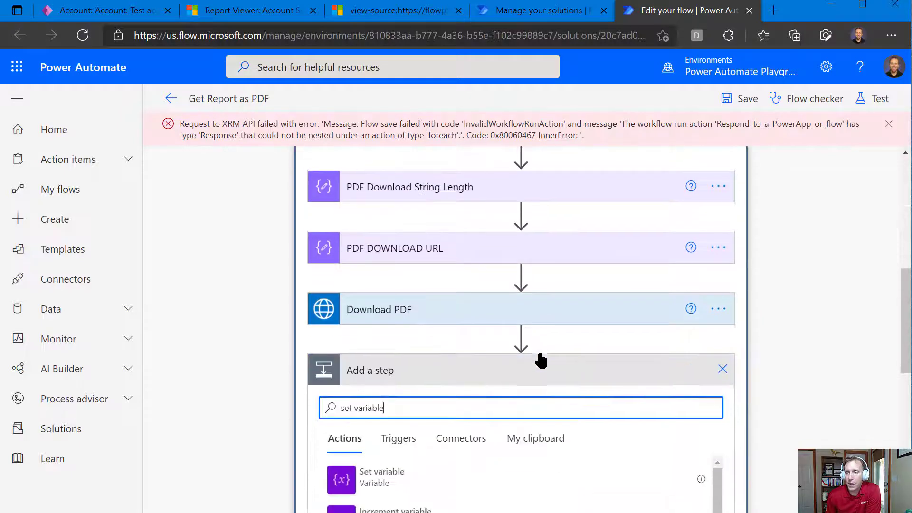
pyautogui.click(440, 375)
pyautogui.scroll(-1, 760, 366)
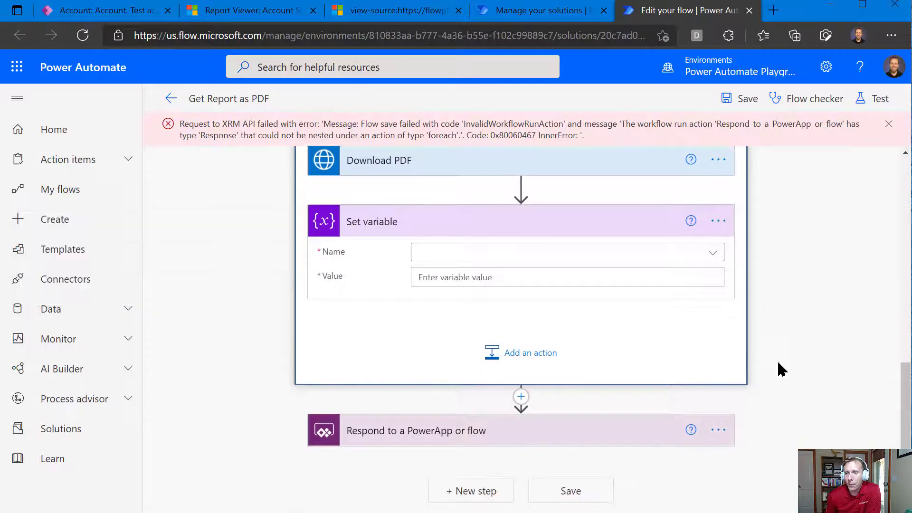
# Step: Choose Report PDF data as the variable in the Set variable action
pyautogui.click(590, 259)
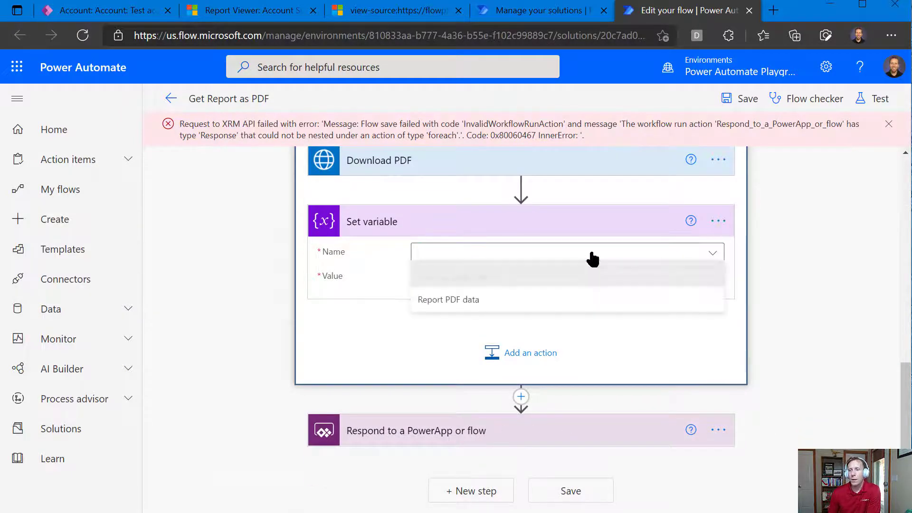
pyautogui.click(503, 262)
pyautogui.click(463, 300)
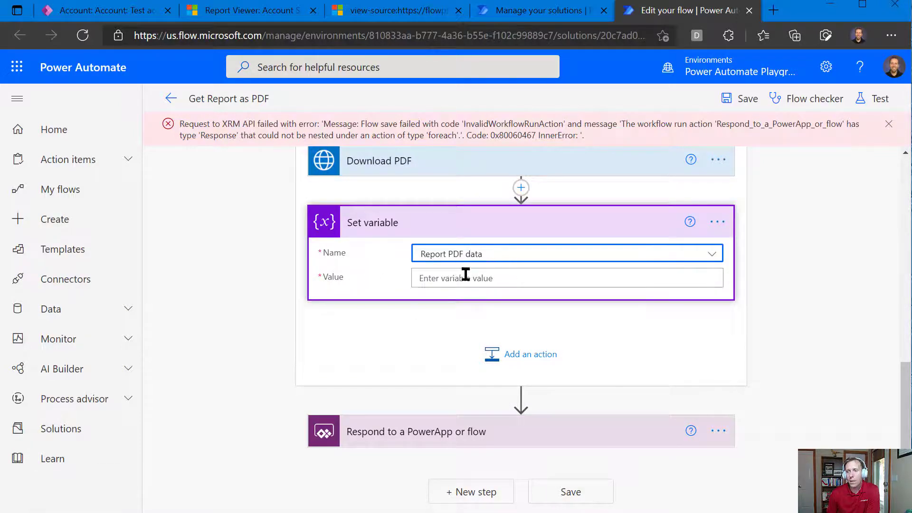
# Step: Copy the Report PDF output's expression dataUri(outputs('Download_PDF')?['body']) into the Set variable action's value
pyautogui.click(465, 276)
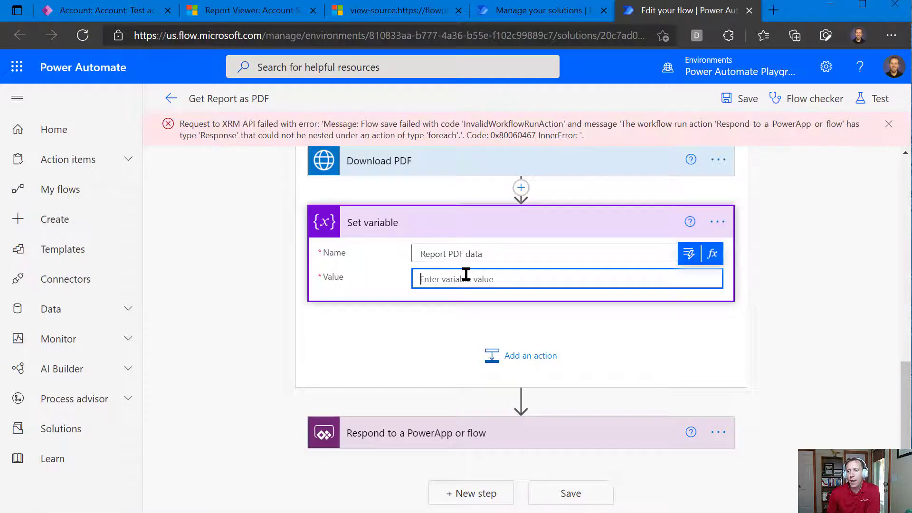
pyautogui.click(564, 435)
pyautogui.click(504, 475)
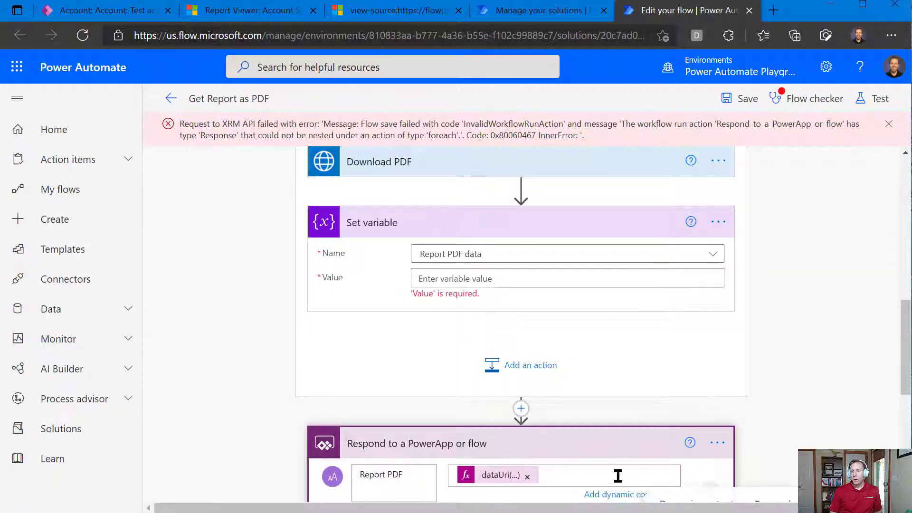
pyautogui.hotkey('ctrl', 'a')
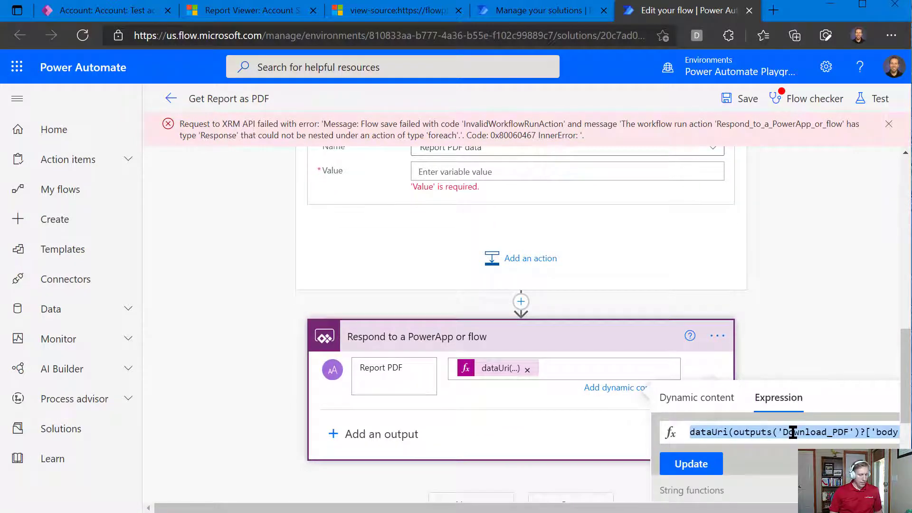
pyautogui.scroll(2, 624, 283)
pyautogui.click(613, 273)
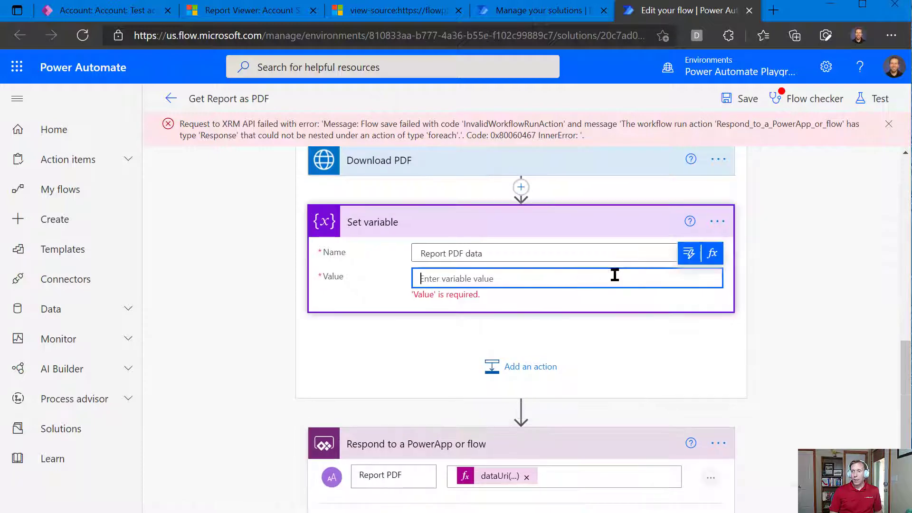
pyautogui.click(712, 254)
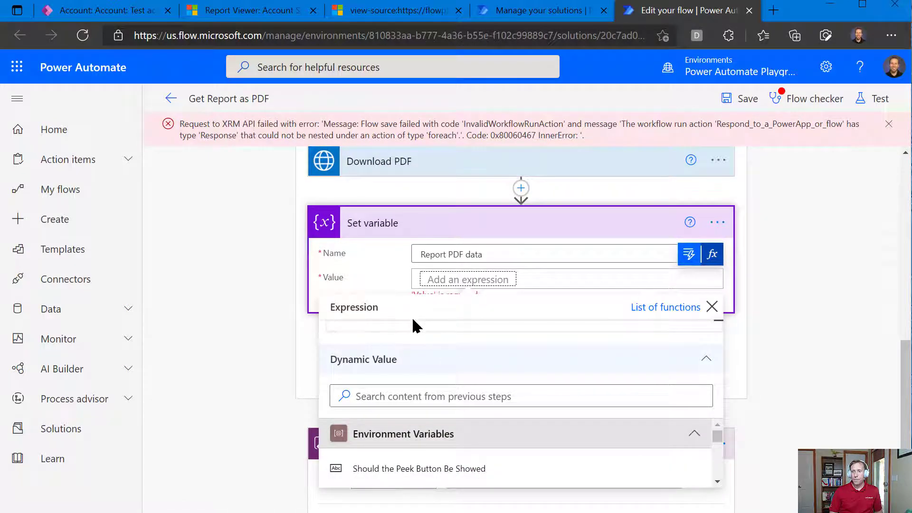
pyautogui.write("dataUri(outputs('Download_PDF')?['body'])")
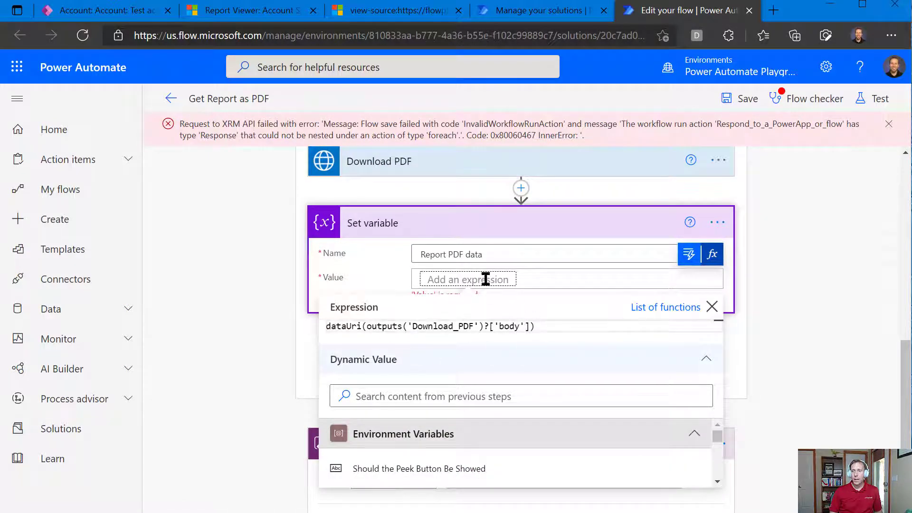
pyautogui.scroll(1, 478, 256)
pyautogui.click(715, 315)
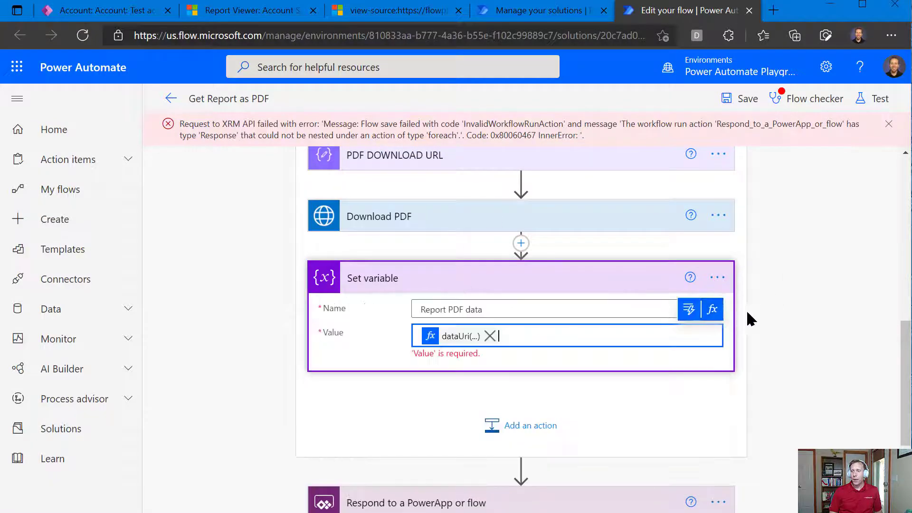
# Step: Rename the Set variable action as Set Report PDF Data
pyautogui.scroll(-2, 746, 304)
pyautogui.click(718, 168)
pyautogui.click(799, 195)
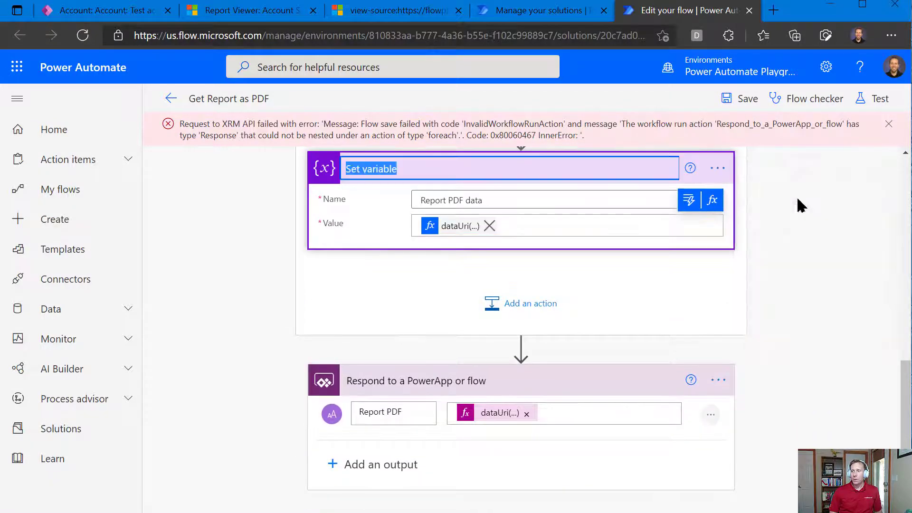
pyautogui.doubleClick(388, 171)
pyautogui.write('Report PDF Dat')
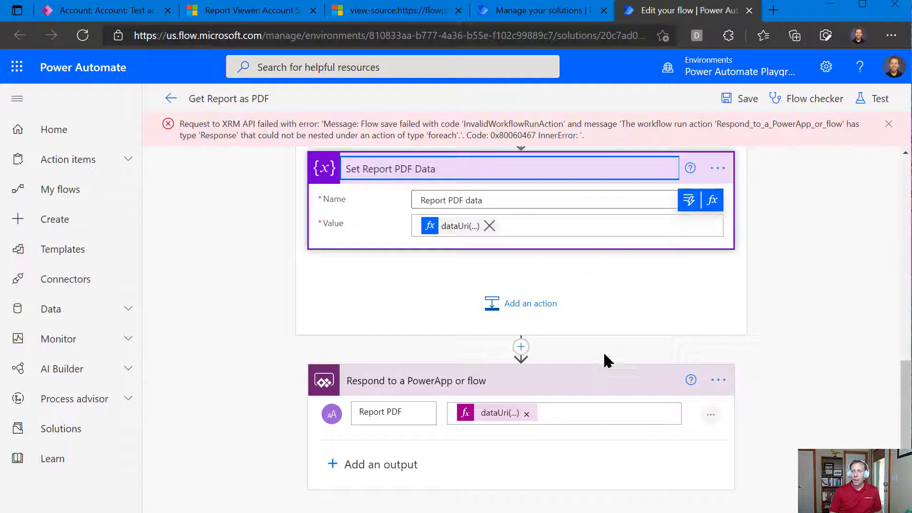
# Step: Replace the expression in the response's Report PDF output with the Report PDF data variable
pyautogui.click(586, 380)
pyautogui.click(614, 434)
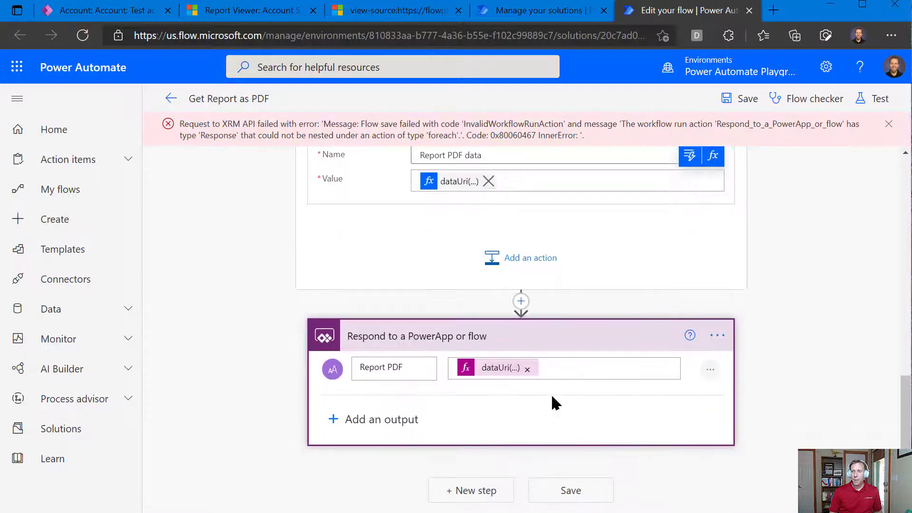
pyautogui.click(521, 370)
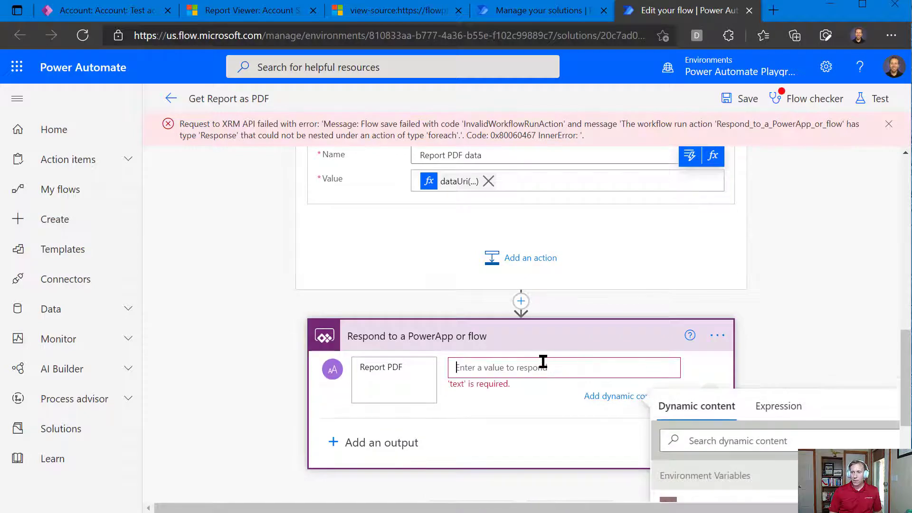
pyautogui.scroll(-2, 800, 361)
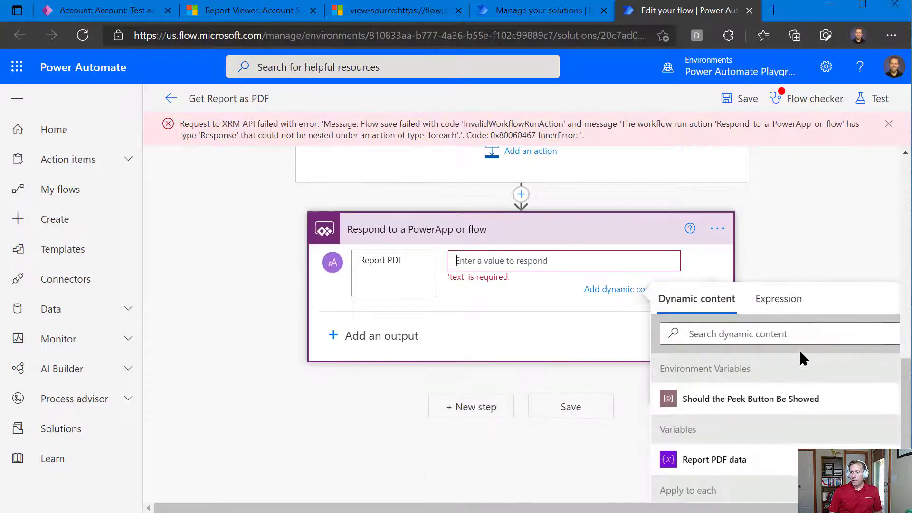
pyautogui.click(702, 459)
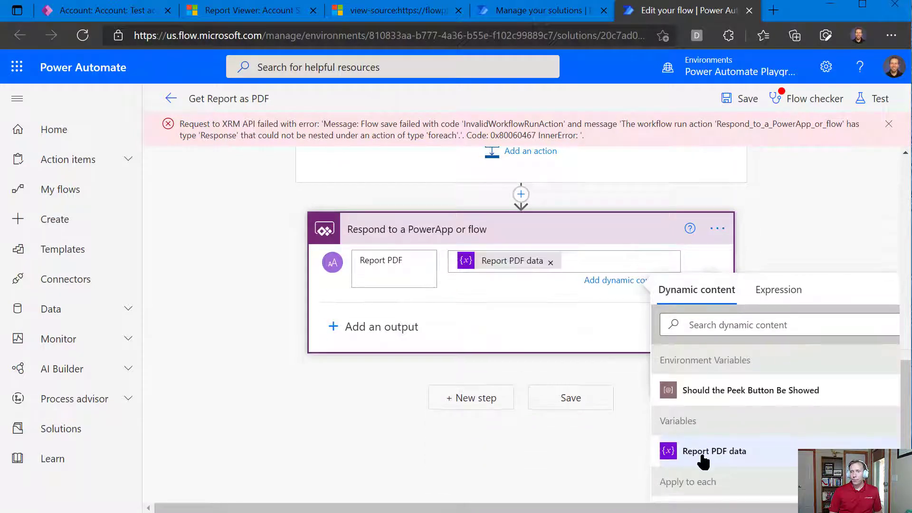
pyautogui.click(787, 244)
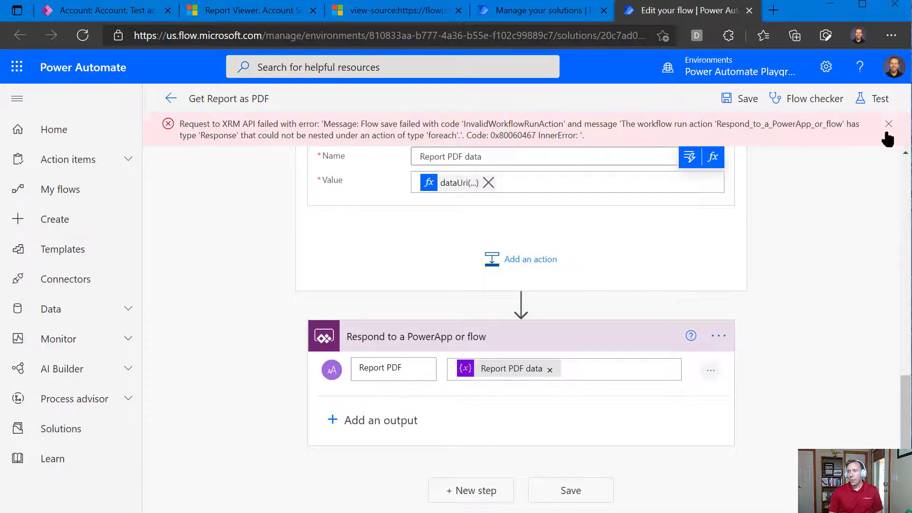
# Step: Dismiss the save error message and save the flow again
pyautogui.click(889, 124)
pyautogui.click(742, 100)
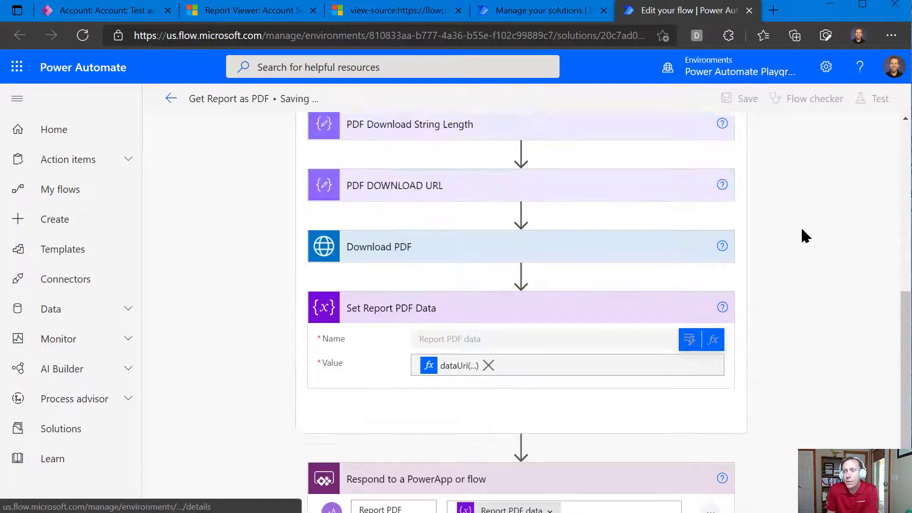
# Step: Review the saved flow's sequence of actions from the manual trigger through Set Report PDF Data
pyautogui.scroll(10, 808, 236)
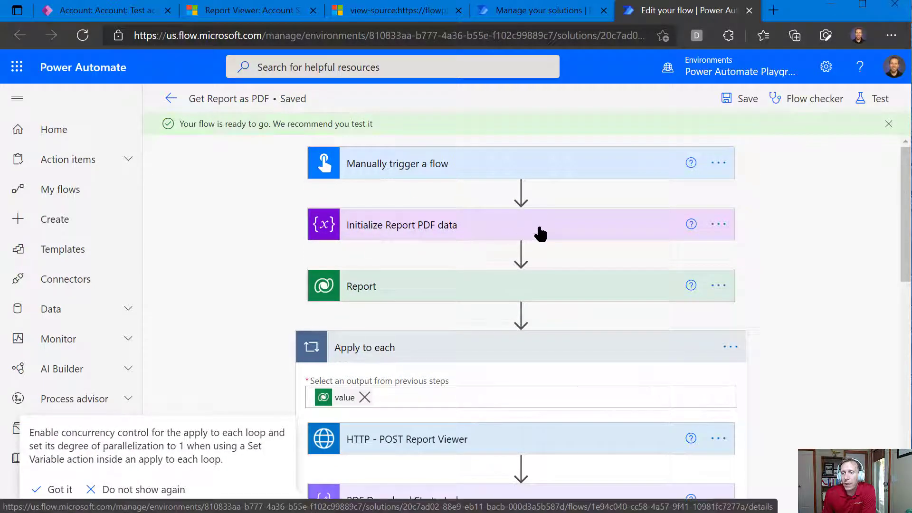
pyautogui.scroll(-1, 503, 300)
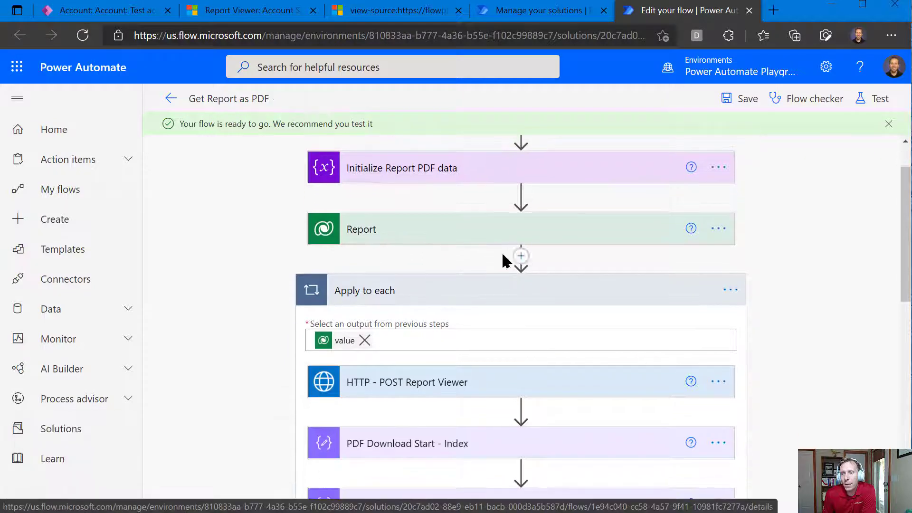
pyautogui.scroll(1, 483, 180)
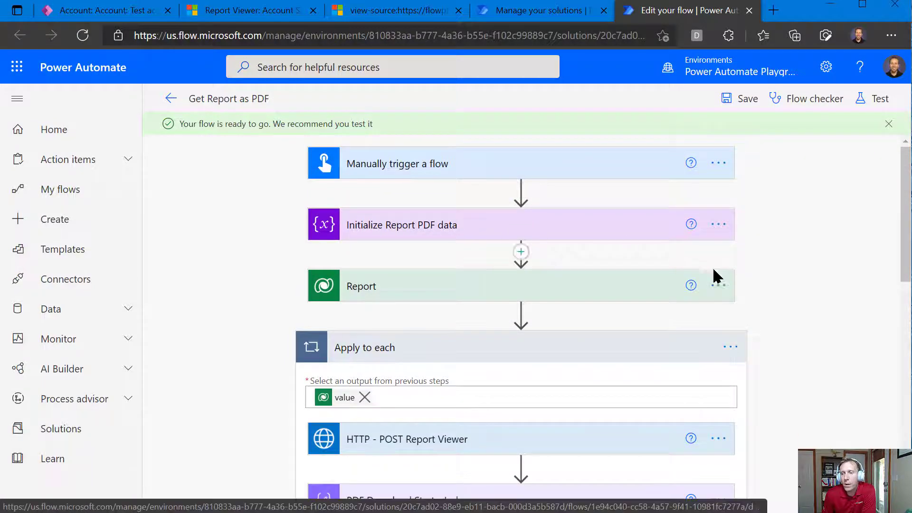
pyautogui.scroll(-2, 458, 291)
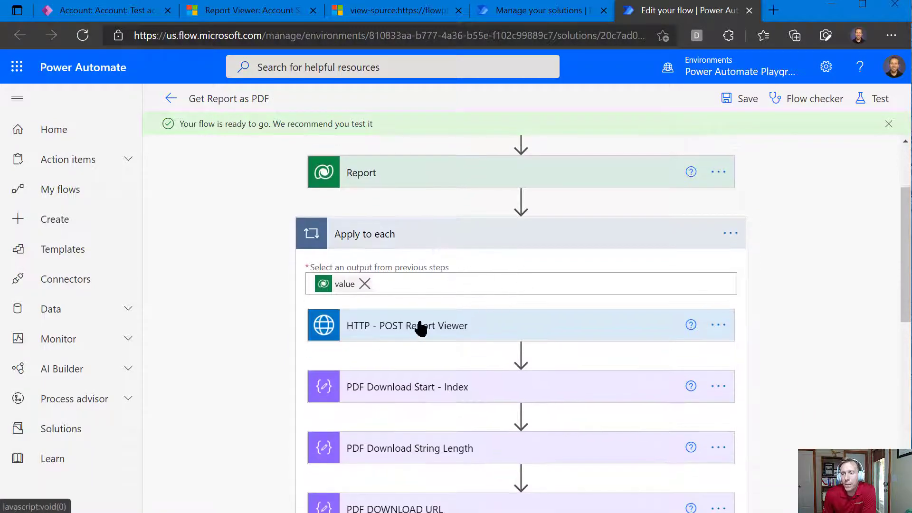
pyautogui.click(425, 19)
pyautogui.click(687, 10)
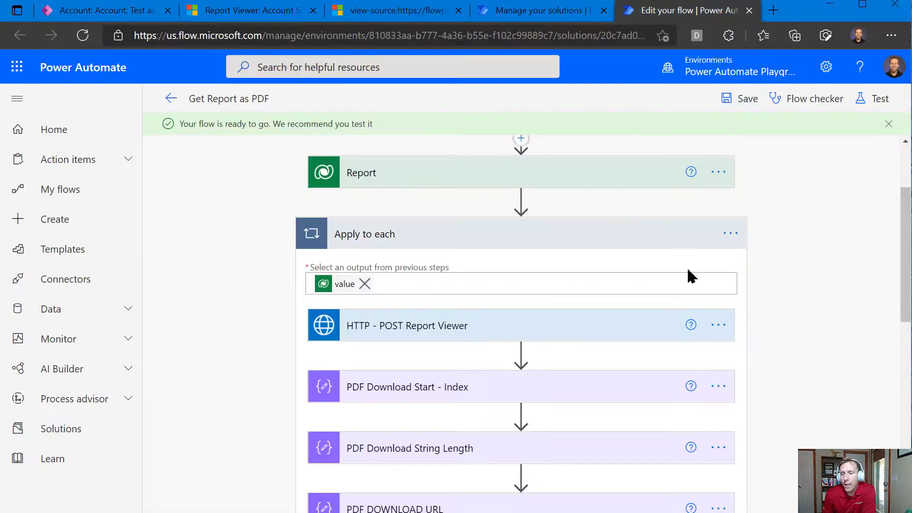
pyautogui.scroll(-2, 666, 295)
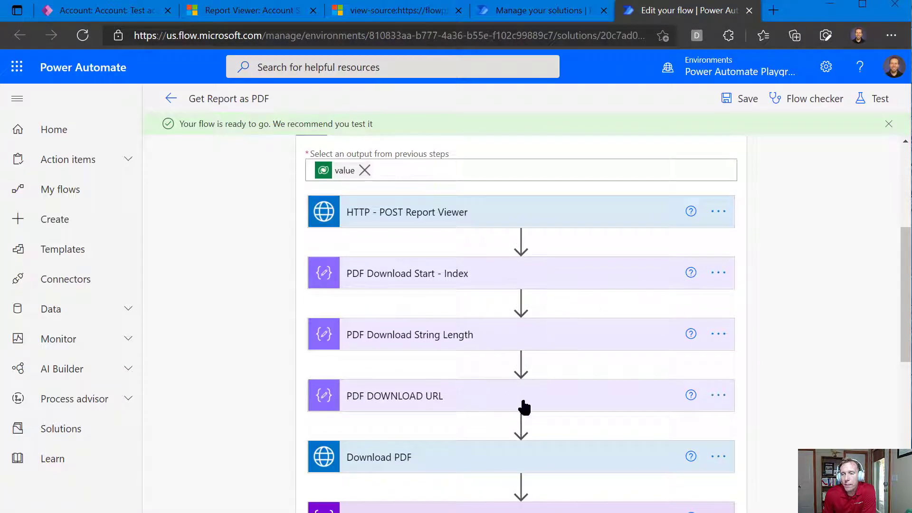
pyautogui.scroll(-1, 522, 404)
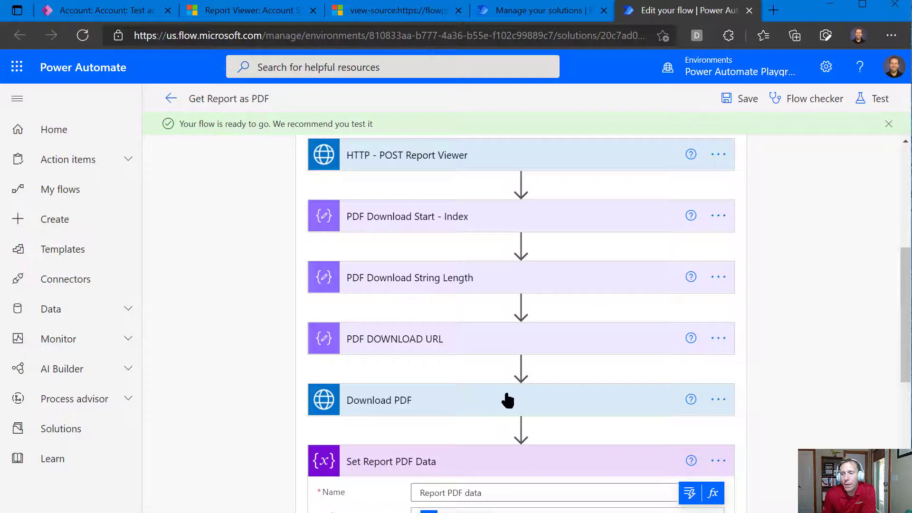
# Step: Check the end of the flow down to the Report PDF response output and save the flow
pyautogui.scroll(-3, 507, 399)
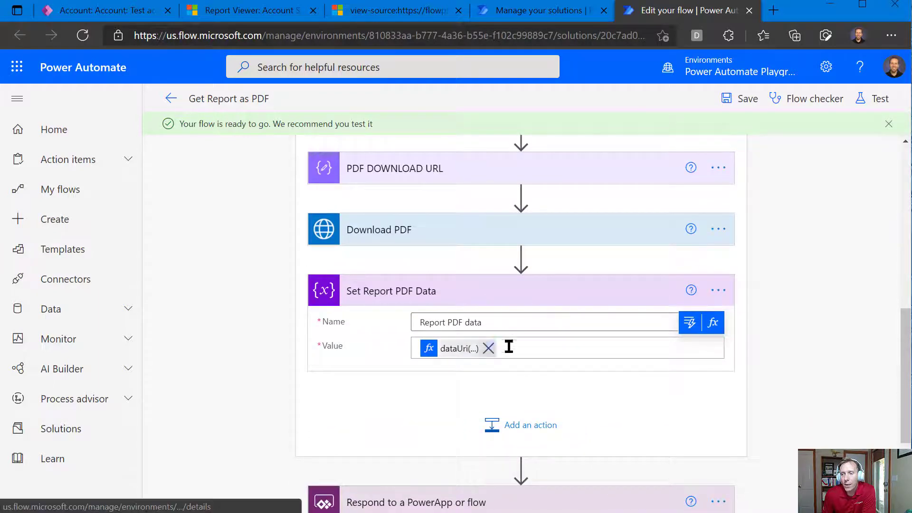
pyautogui.scroll(-3, 511, 346)
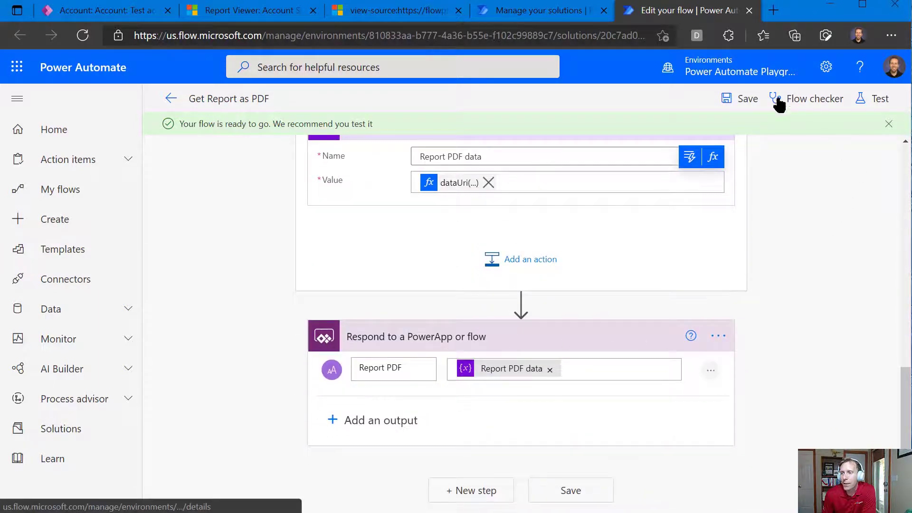
pyautogui.click(742, 99)
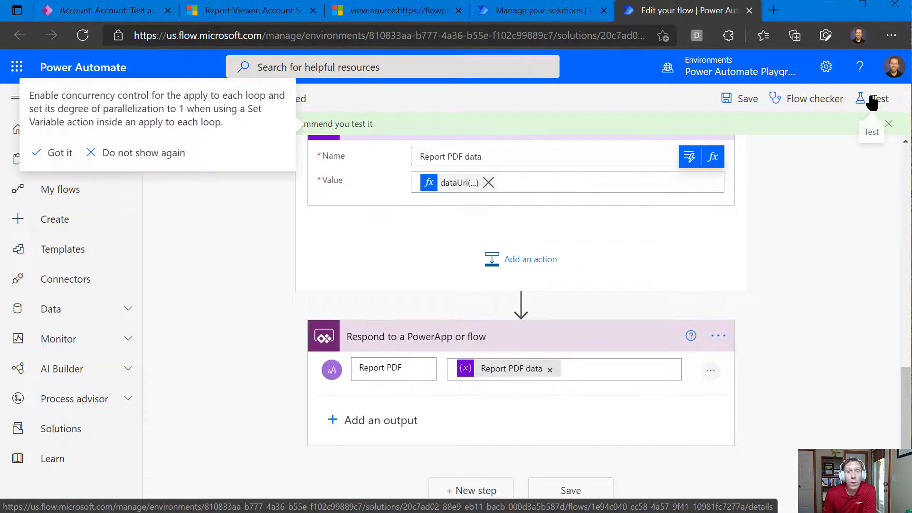
# Step: Test the flow automatically with the recently used trigger from the earlier succeeded test run
pyautogui.click(873, 102)
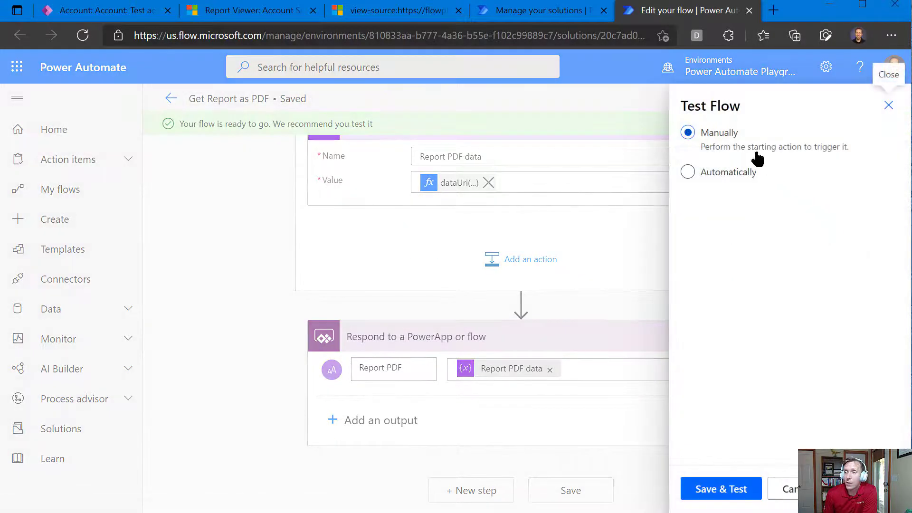
pyautogui.click(725, 182)
pyautogui.click(772, 230)
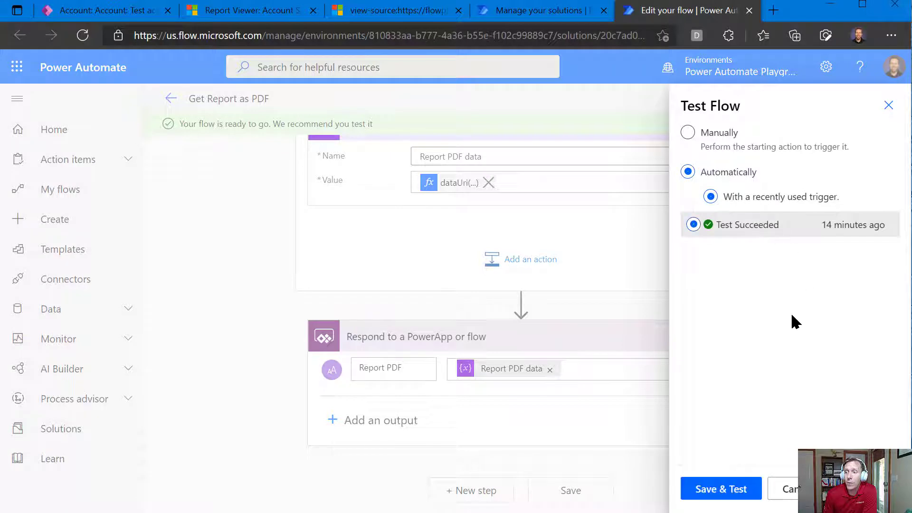
pyautogui.click(728, 487)
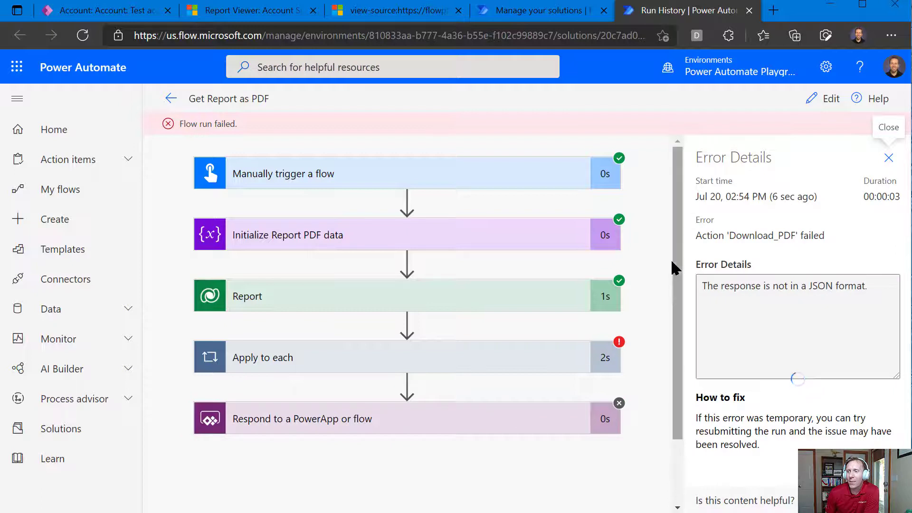
# Step: Examine the failed run's error details and the inputs and output body of the Download PDF action inside Apply to each
pyautogui.moveTo(678, 260); pyautogui.dragTo(686, 328)
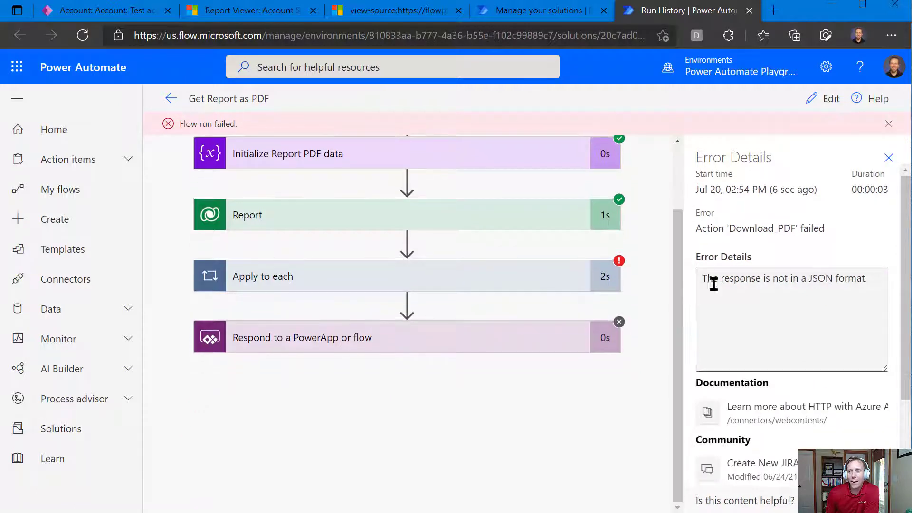
pyautogui.moveTo(806, 281); pyautogui.dragTo(882, 284)
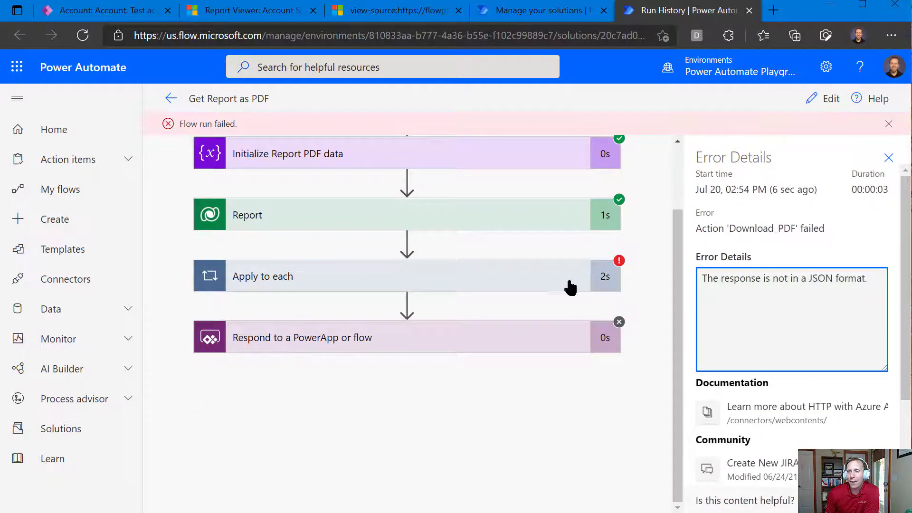
pyautogui.click(565, 279)
pyautogui.scroll(-3, 618, 283)
pyautogui.scroll(-3, 637, 279)
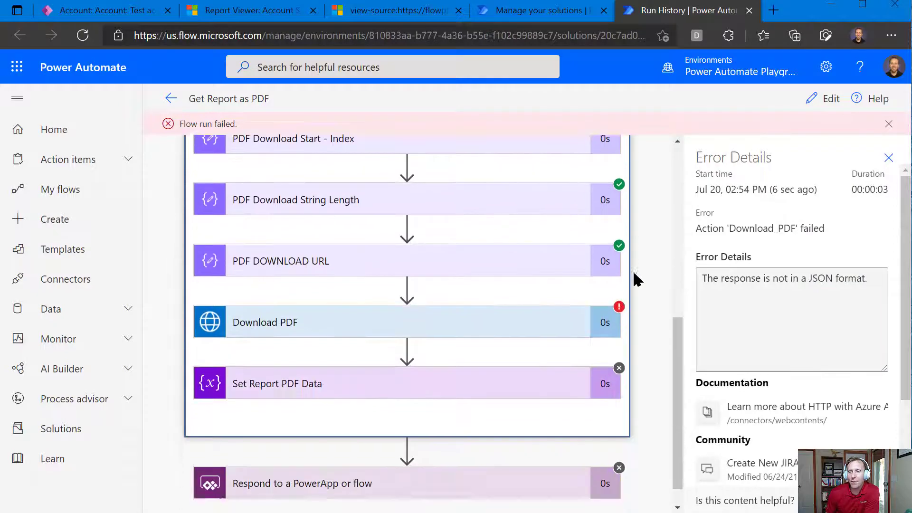
pyautogui.click(452, 290)
pyautogui.scroll(-6, 631, 279)
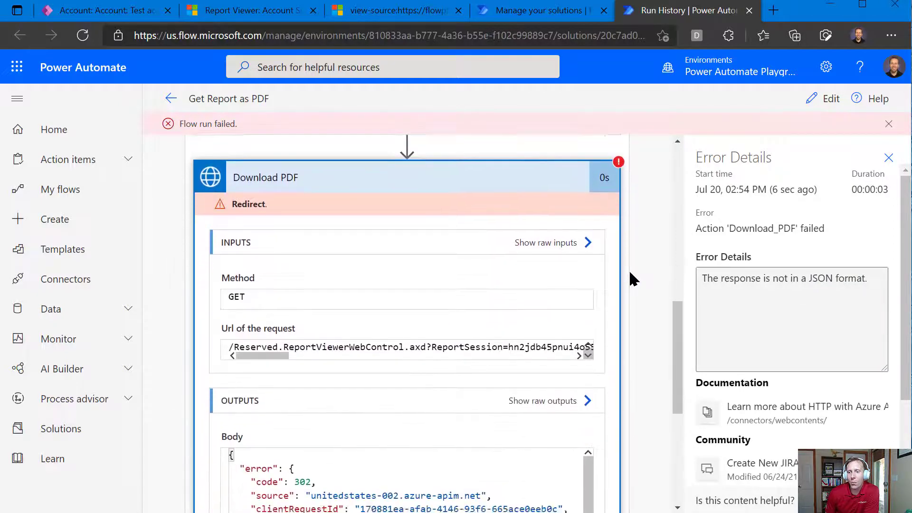
pyautogui.scroll(-1, 592, 366)
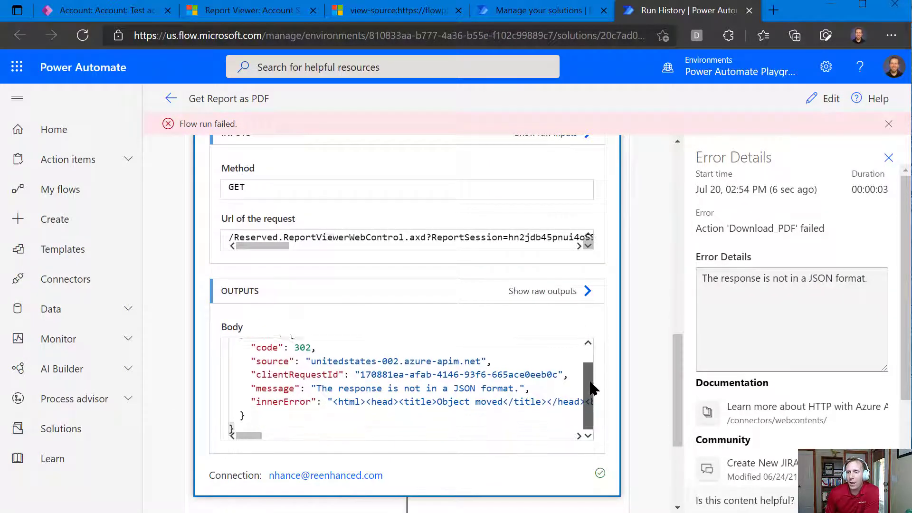
pyautogui.scroll(1, 594, 359)
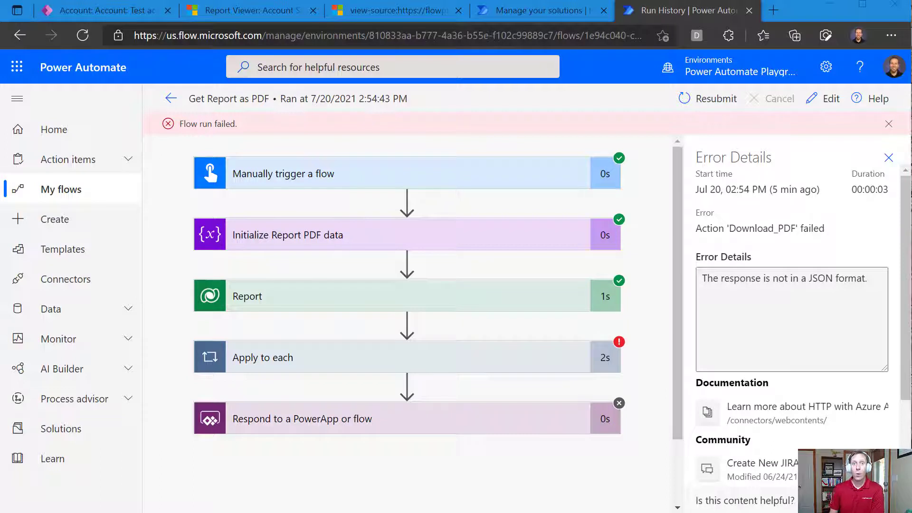
# Step: Resubmit the failed flow run and expand the Apply to each loop in the new run
pyautogui.click(716, 101)
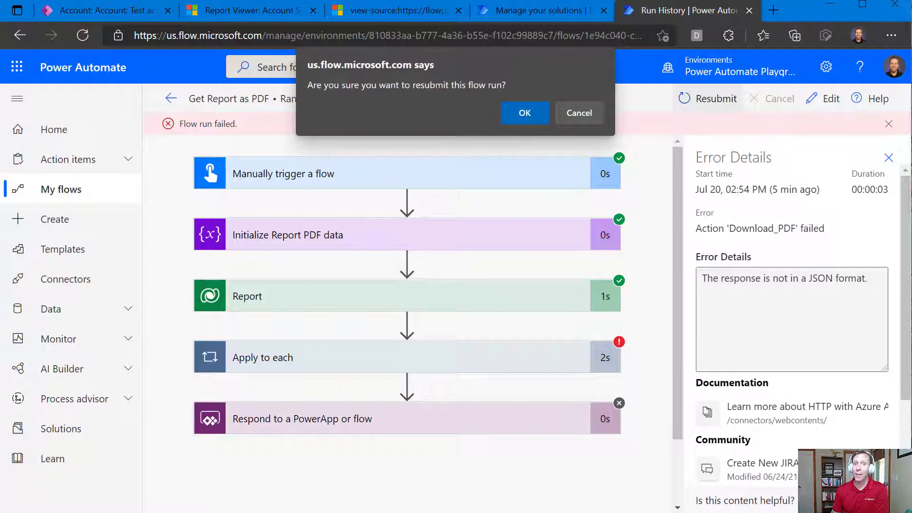
pyautogui.click(524, 113)
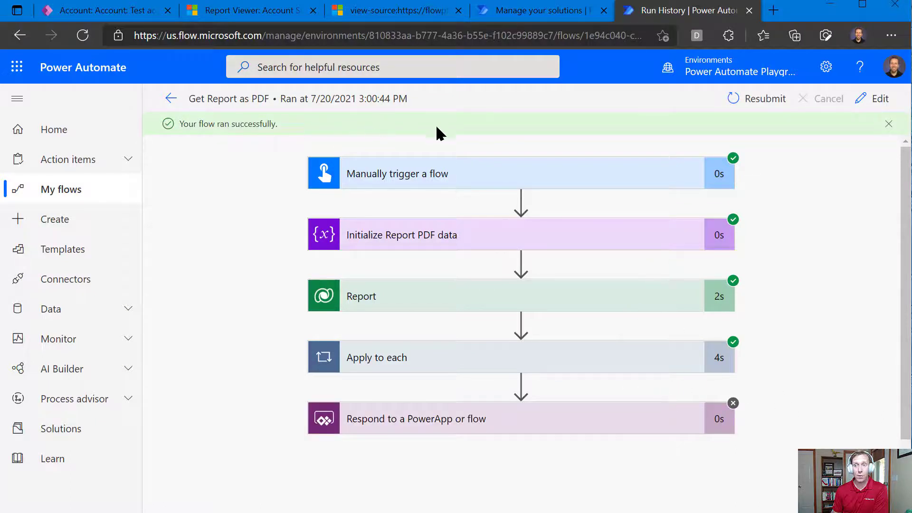
pyautogui.click(649, 361)
pyautogui.scroll(-2, 737, 255)
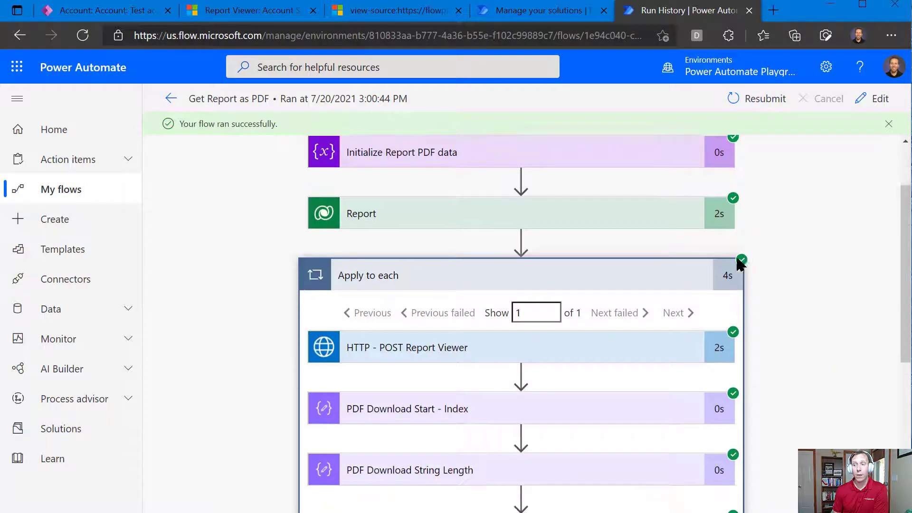
pyautogui.scroll(2, 736, 255)
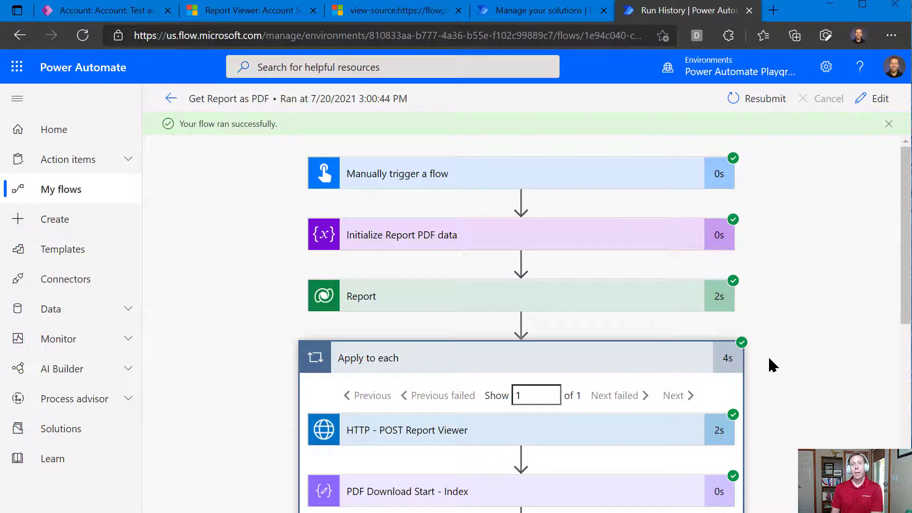
# Step: Examine the new run's Download PDF action, checking its request URL and the content type and content in the output body
pyautogui.scroll(-7, 769, 360)
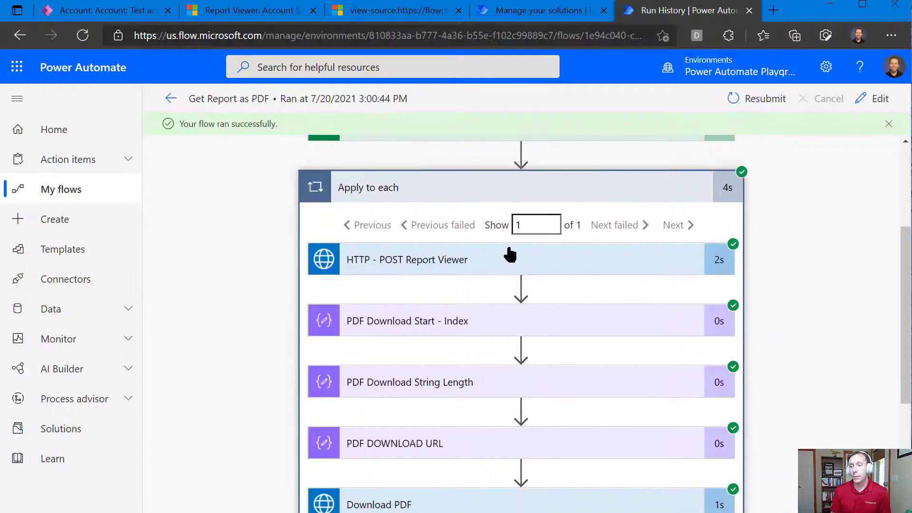
pyautogui.scroll(-1, 510, 262)
pyautogui.click(529, 368)
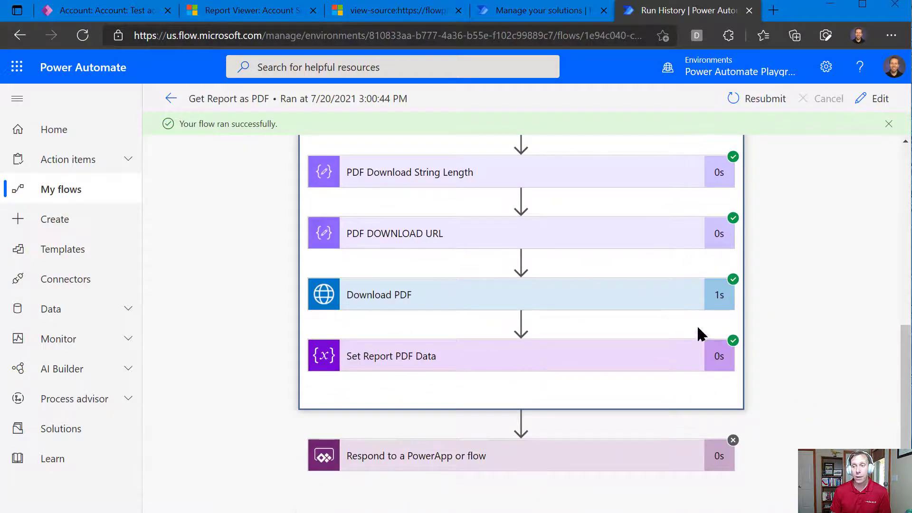
pyautogui.click(497, 296)
pyautogui.scroll(-1, 684, 301)
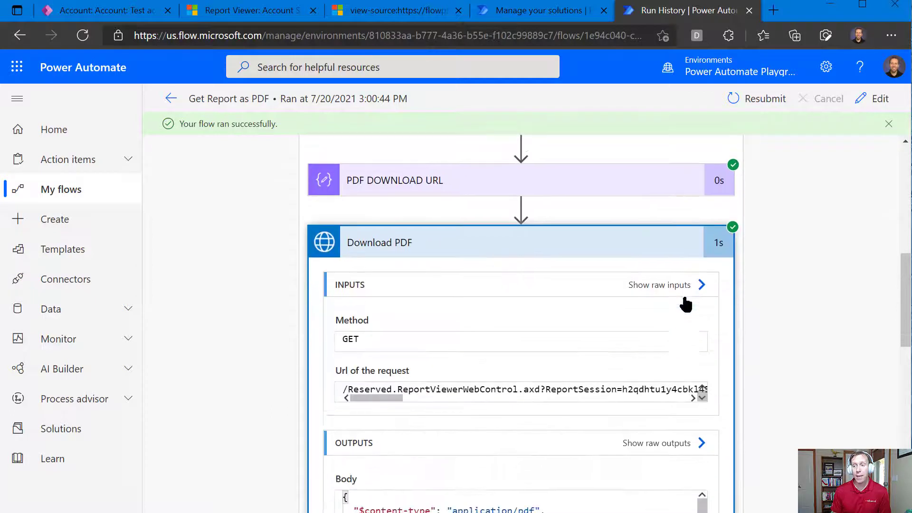
pyautogui.moveTo(393, 395); pyautogui.dragTo(343, 407)
pyautogui.scroll(-3, 696, 346)
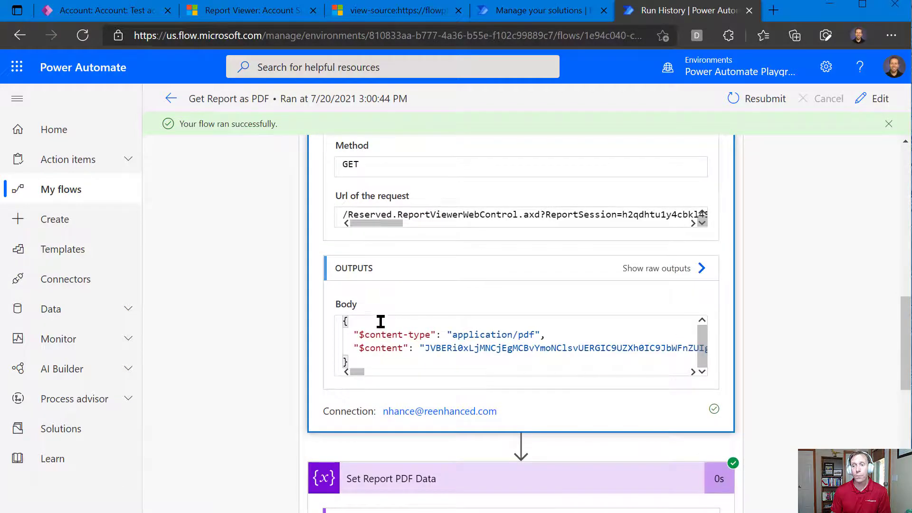
pyautogui.moveTo(405, 334); pyautogui.dragTo(529, 330)
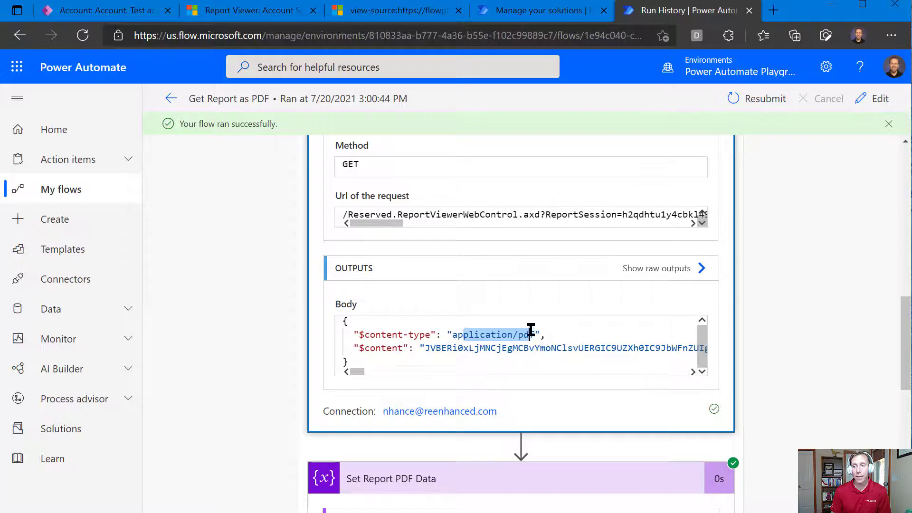
pyautogui.moveTo(431, 349); pyautogui.dragTo(685, 367)
pyautogui.click(685, 367)
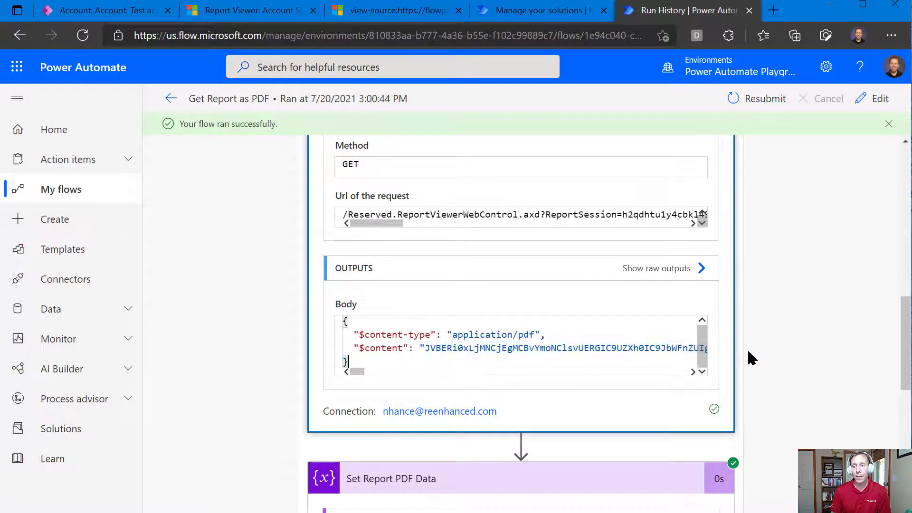
# Step: Compare the Download PDF output body with the input and output values of the Set Report PDF Data action
pyautogui.scroll(-3, 749, 357)
pyautogui.scroll(-2, 581, 378)
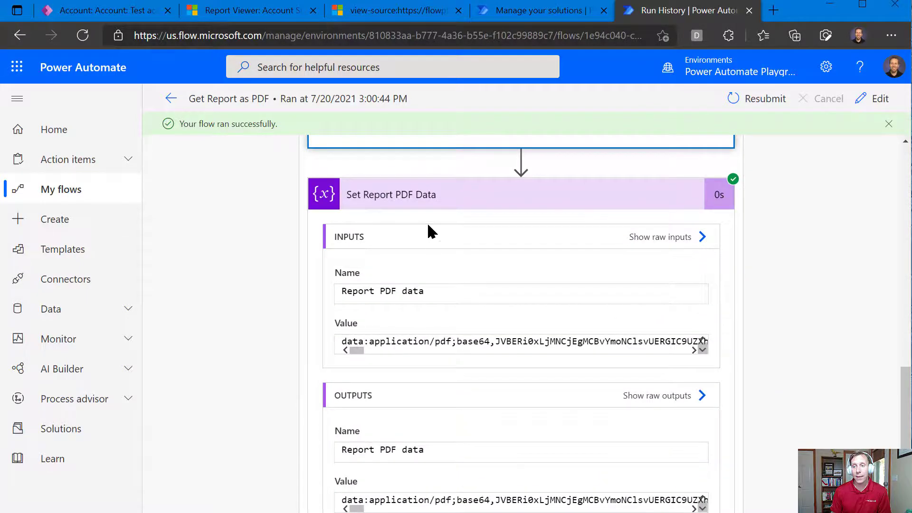
pyautogui.scroll(3, 428, 230)
pyautogui.scroll(1, 446, 221)
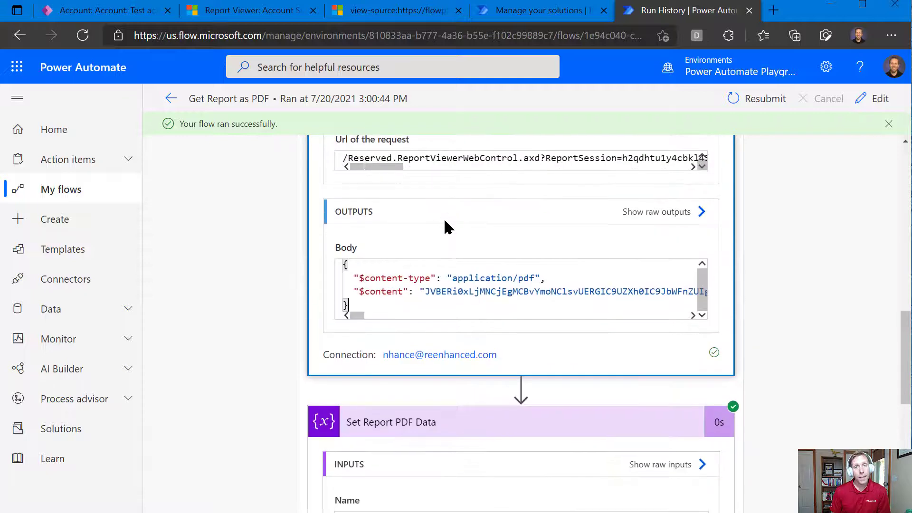
pyautogui.scroll(-2, 446, 221)
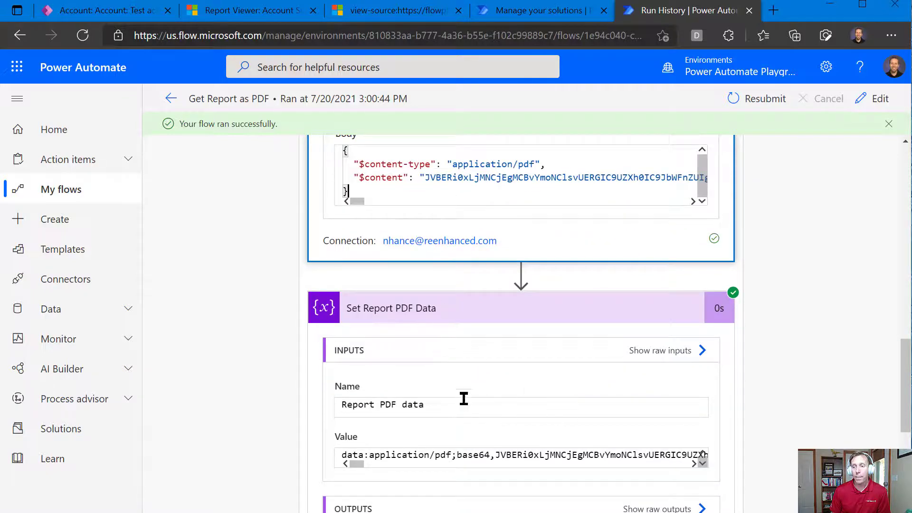
pyautogui.scroll(-1, 464, 399)
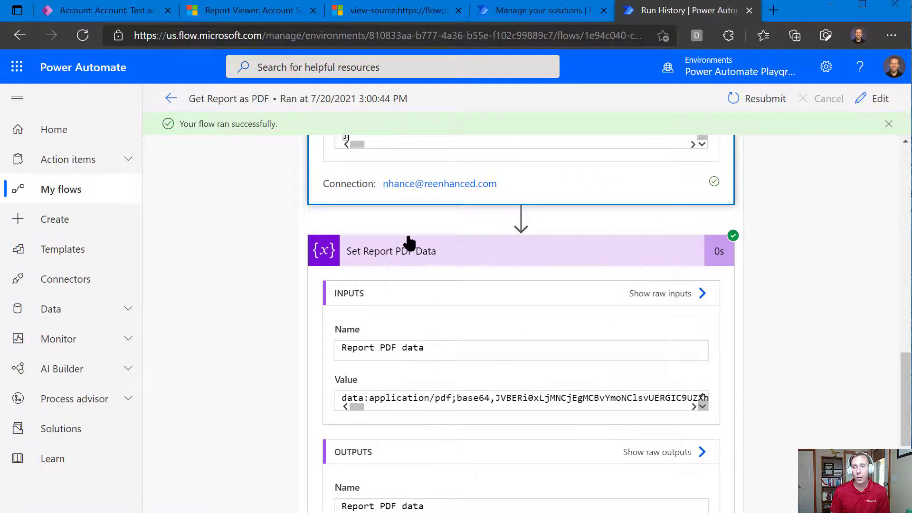
pyautogui.scroll(-4, 441, 370)
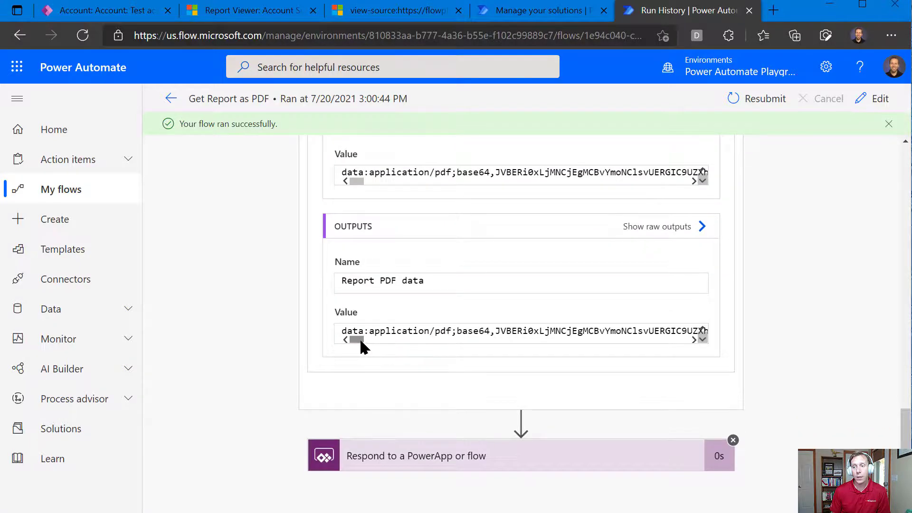
pyautogui.moveTo(360, 338)
pyautogui.mouseDown()
pyautogui.moveTo(406, 342)
pyautogui.moveTo(344, 341)
pyautogui.mouseUp()
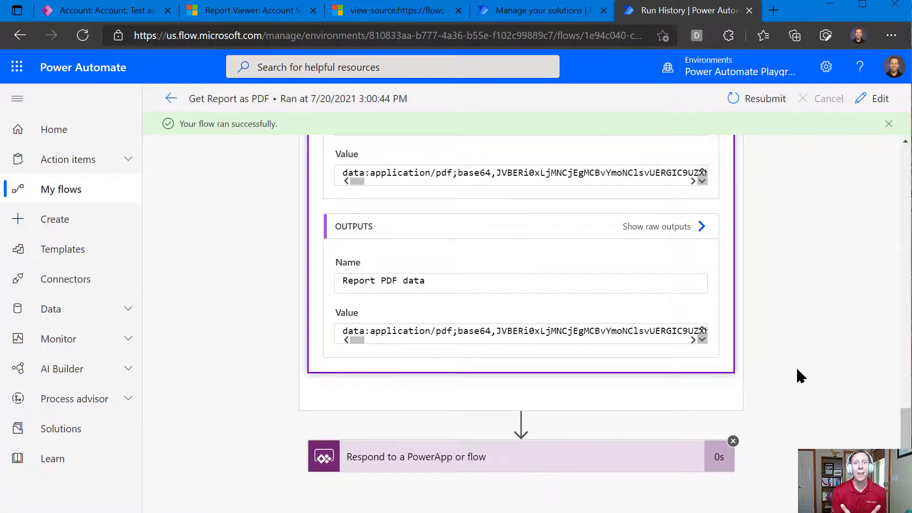
# Step: Expand the run's manual trigger and read its Report XML output from start to end
pyautogui.scroll(20, 790, 378)
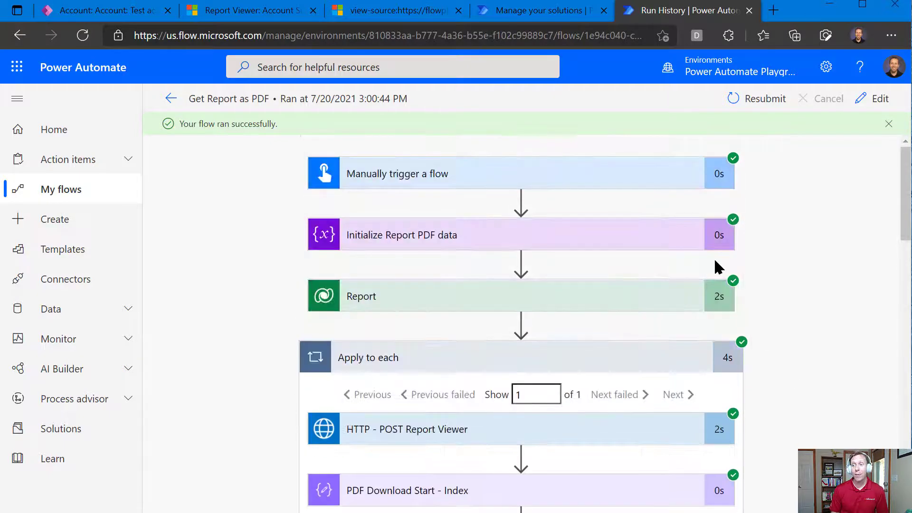
pyautogui.click(601, 172)
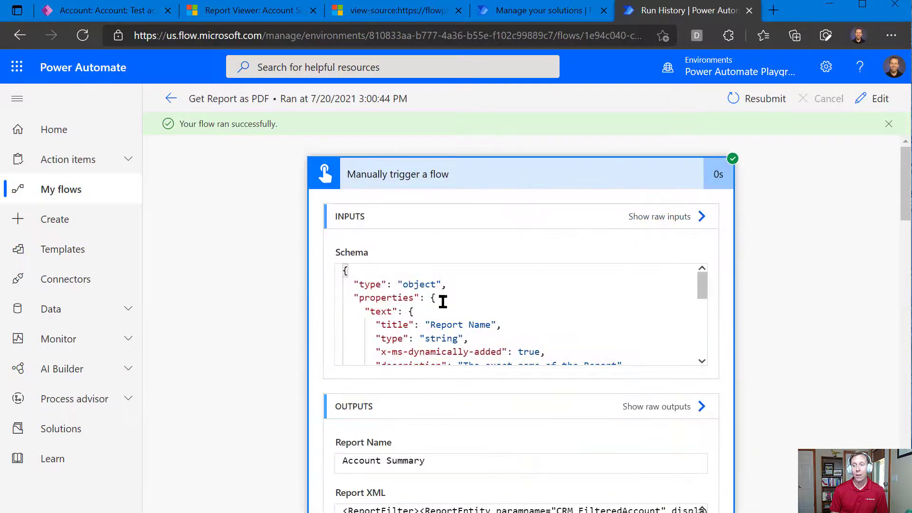
pyautogui.scroll(-1, 476, 333)
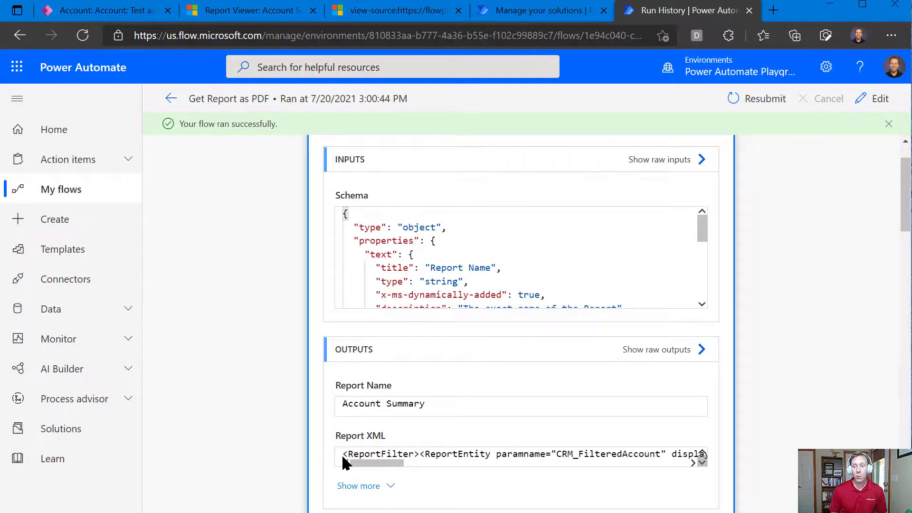
pyautogui.tripleClick(473, 456)
pyautogui.click(656, 455)
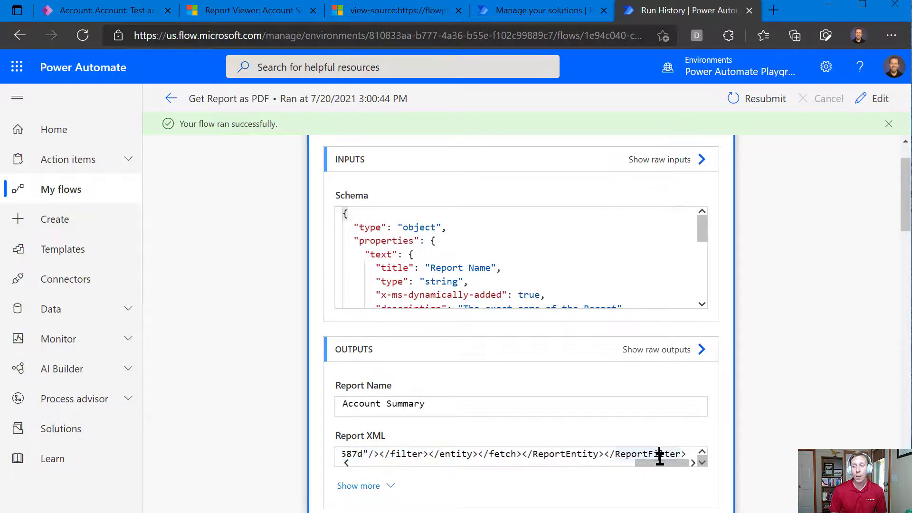
pyautogui.moveTo(653, 463); pyautogui.dragTo(332, 479)
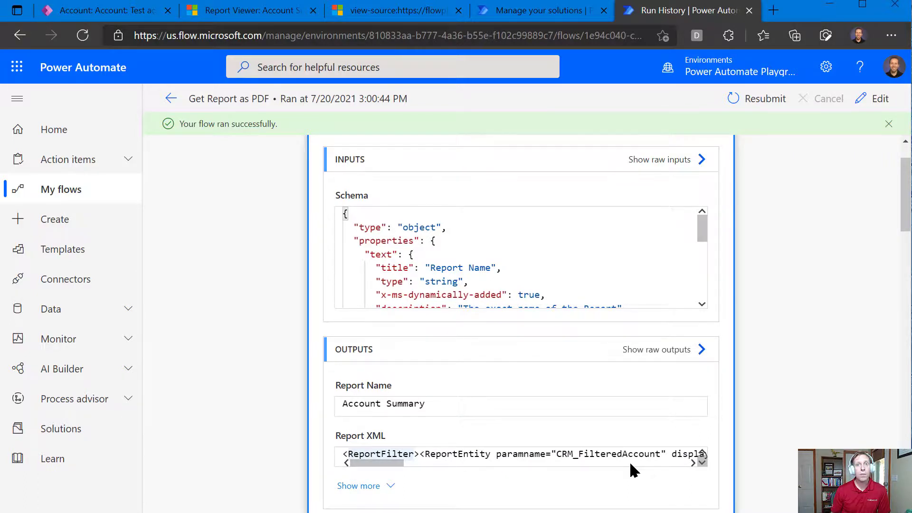
# Step: Switch to the Test account record in Power Apps, look at its flow management options, and return to the flow run
pyautogui.click(104, 10)
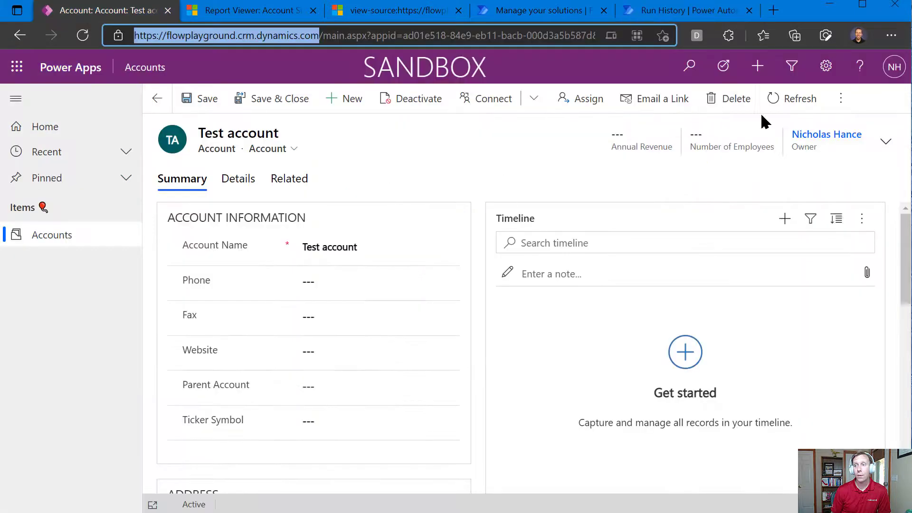
pyautogui.click(841, 99)
pyautogui.click(723, 205)
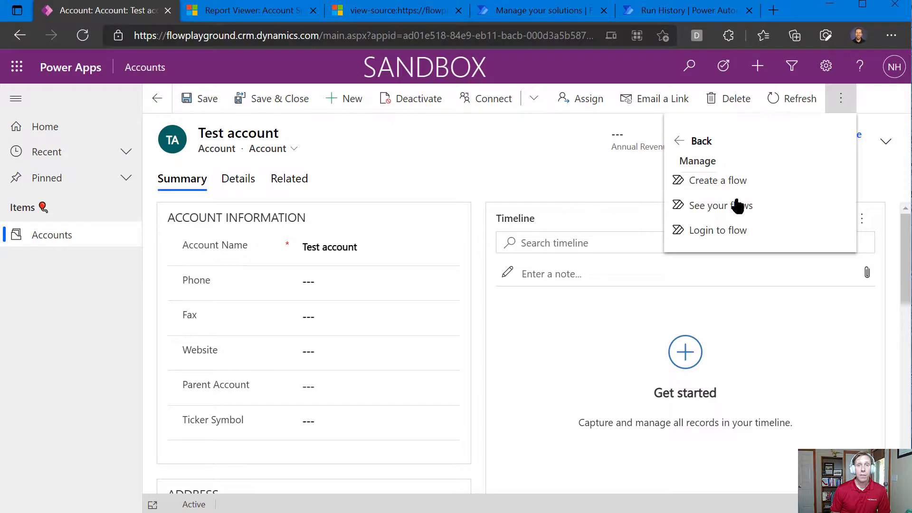
pyautogui.click(710, 14)
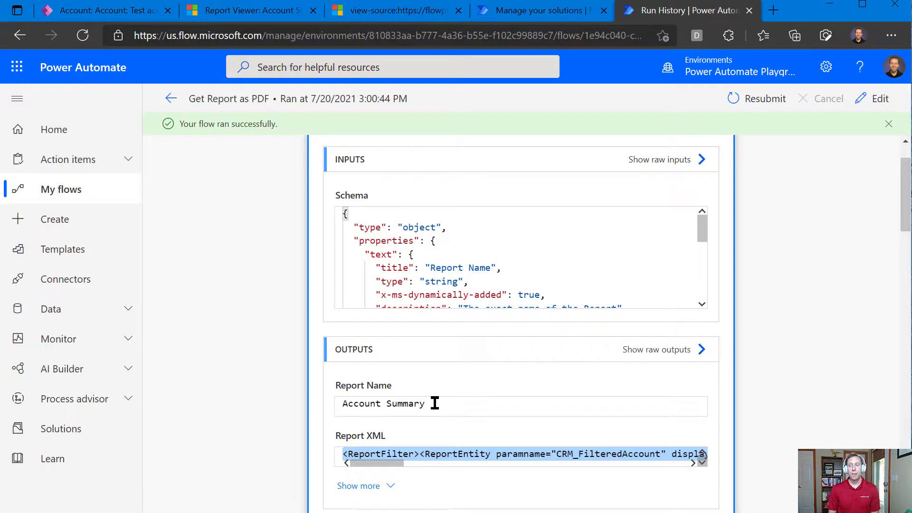
# Step: Highlight the Report Name value in the manual trigger's outputs and collapse the trigger's details
pyautogui.moveTo(435, 403); pyautogui.dragTo(340, 403)
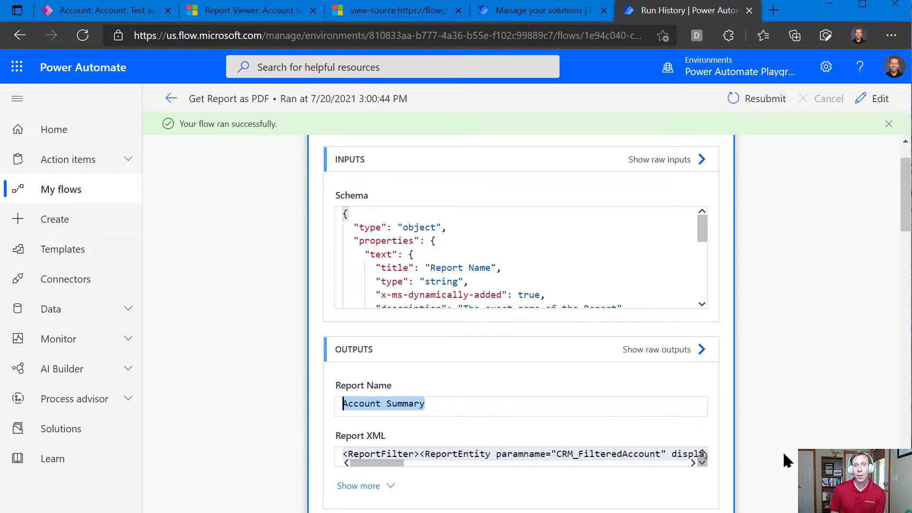
pyautogui.click(744, 384)
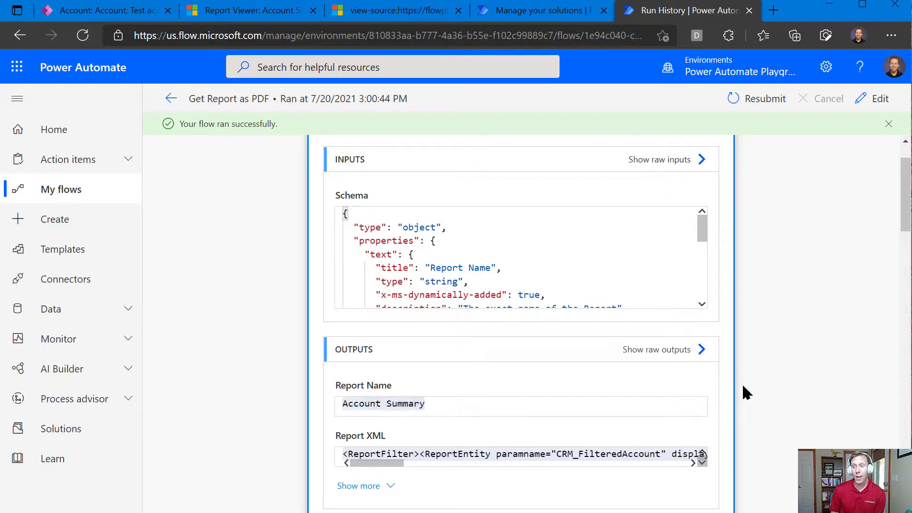
pyautogui.scroll(1, 744, 383)
pyautogui.click(589, 182)
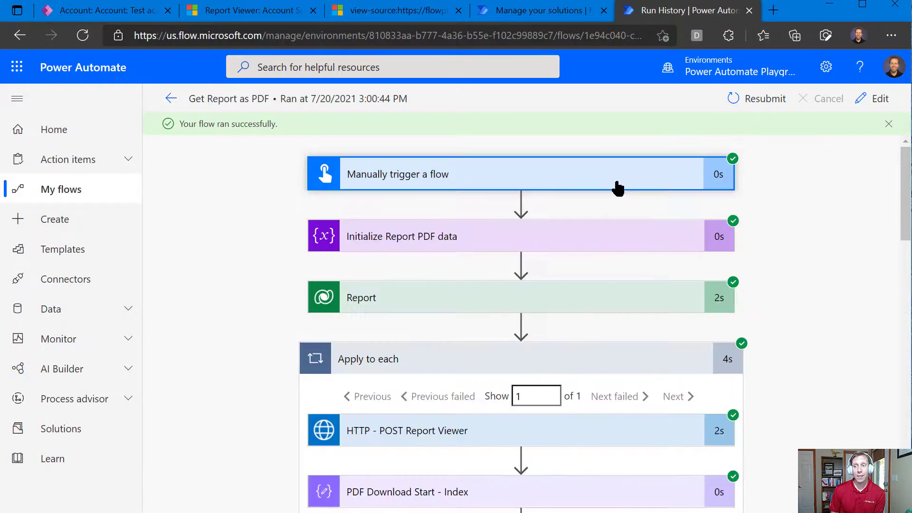
pyautogui.scroll(-1, 616, 187)
pyautogui.scroll(1, 616, 193)
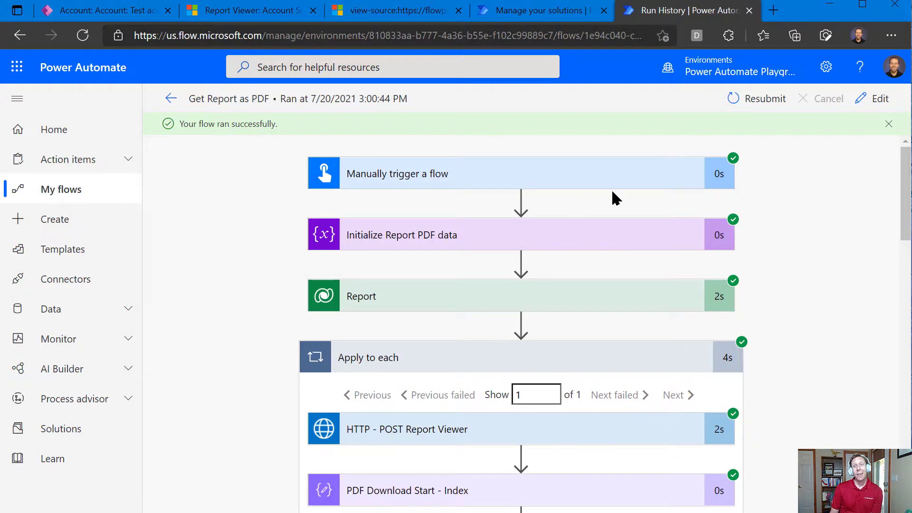